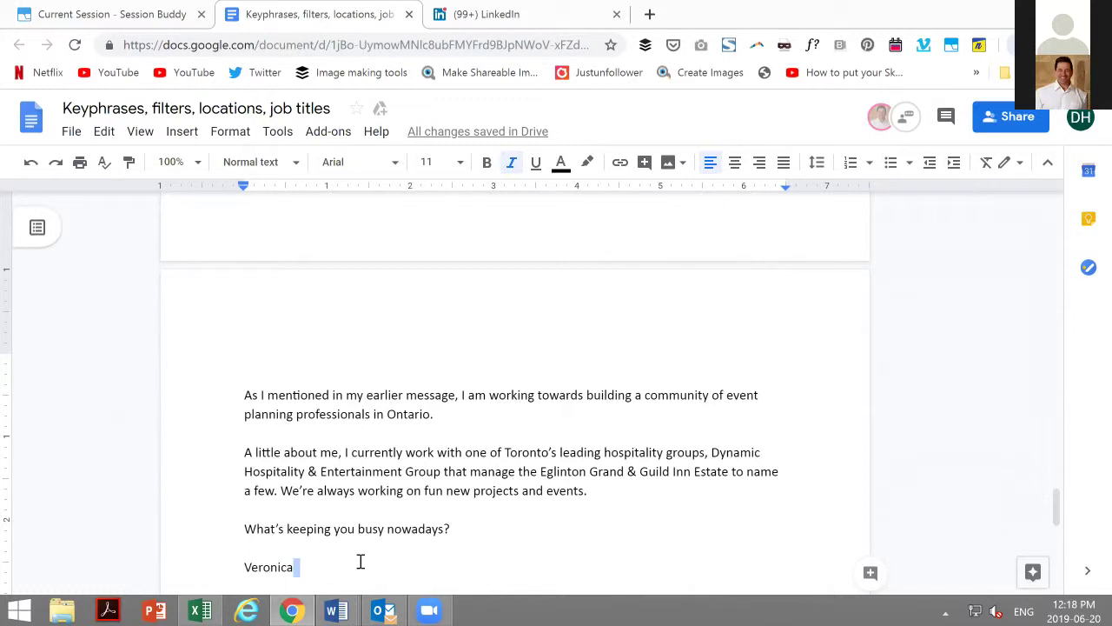
Step: Try adding ' where' after 'Ontario', remove it to leave the sentence unchanged, and open a new tab
left_click(487, 420)
key("BackSpace")
type("where")
key("BackSpace")
key("BackSpace")
key("BackSpace")
key("BackSpace")
key("BackSpace")
key("BackSpace")
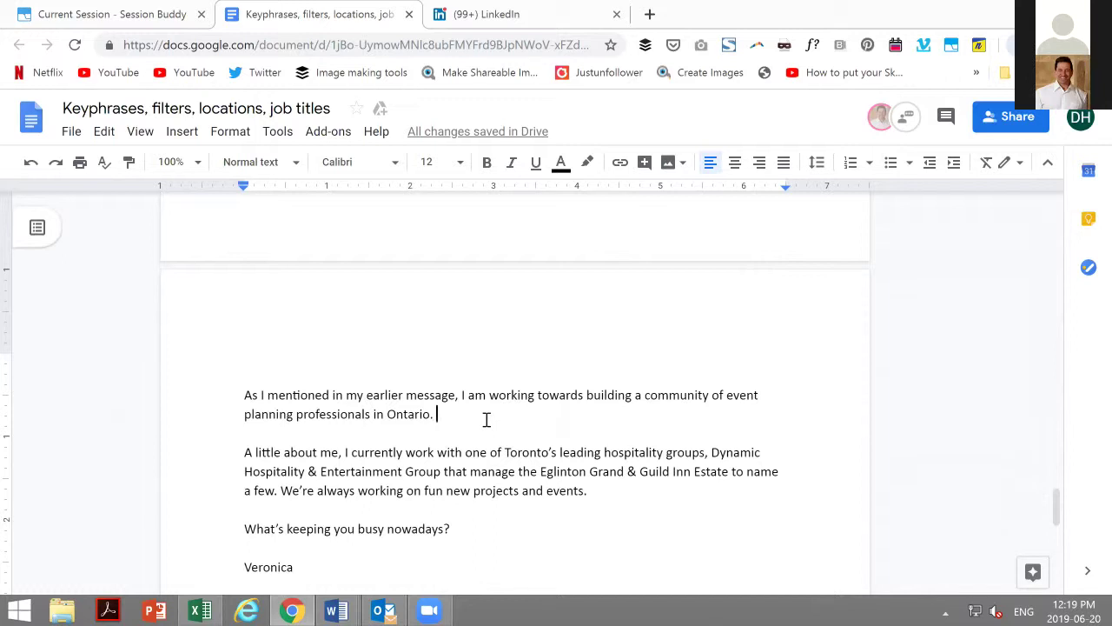
key("ctrl+t")
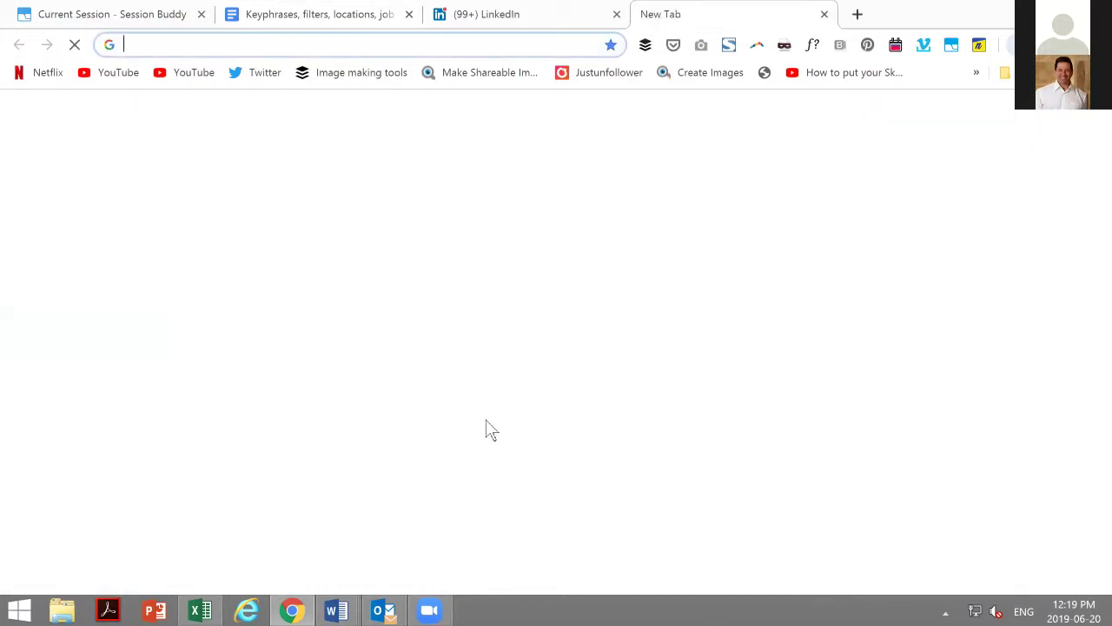
Step: Google 'other professionals in the event planning Industry', then go to Google Drive
right_click(511, 38)
left_click(513, 16)
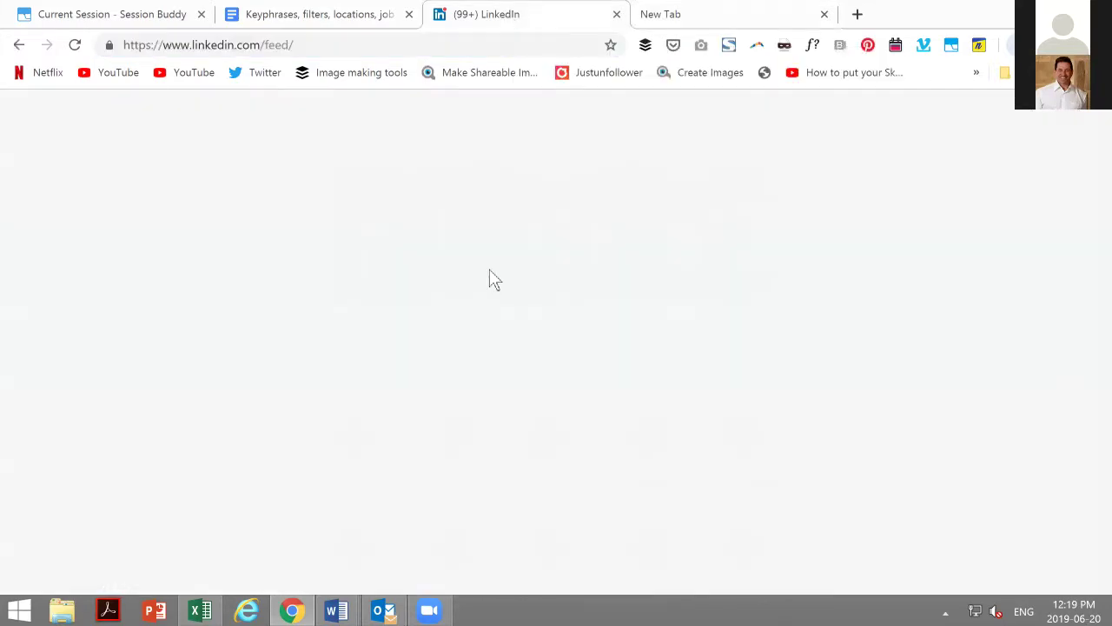
left_click(735, 23)
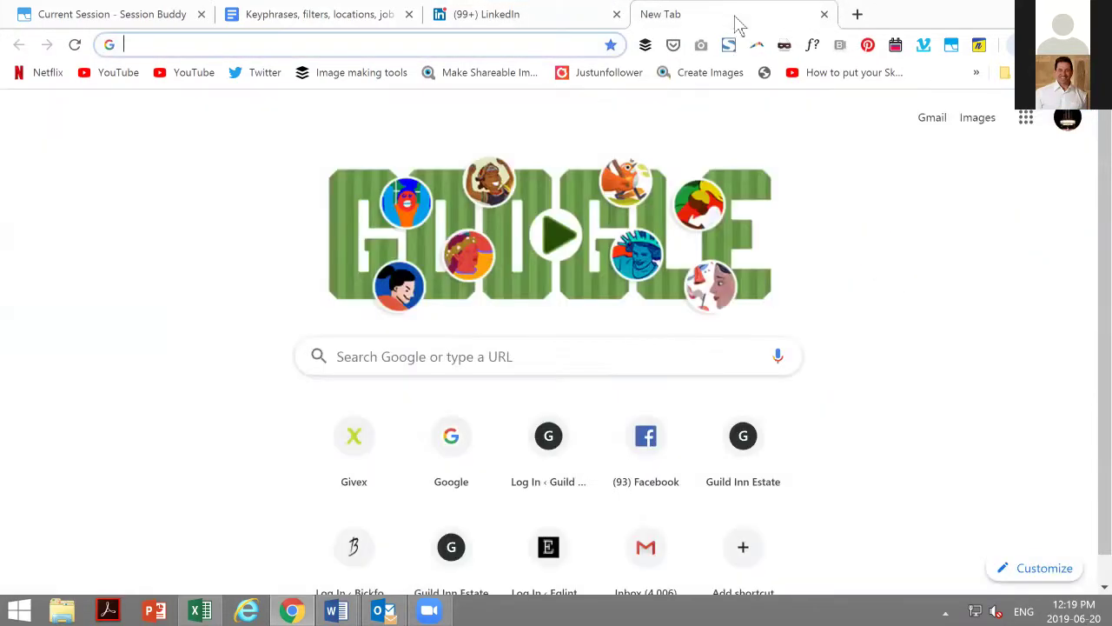
right_click(435, 44)
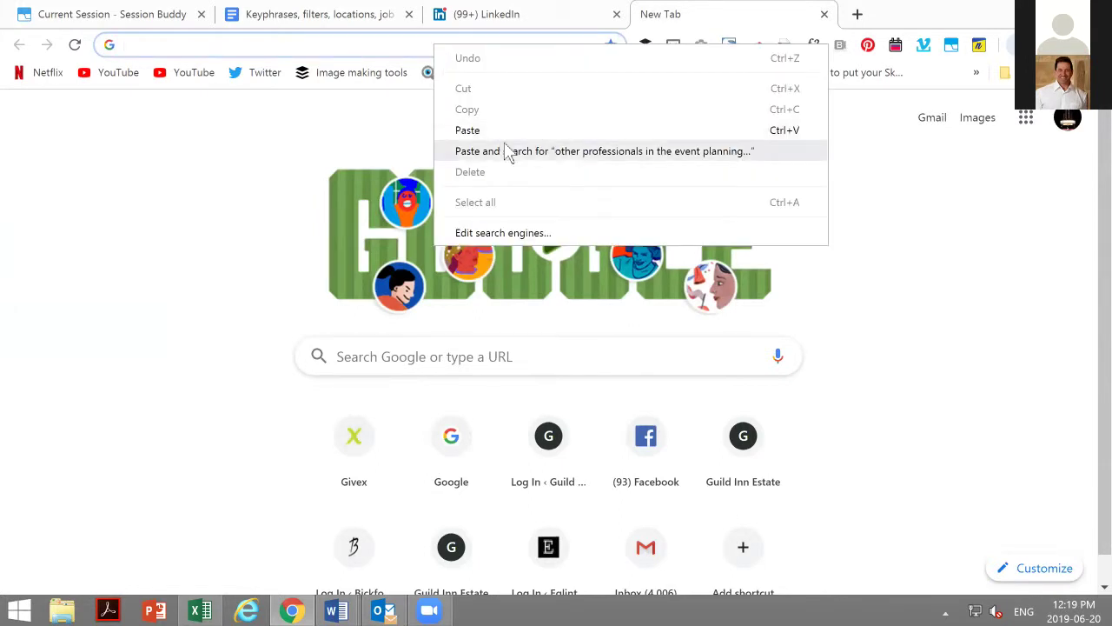
left_click(509, 152)
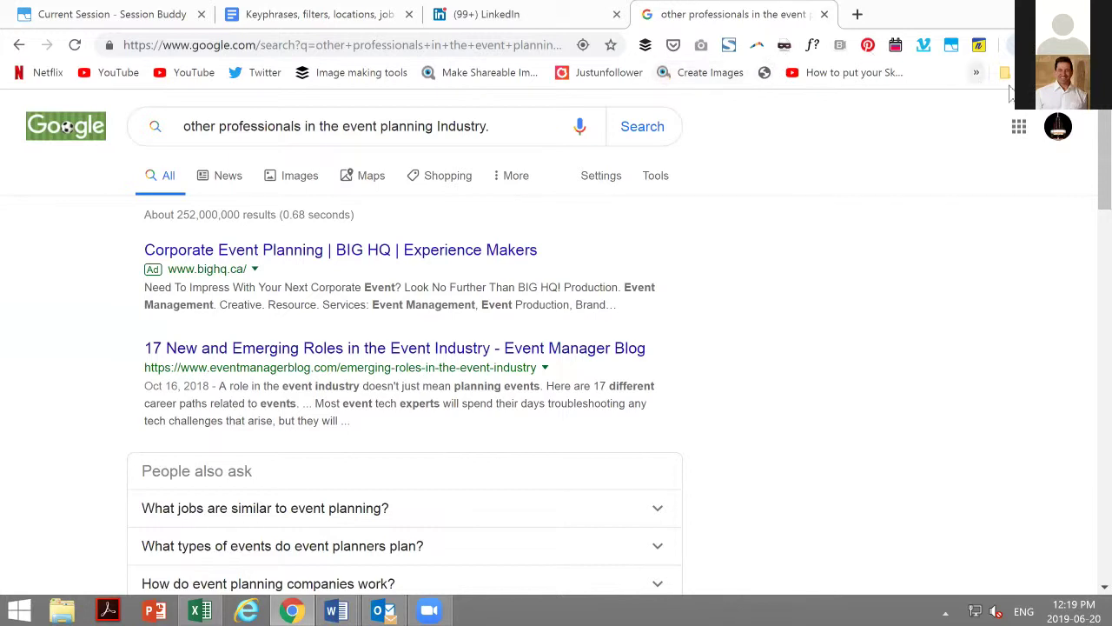
left_click(1019, 128)
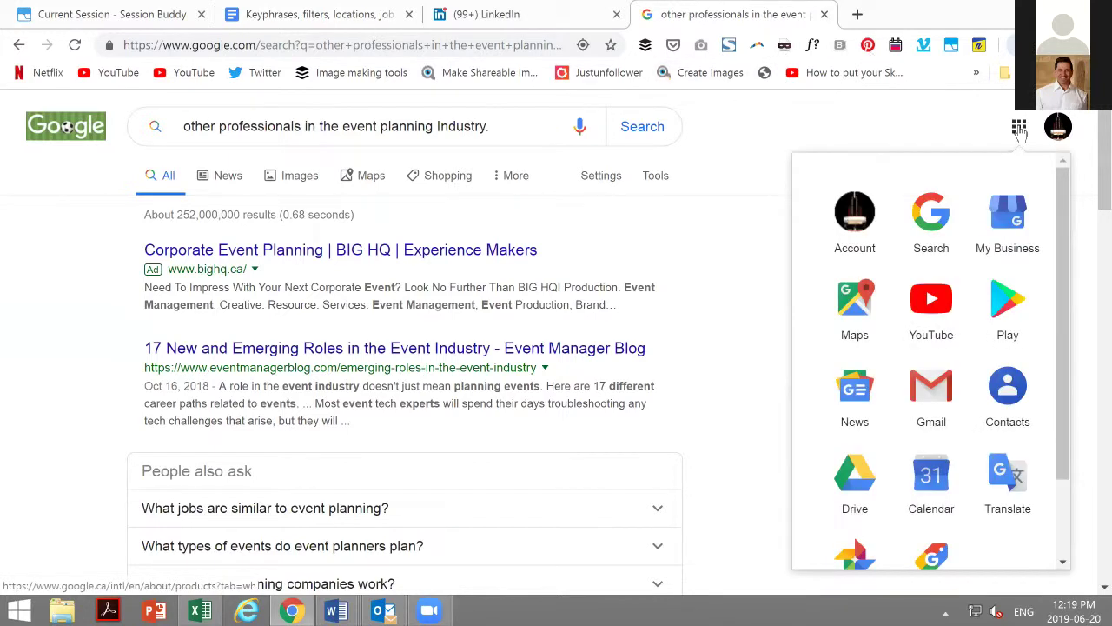
left_click(854, 479)
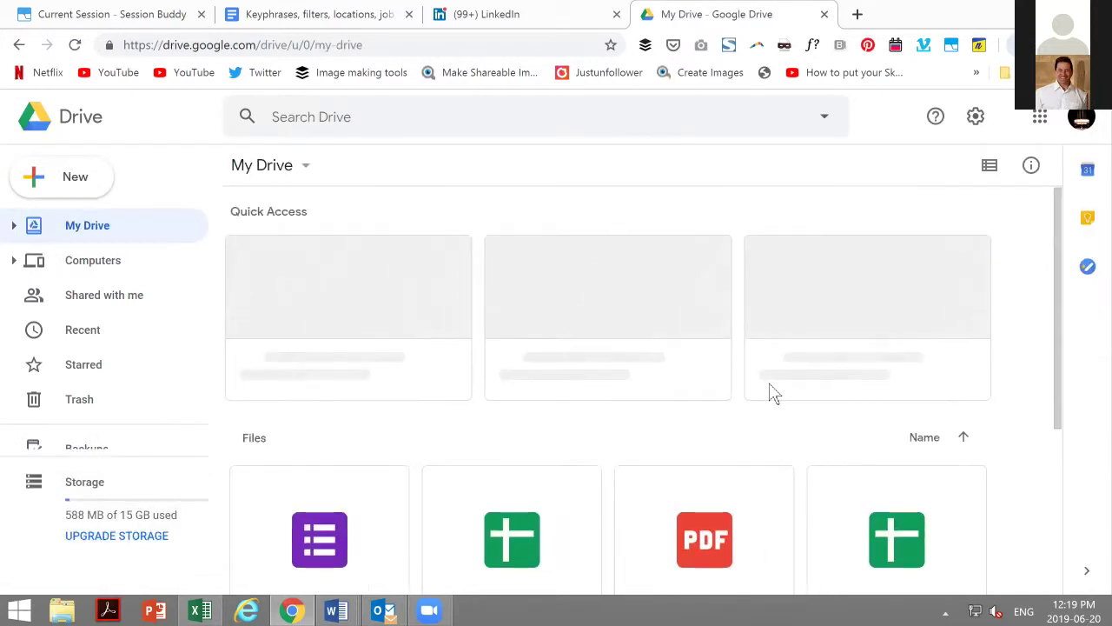
Step: View Shared with me and switch Google Drive to another signed-in account
scroll(521, 382, "down", 1)
left_click(123, 304)
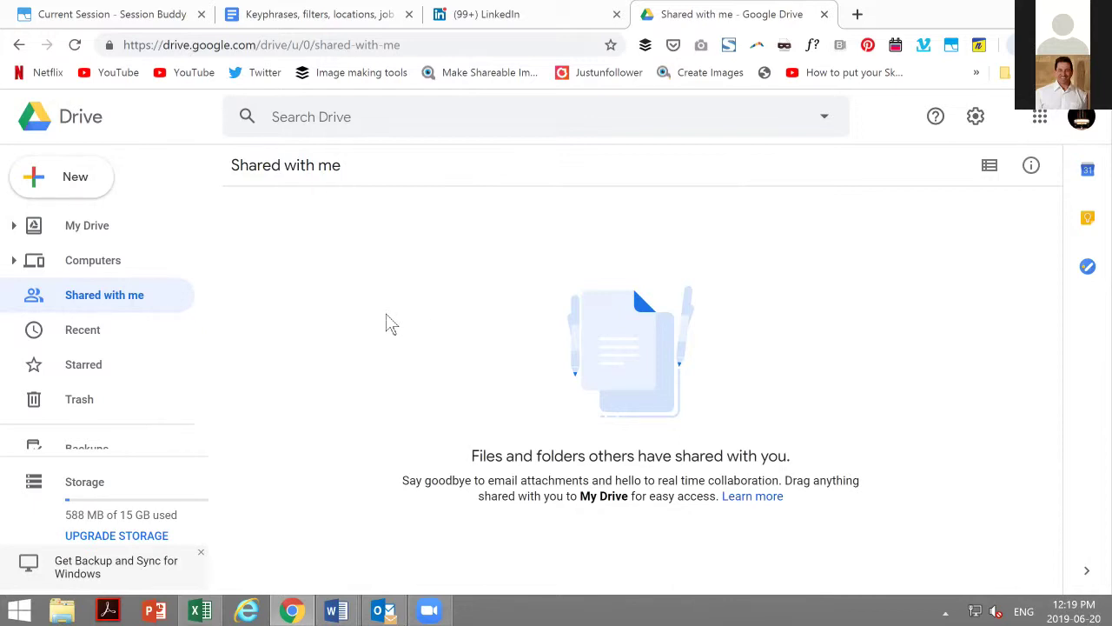
left_click(1082, 125)
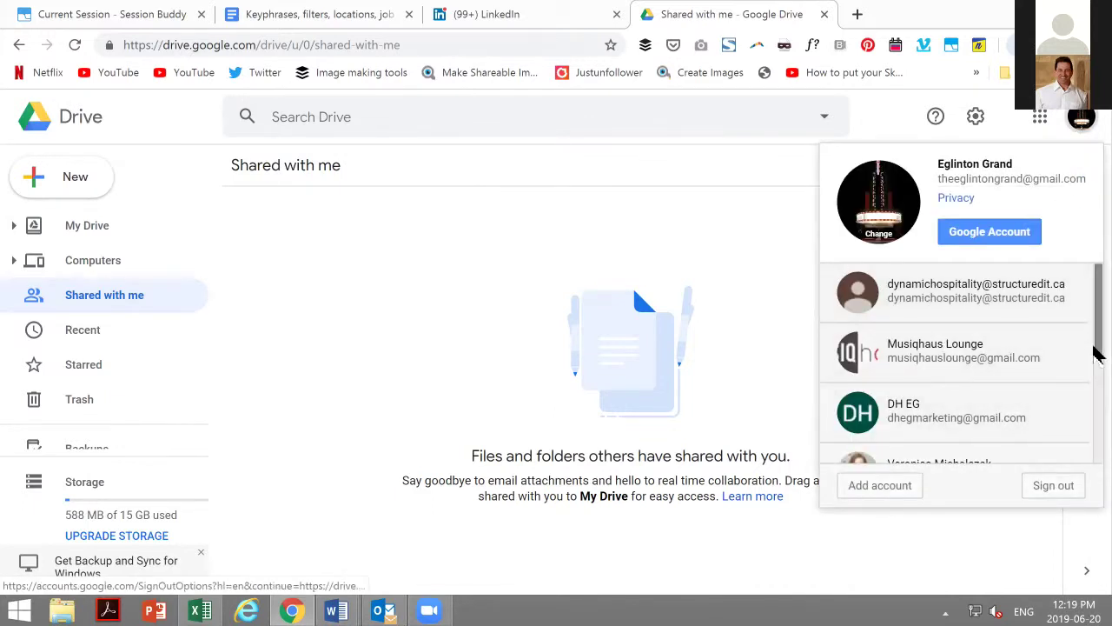
scroll(1021, 362, "down", 1)
left_click(1021, 362)
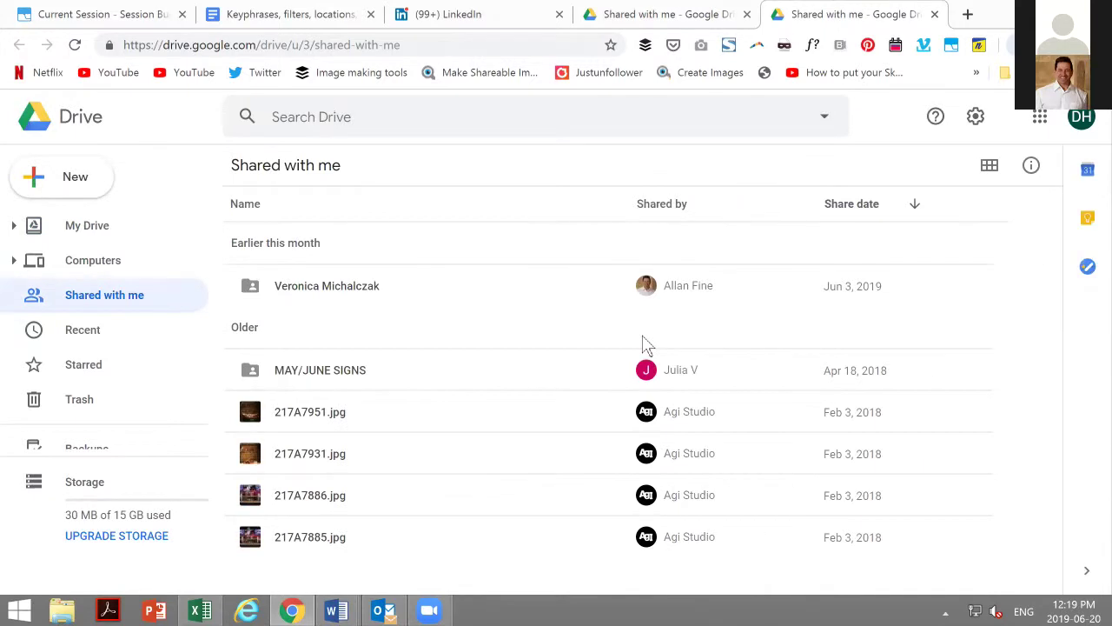
Step: Open the Conversations spreadsheet from the client's shared folder, then return to the keyphrases document
double_click(279, 290)
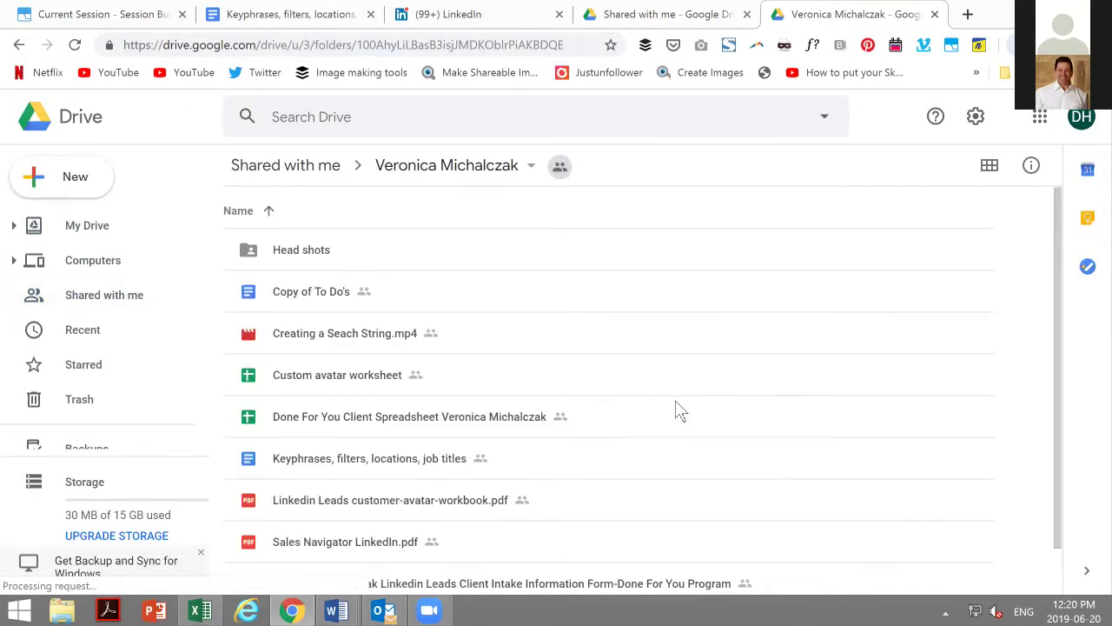
scroll(669, 416, "down", 1)
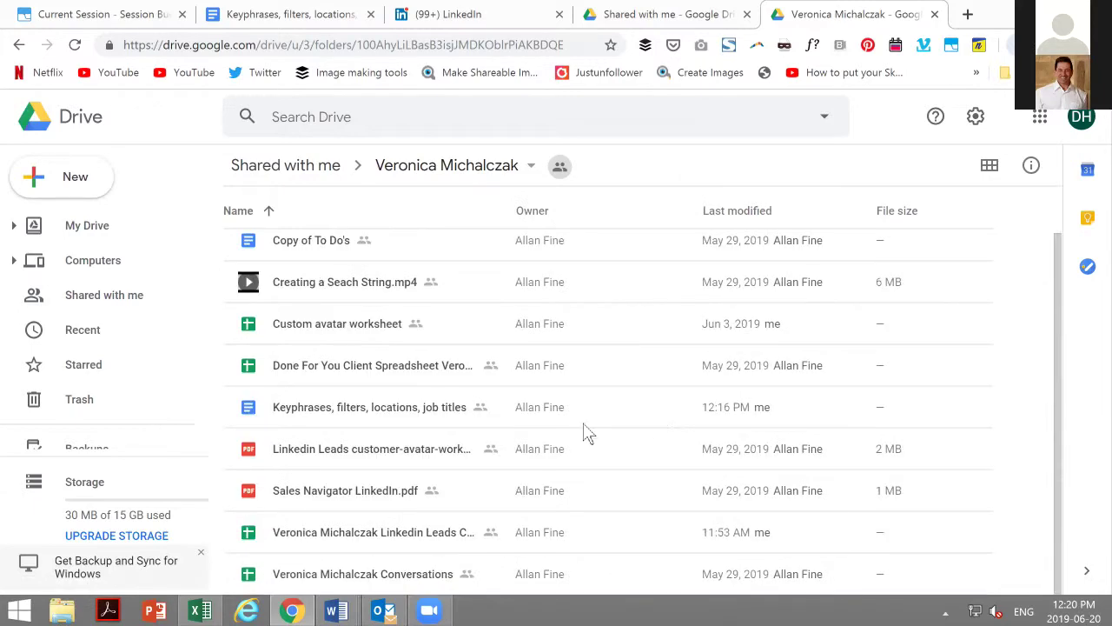
double_click(368, 576)
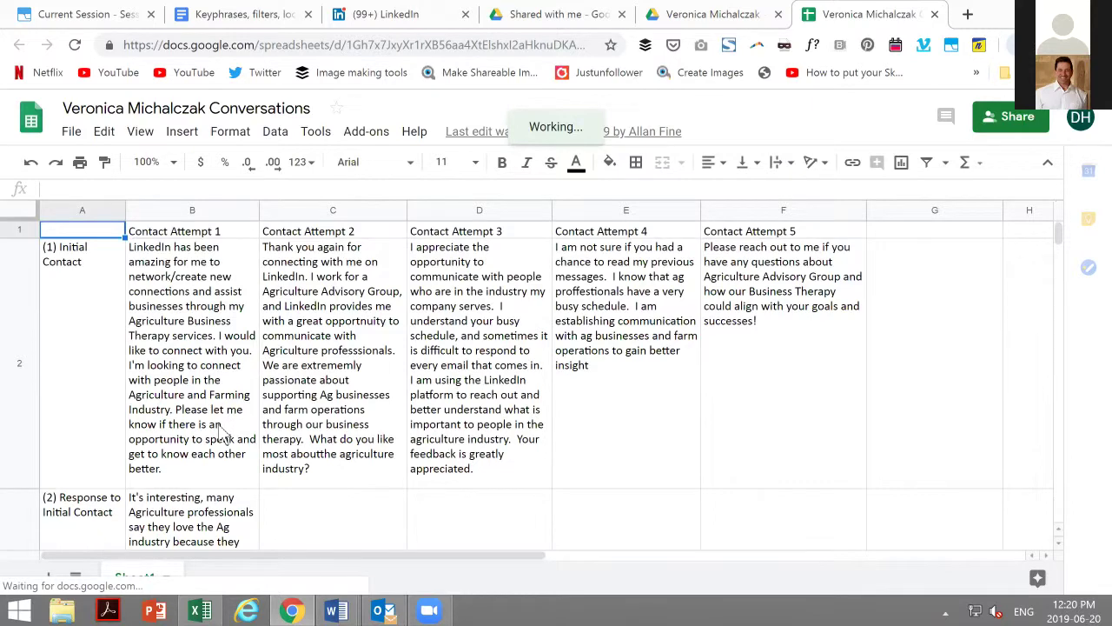
left_click(250, 17)
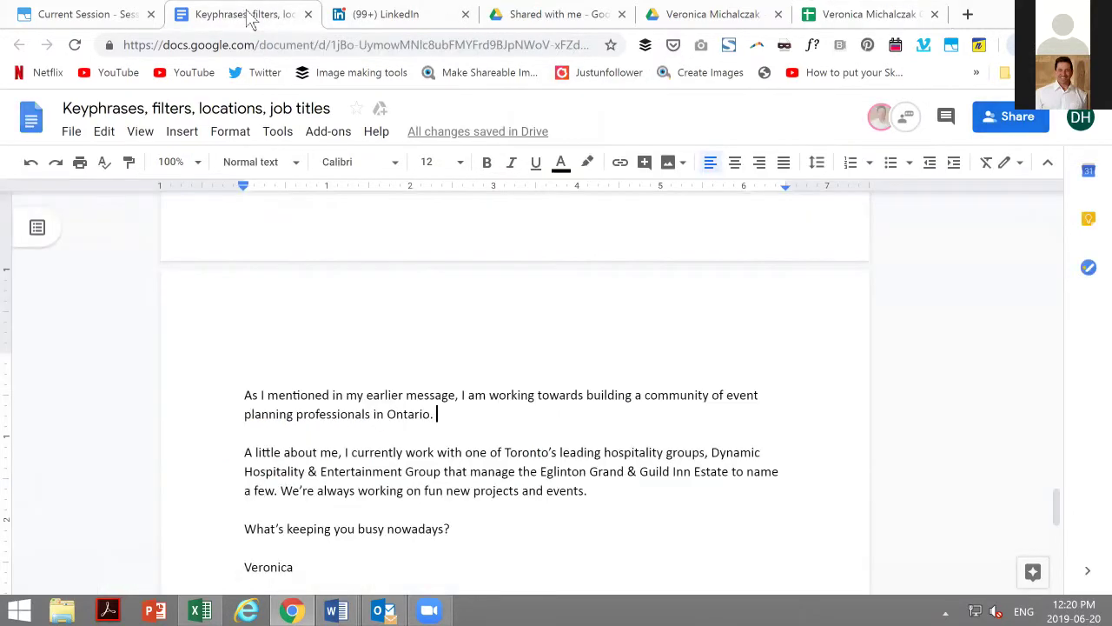
Step: Read through the initial connection and follow-up messages, then switch to the LinkedIn feed
scroll(735, 303, "up", 10)
scroll(735, 304, "up", 3)
scroll(736, 303, "down", 4)
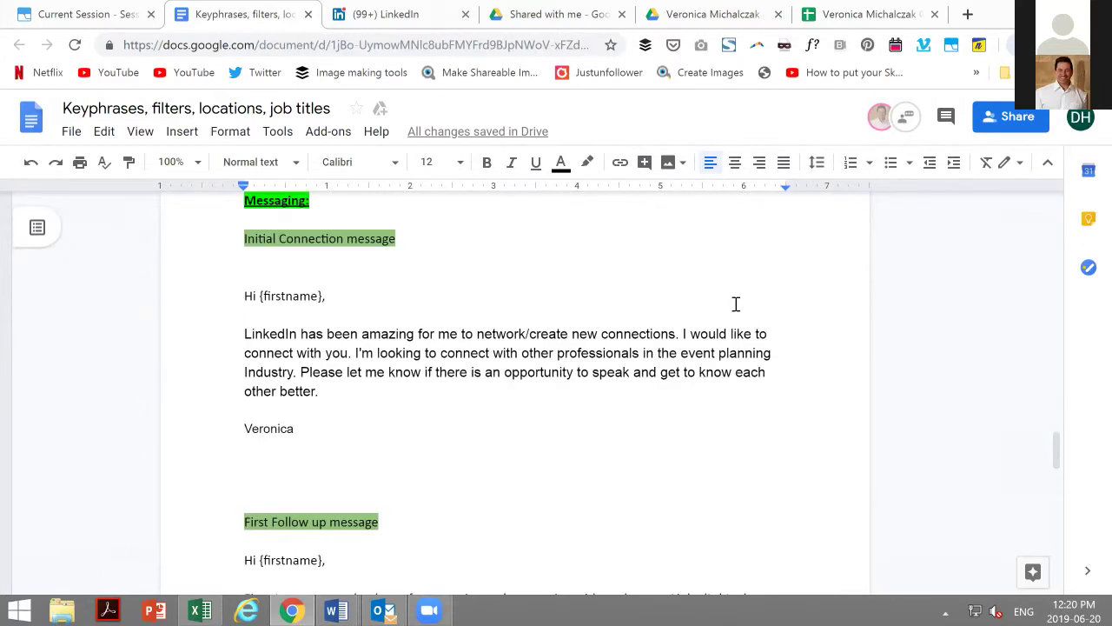
scroll(736, 303, "down", 4)
scroll(735, 303, "down", 2)
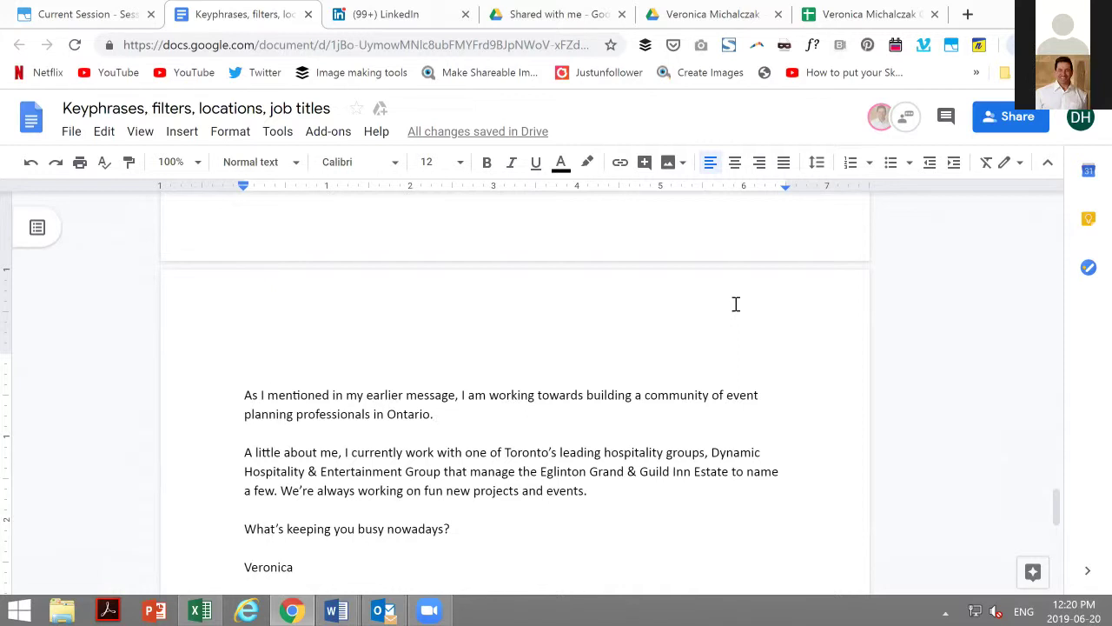
scroll(735, 303, "down", 1)
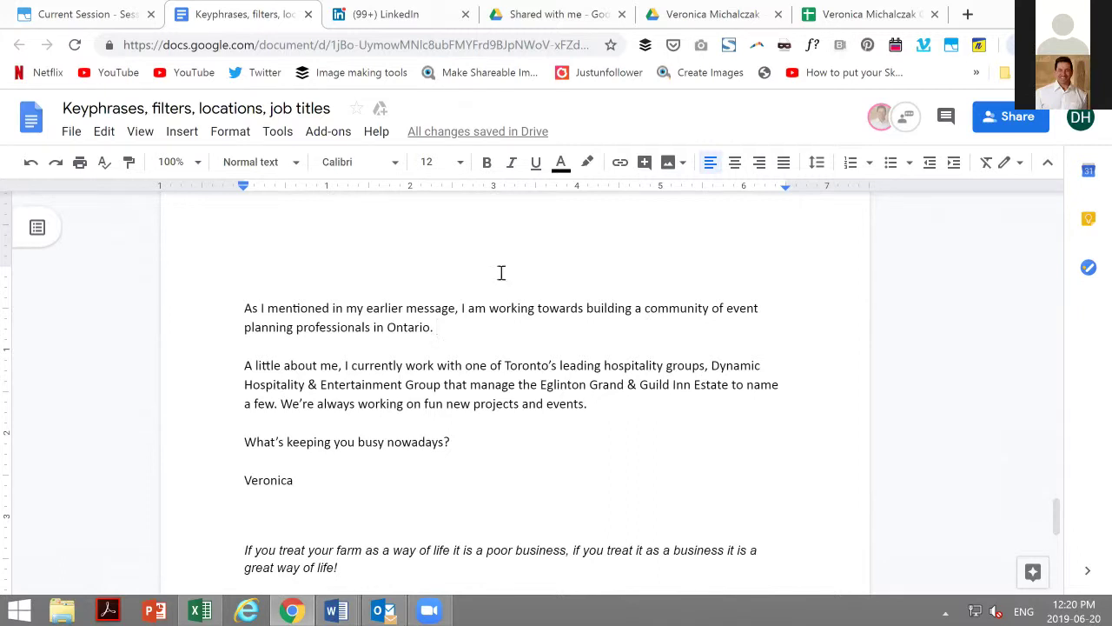
left_click(387, 19)
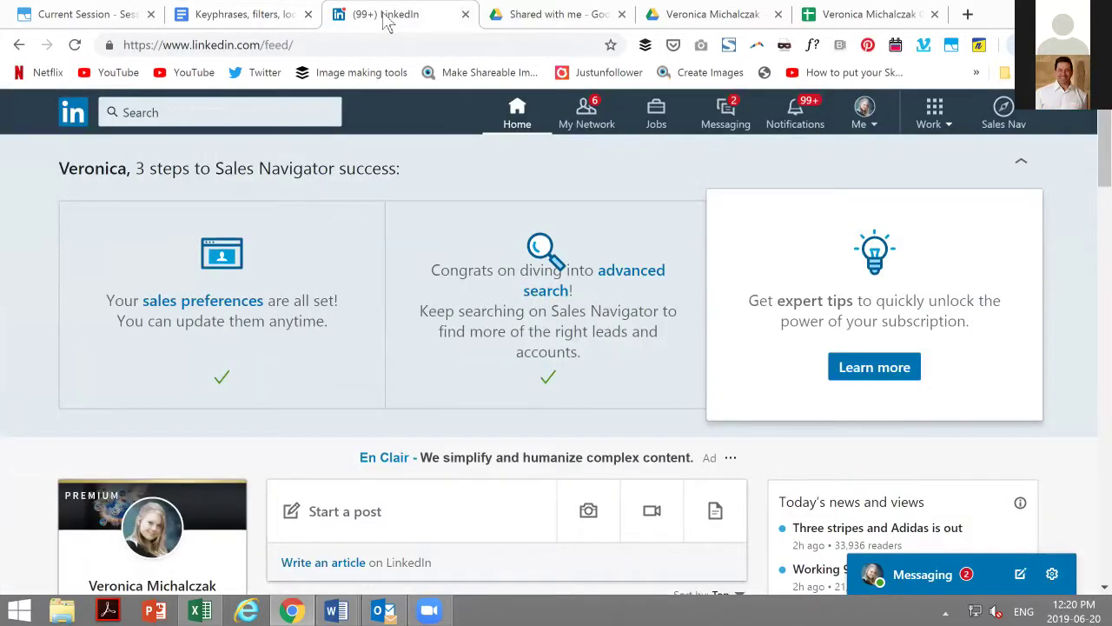
Step: Open Sales Navigator, start a search, and cancel back to the home feed
left_click(998, 122)
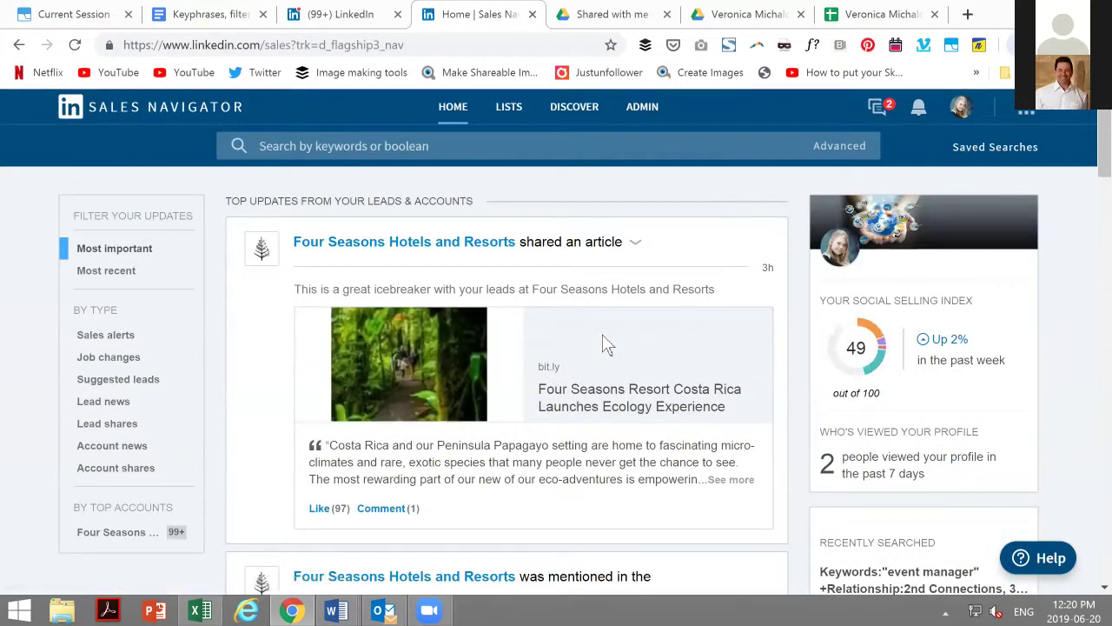
left_click(361, 147)
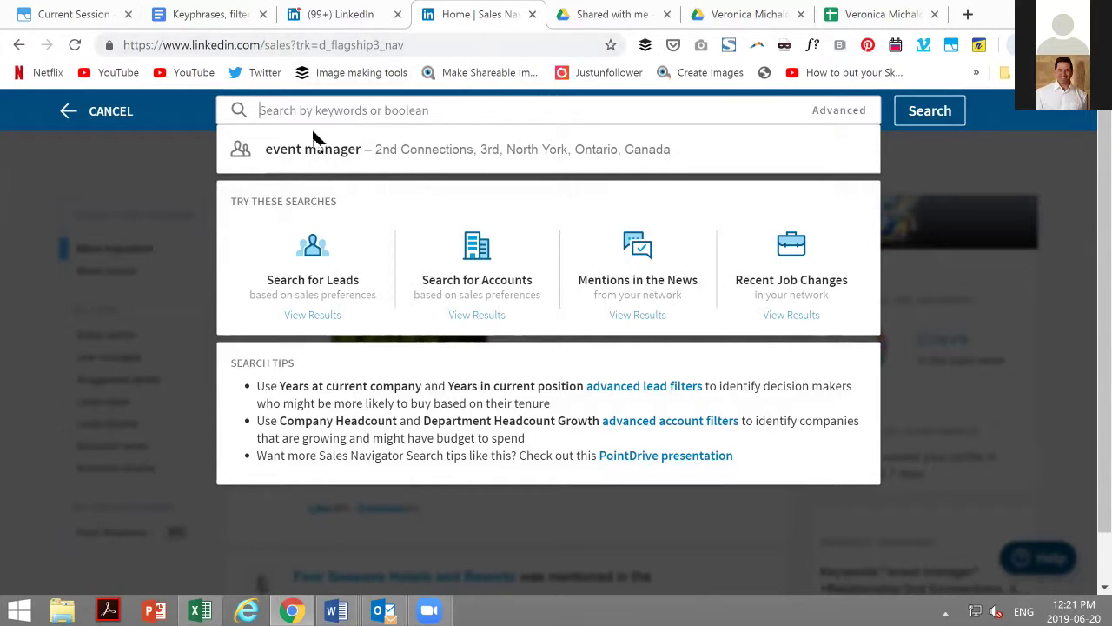
left_click(110, 111)
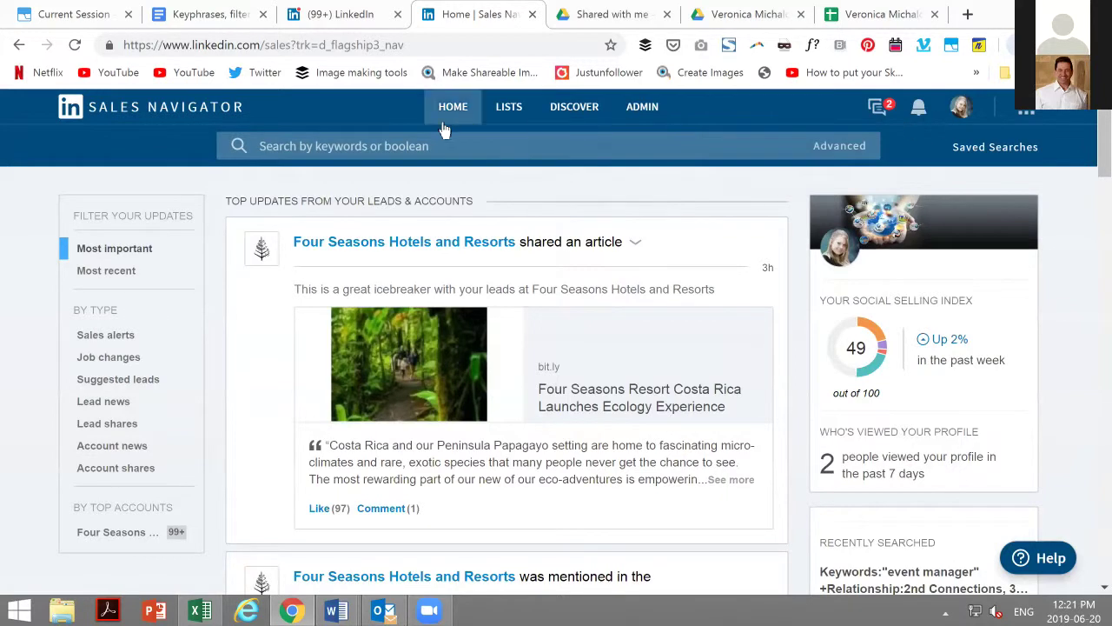
left_click_drag(260, 45, 129, 49)
right_click(128, 48)
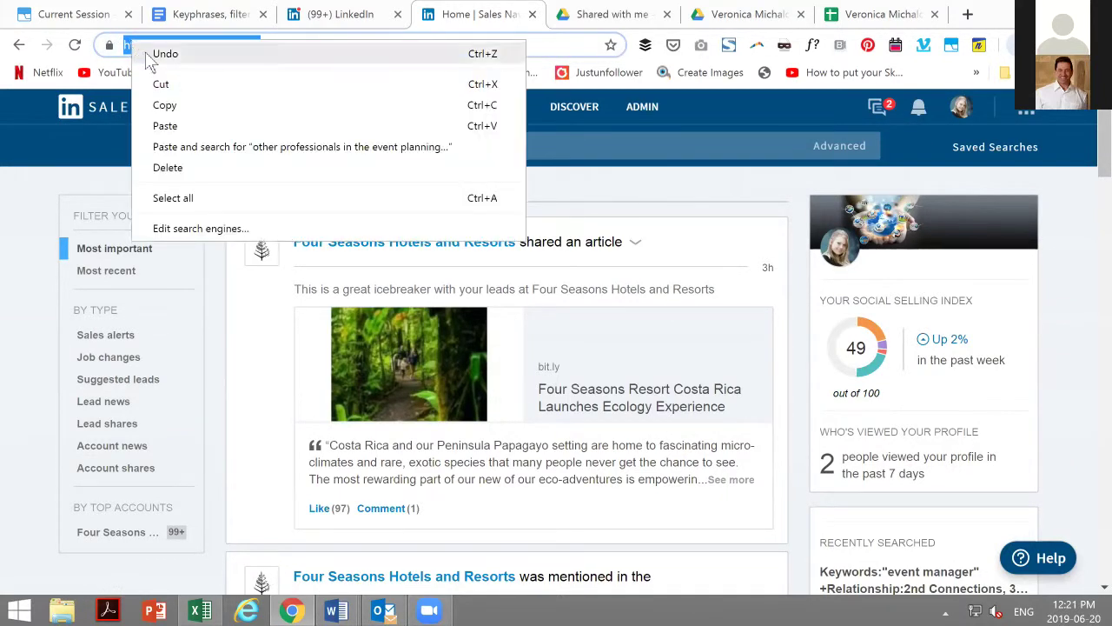
left_click(167, 106)
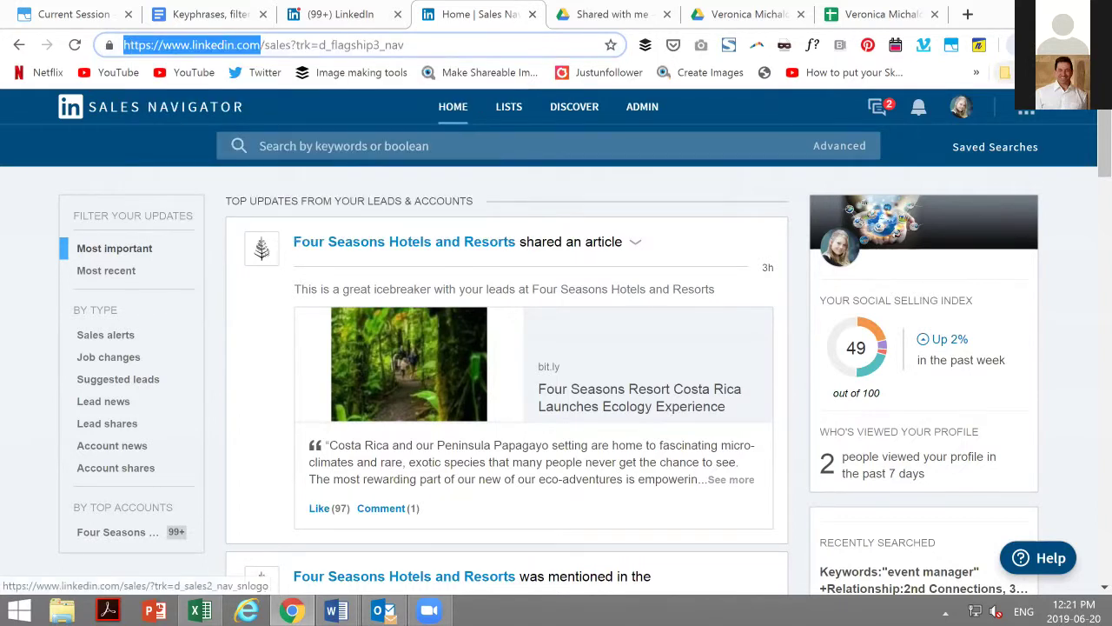
left_click(968, 14)
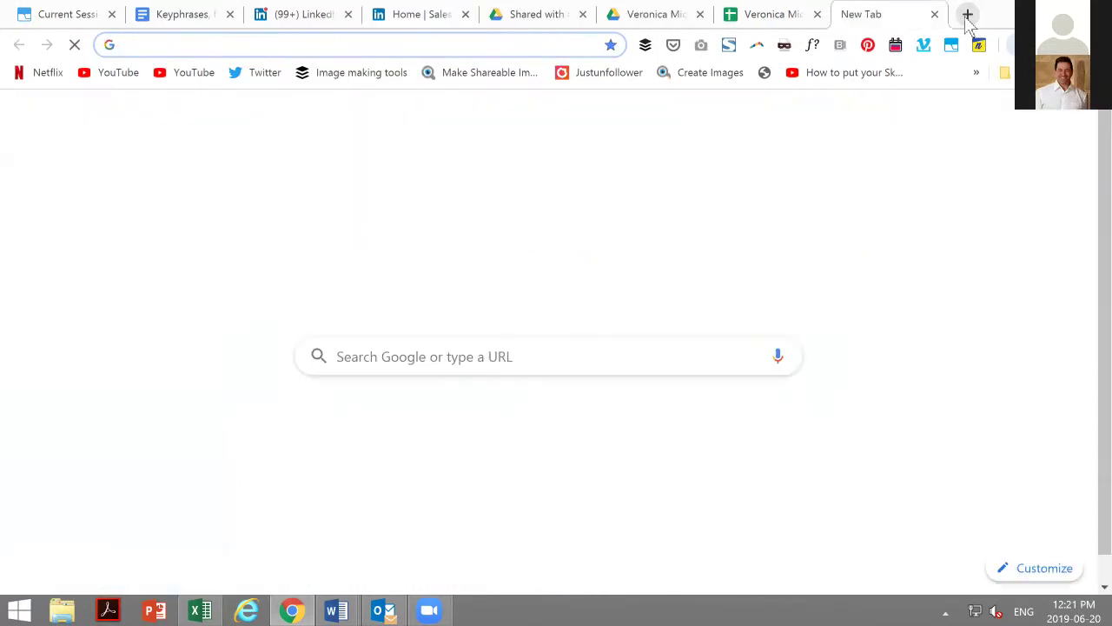
Step: Paste and go to linkedin.com, then open My Network's list of 800 connections
right_click(538, 45)
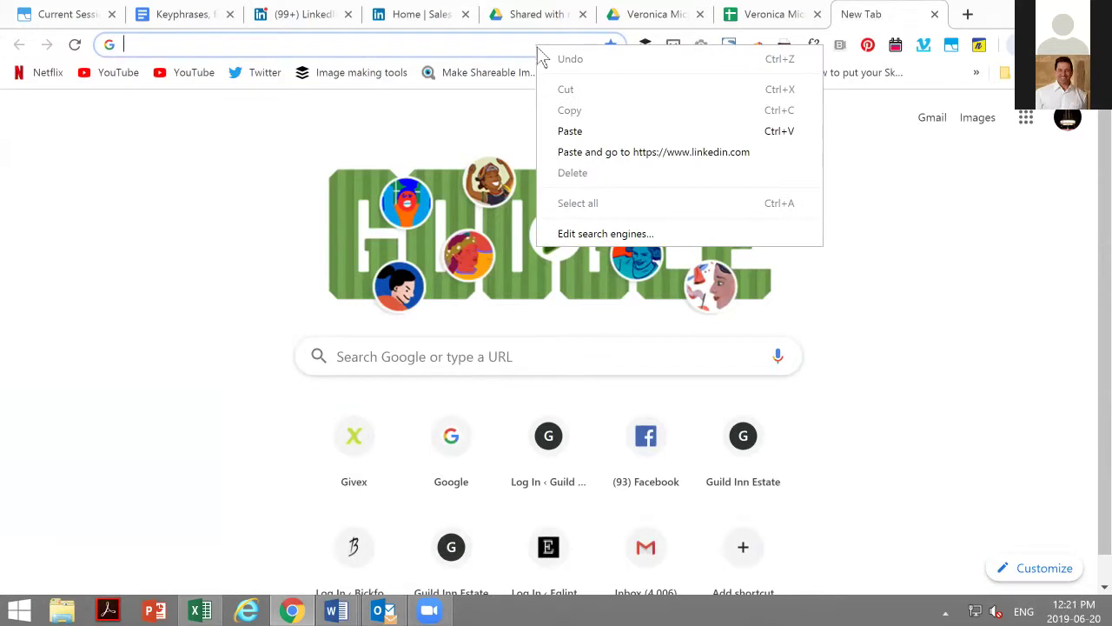
left_click(611, 155)
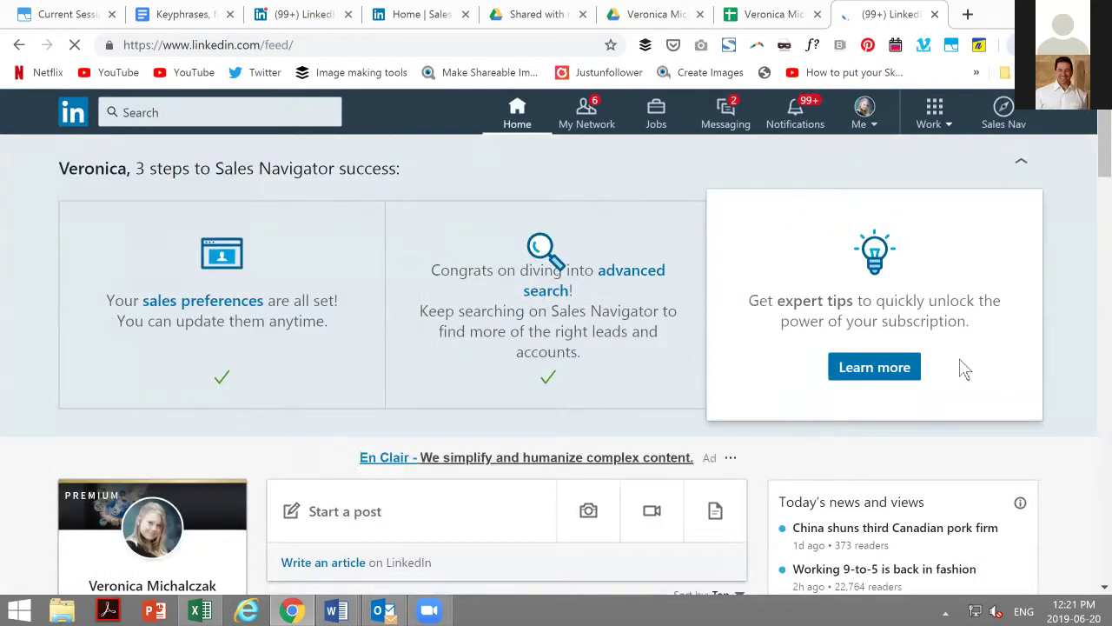
left_click(584, 127)
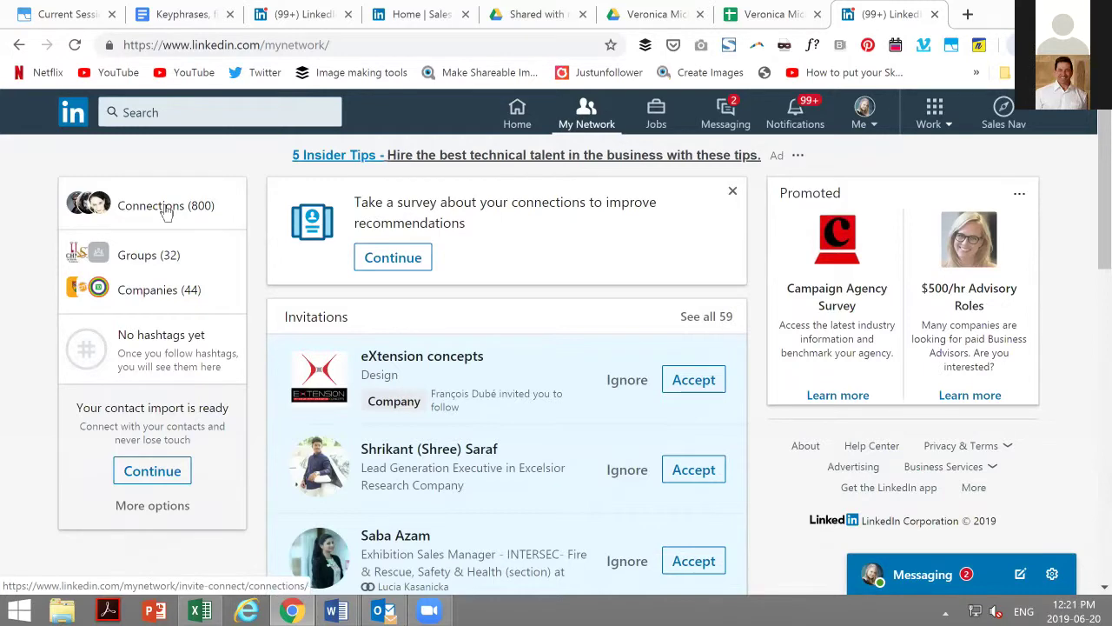
left_click(166, 212)
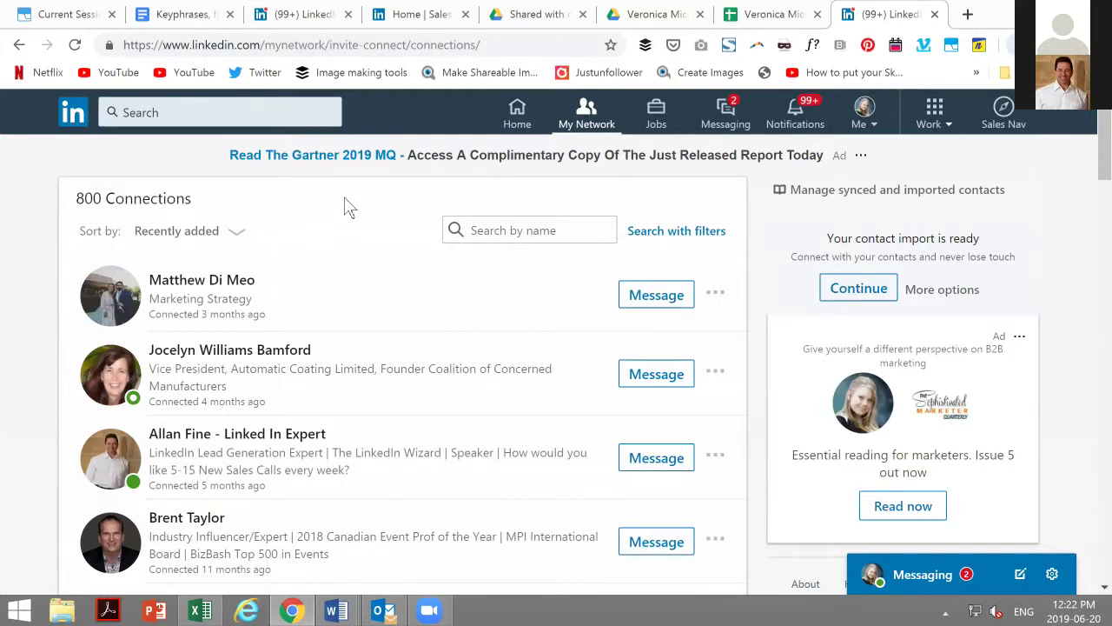
Step: Filter connections by the contact's name and open the matching Vice President of Sales & Marketing profile
left_click(578, 235)
type("Teres")
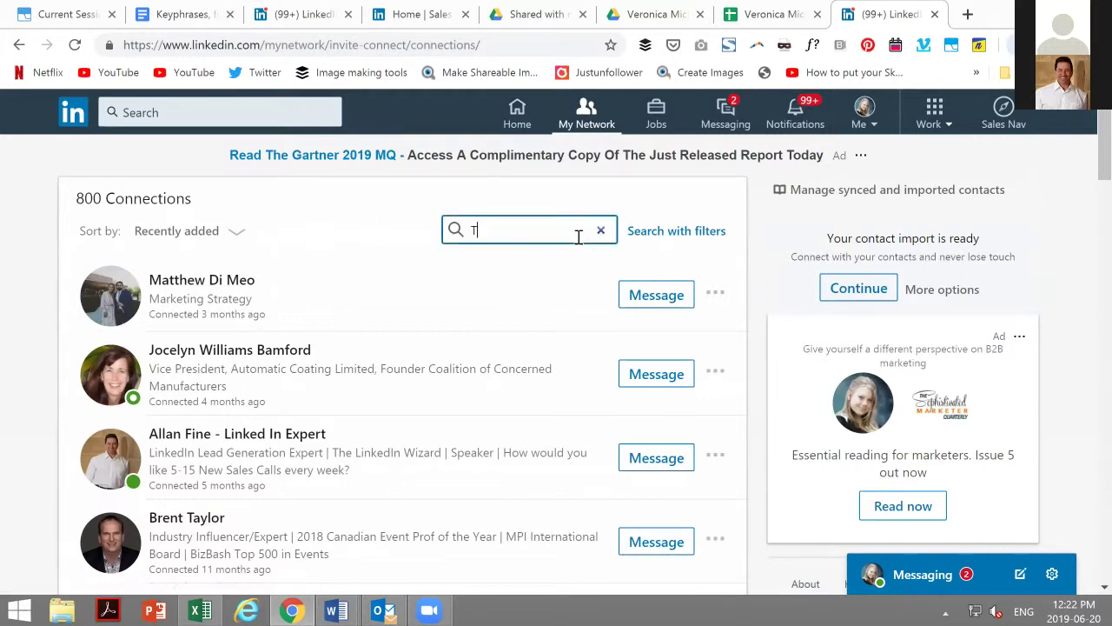
key("BackSpace")
key("BackSpace")
key("BackSpace")
key("BackSpace")
key("BackSpace")
type("Sell")
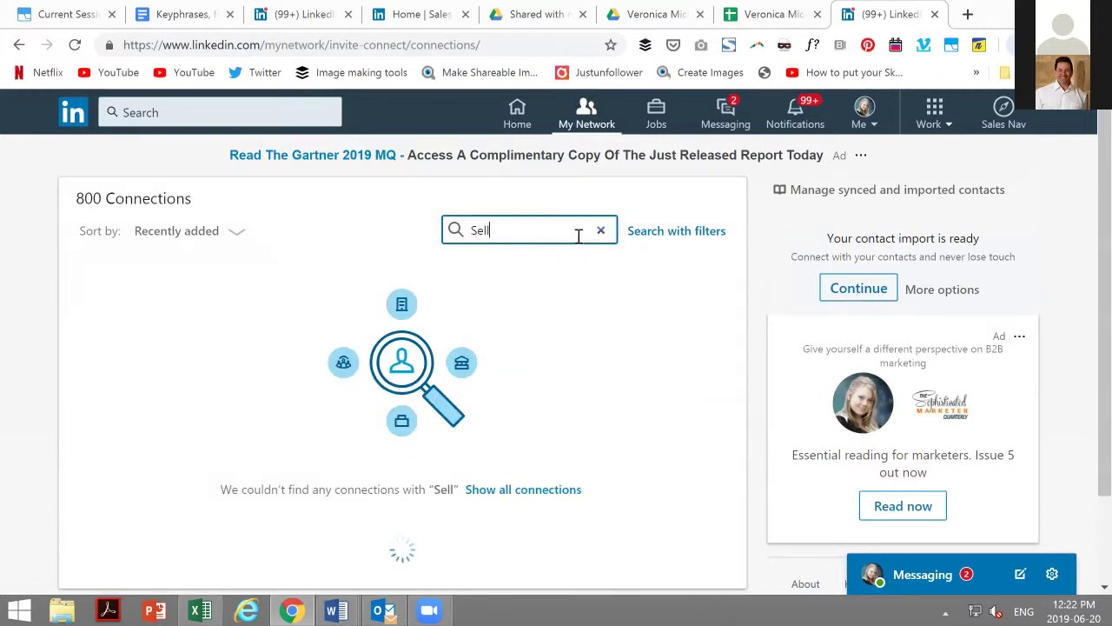
key("BackSpace")
key("BackSpace")
key("Left")
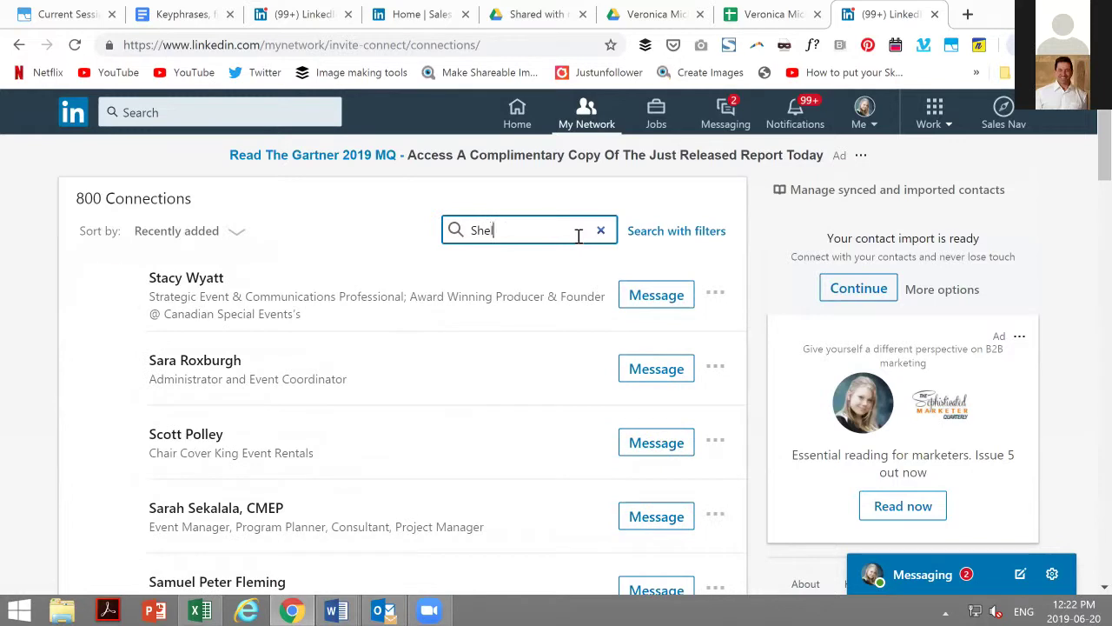
type("lly Pr")
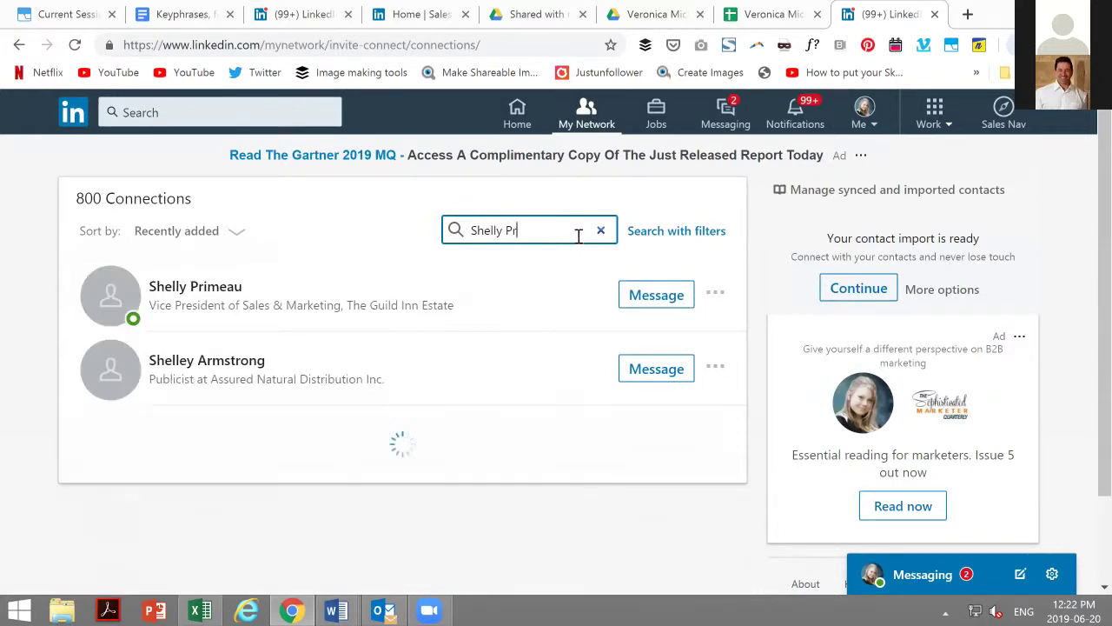
key("BackSpace")
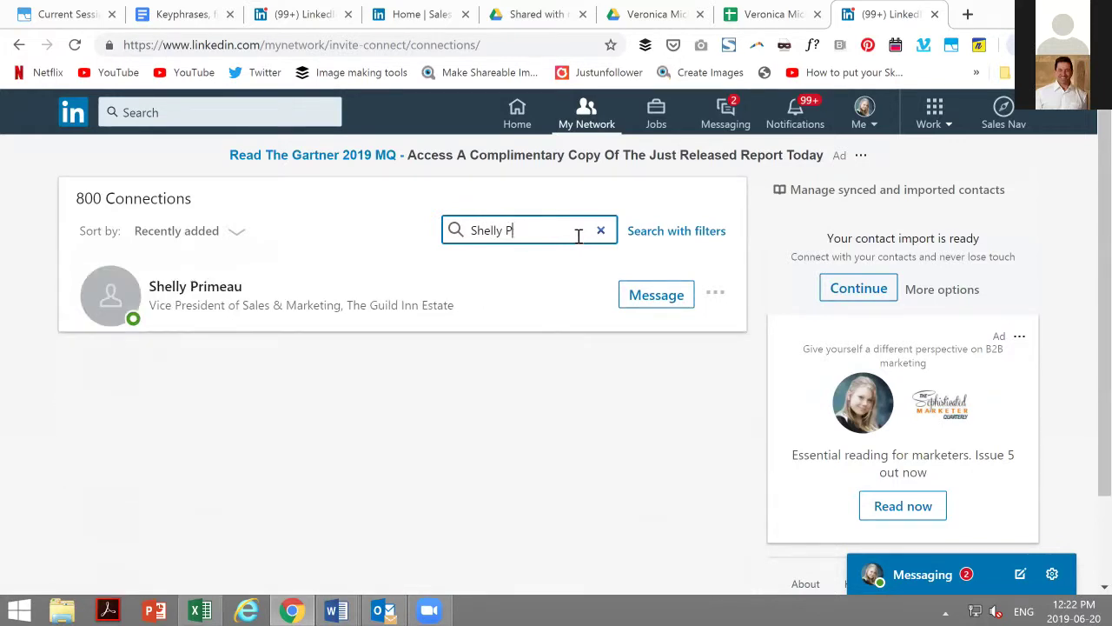
key("BackSpace")
type("P")
left_click(192, 289)
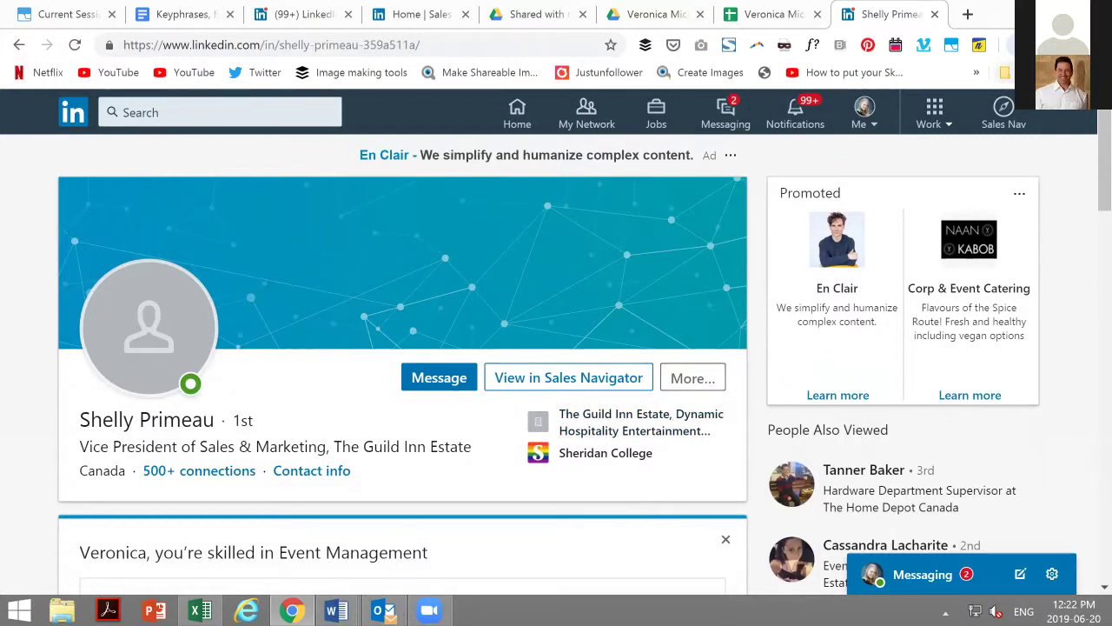
scroll(1096, 218, "down", 1)
mouse_move(1096, 218)
left_mouse_down()
mouse_move(1098, 313)
mouse_move(1097, 235)
left_mouse_up()
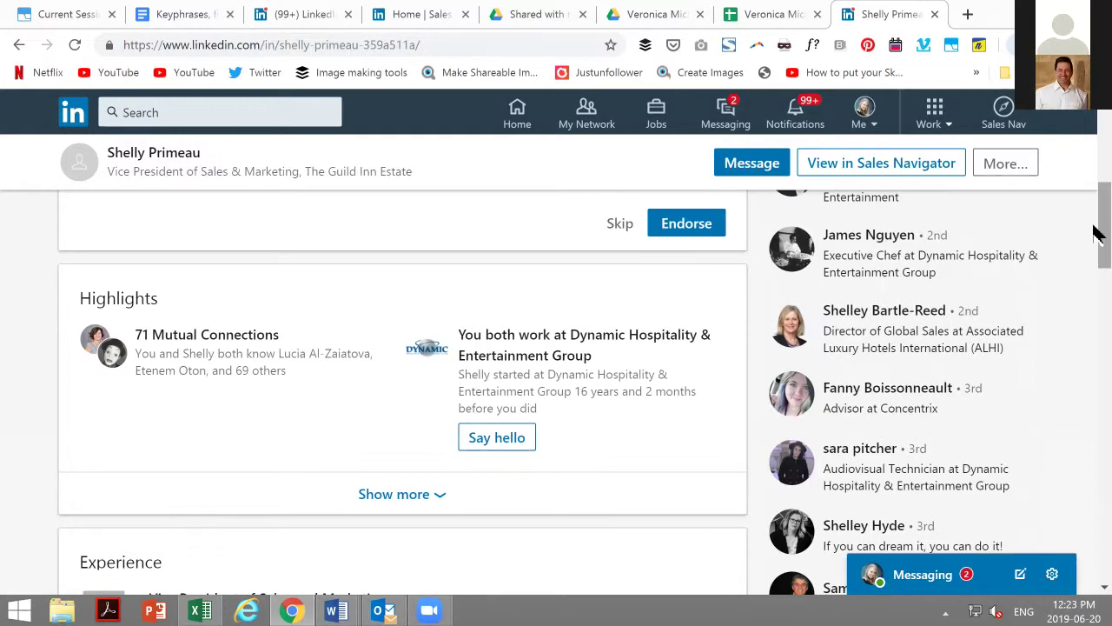
left_click(1096, 129)
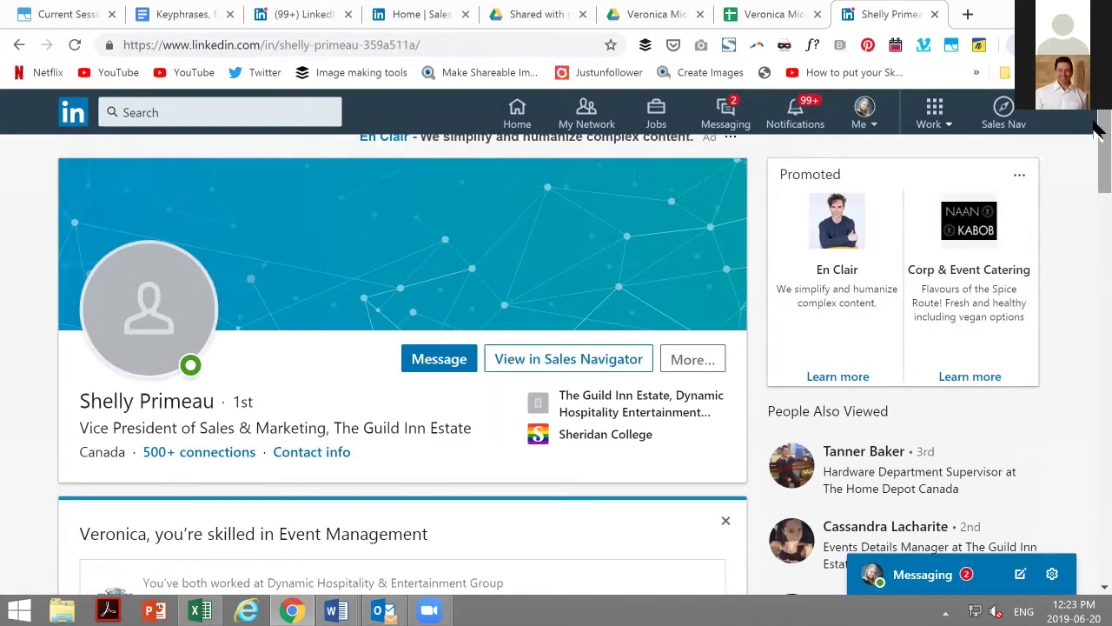
left_click(1097, 127)
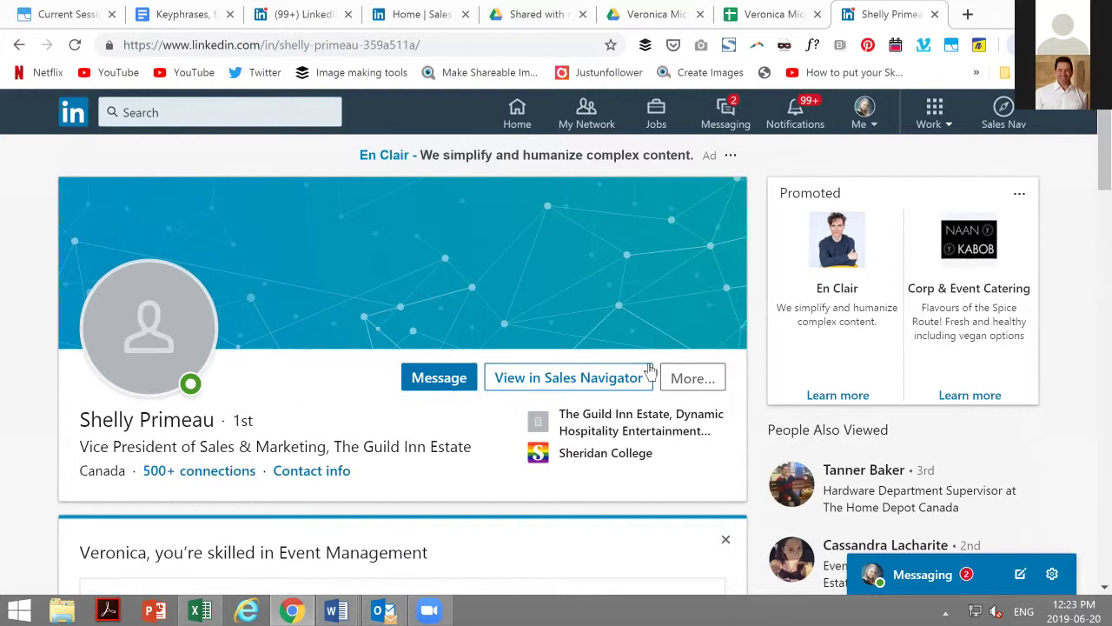
left_click(692, 380)
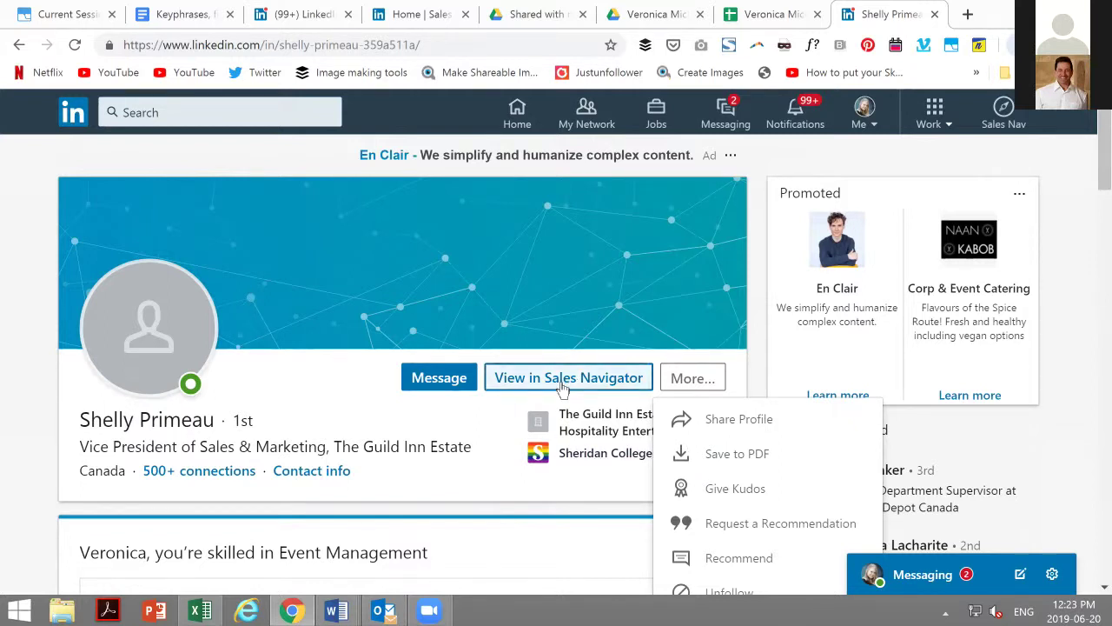
left_click(165, 114)
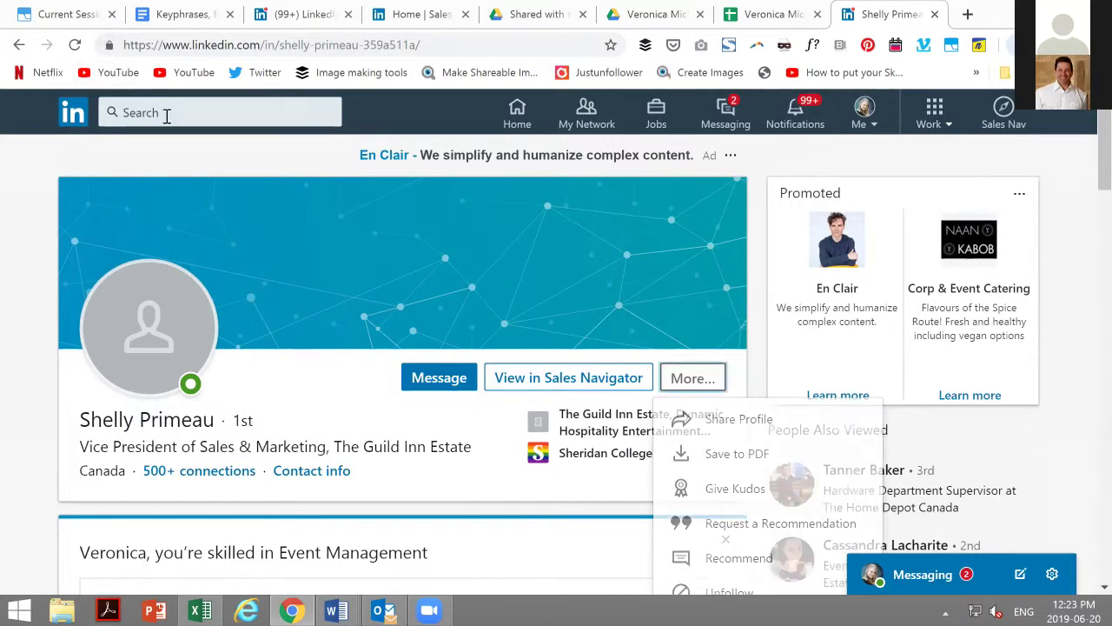
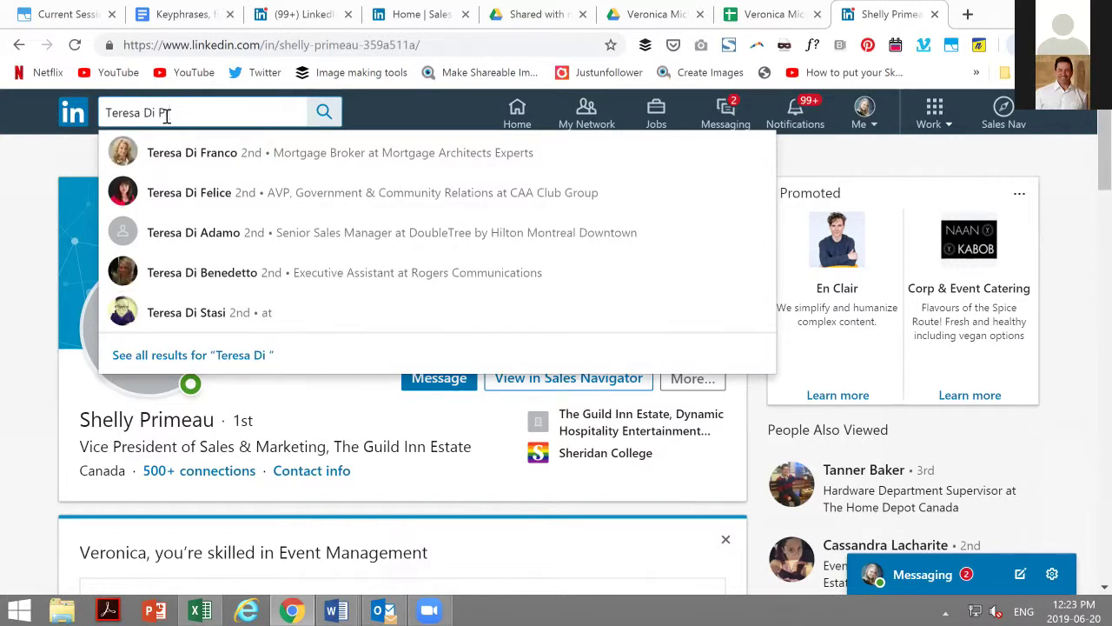
Step: Enter the contact's full name in LinkedIn search, then bring up the Outlook inbox
left_click(385, 611)
left_click(292, 513)
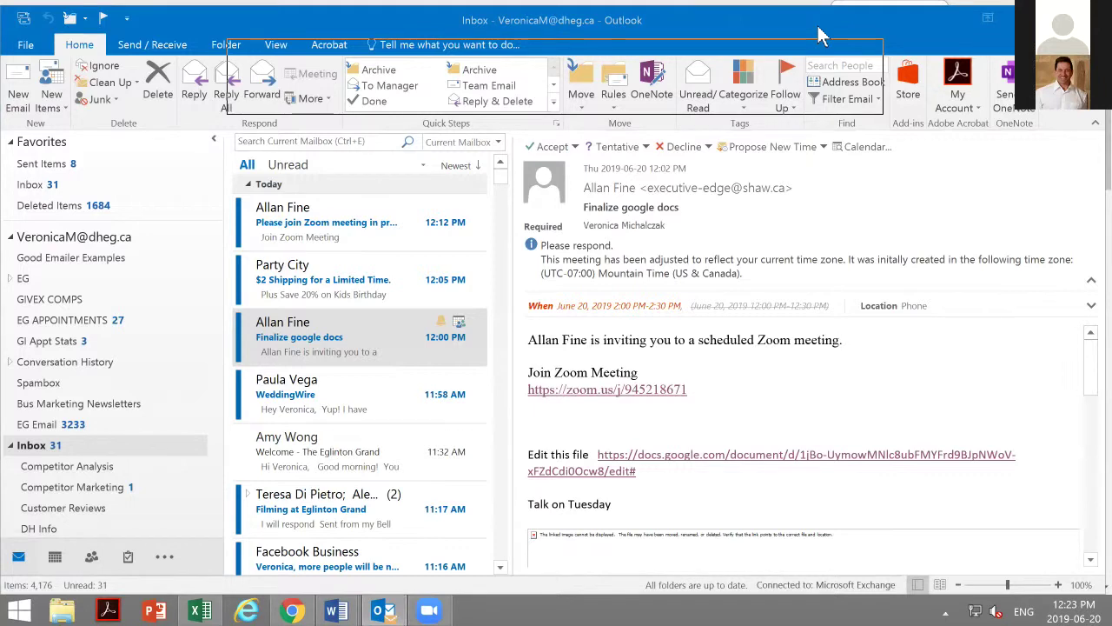
Step: Search the Outlook mailbox for the contact's first name, then correct the surname in LinkedIn search
left_click(379, 142)
type("teresa")
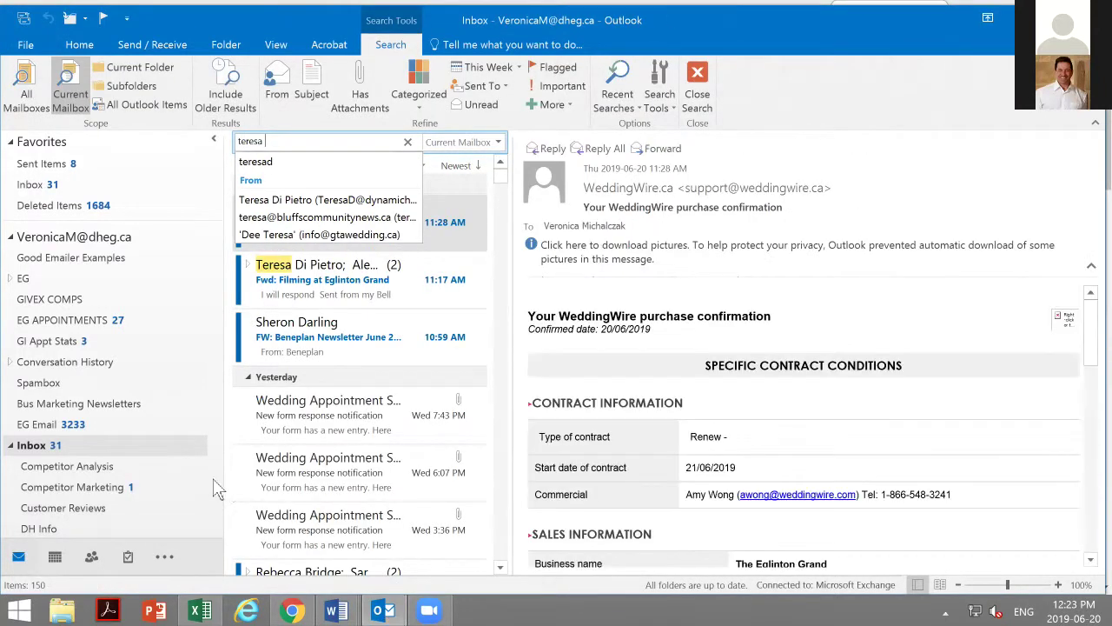
left_click(290, 611)
key("BackSpace")
key("BackSpace")
type("ie")
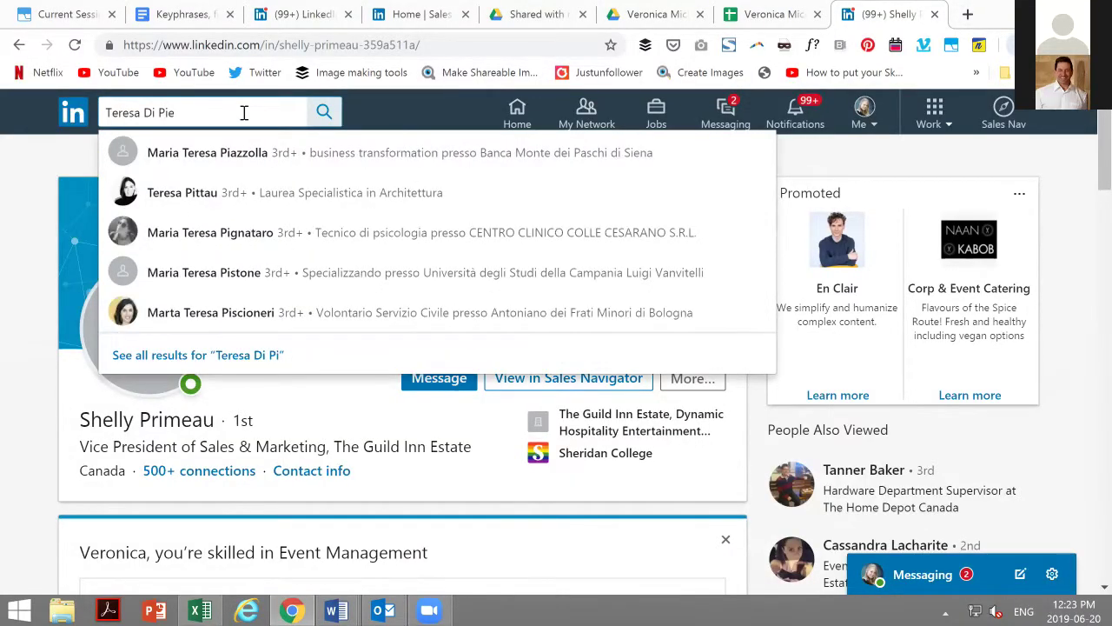
type("tro")
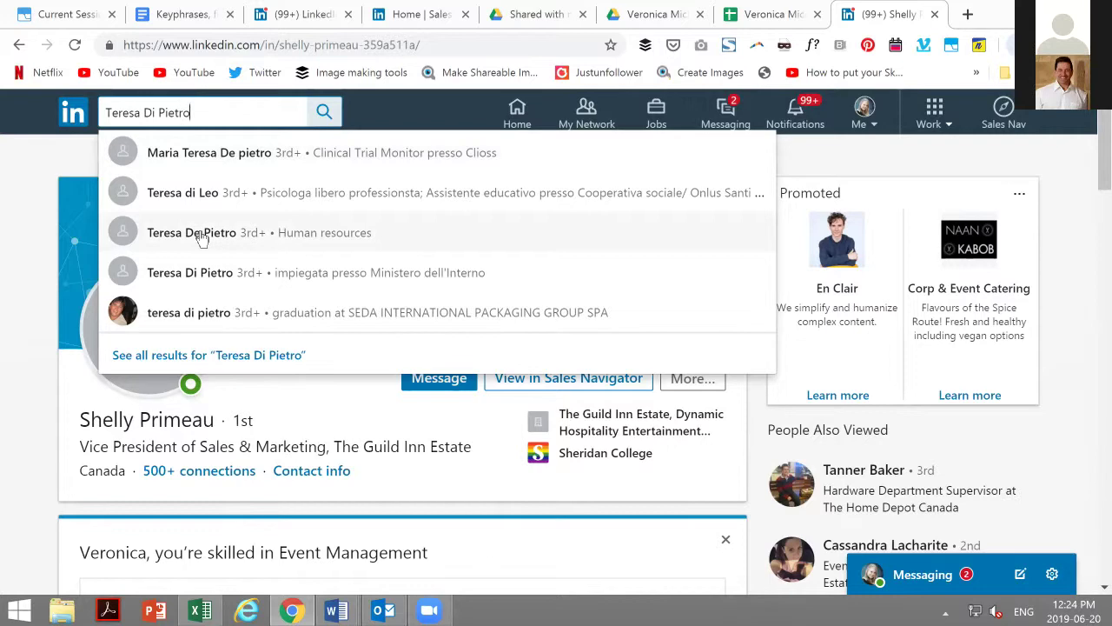
Step: Run the full LinkedIn people search for the contact's corrected name
scroll(273, 310, "down", 4)
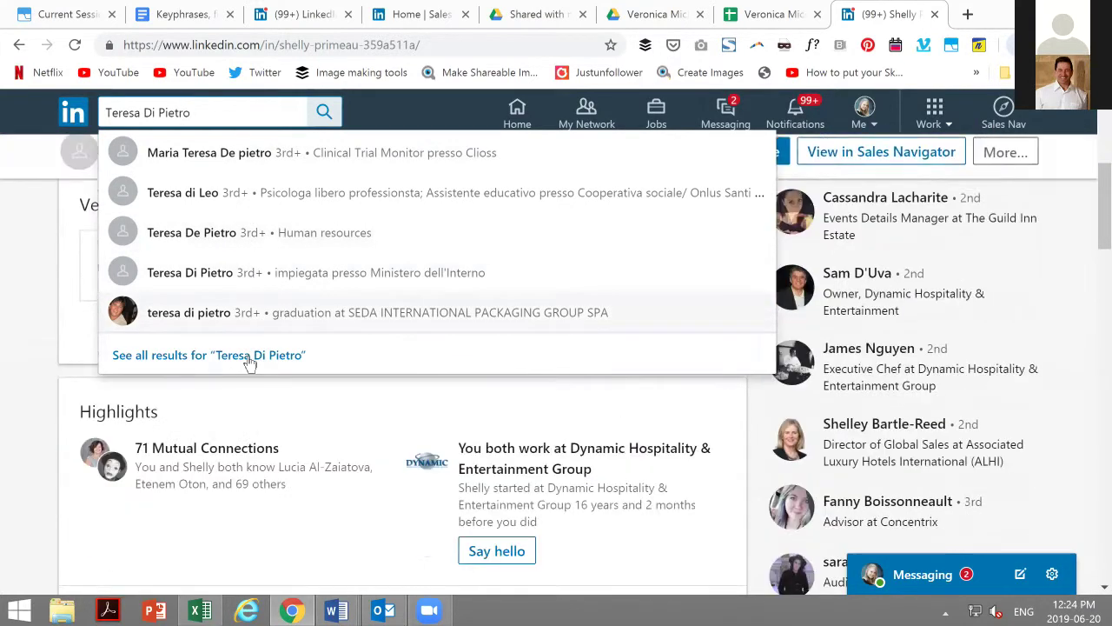
left_click(323, 379)
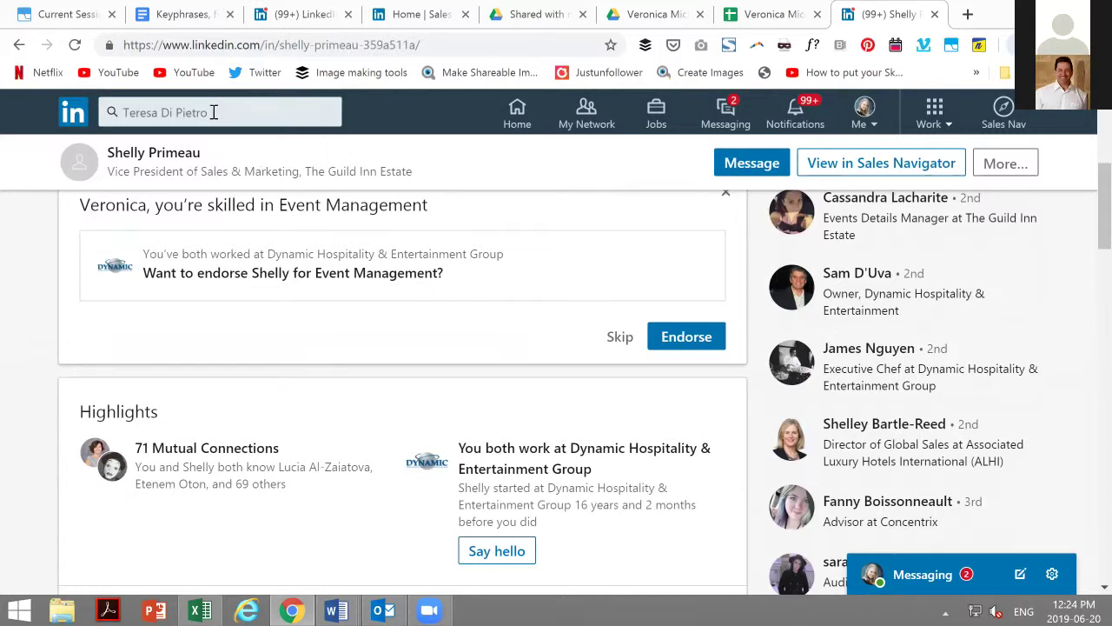
left_click(213, 112)
key("Return")
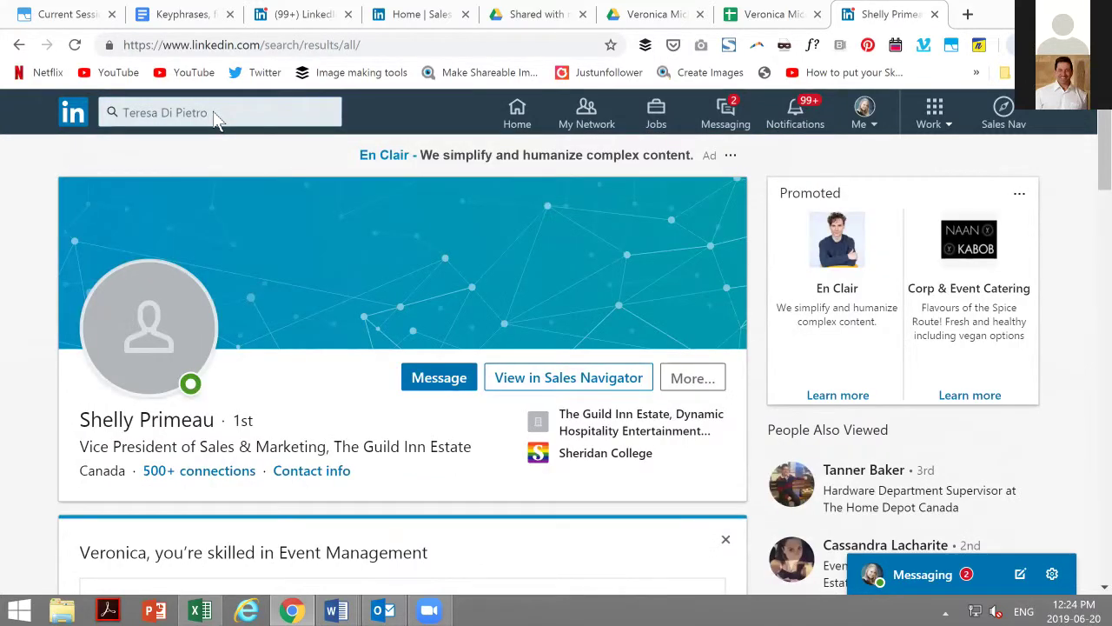
Step: Scroll the 737 results, then shorten the surname in the search text
scroll(1100, 170, "down", 2)
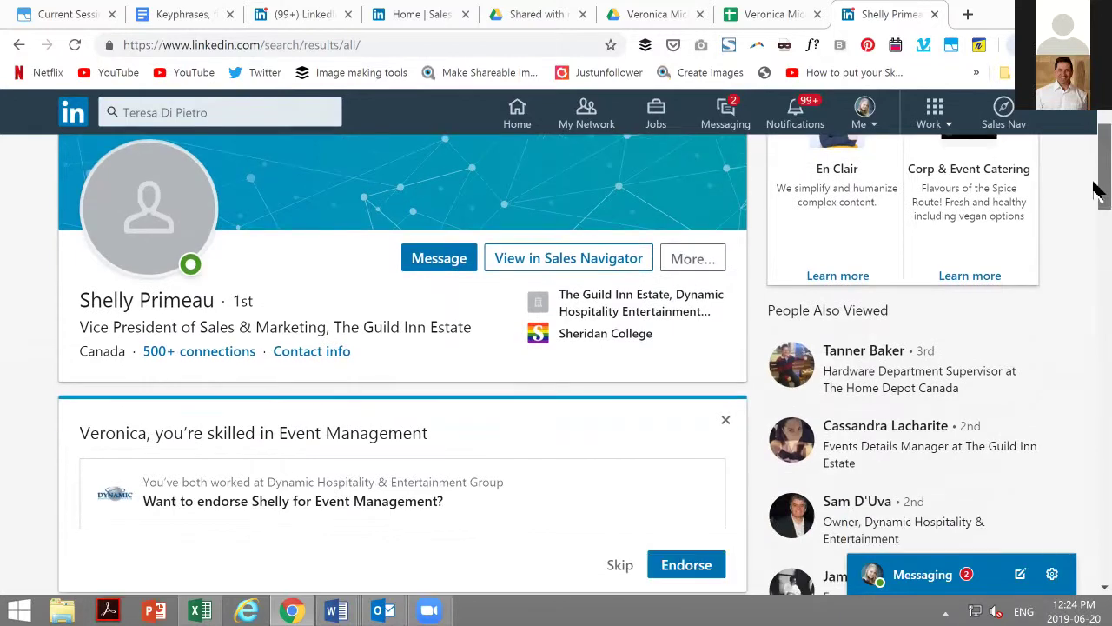
scroll(1097, 169, "down", 2)
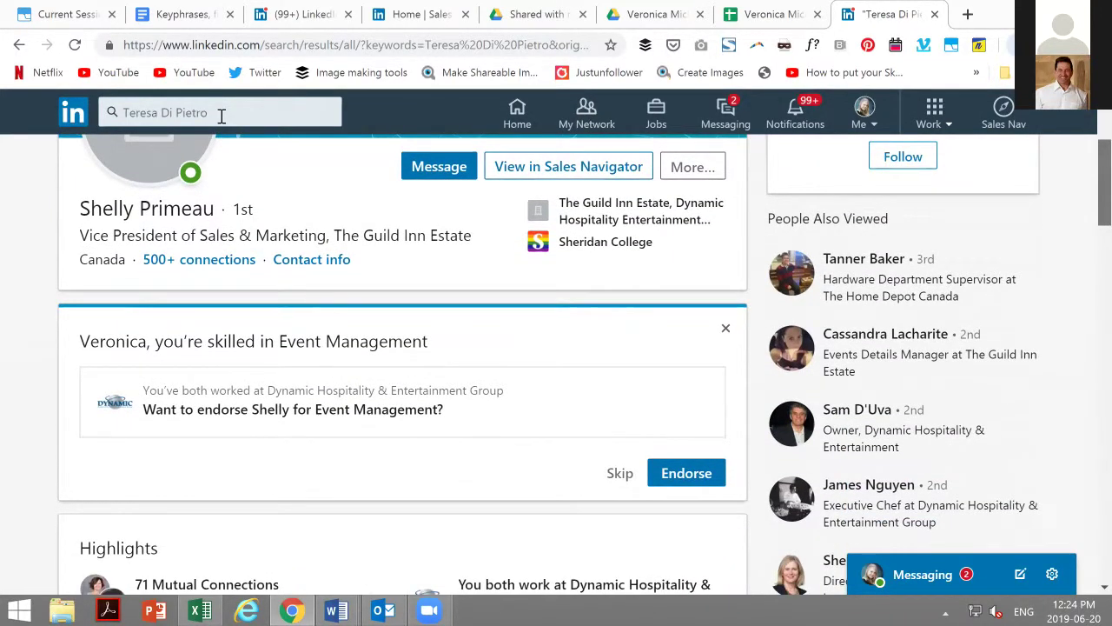
left_click(221, 116)
left_click(579, 318)
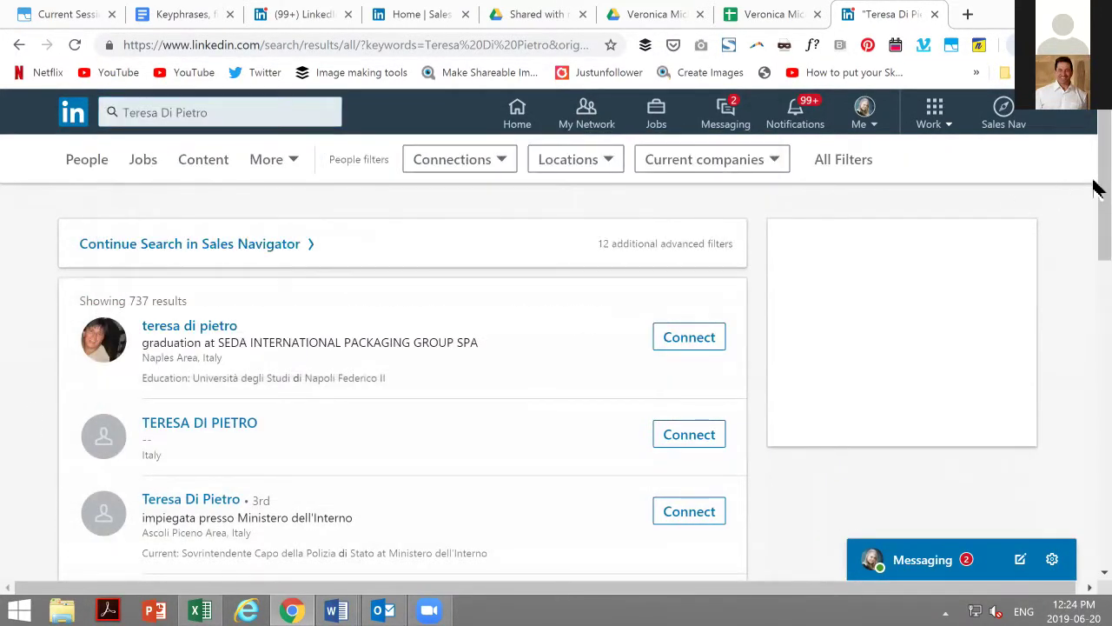
left_click_drag(1097, 233, 909, 30)
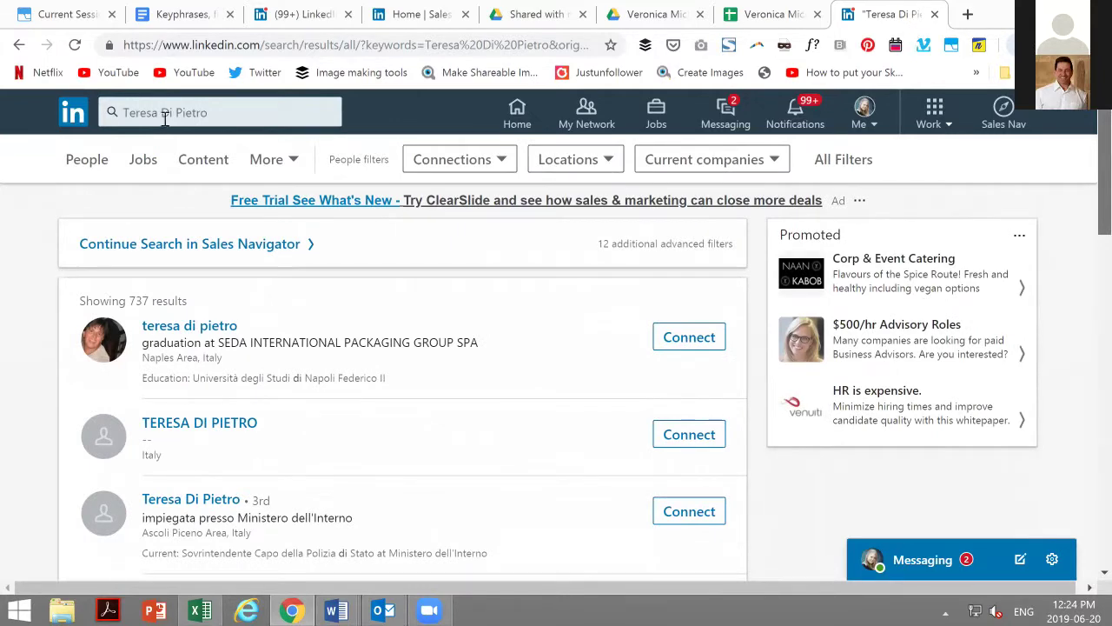
left_click(164, 112)
key("BackSpace")
key("BackSpace")
key("BackSpace")
key("BackSpace")
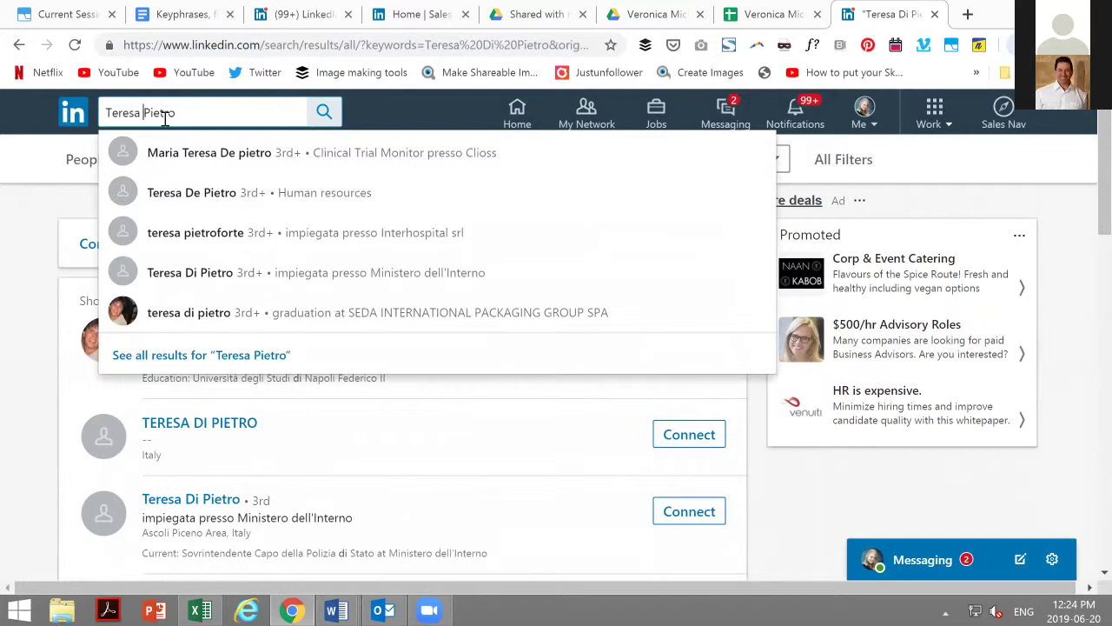
Step: Rerun the people search with the shortened surname and scroll the 1,127 results
key("Return")
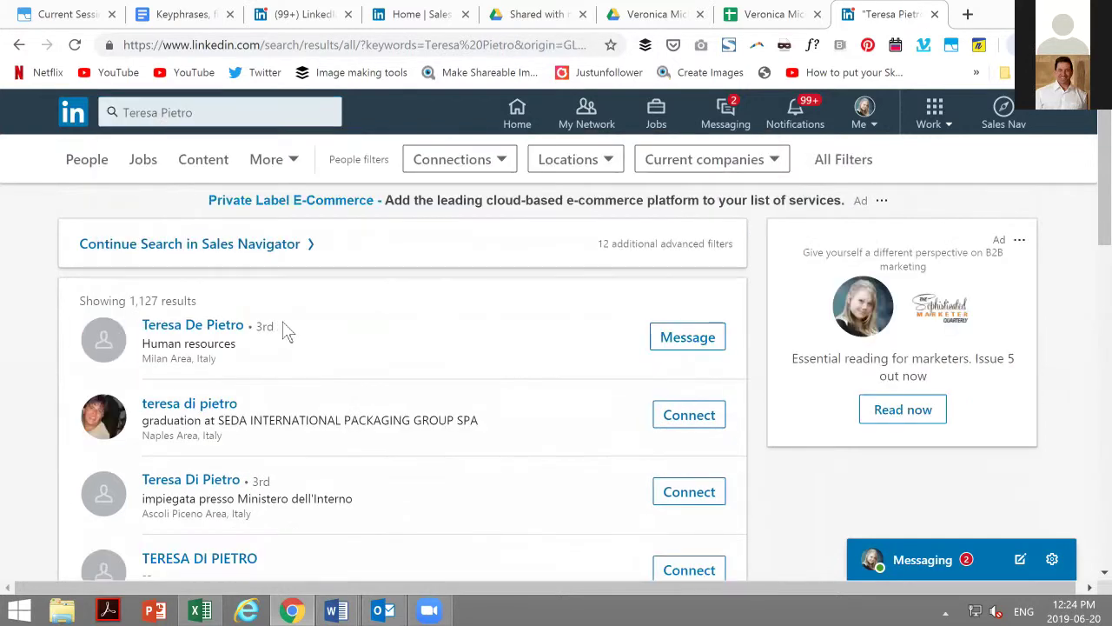
left_click_drag(1098, 186, 1068, 166)
Step: Search Google for 'sync2' in a new tab and open the Sync2.com Outlook sync site
left_click(968, 15)
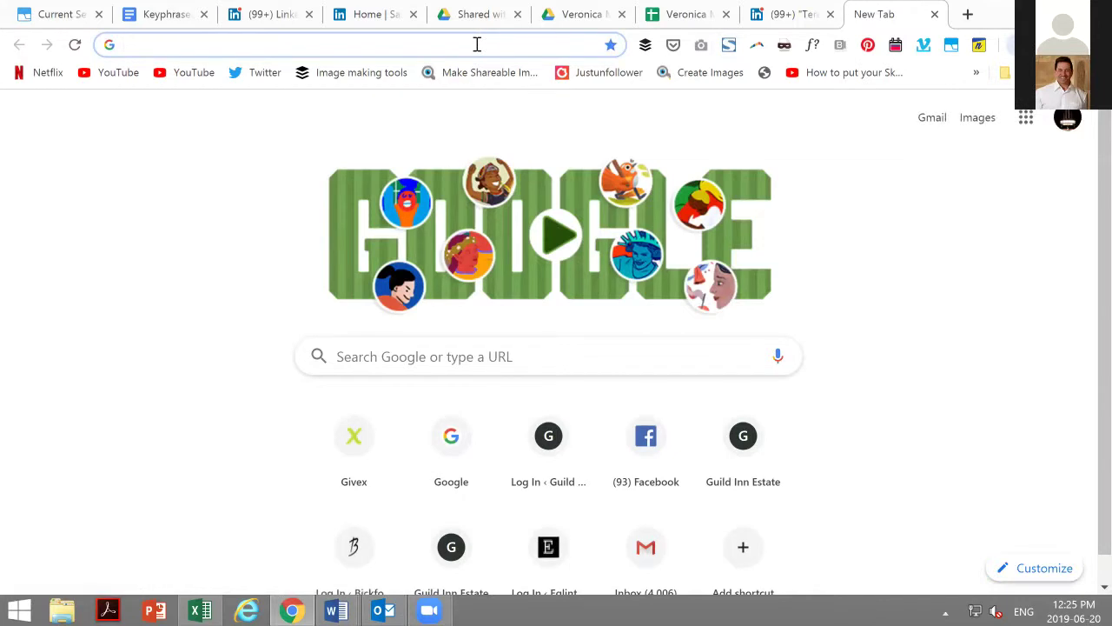
type("sync")
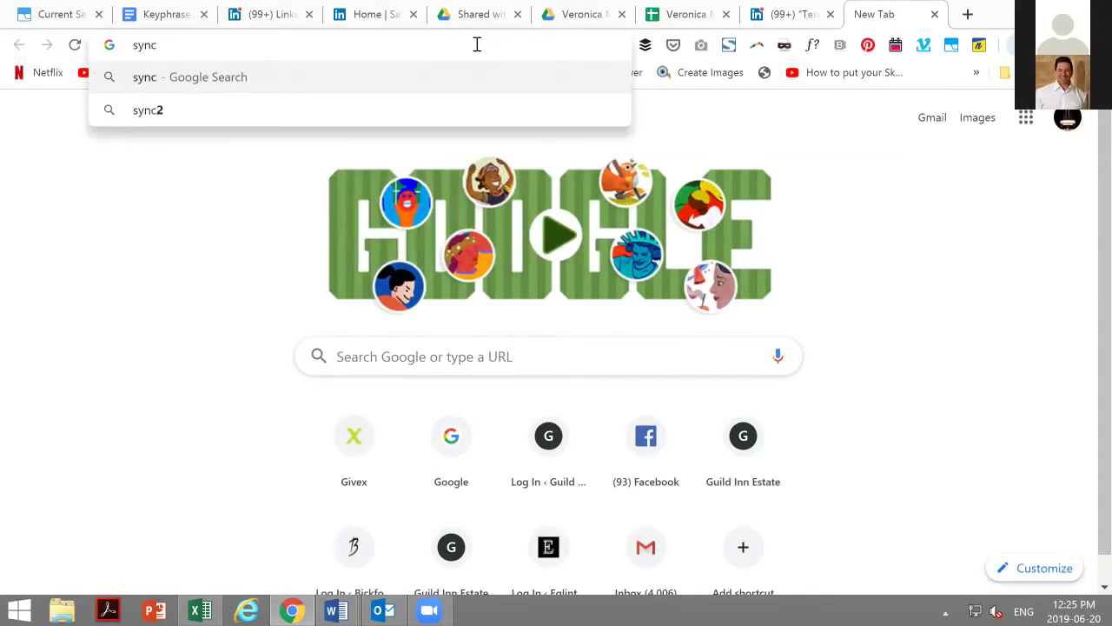
type("2")
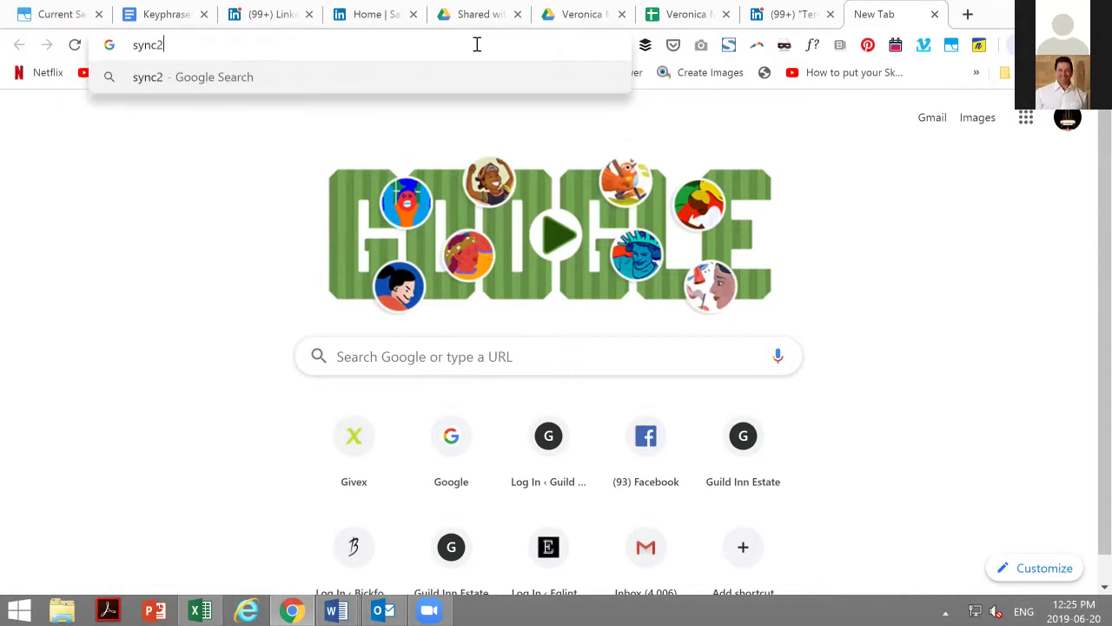
key("Return")
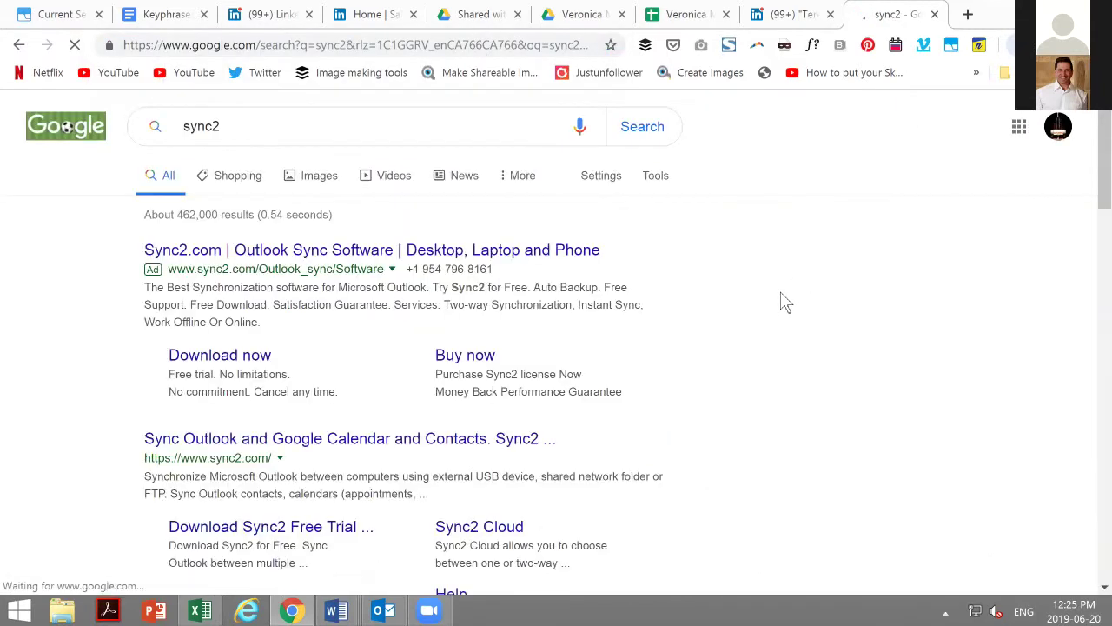
left_click(338, 250)
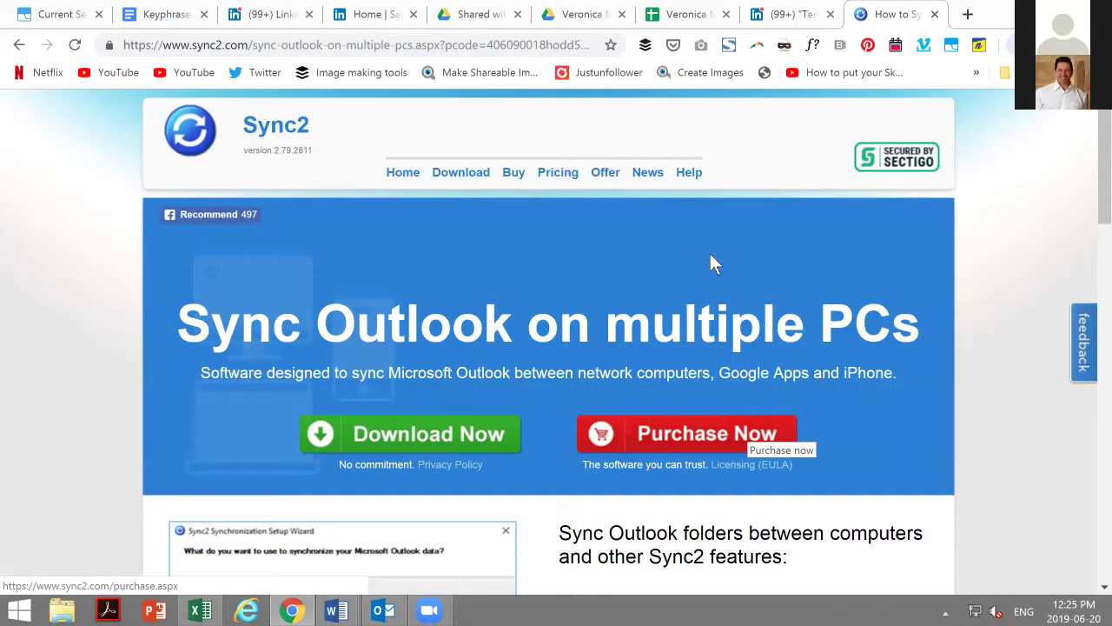
Step: Open the Sync2 purchase page after briefly checking the Sales Navigator tab
left_click(512, 173)
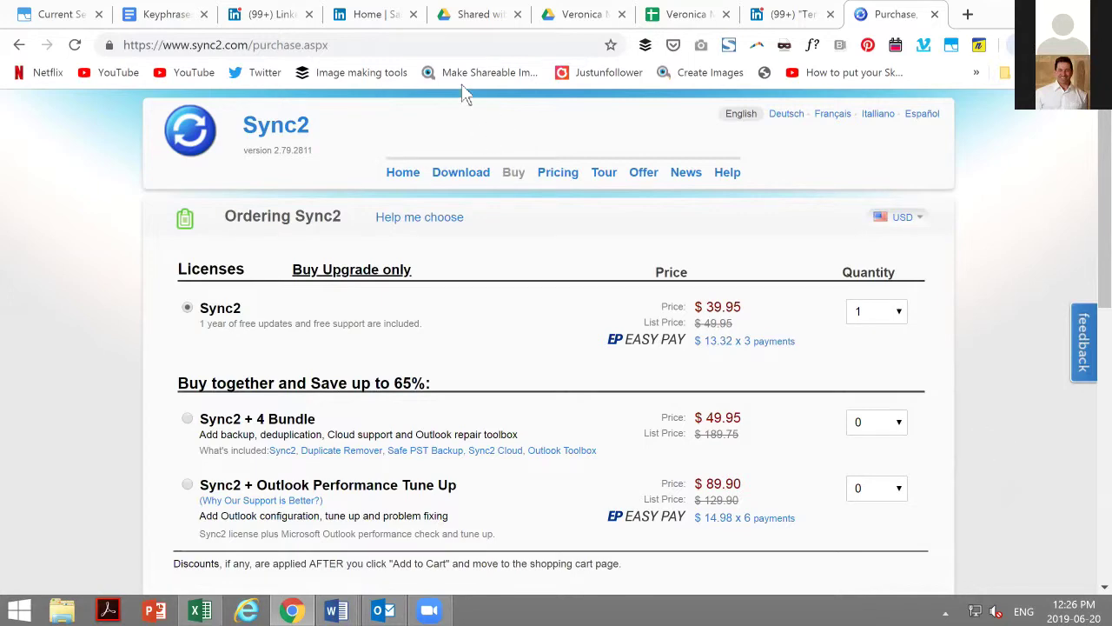
left_click(374, 15)
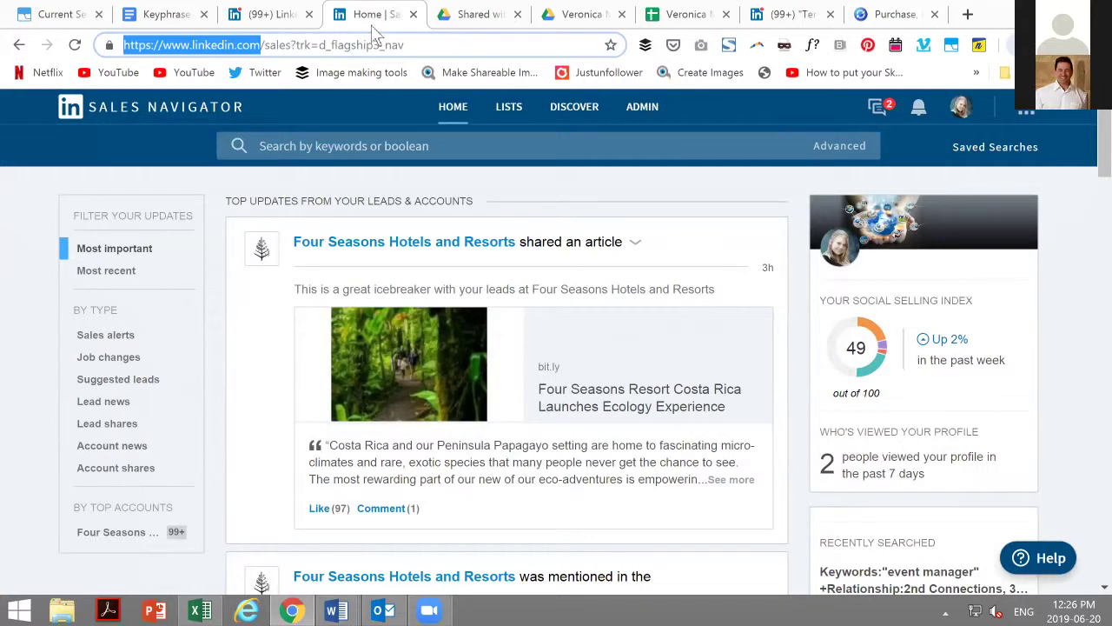
left_click(374, 156)
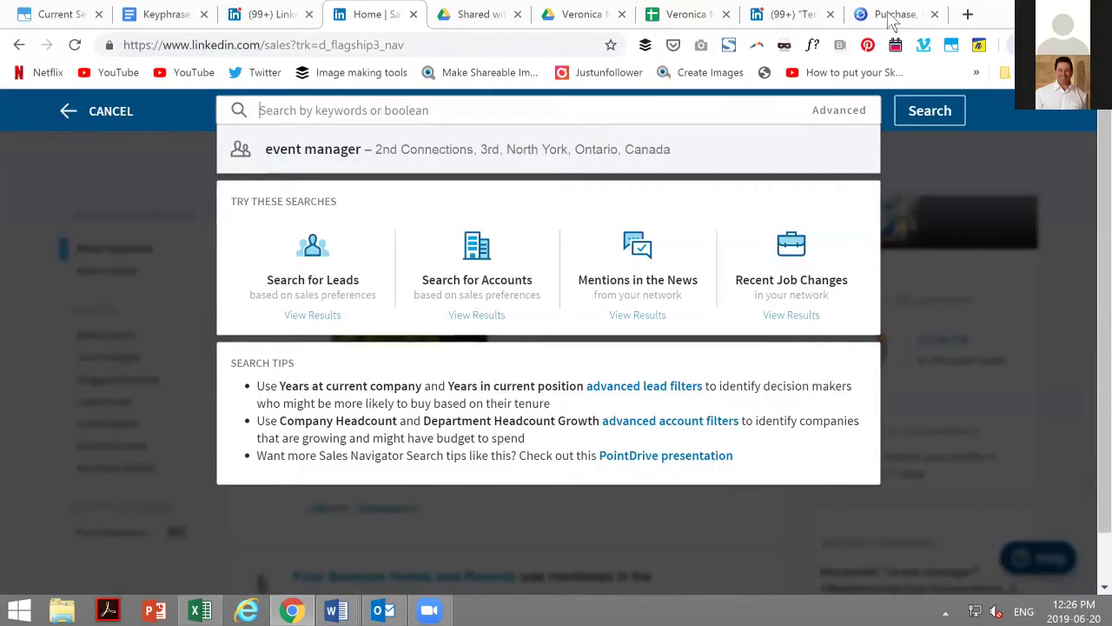
left_click(893, 16)
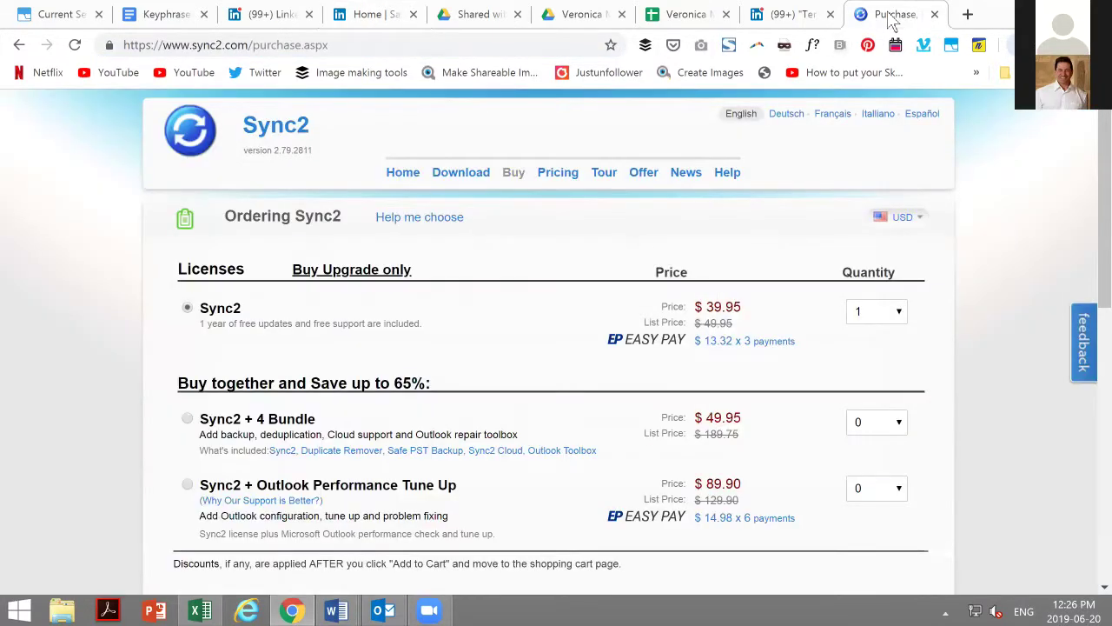
Step: Show prices in CAD and add the Sync2 licence with first-year support to the cart
left_click(914, 224)
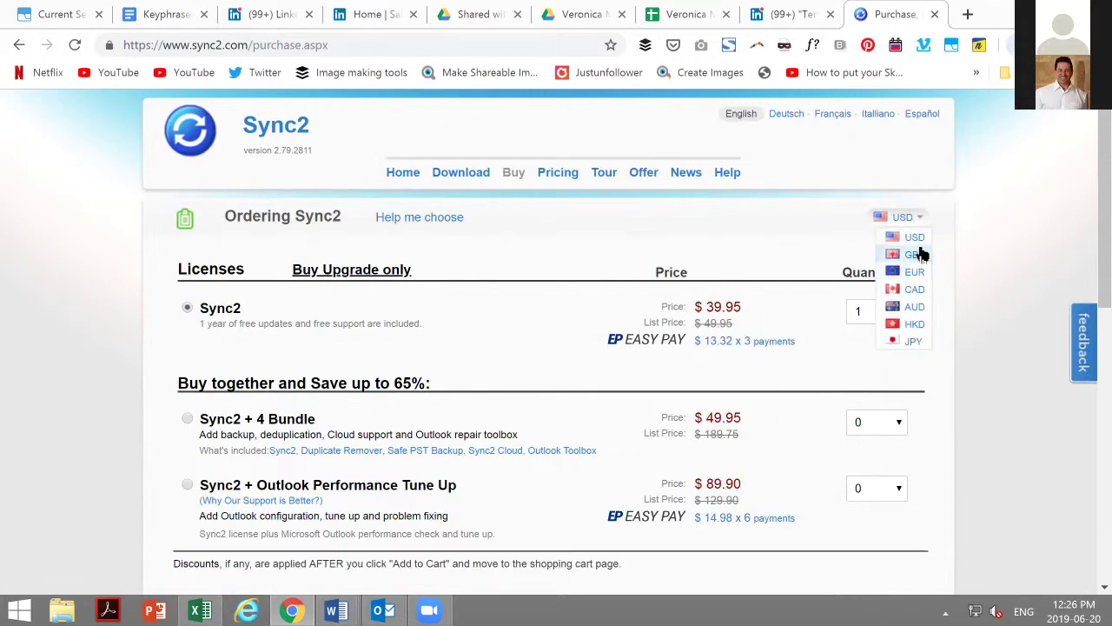
left_click(910, 290)
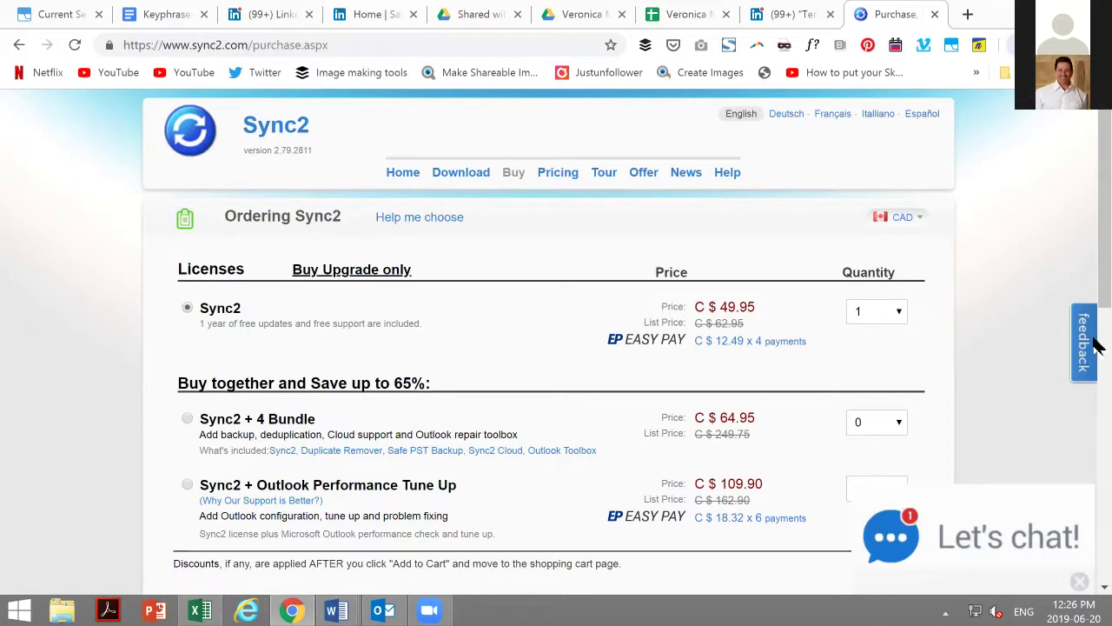
scroll(1097, 267, "down", 3)
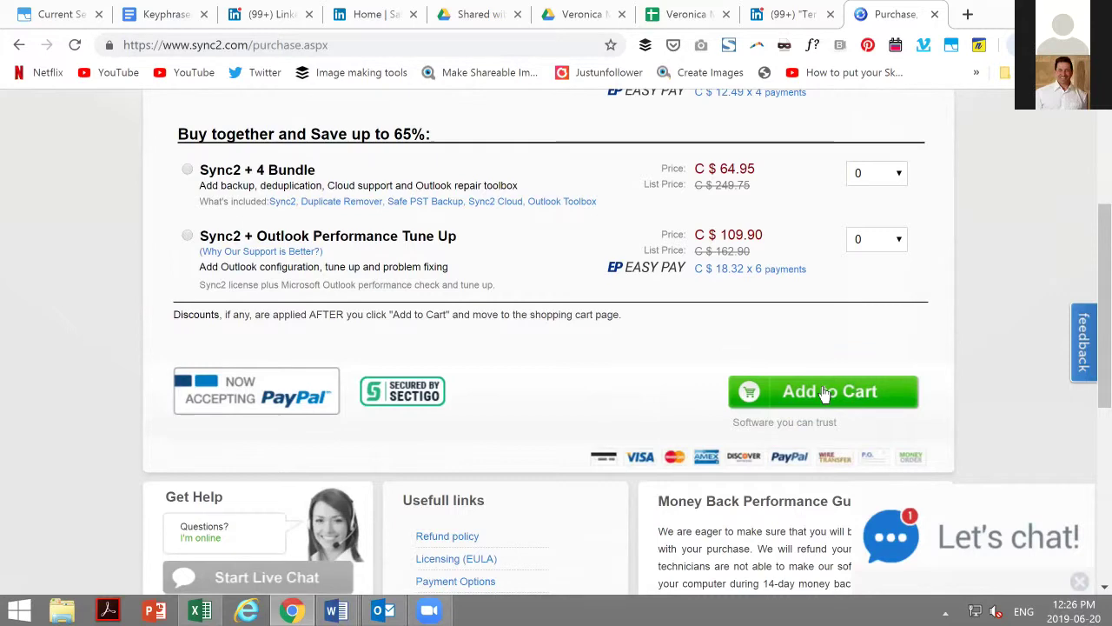
left_click(782, 393)
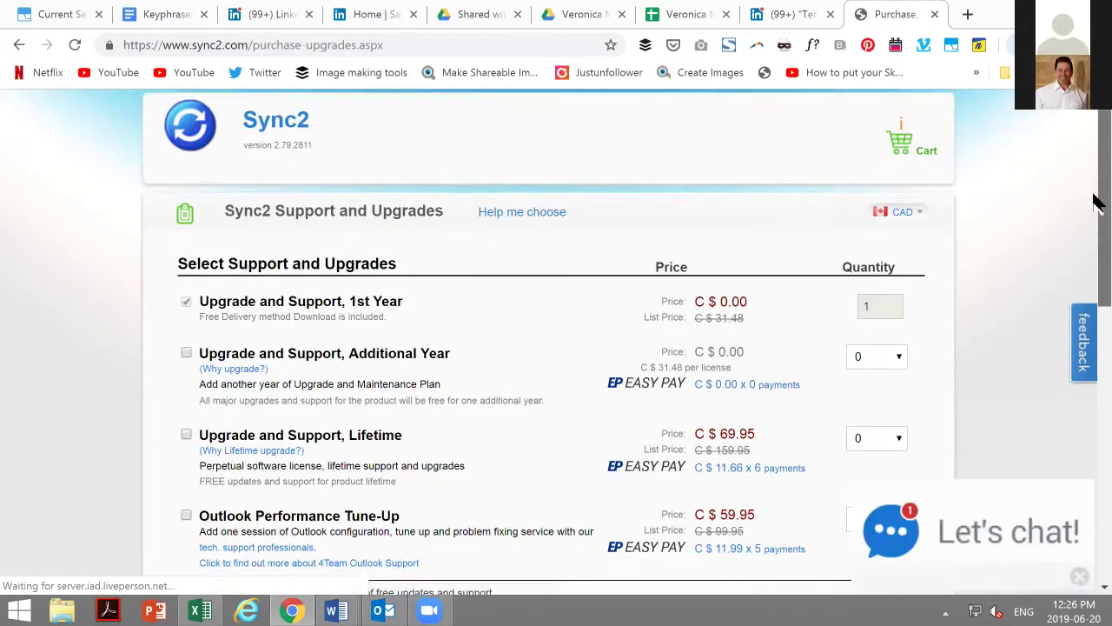
left_click(1079, 580)
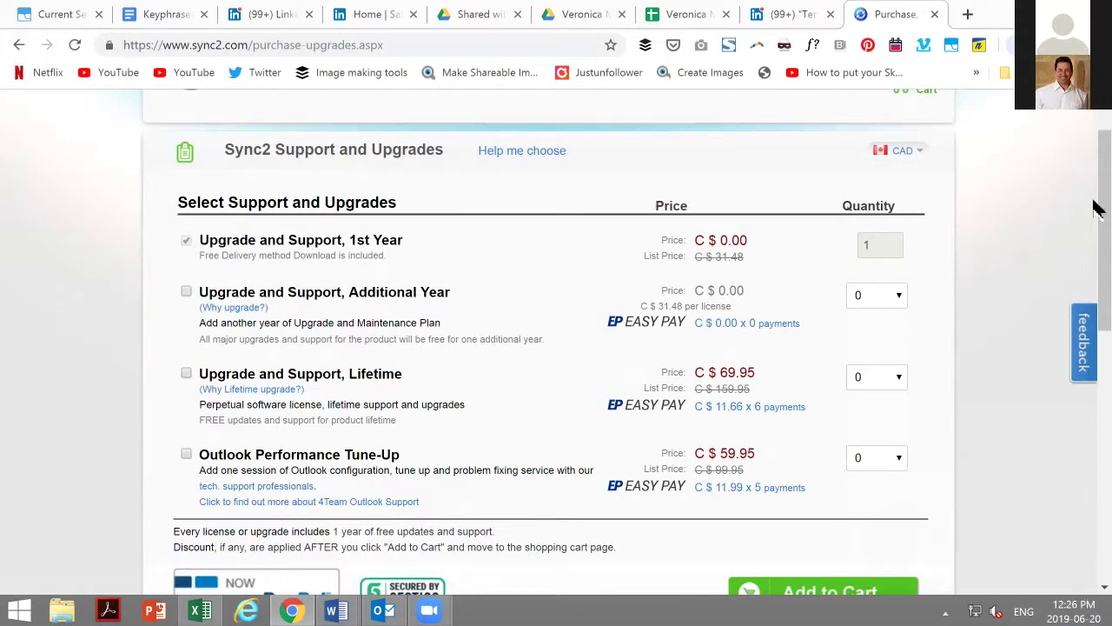
scroll(1097, 257, "down", 1)
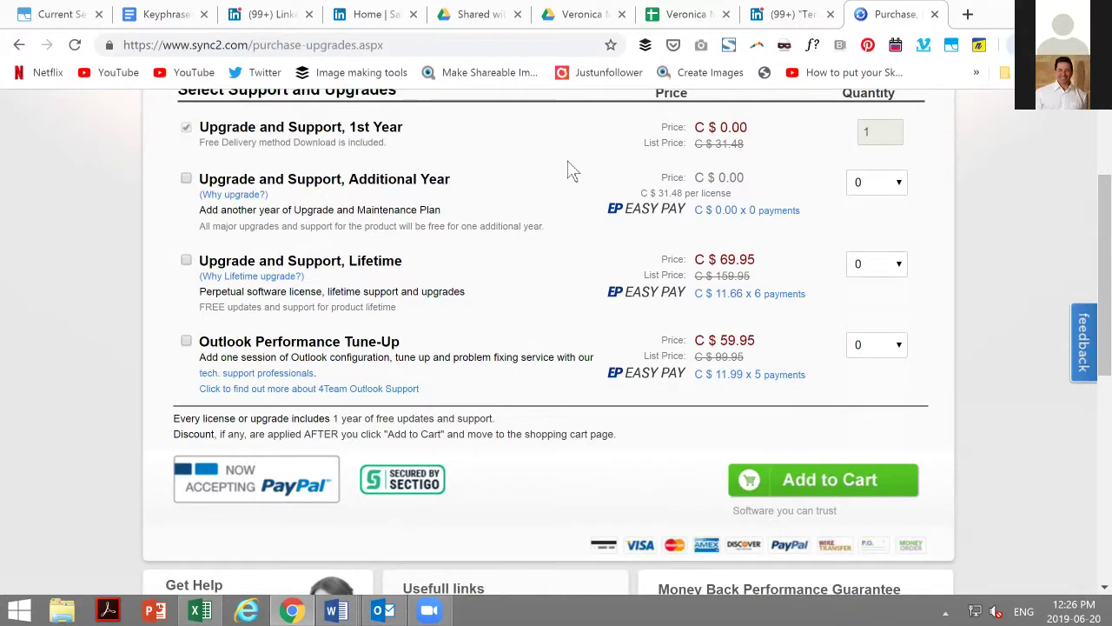
left_click(836, 470)
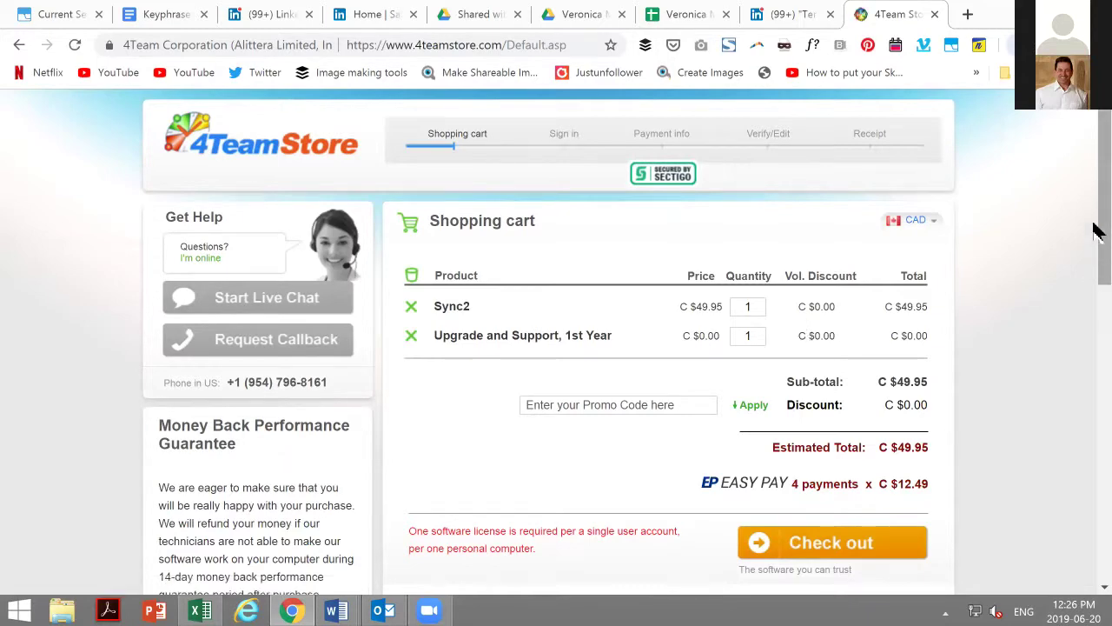
Step: Fill the sign-up e-mail from the saved suggestion and begin entering a password
scroll(1046, 345, "down", 2)
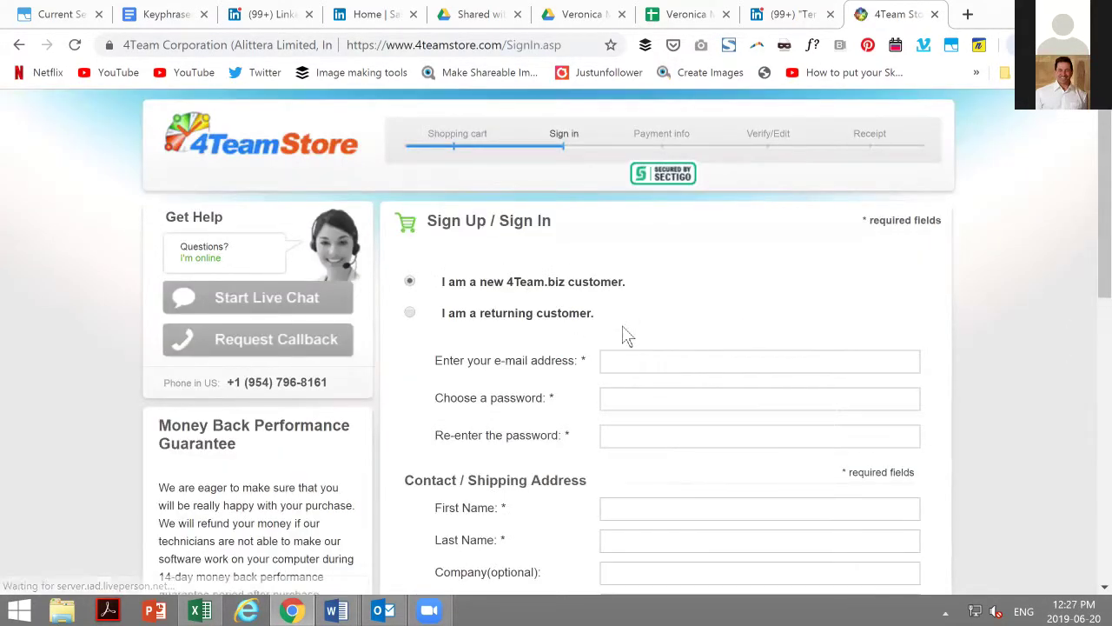
left_click(703, 360)
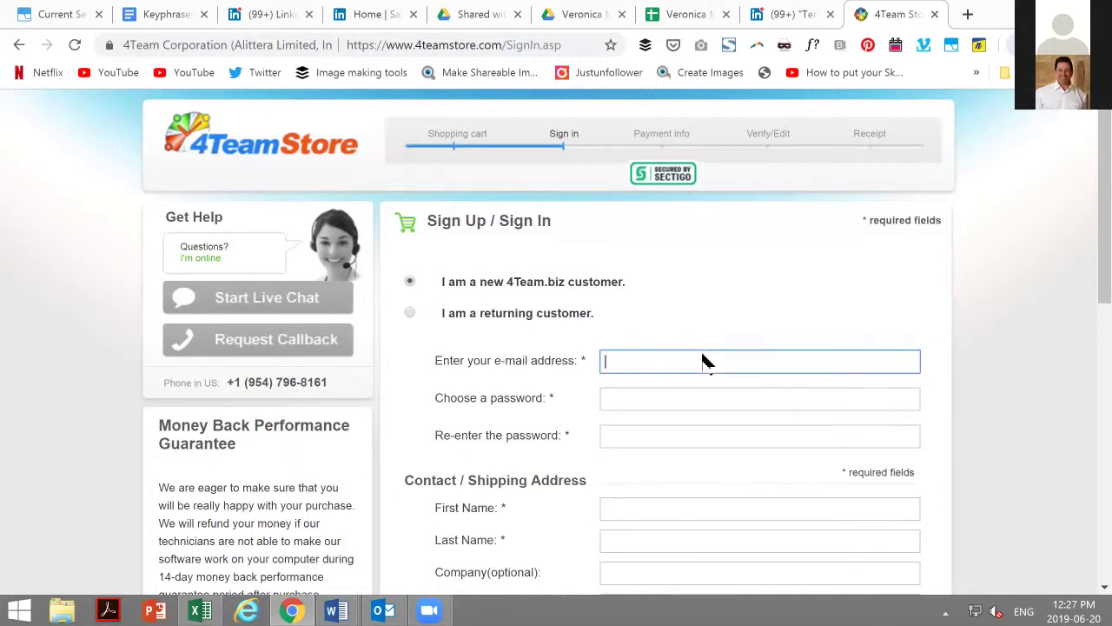
type("veroni")
key("Down")
key("Tab")
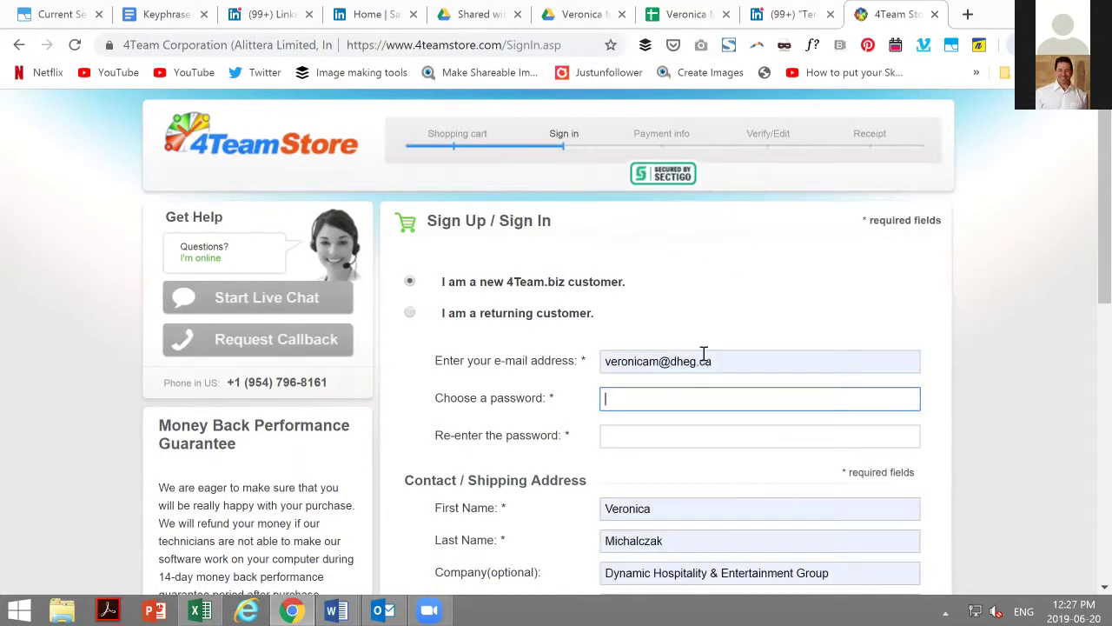
type("•")
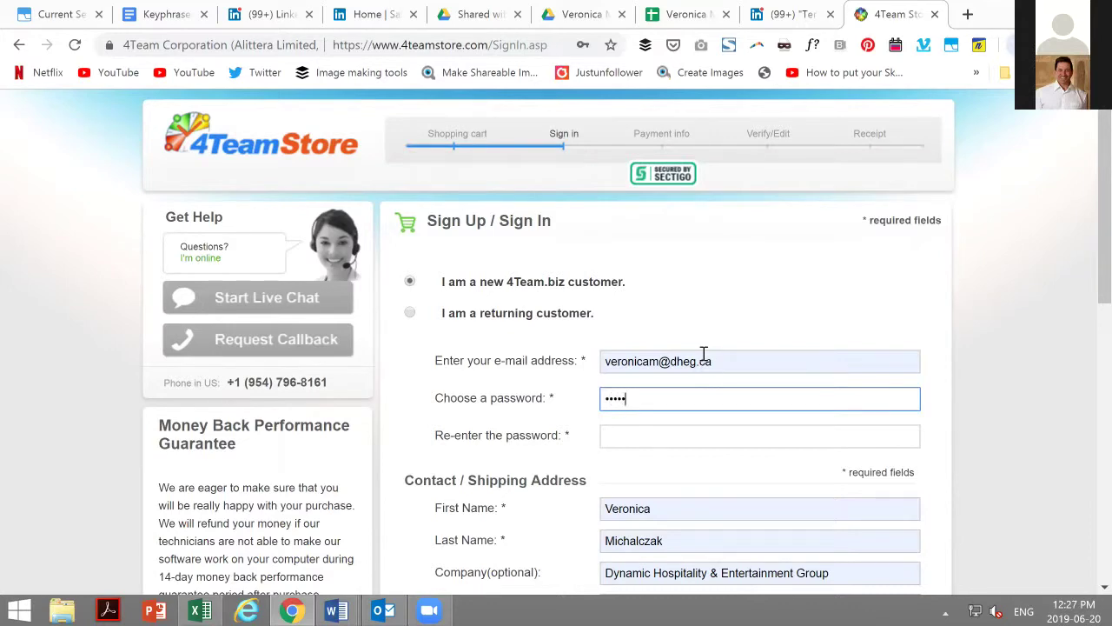
left_click(331, 611)
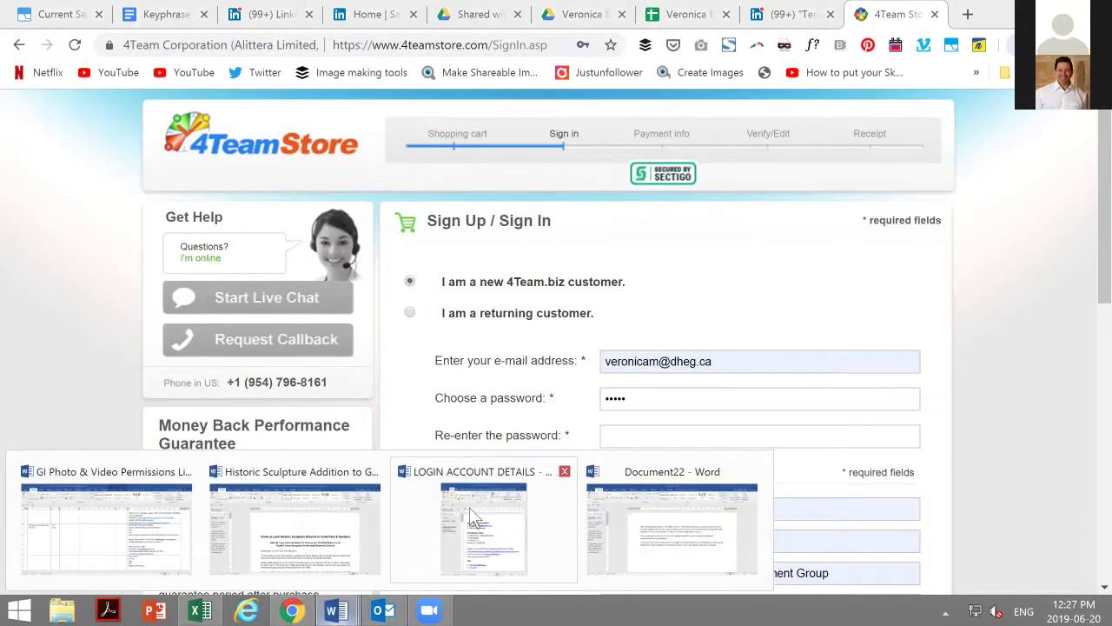
Step: Copy the stored password from LOGIN ACCOUNT DETAILS into both sign-up password fields
left_click(470, 513)
left_click_drag(298, 284, 178, 288)
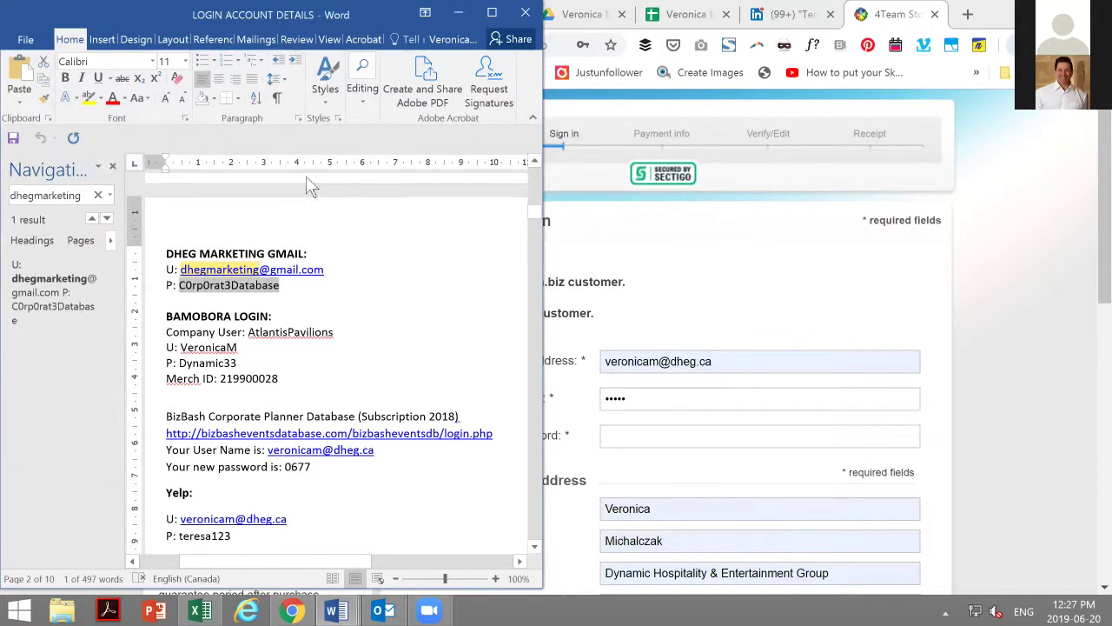
key("ctrl+c")
left_click(663, 397)
key("ctrl+v")
left_click(658, 434)
key("ctrl+v")
left_click_drag(1100, 244, 1100, 372)
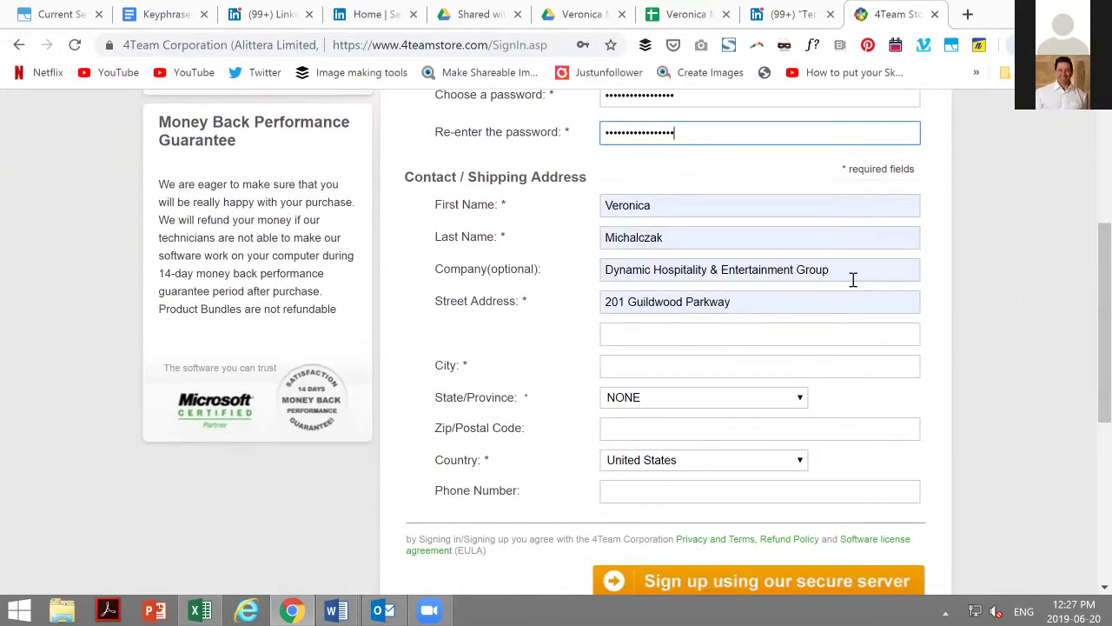
Step: Replace the company name and fill name, company and street from a saved address
left_click_drag(852, 277, 521, 261)
type("Guild Inn Estate Inc")
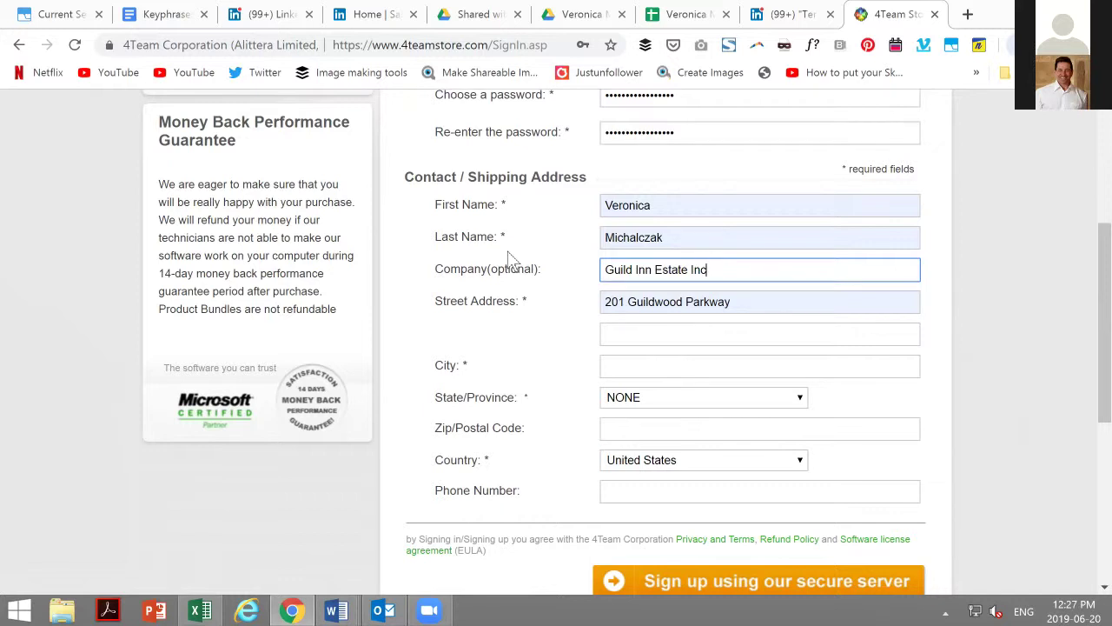
scroll(1097, 316, "up", 1)
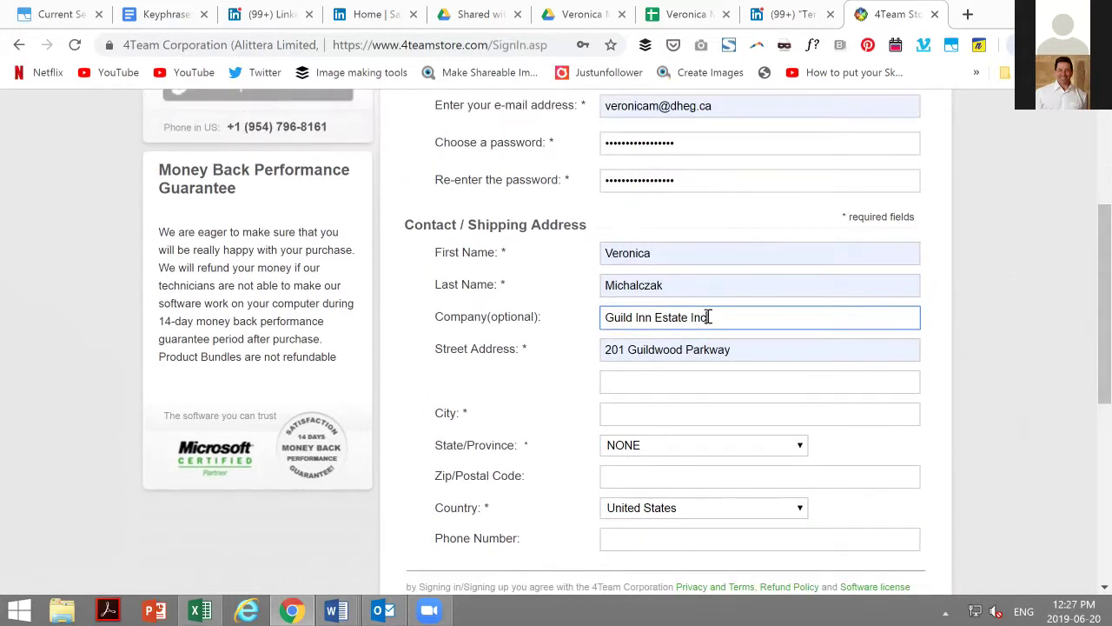
left_click(700, 386)
left_click(801, 321)
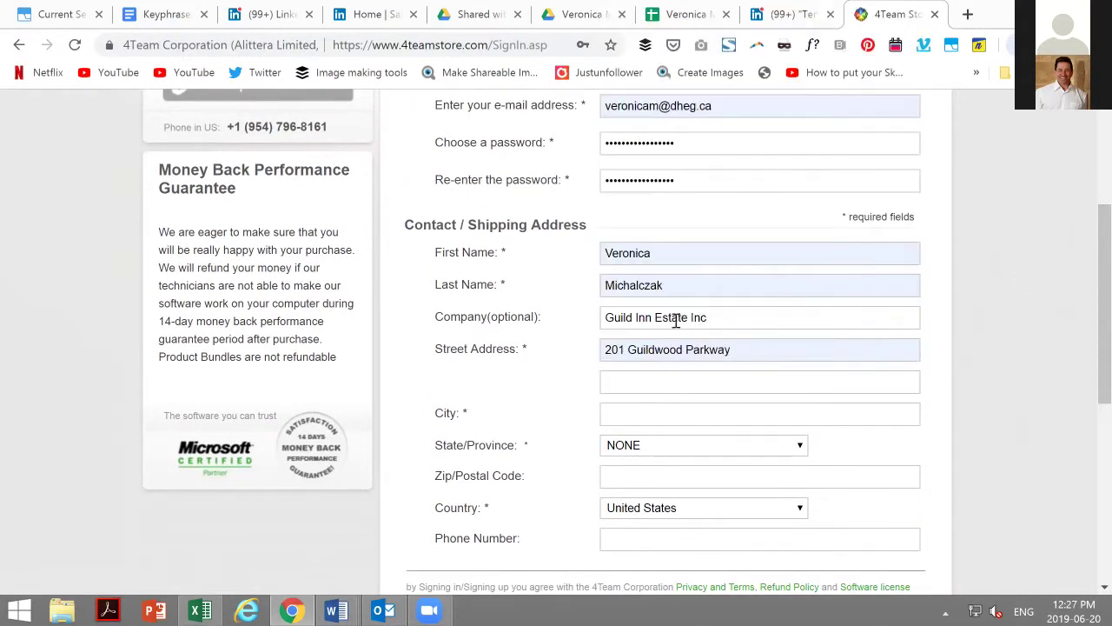
left_click_drag(1098, 293, 1031, 350)
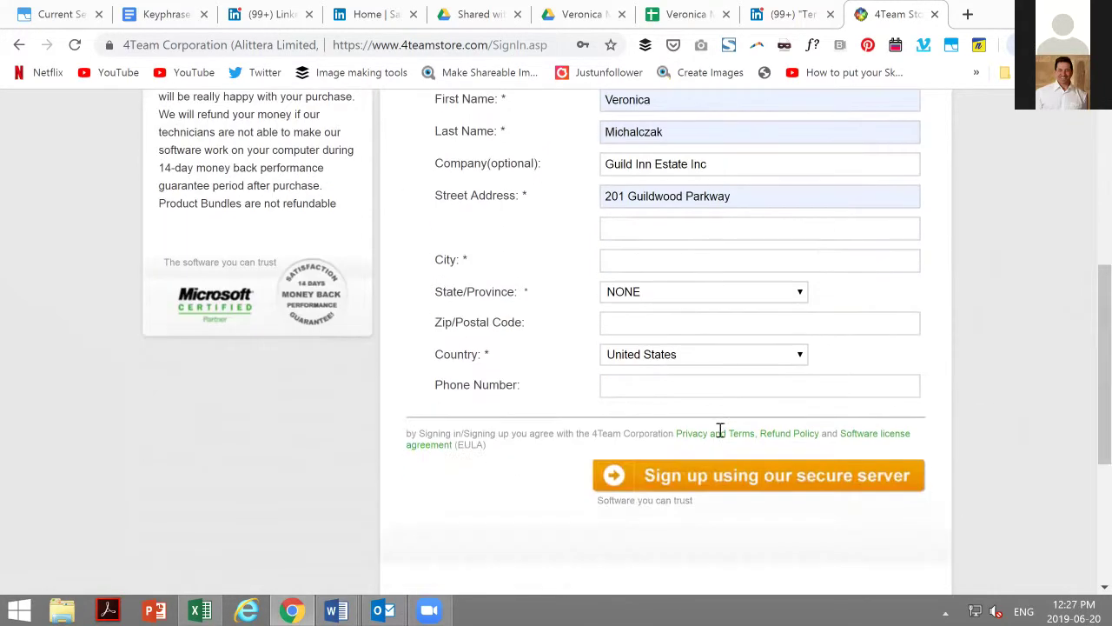
Step: Enter Scarborough as the city
left_click(658, 262)
type("Scarborough")
key("Tab")
key("o")
key("Tab")
key("shift+Tab")
Step: Set the country to Canada and the province to Ontario
left_click(709, 300)
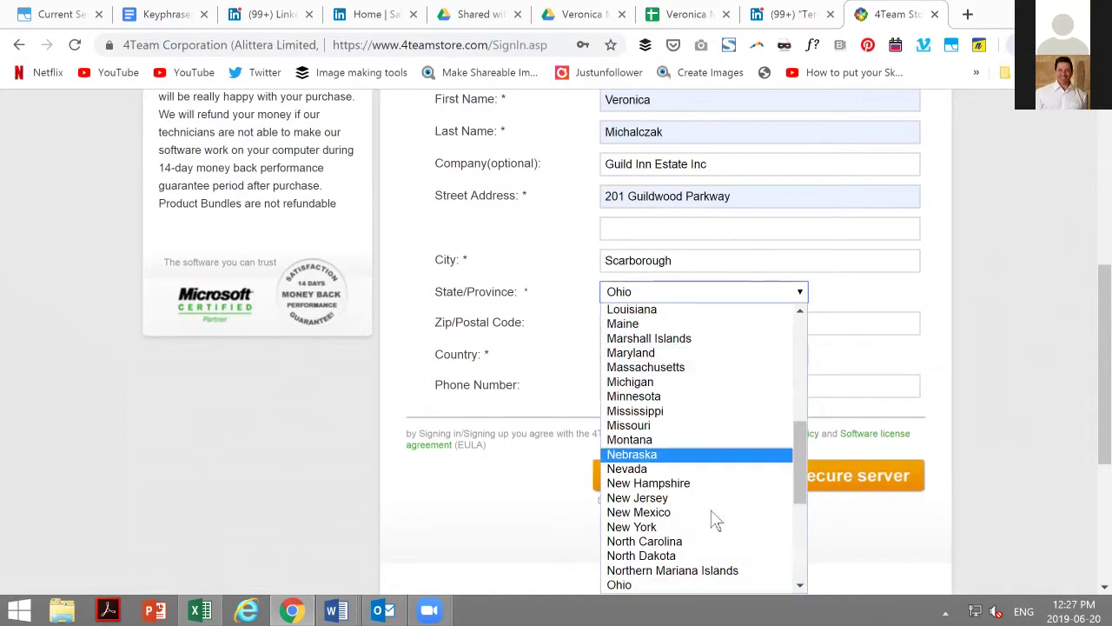
scroll(713, 516, "down", 3)
scroll(722, 504, "up", 2)
scroll(721, 504, "up", 8)
left_click(949, 279)
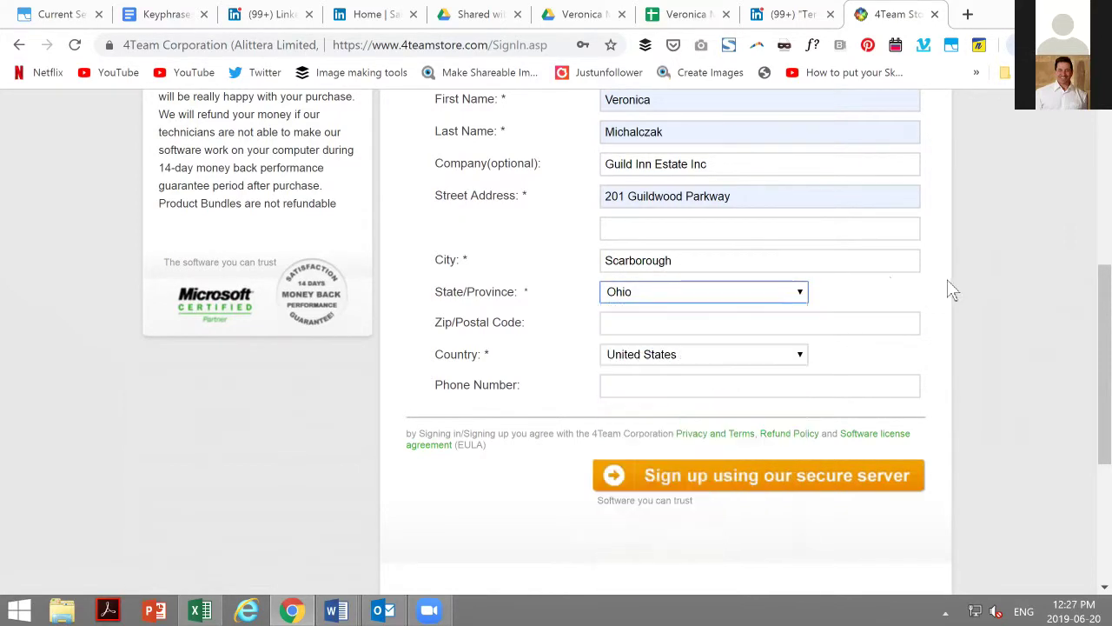
left_click(688, 354)
key("c")
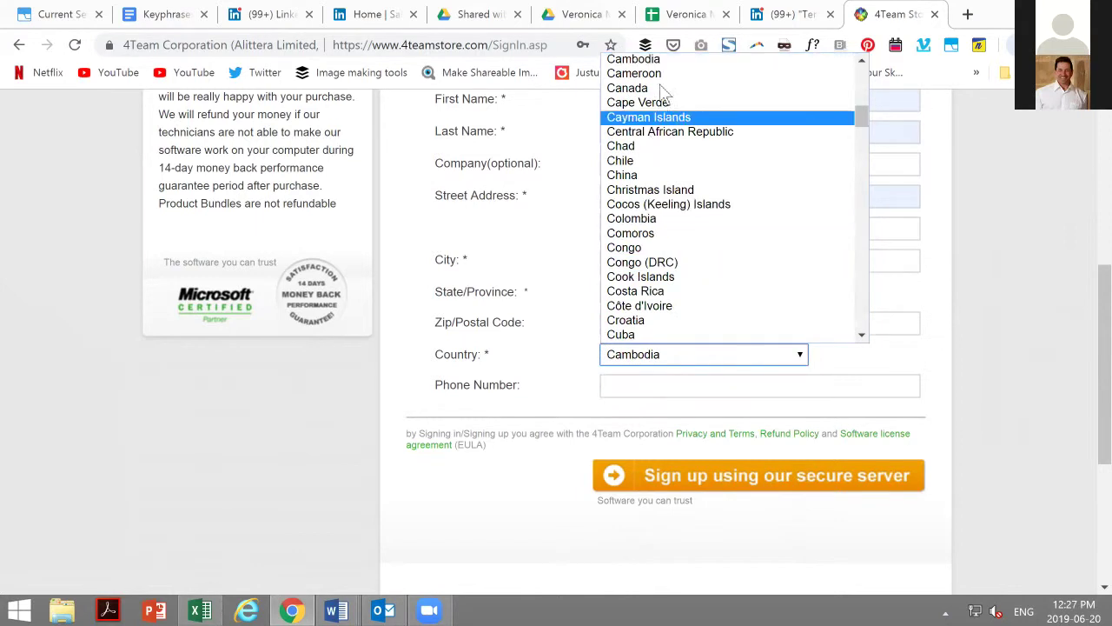
left_click(663, 88)
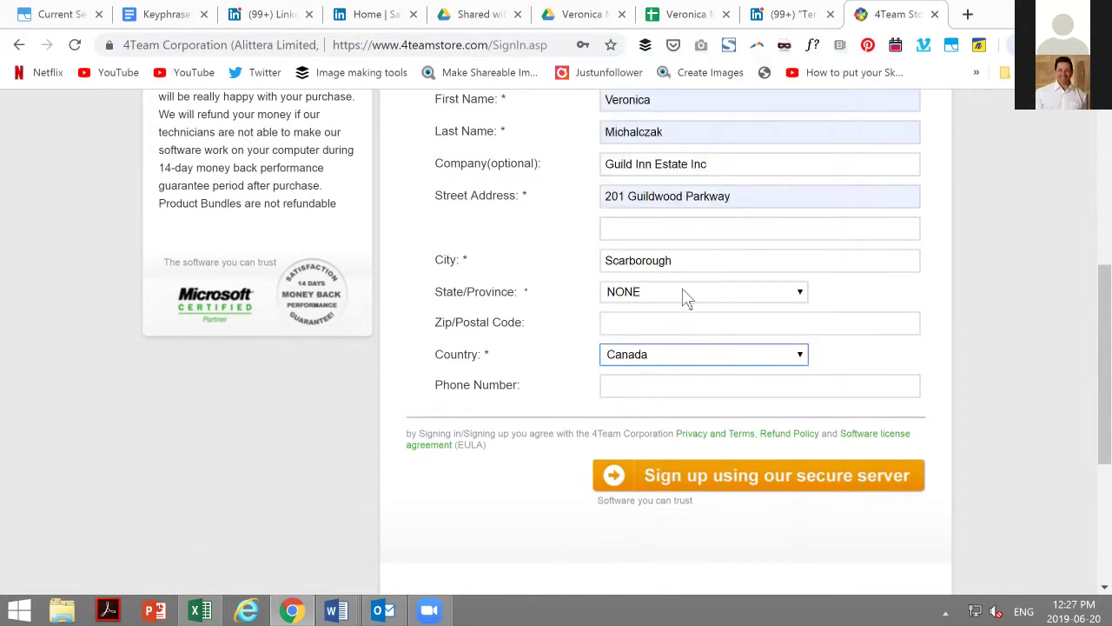
left_click(683, 295)
left_click(652, 442)
Step: Enter the postal code and phone number, then submit the sign-up
left_click(682, 324)
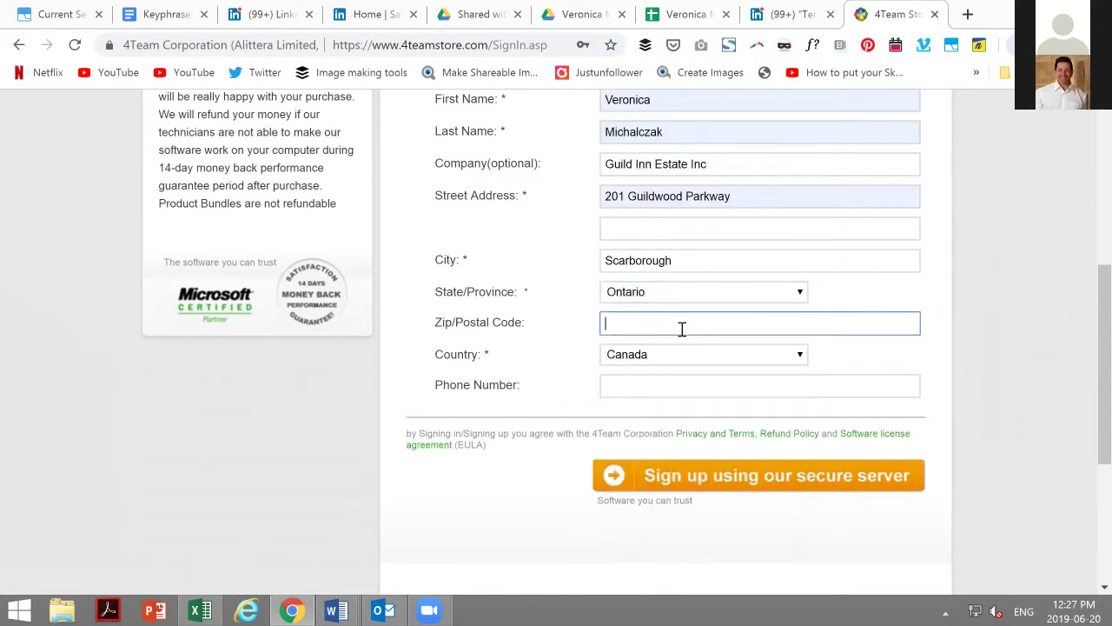
type("M1E1P5")
left_click(679, 385)
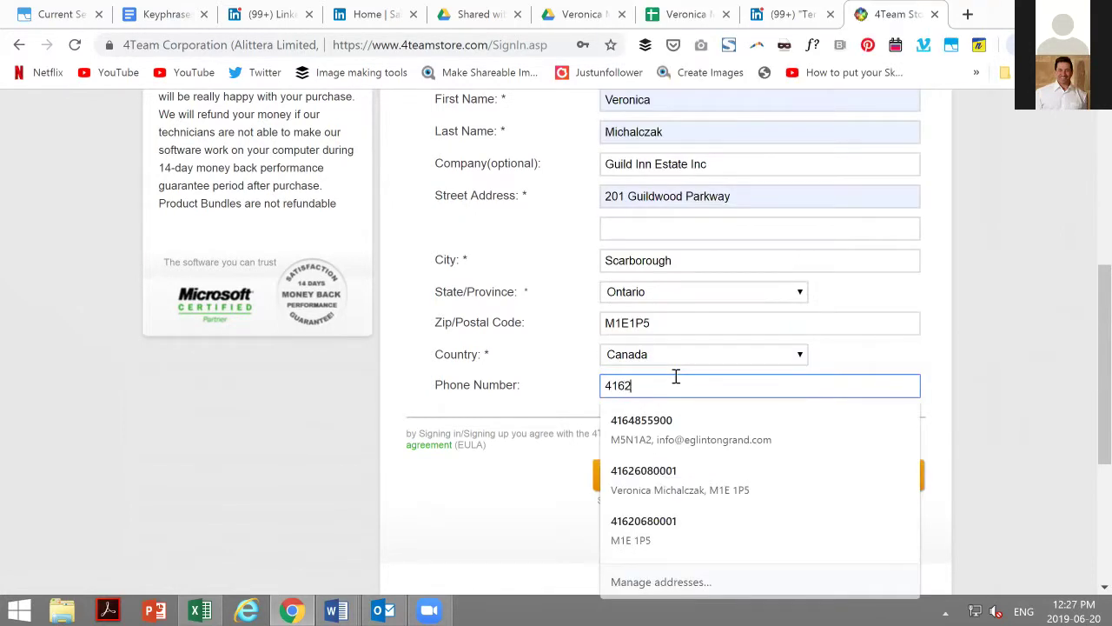
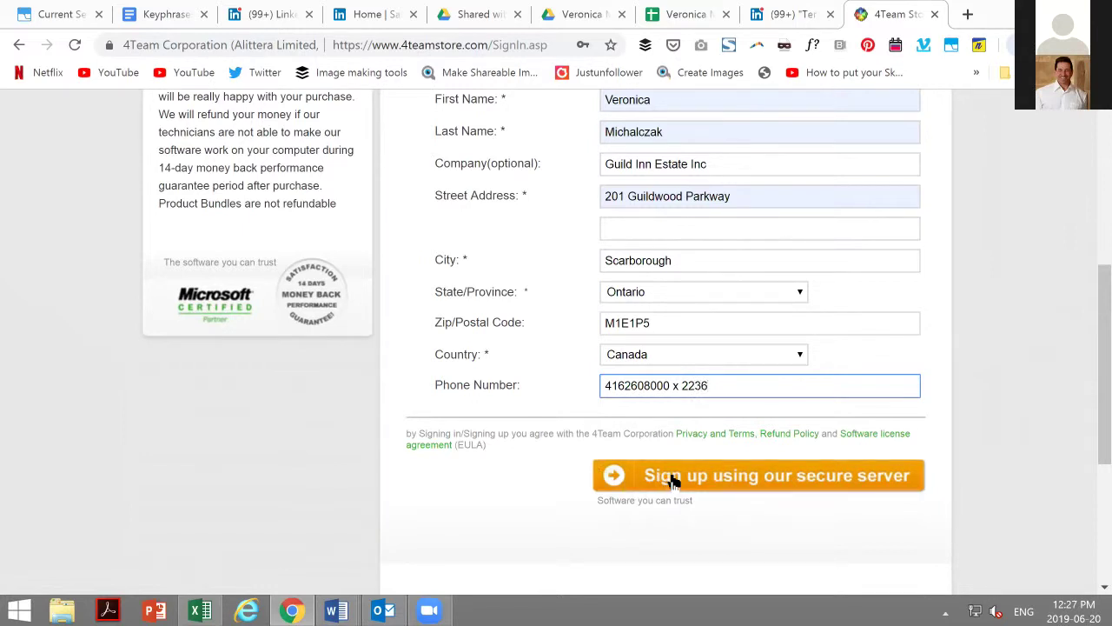
left_click(671, 476)
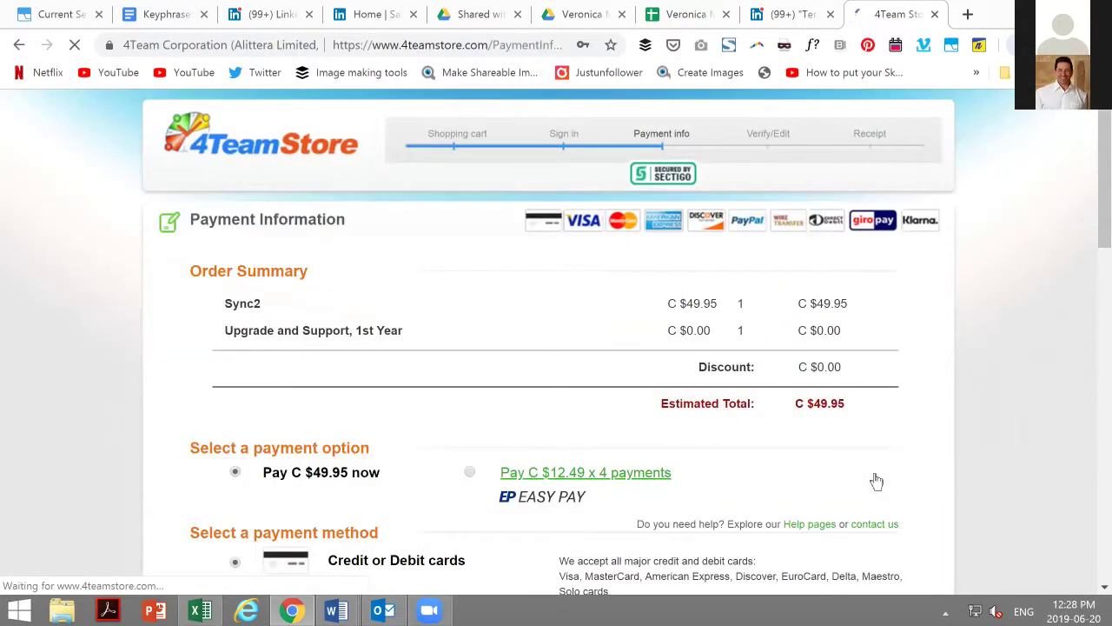
Step: Fill the billing first and last name from a saved entry
left_click_drag(1100, 186, 1097, 254)
scroll(1099, 256, "down", 1)
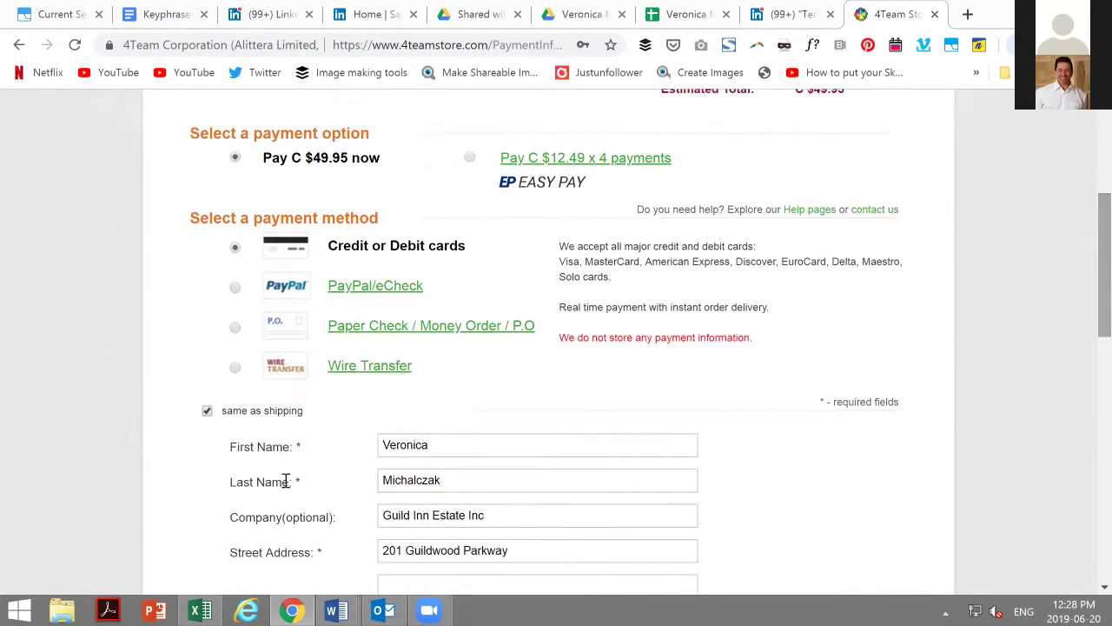
left_click_drag(1100, 304, 1100, 459)
scroll(1100, 348, "down", 1)
scroll(186, 286, "up", 5)
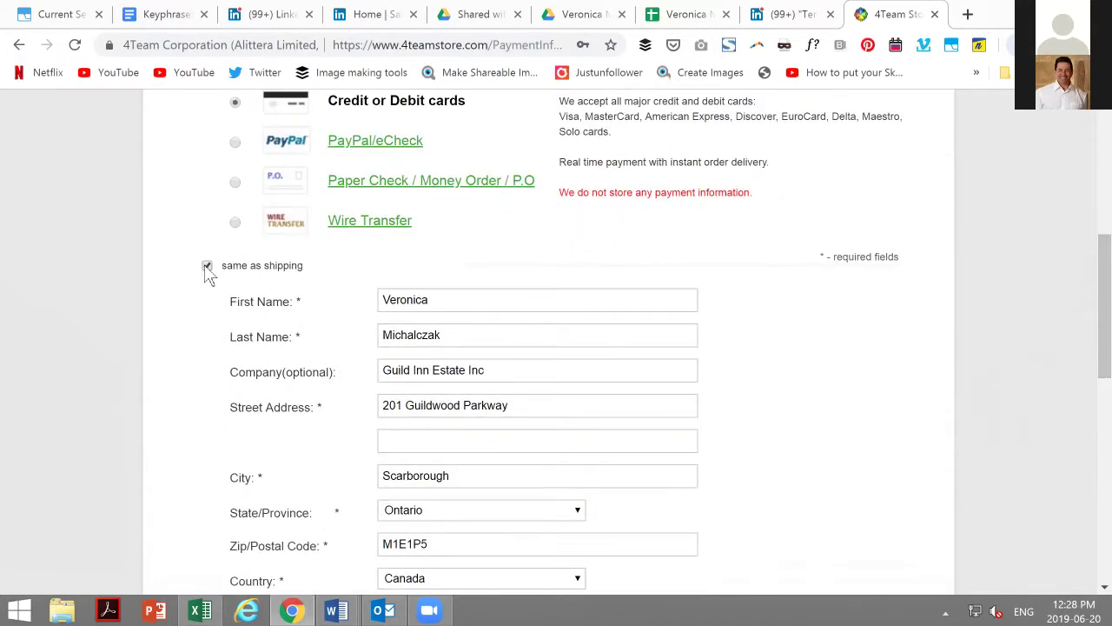
double_click(477, 298)
type("Sam")
key("Tab")
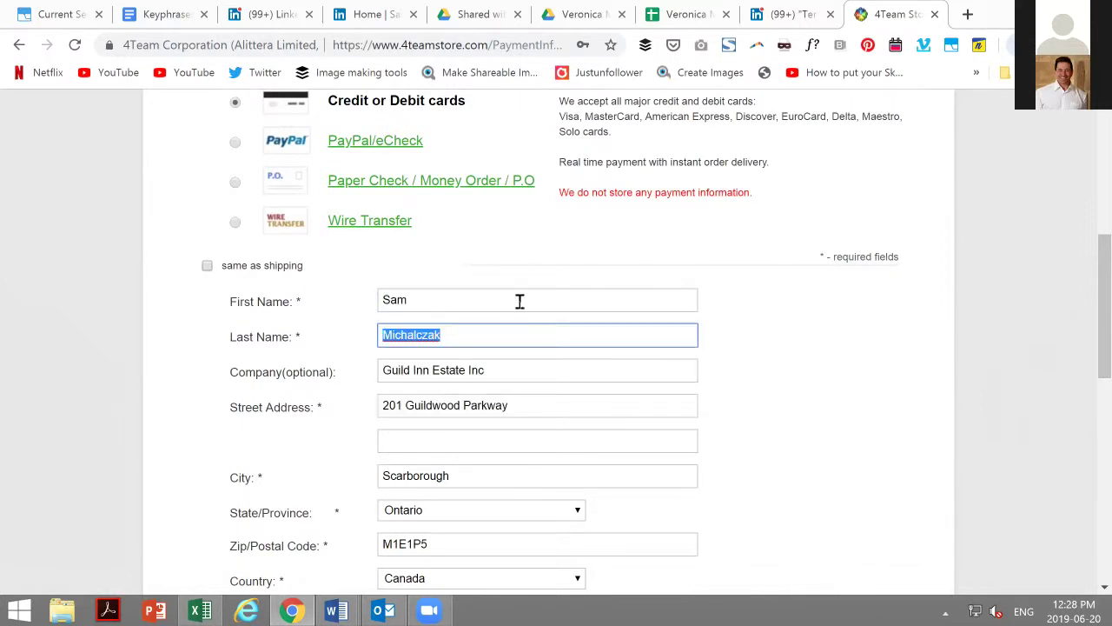
left_click(519, 300)
left_click(469, 344)
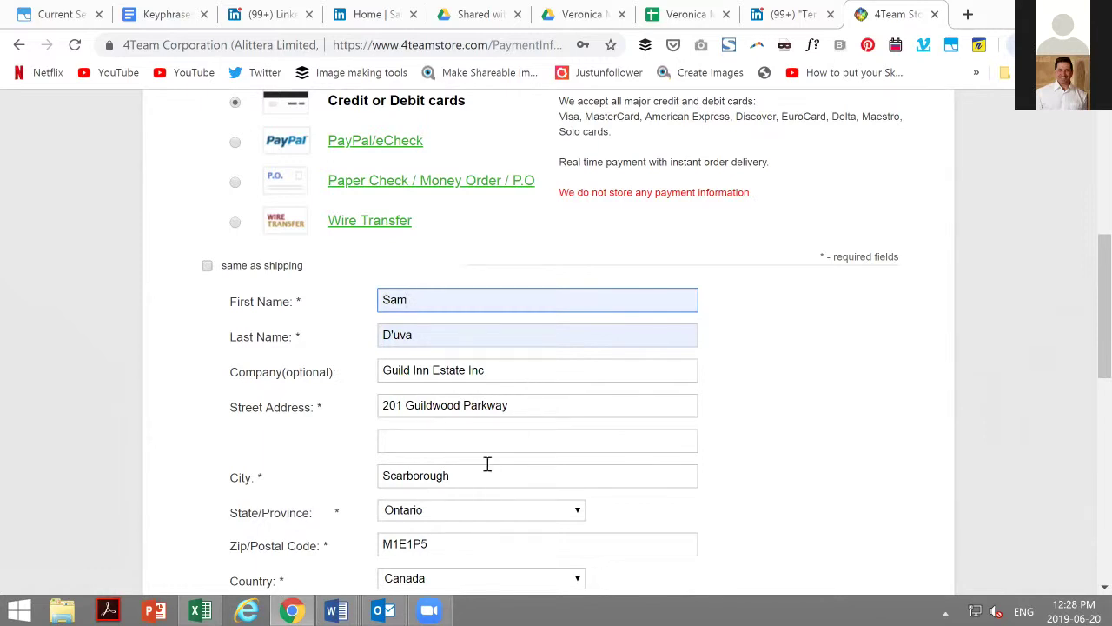
Step: Replace the billing street address and set the city to King City
left_click_drag(1100, 279, 1098, 333)
triple_click(525, 253)
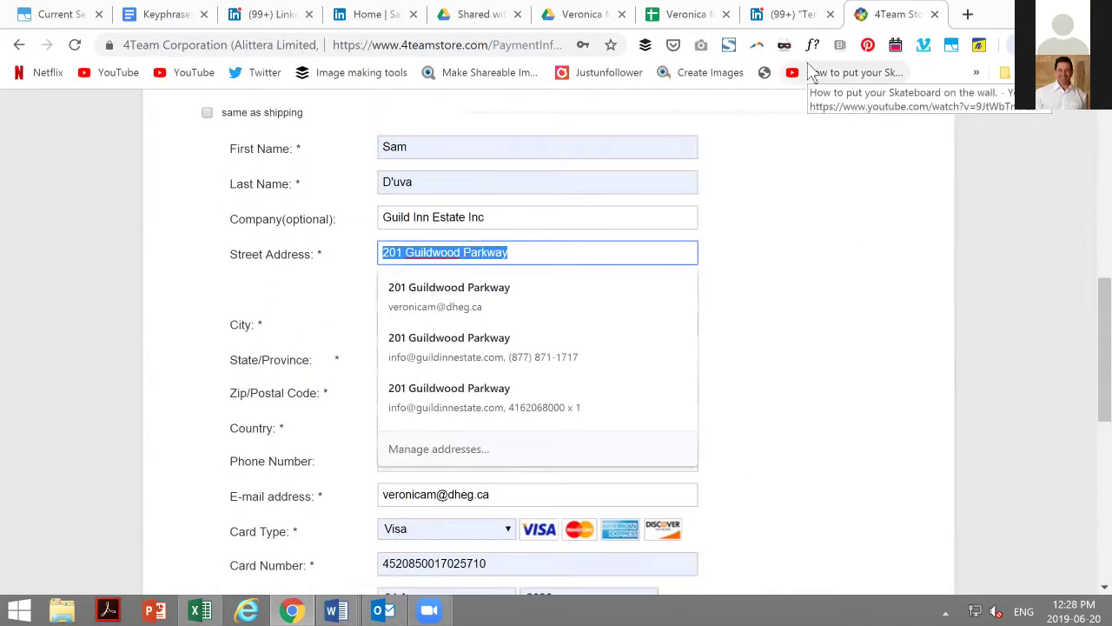
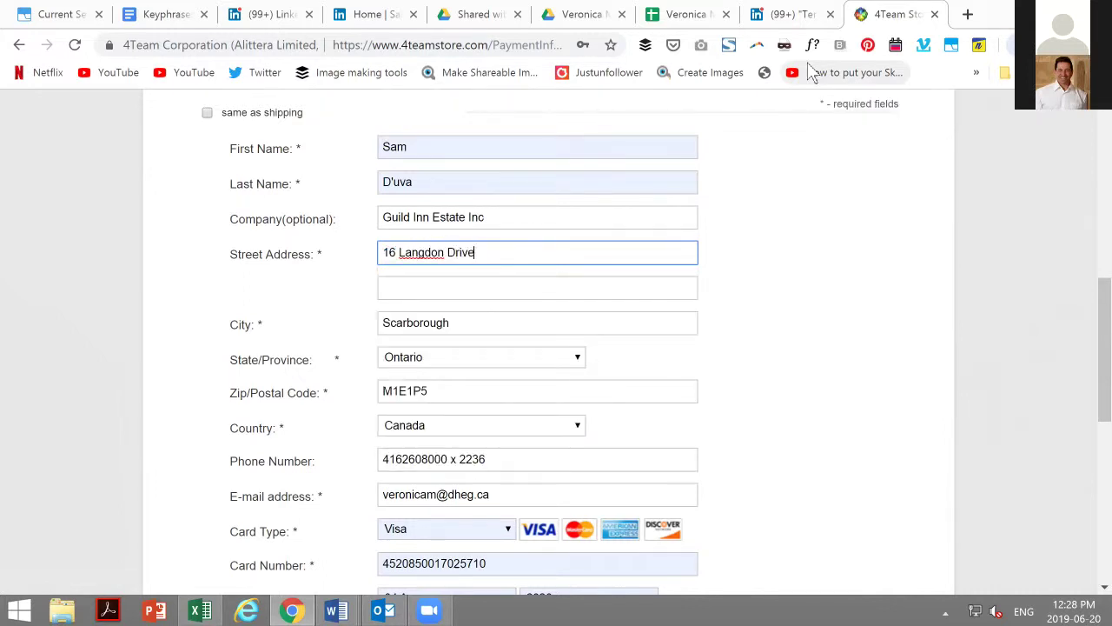
key("Tab")
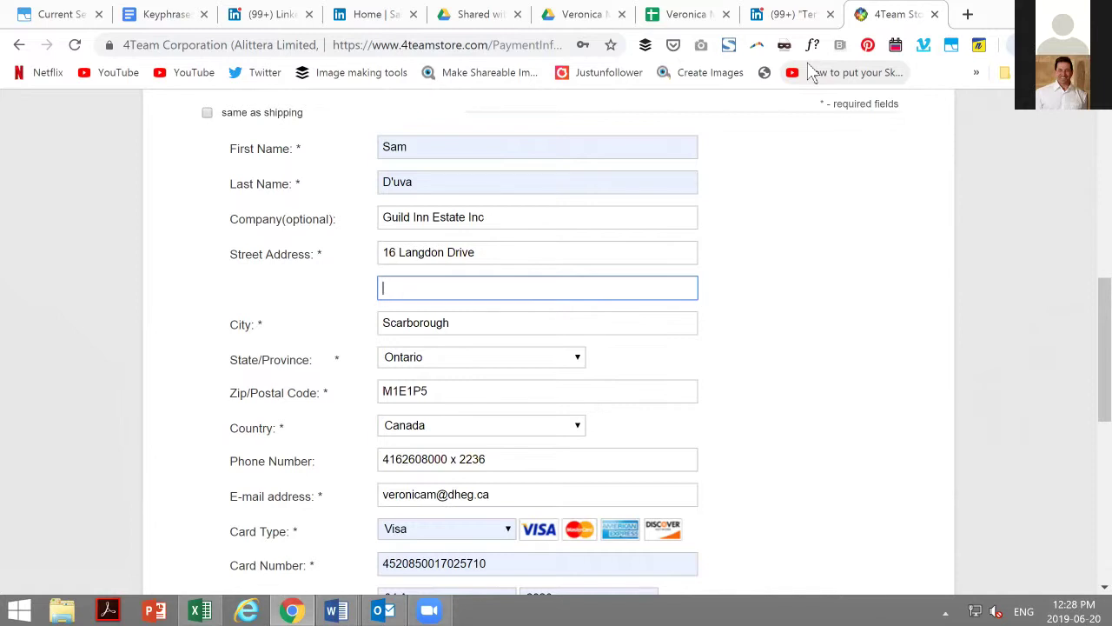
key("Tab")
type("Ki")
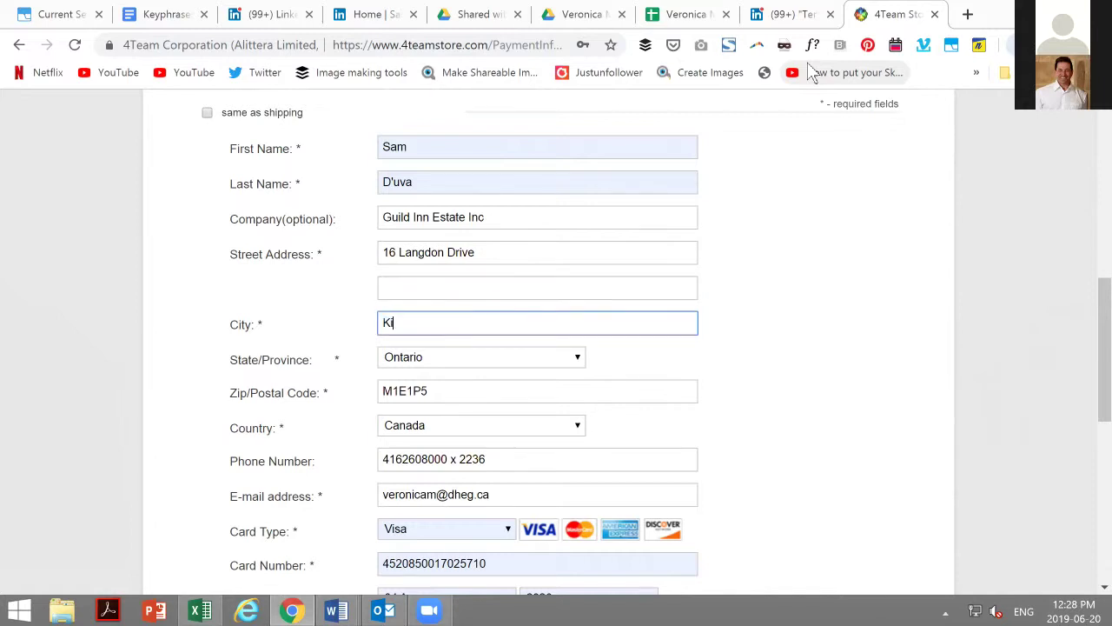
type("ng City")
key("Tab")
key("Tab")
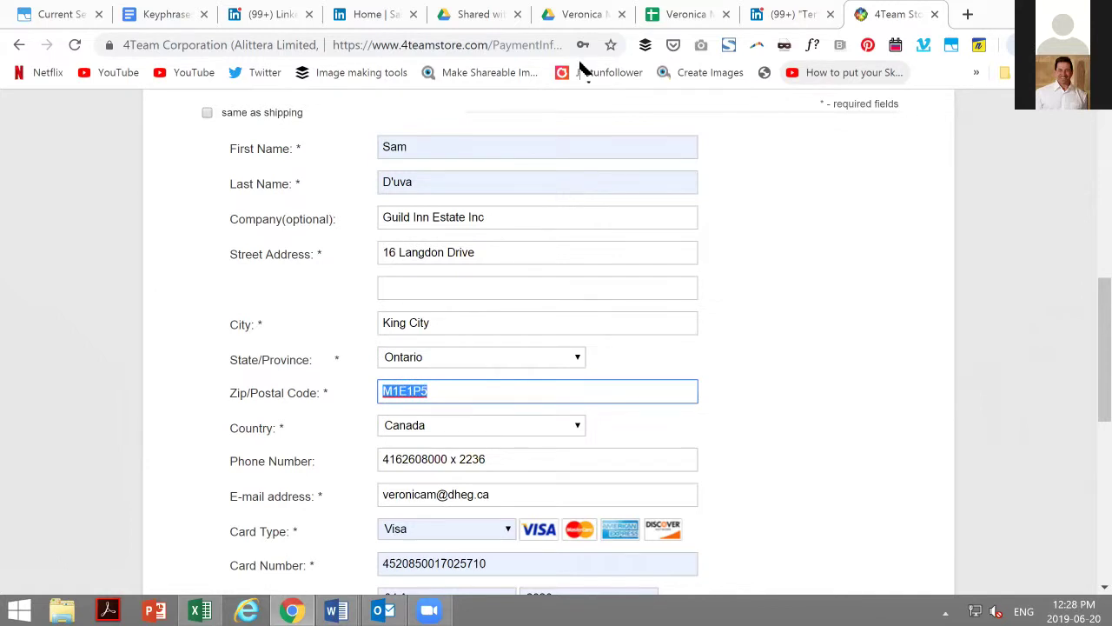
Step: Prefix the company with 'in care of' and replace the billing postal code
left_click(382, 220)
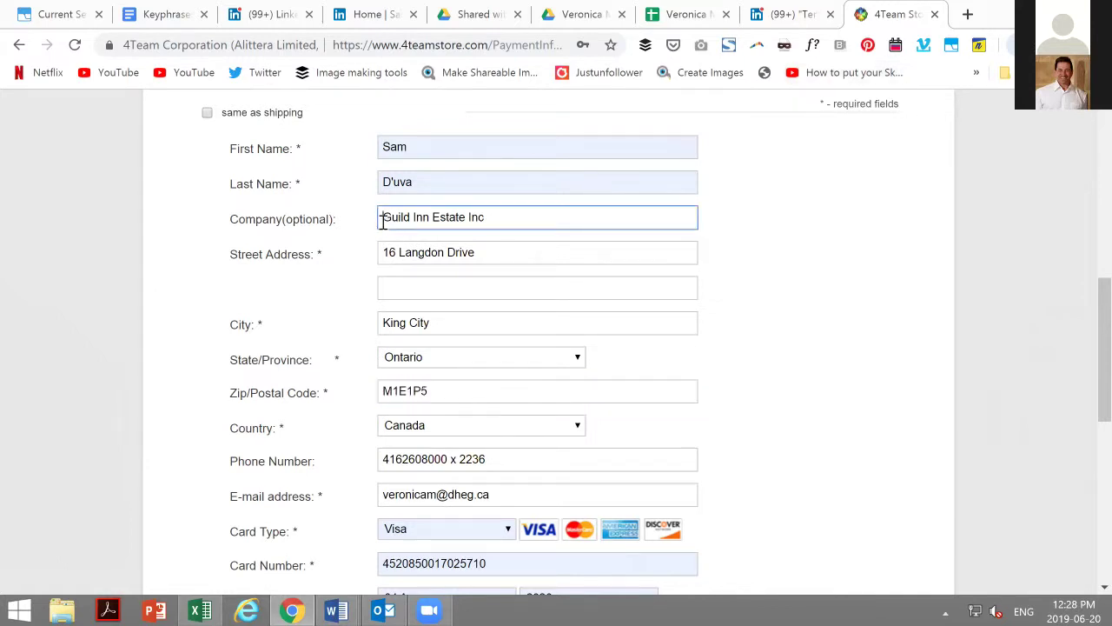
type("in care of")
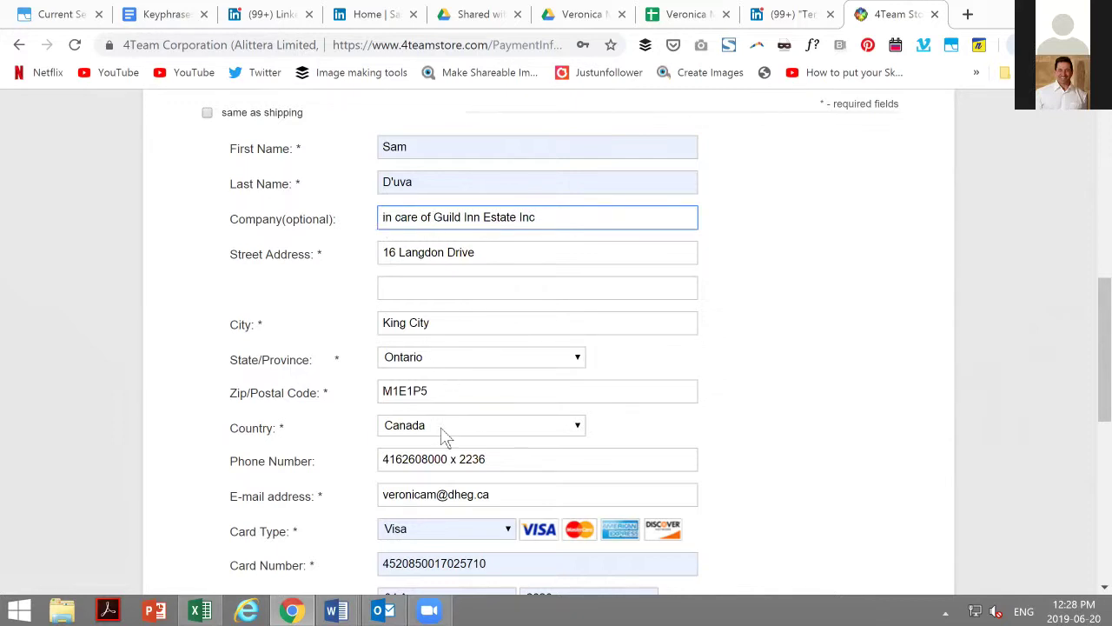
left_click_drag(439, 402, 307, 396)
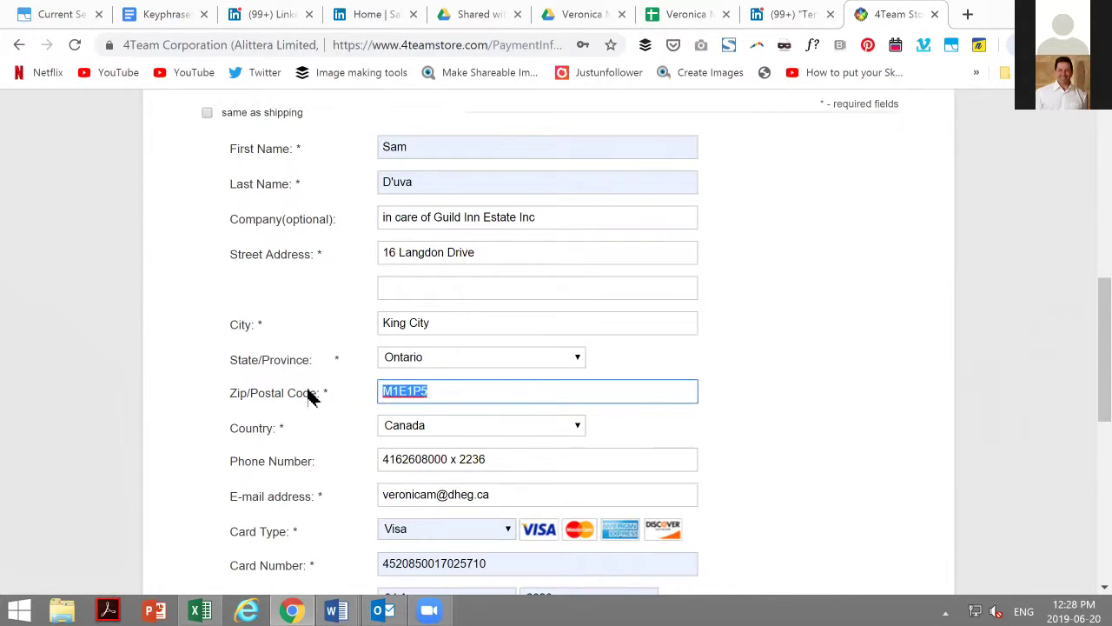
type("L7B1C9")
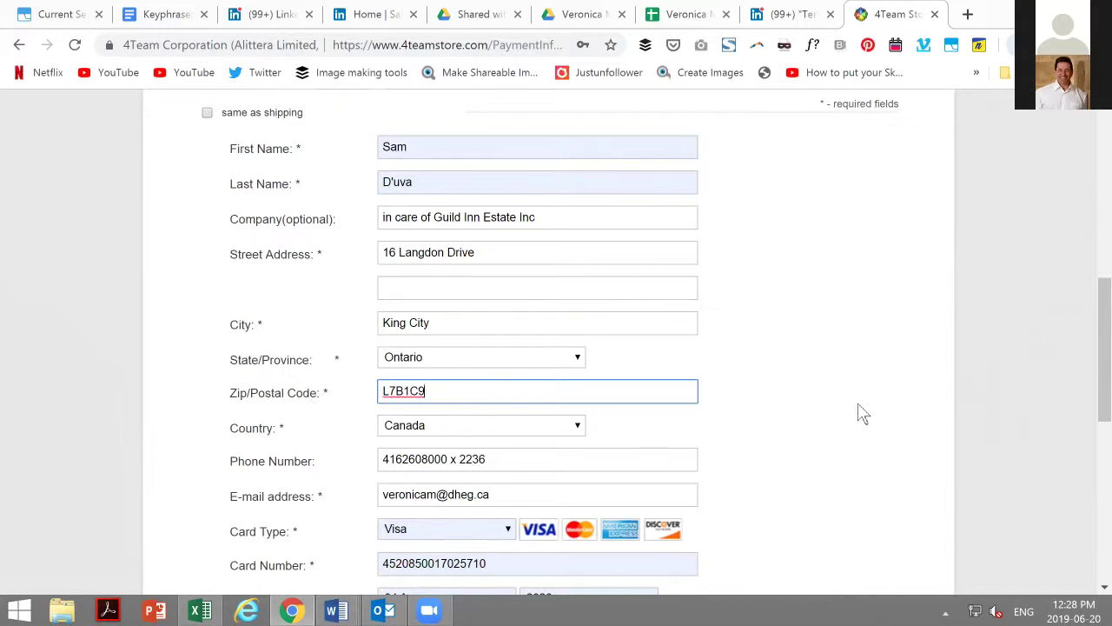
left_click(857, 411)
Step: Fill in the saved Visa card details and move to the security code
scroll(807, 439, "down", 1)
scroll(691, 419, "down", 1)
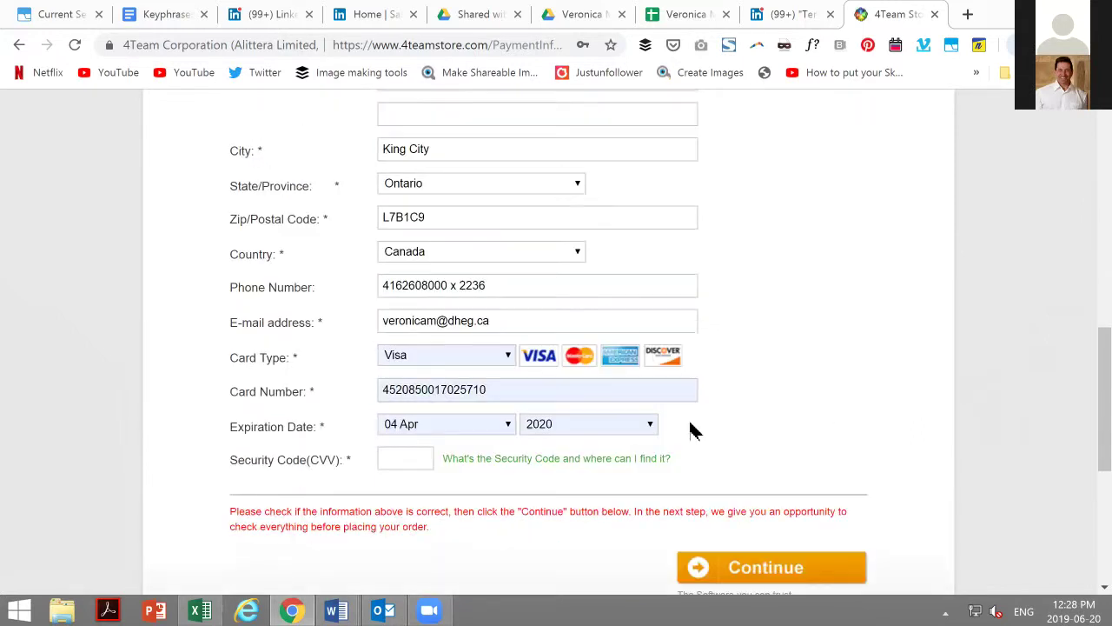
left_click(516, 391)
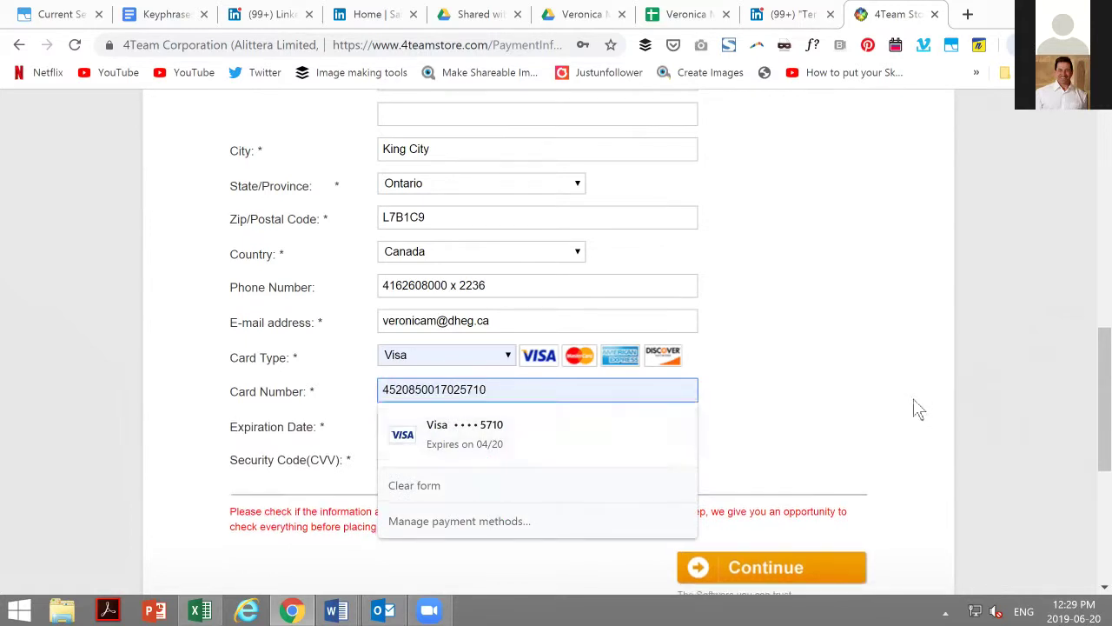
left_click(485, 434)
left_click(432, 458)
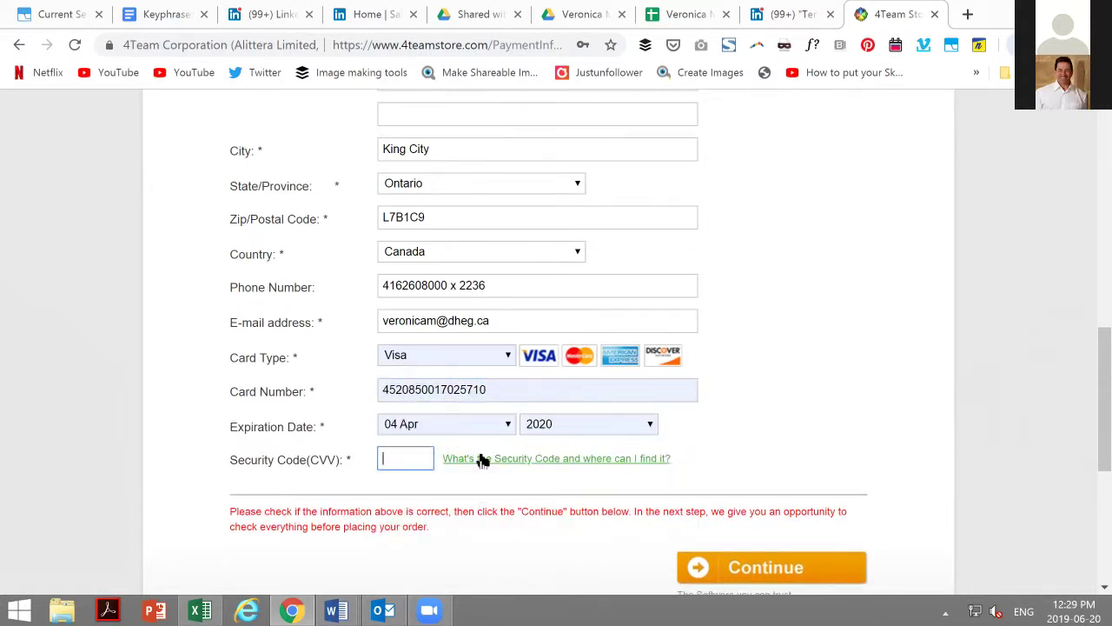
Step: Enter the card security code, continue, and place the C $49.95 order
left_click(737, 570)
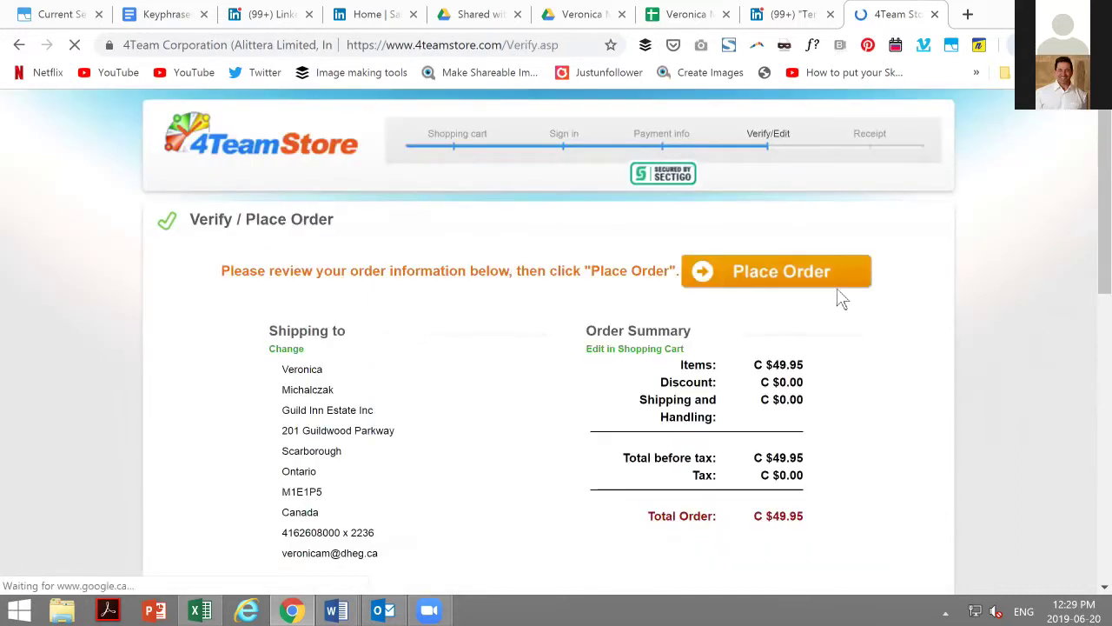
left_click(832, 286)
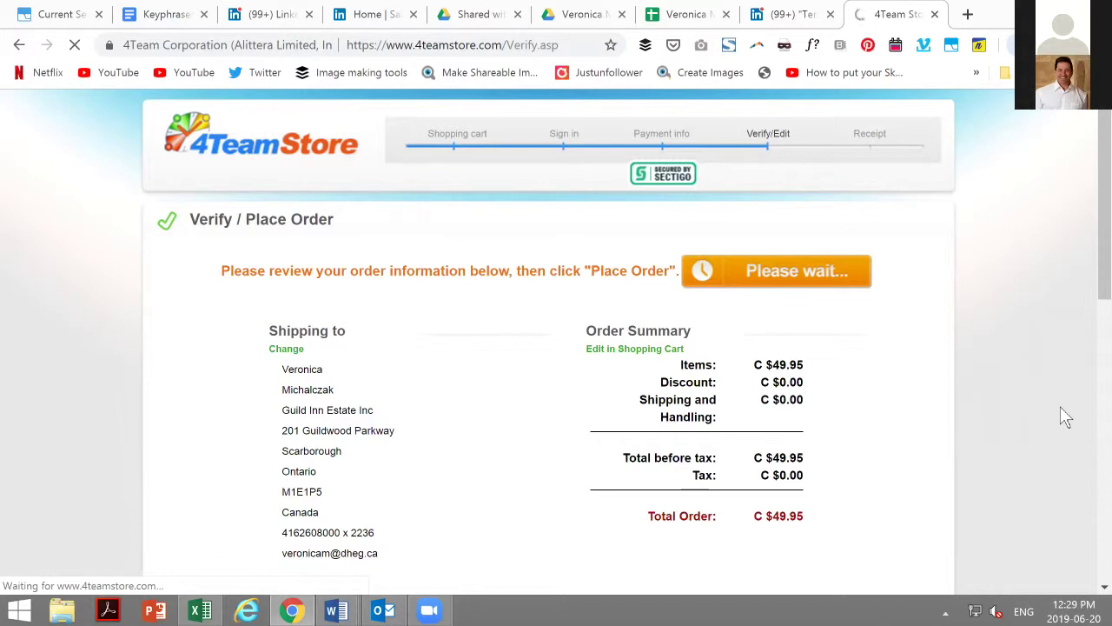
left_click(968, 17)
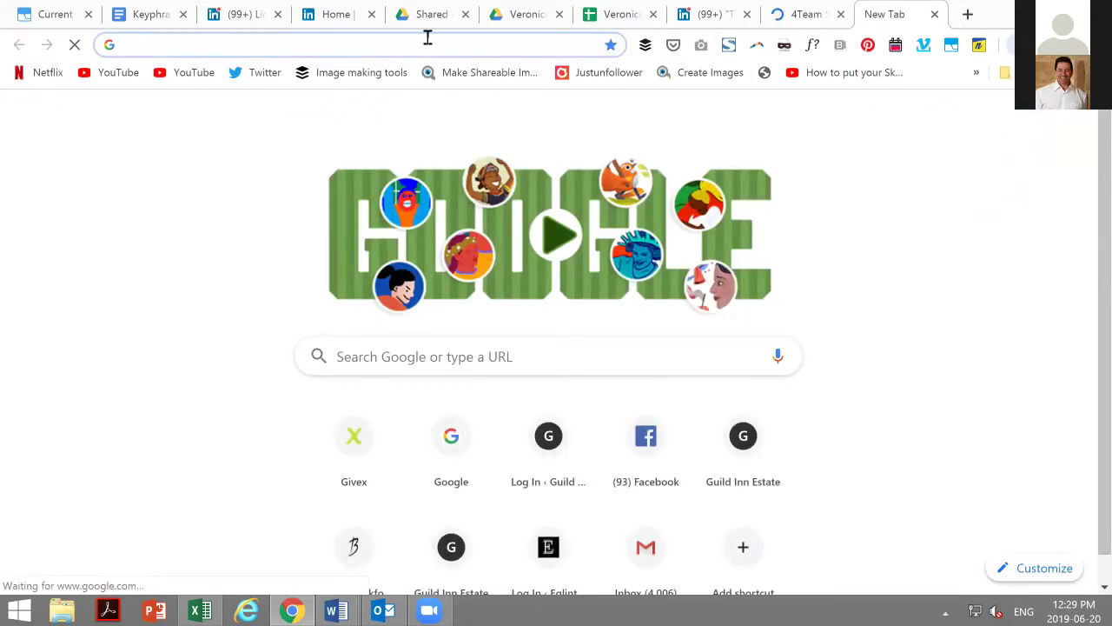
Step: Search for meetingbird, open meetingbird.com and sign up with a Google account
type("meeting")
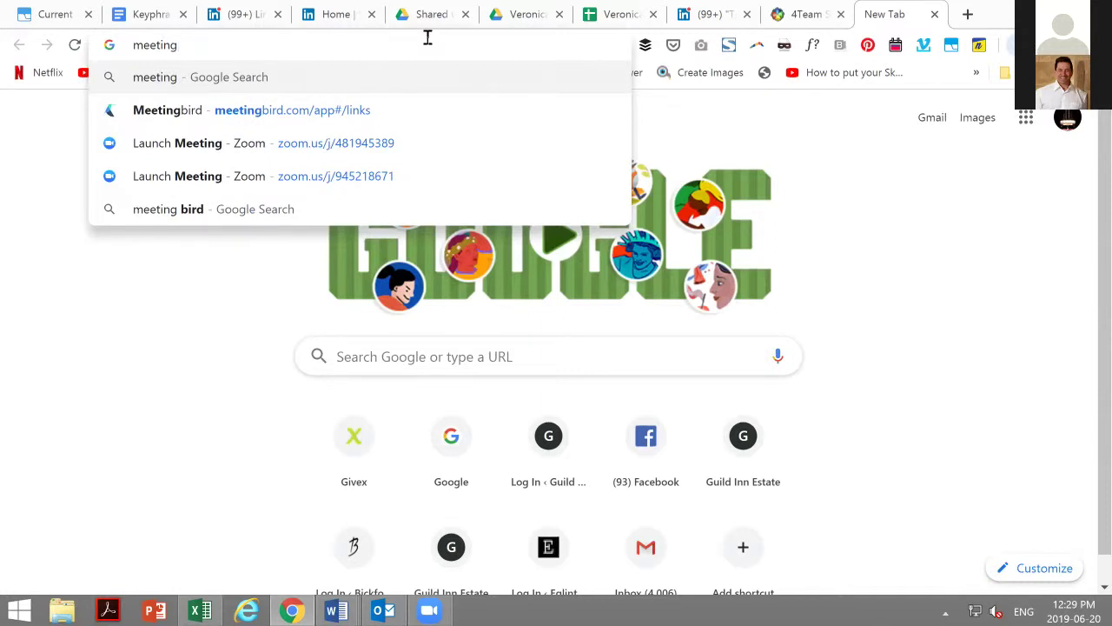
type("bird")
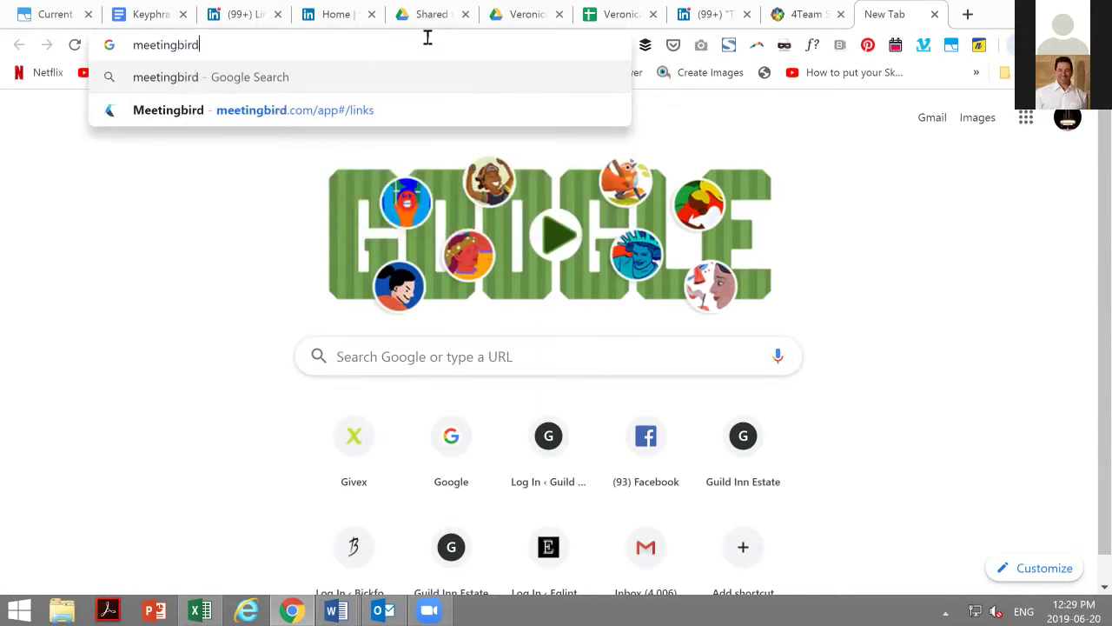
key("Return")
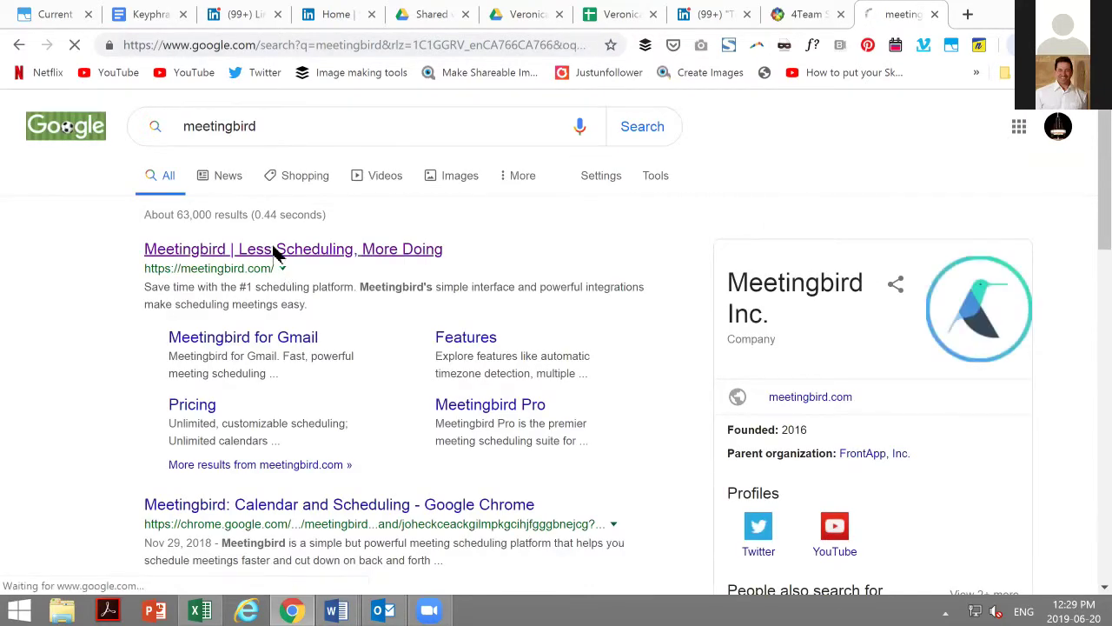
left_click(275, 250)
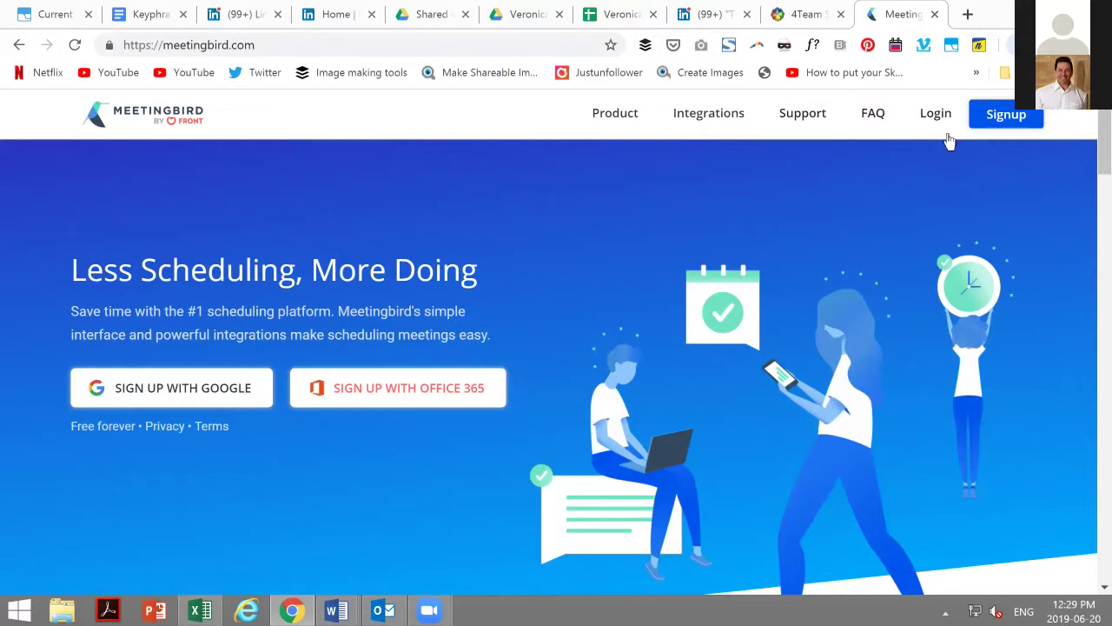
left_click(995, 116)
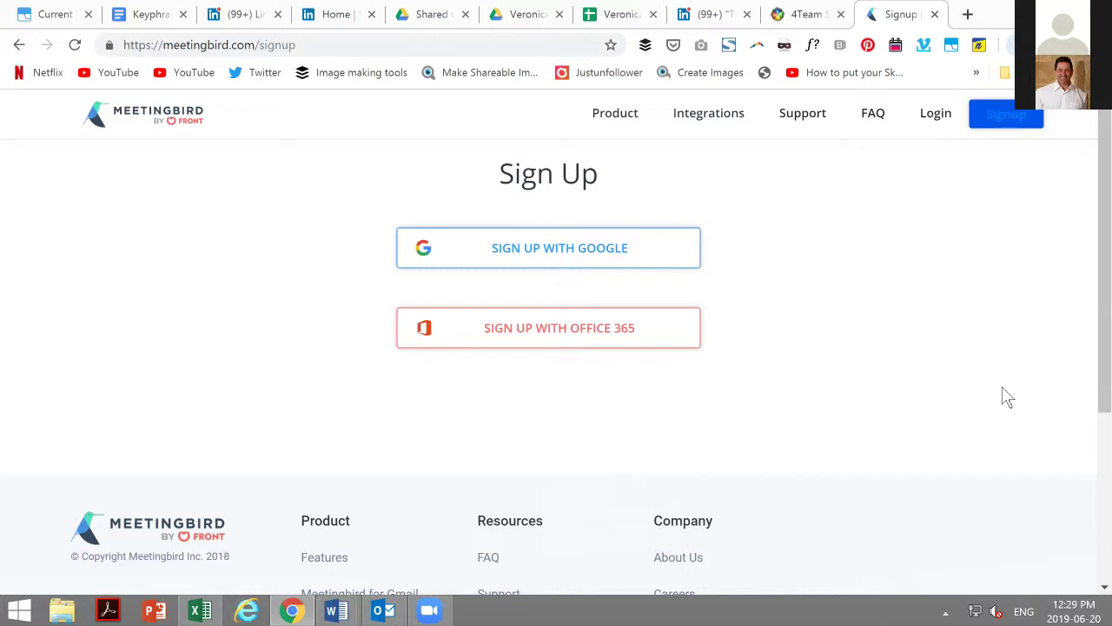
left_click(542, 246)
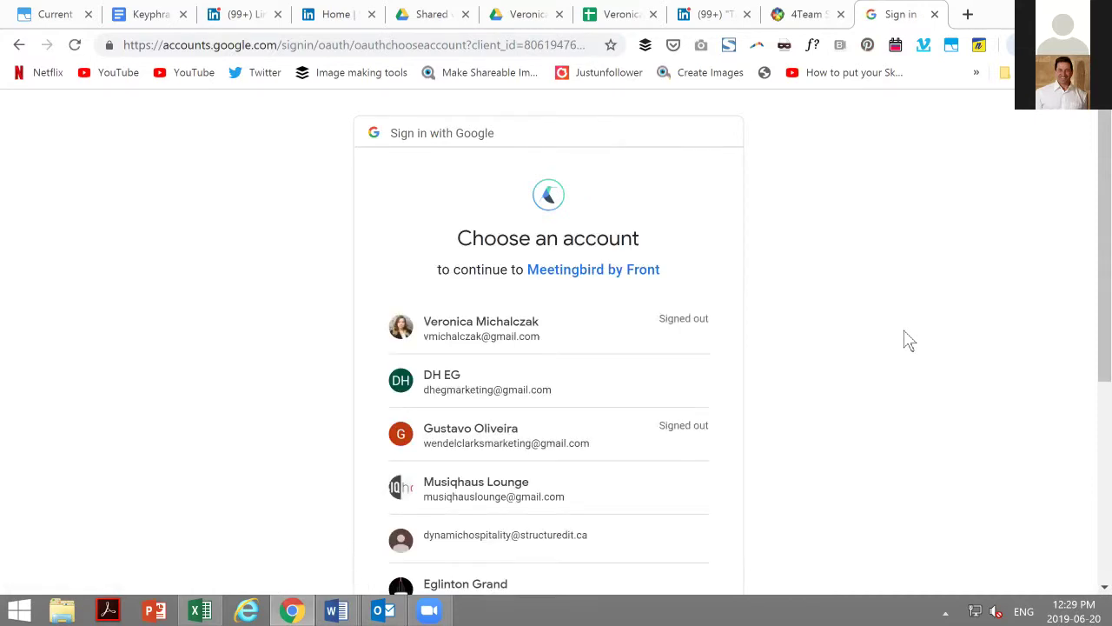
left_click(450, 392)
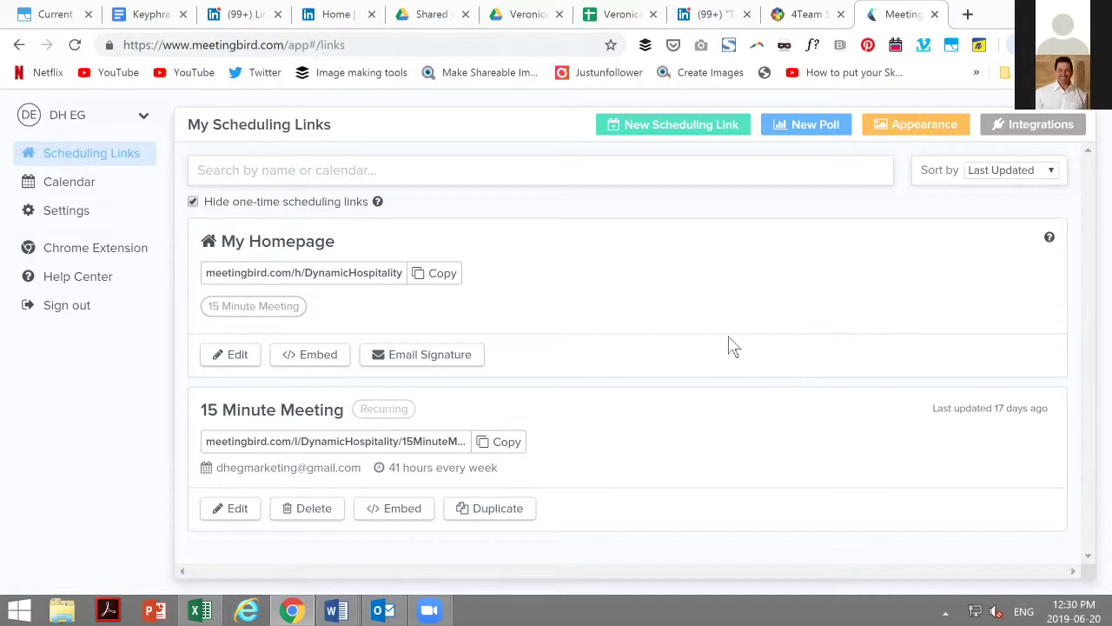
Step: Open Gmail in a new tab and choose to add another Google account
left_click(968, 14)
type("www.gmail.com")
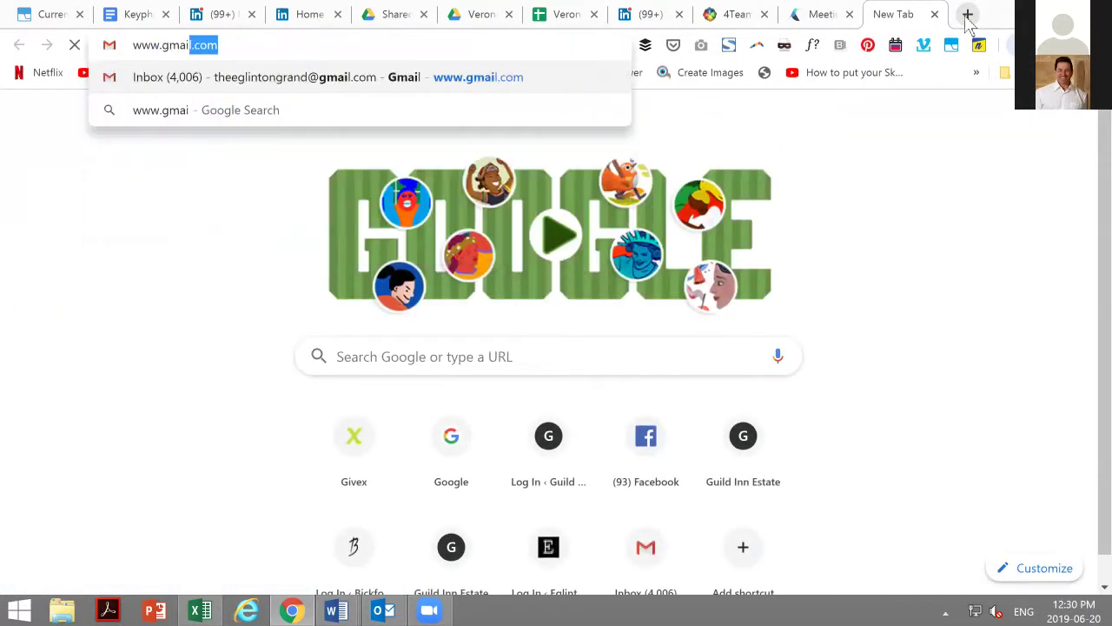
key("Return")
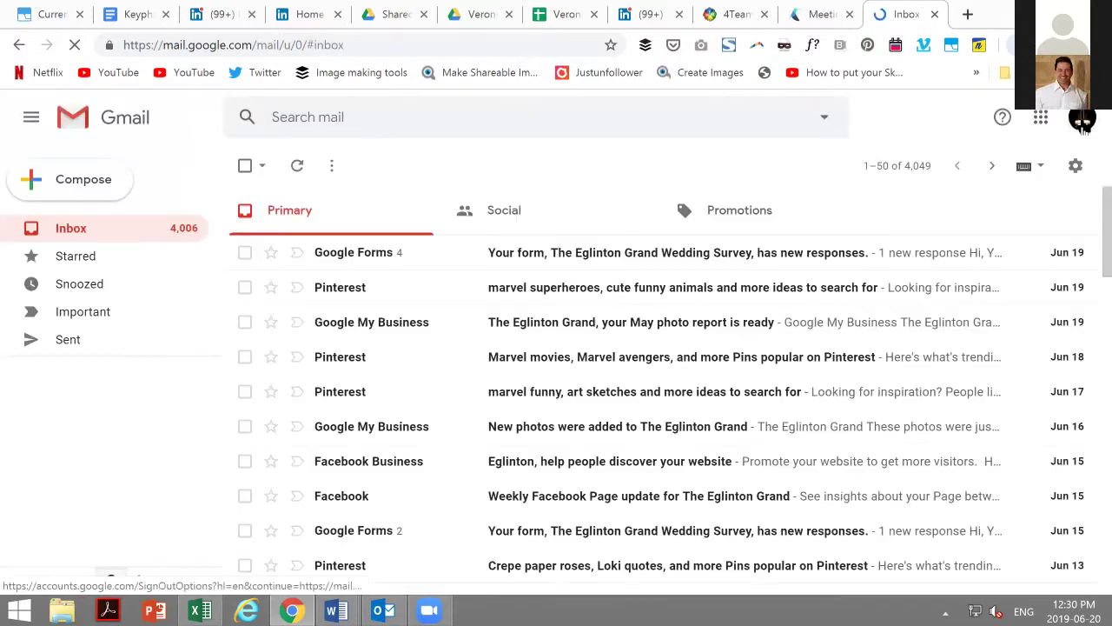
left_click(1082, 121)
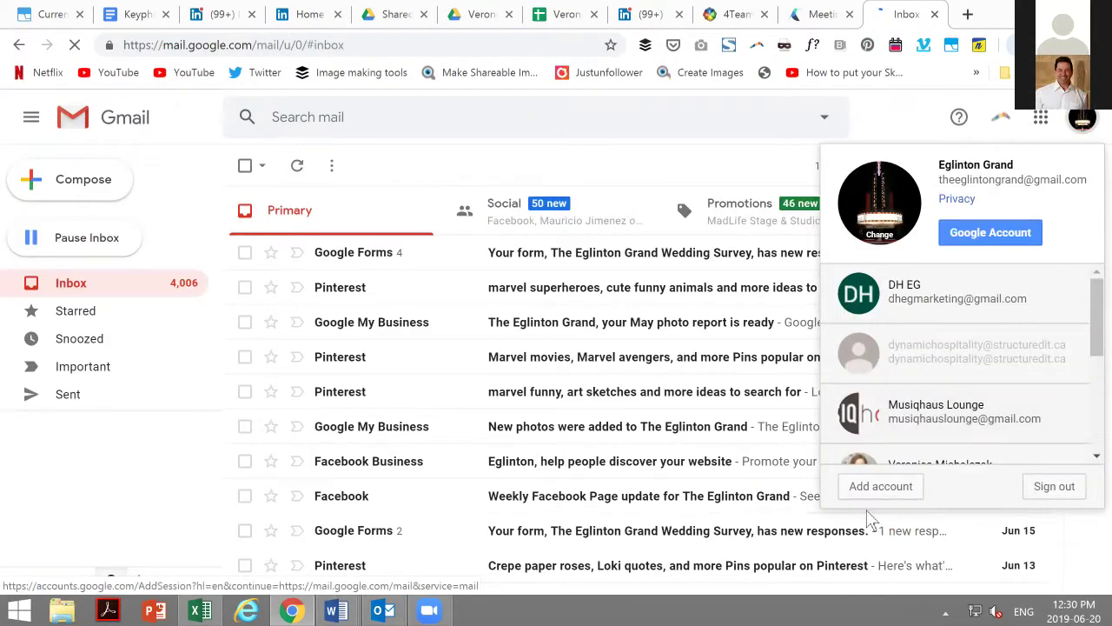
left_click(876, 487)
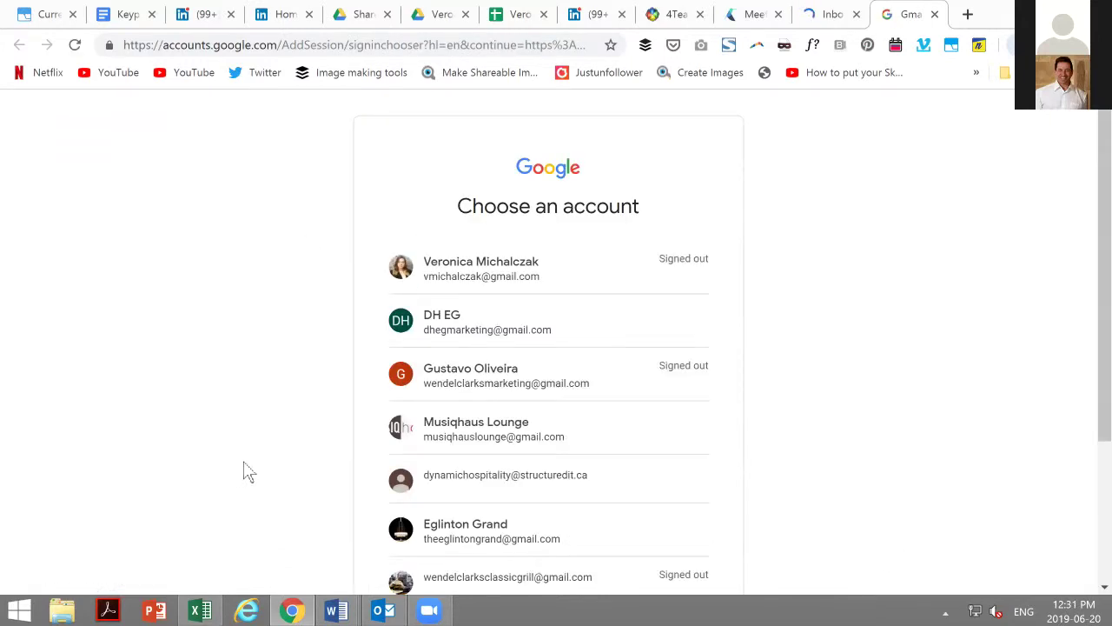
Step: Start creating a new Google account for personal use
scroll(1095, 286, "down", 2)
scroll(1095, 291, "up", 2)
scroll(1097, 413, "down", 1)
scroll(1097, 414, "down", 1)
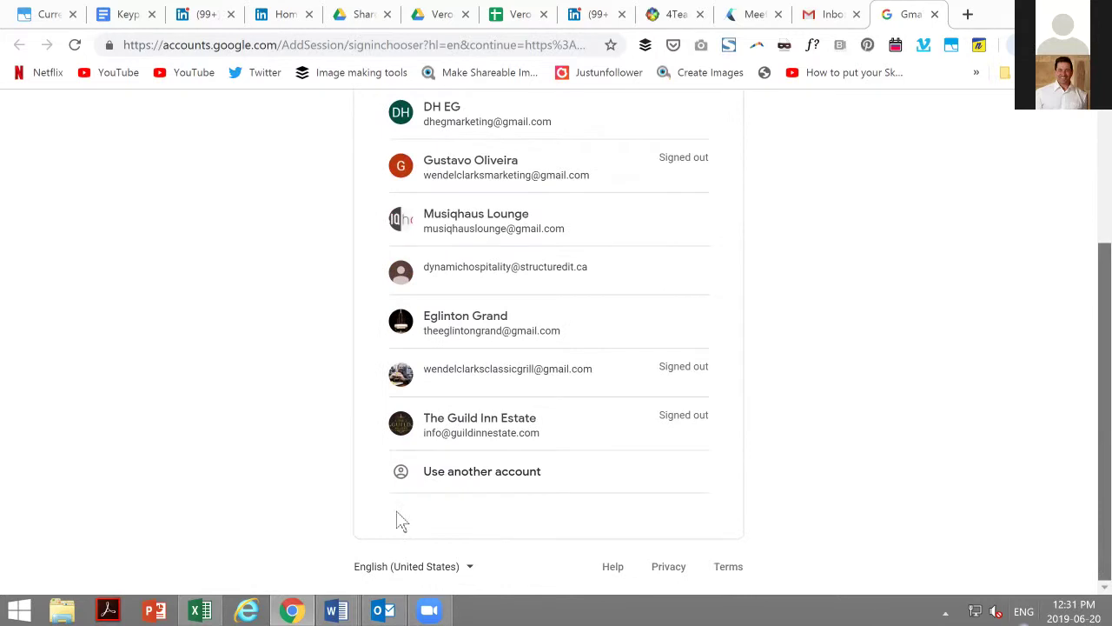
left_click(473, 471)
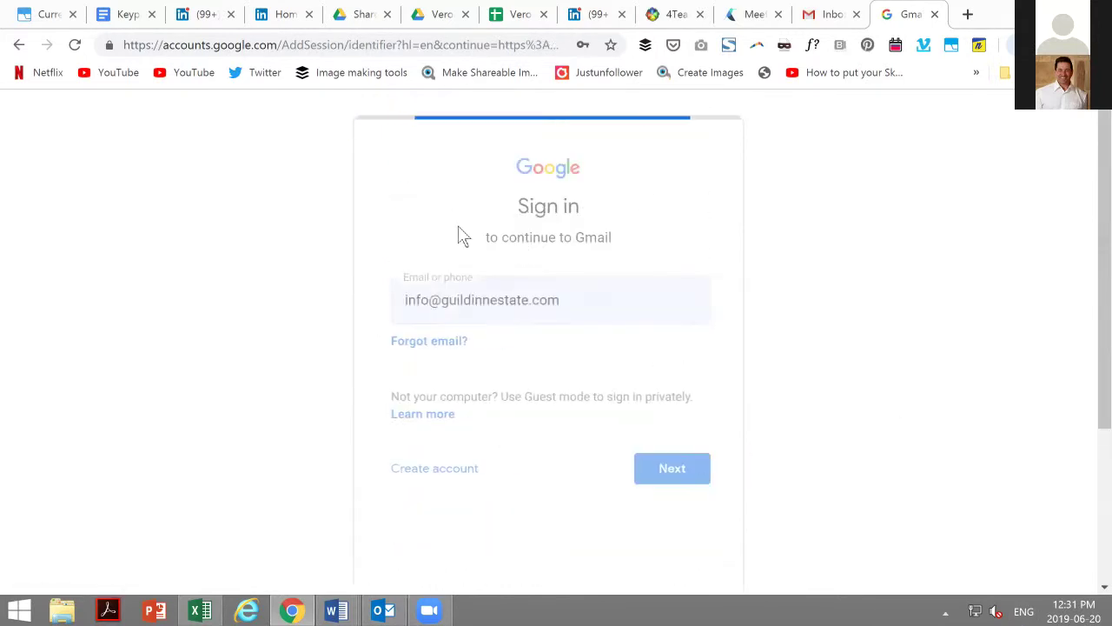
left_click(475, 467)
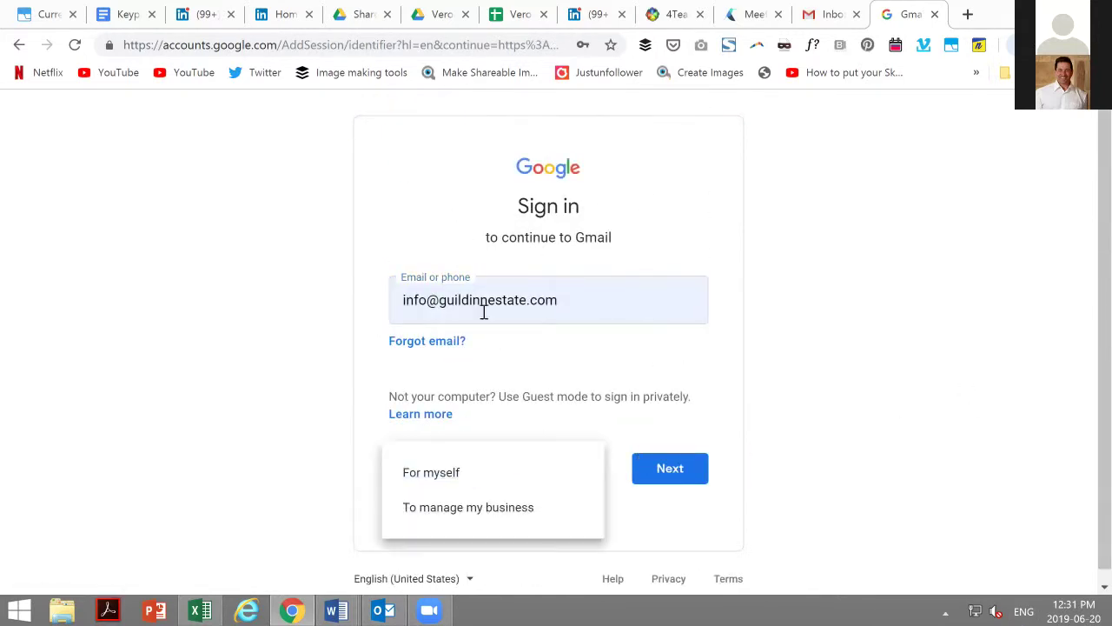
left_click(433, 478)
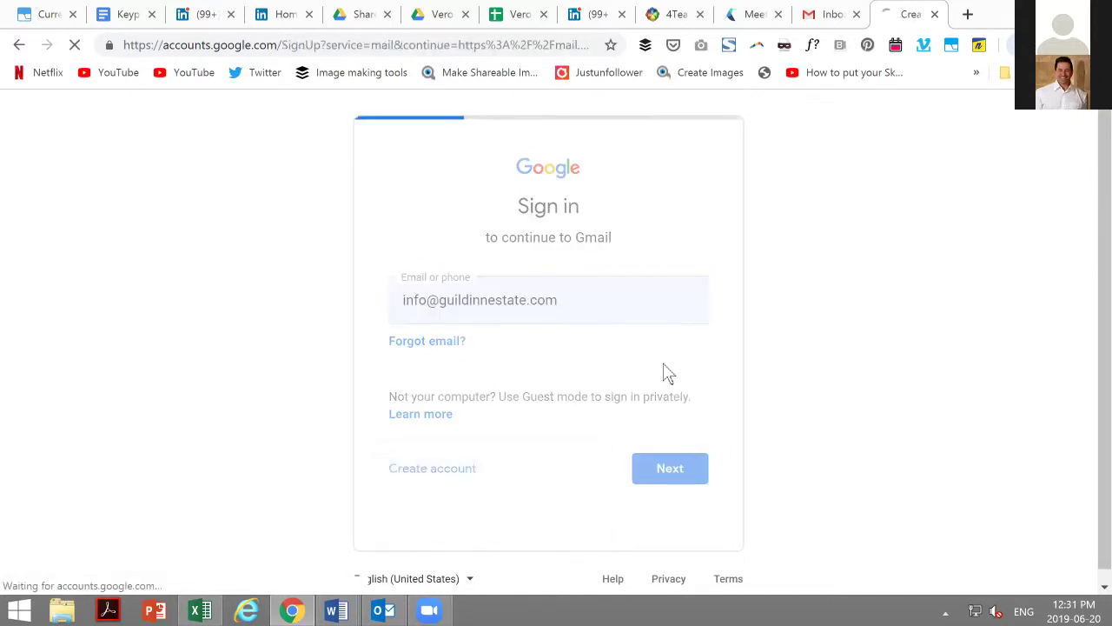
Step: Enter the first and last name on the account form, then return to the Gmail inbox
left_click(333, 291)
type("Veronica")
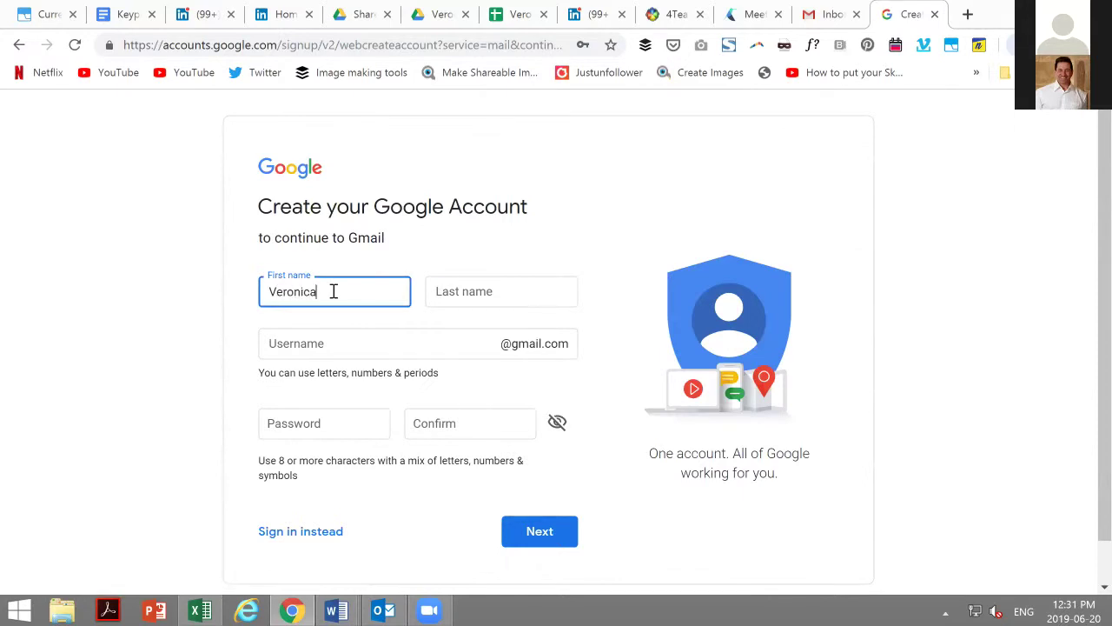
key("Tab")
type("Mi")
key("Tab")
left_click(555, 363)
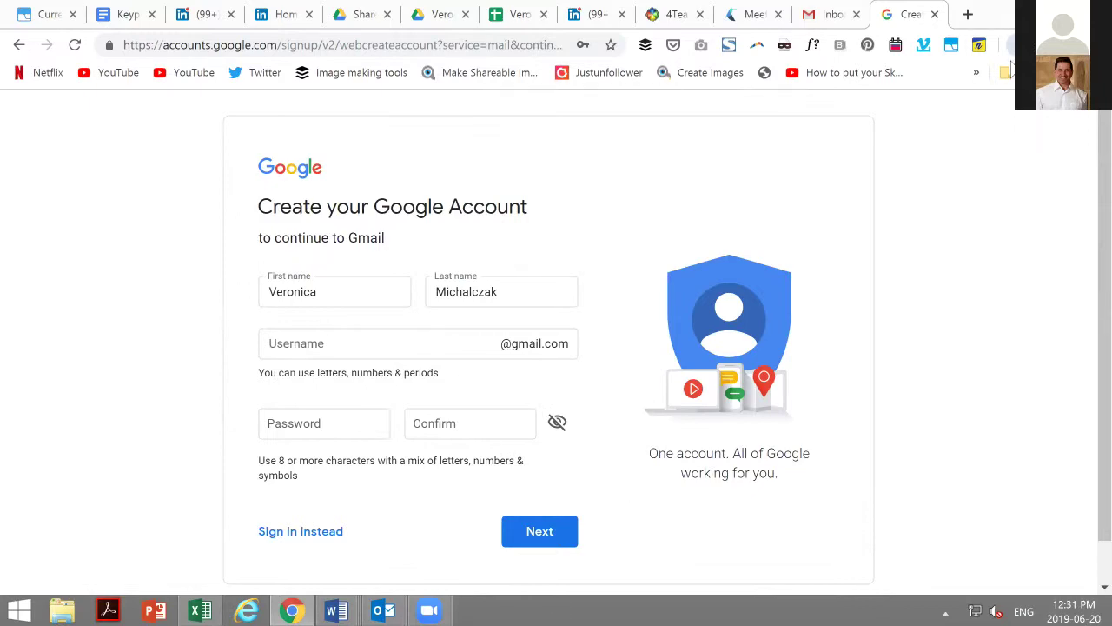
key("ctrl+shift+Tab")
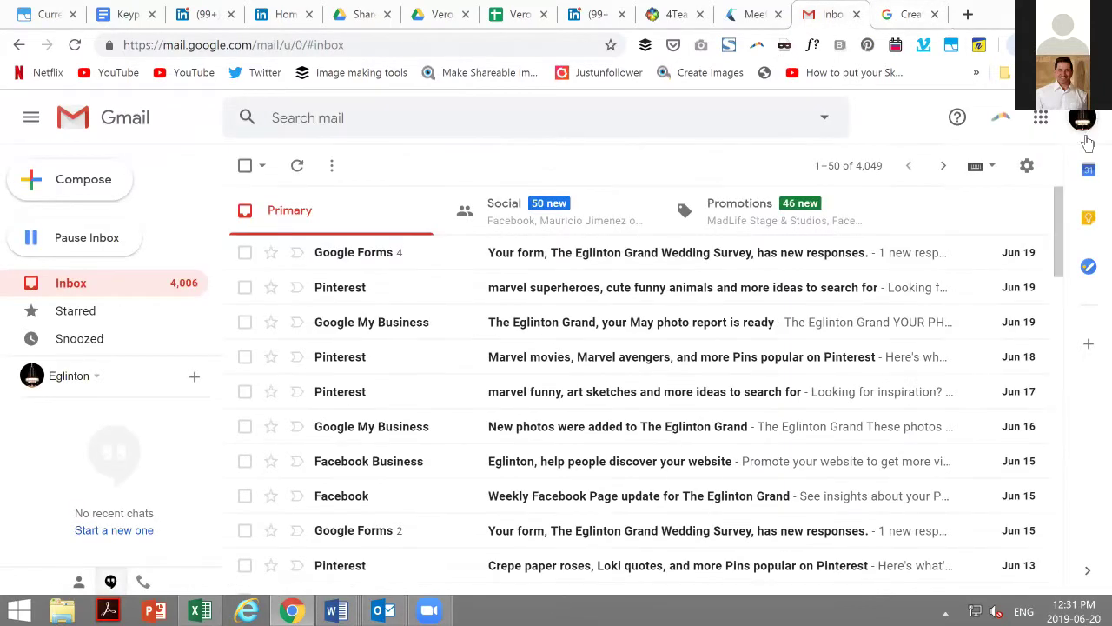
left_click(1082, 117)
left_click_drag(1095, 300, 1095, 446)
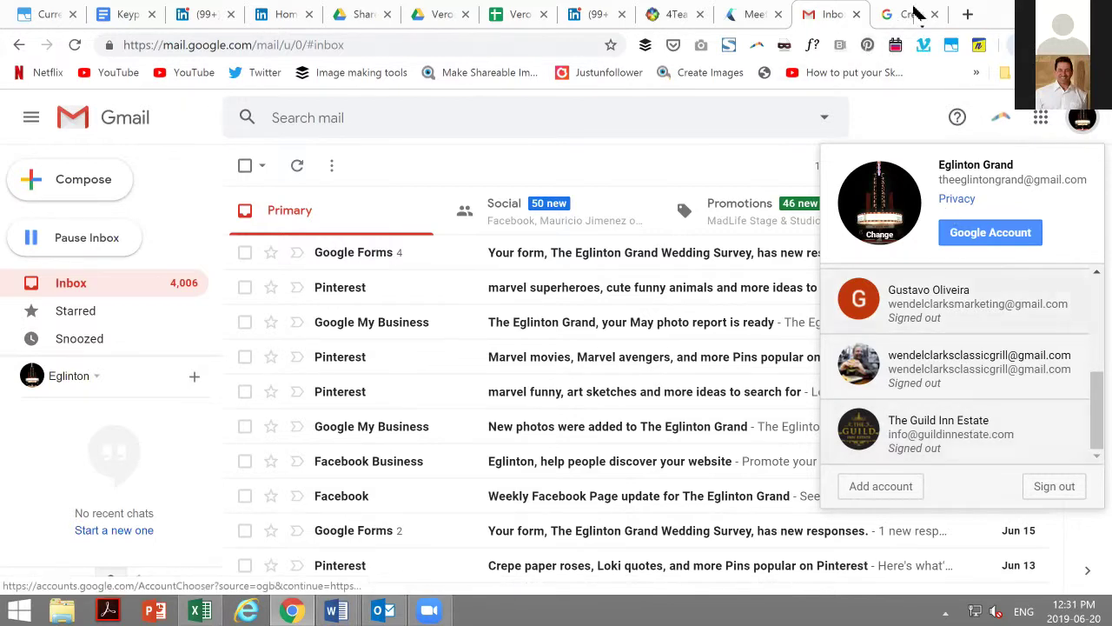
left_click(904, 15)
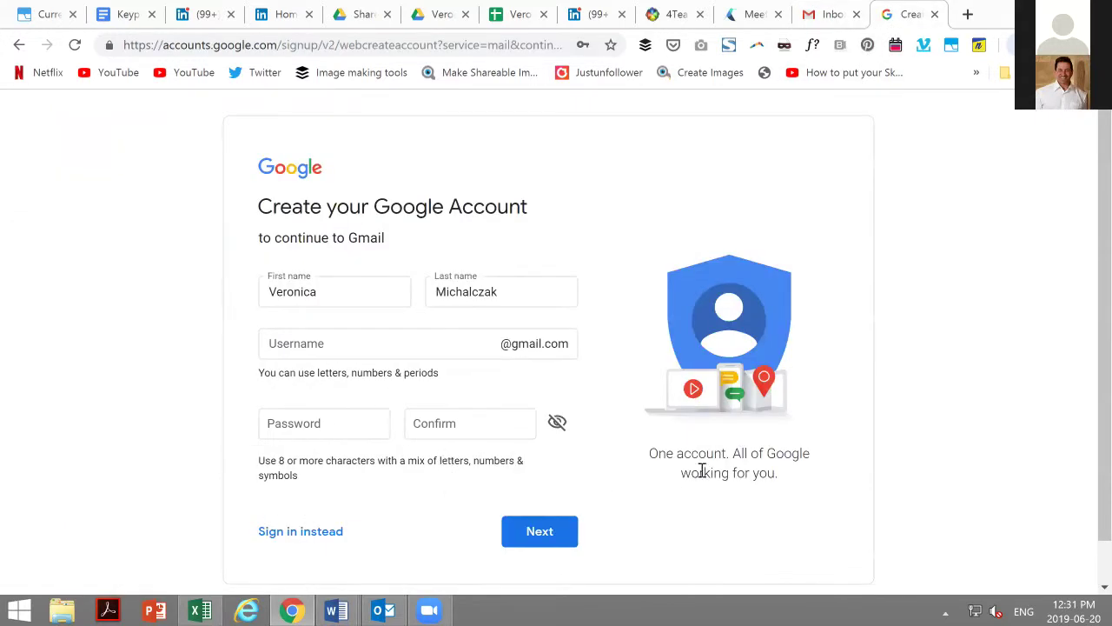
left_click(19, 44)
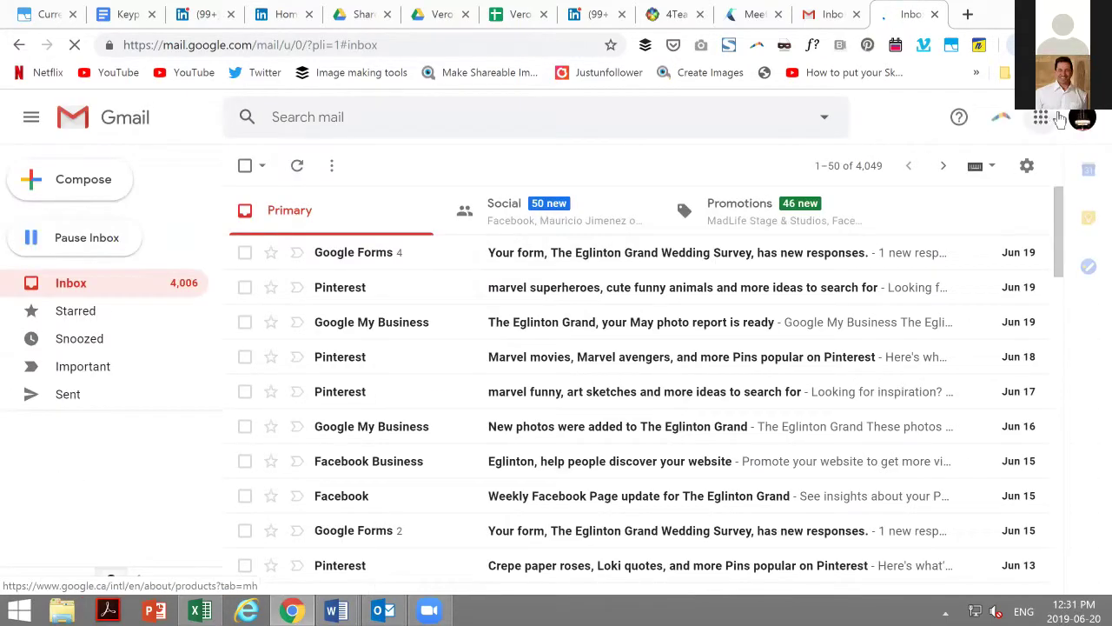
left_click(1082, 117)
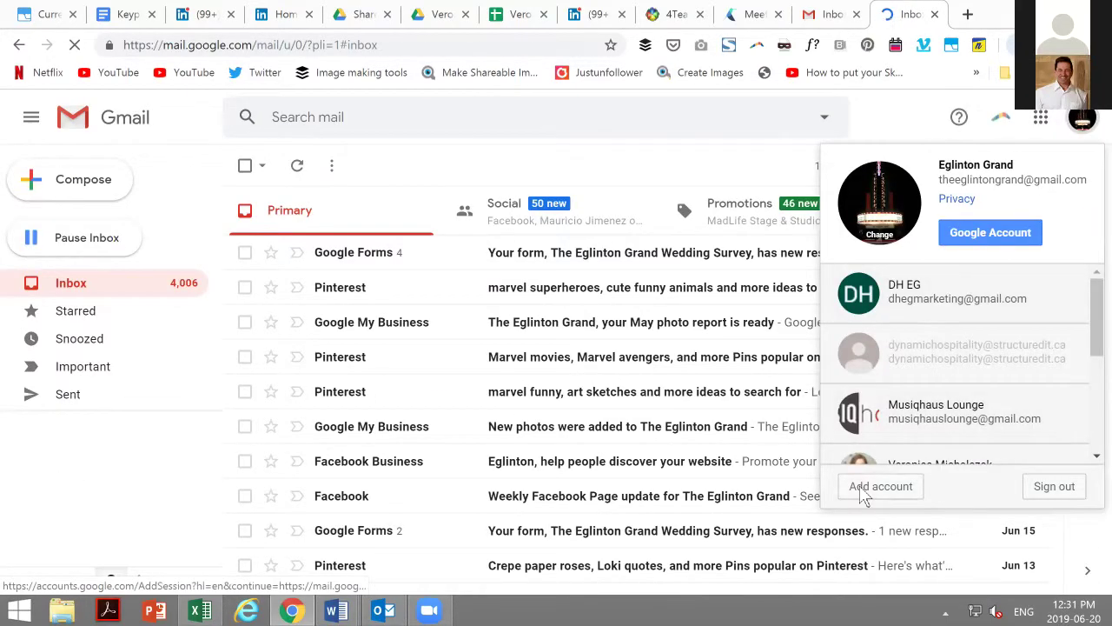
left_click(865, 488)
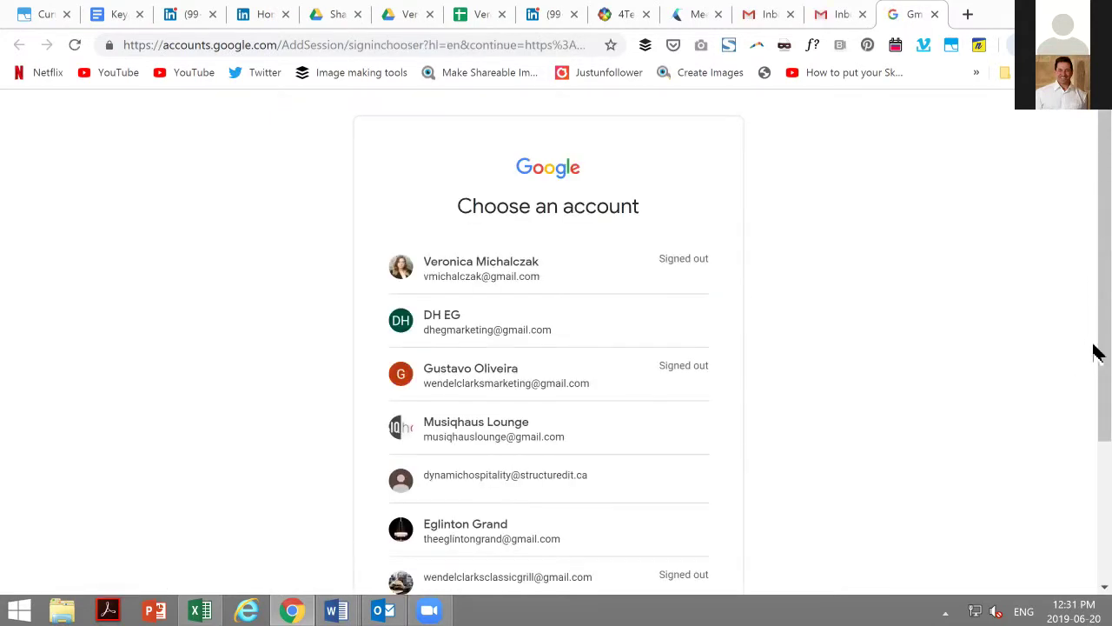
scroll(1097, 318, "down", 3)
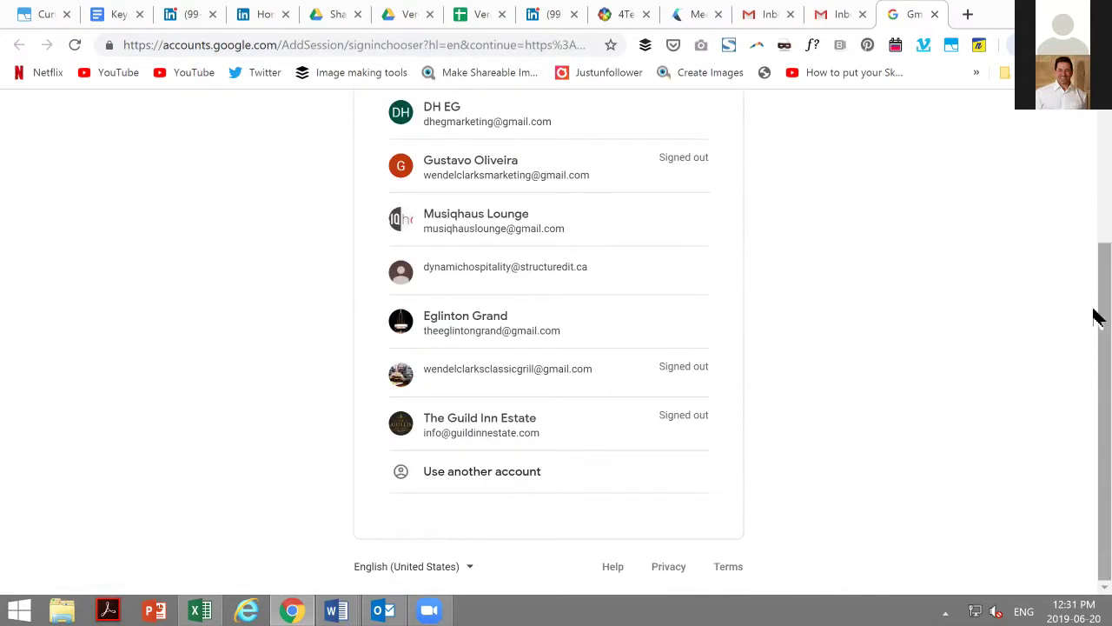
Step: Choose Use another account and enter the work account's e-mail address
left_click(448, 473)
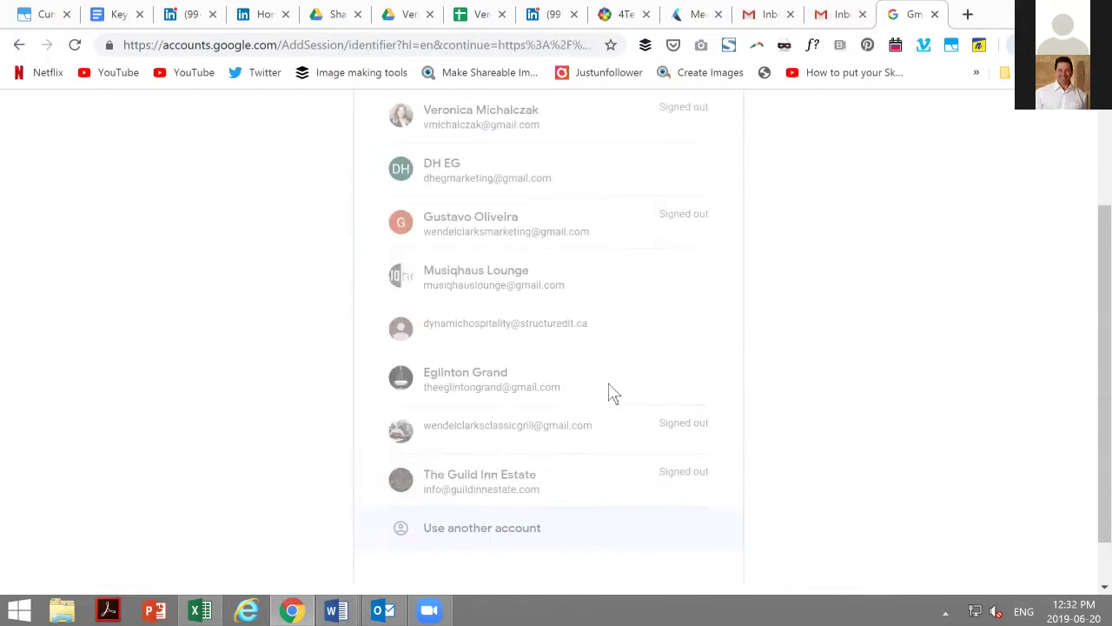
key("ctrl+v")
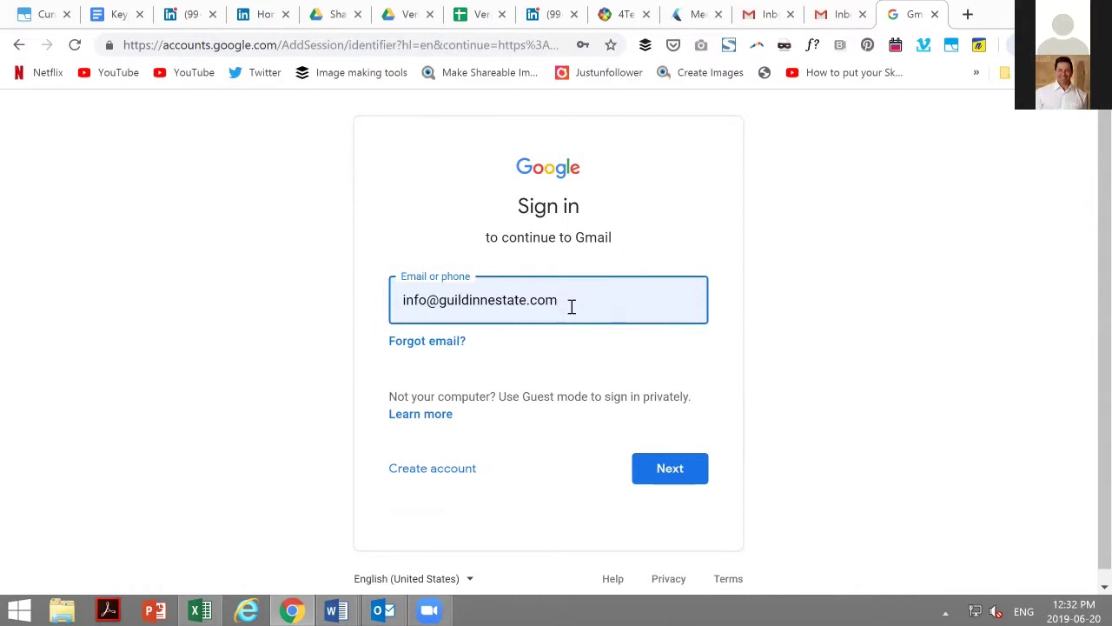
left_click_drag(572, 306, 439, 306)
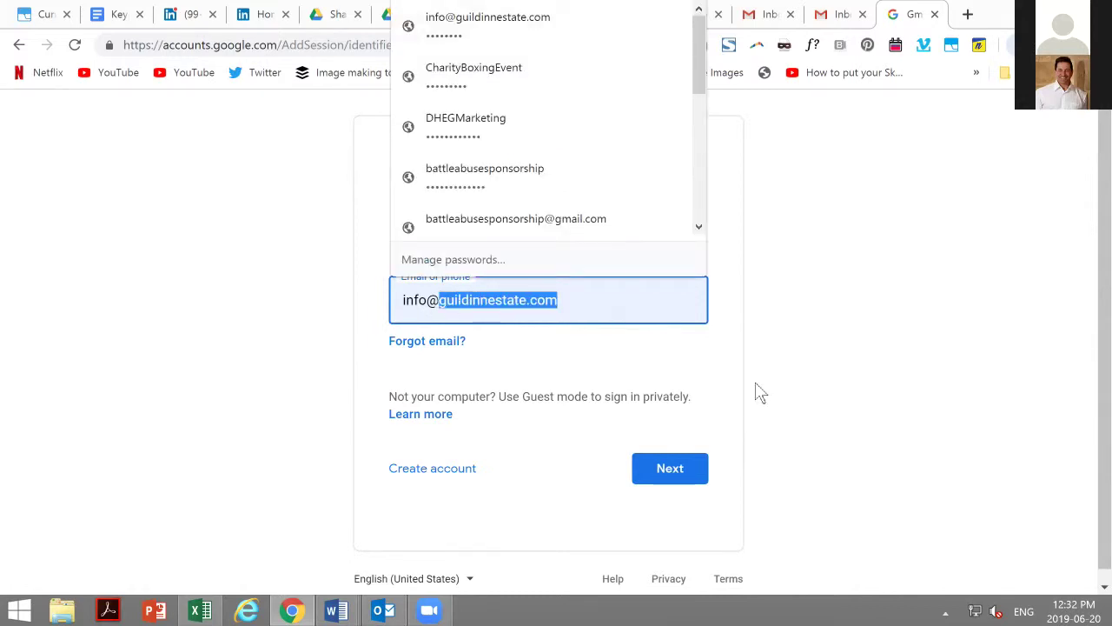
key("ctrl+a")
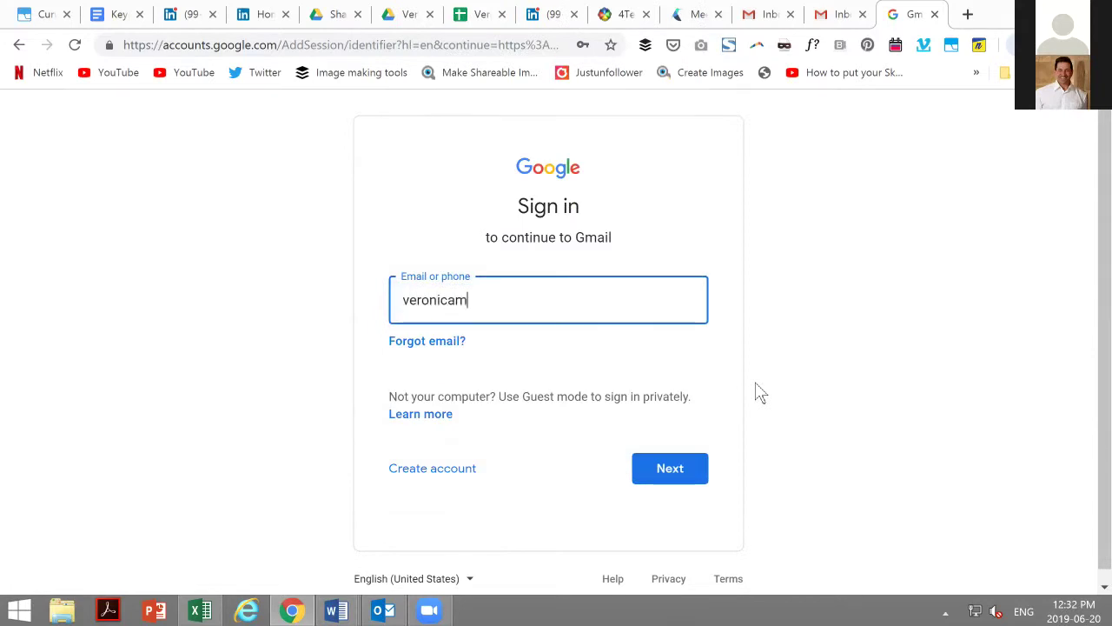
left_click(665, 476)
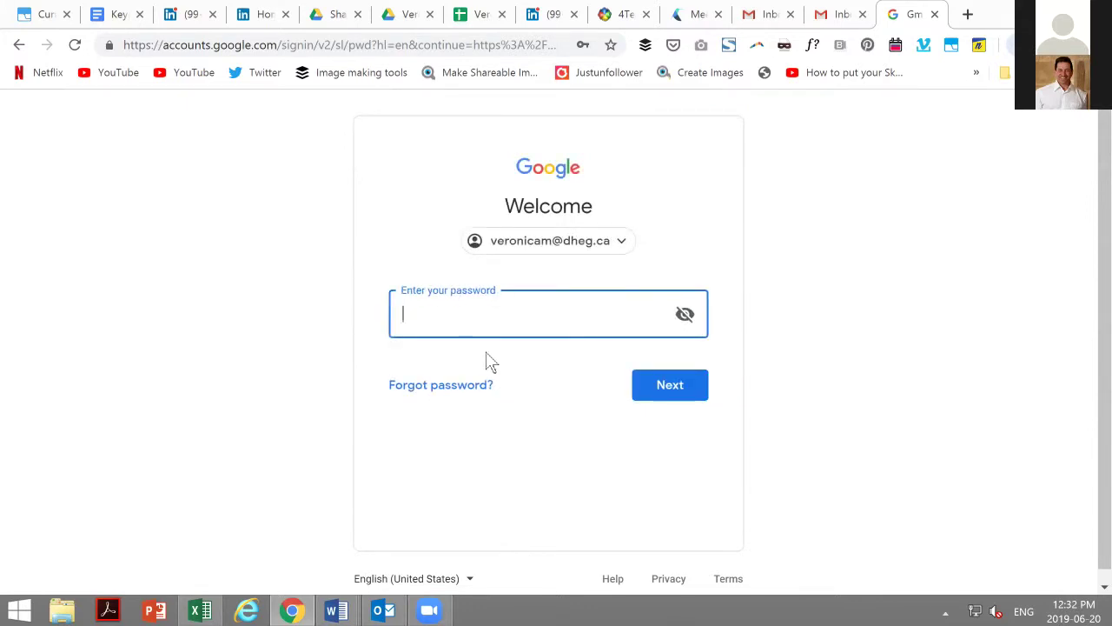
Step: Enter the account password, retrying until the correct one is accepted
type("*********")
key("Return")
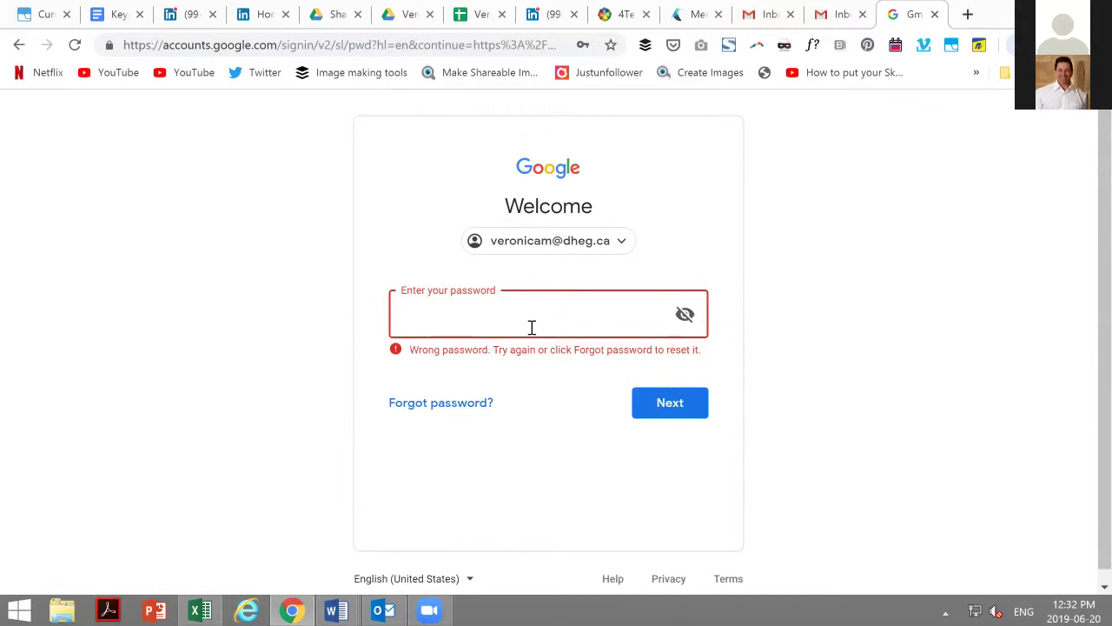
type("*********")
key("Return")
type("*********")
key("Return")
type("************")
key("Return")
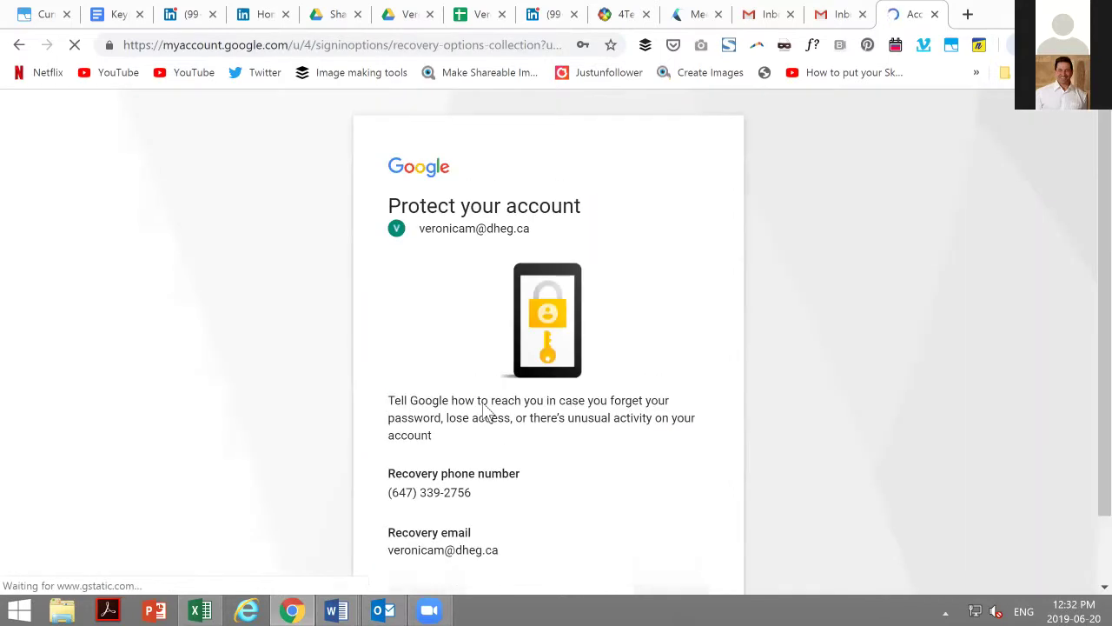
Step: Accept the current recovery phone and e-mail, then return to the Meetingbird tab
left_click_drag(1095, 240, 1097, 343)
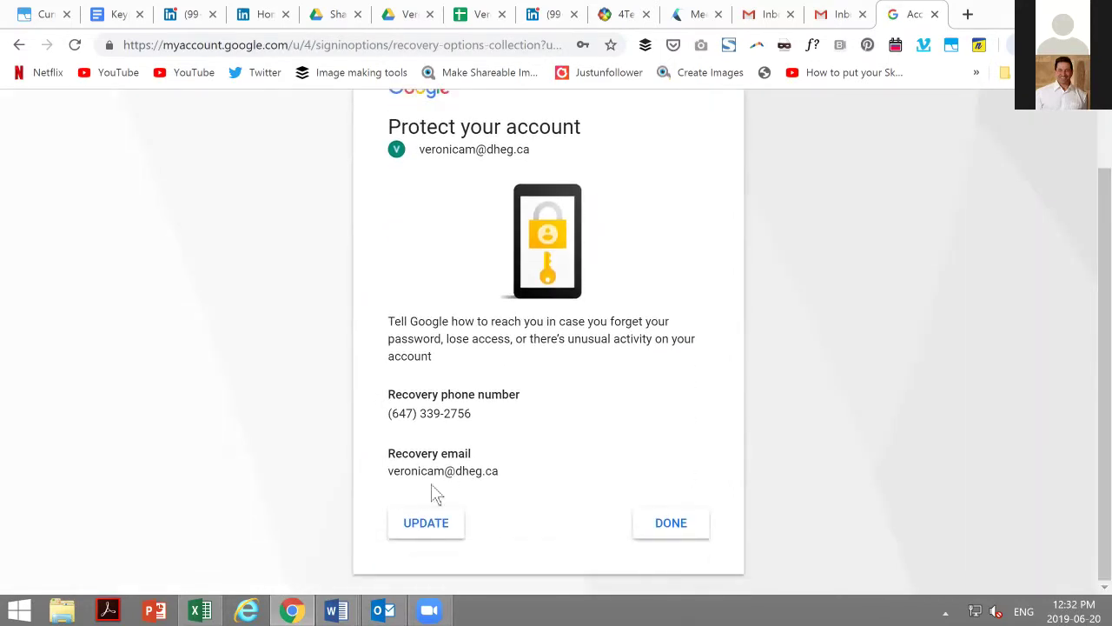
left_click(419, 528)
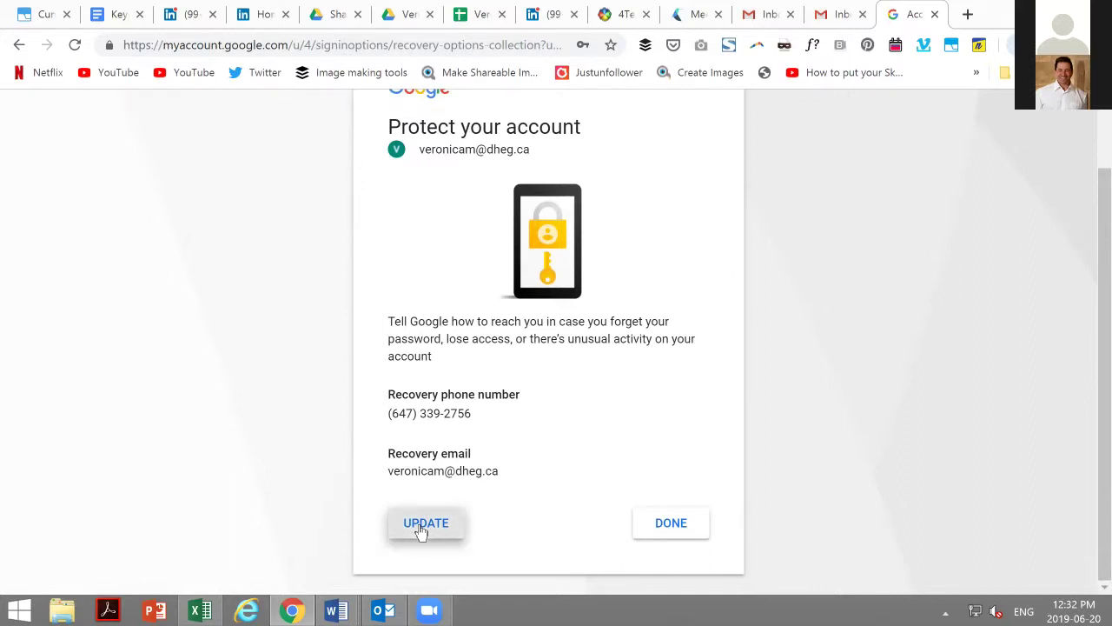
left_click(668, 530)
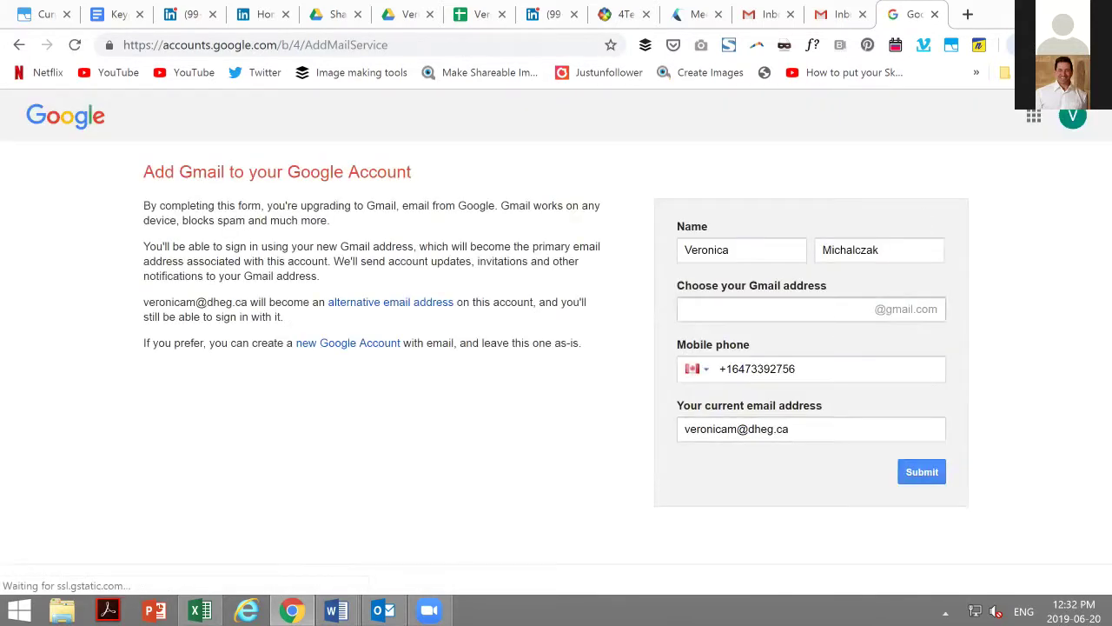
left_click(1076, 118)
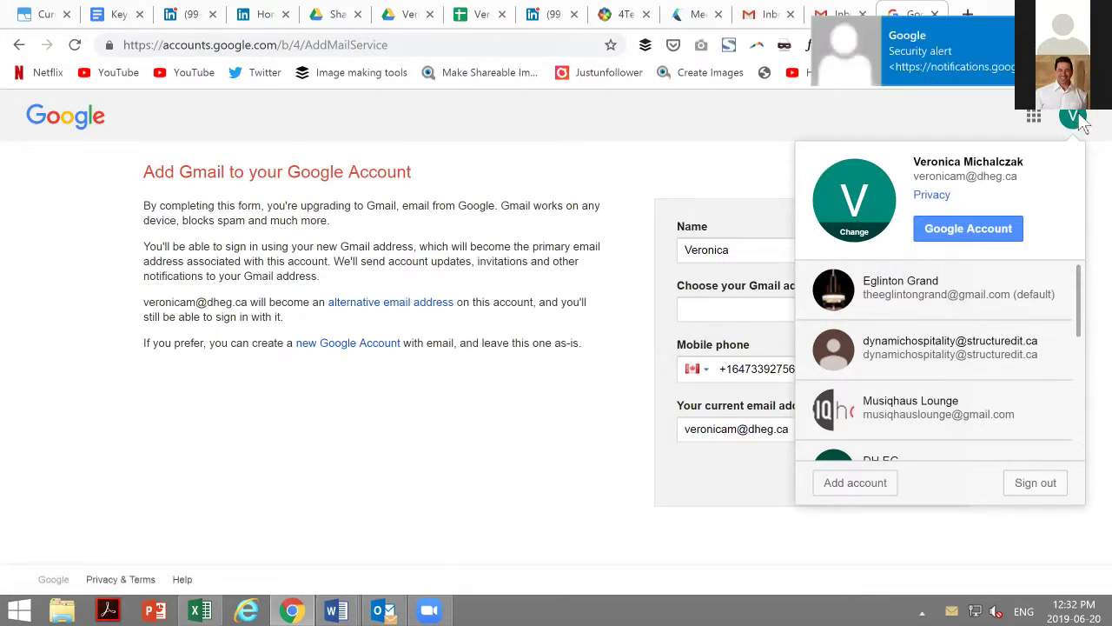
left_click(695, 14)
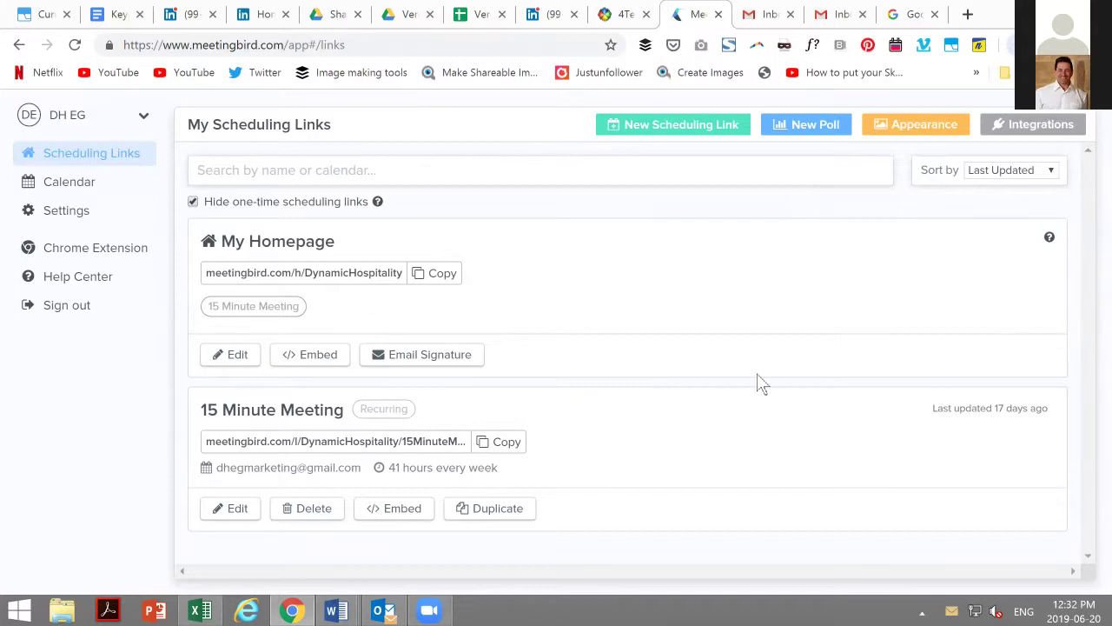
Step: Sign out of Meetingbird and sign up with Google using the new work account, allowing access
left_click(74, 307)
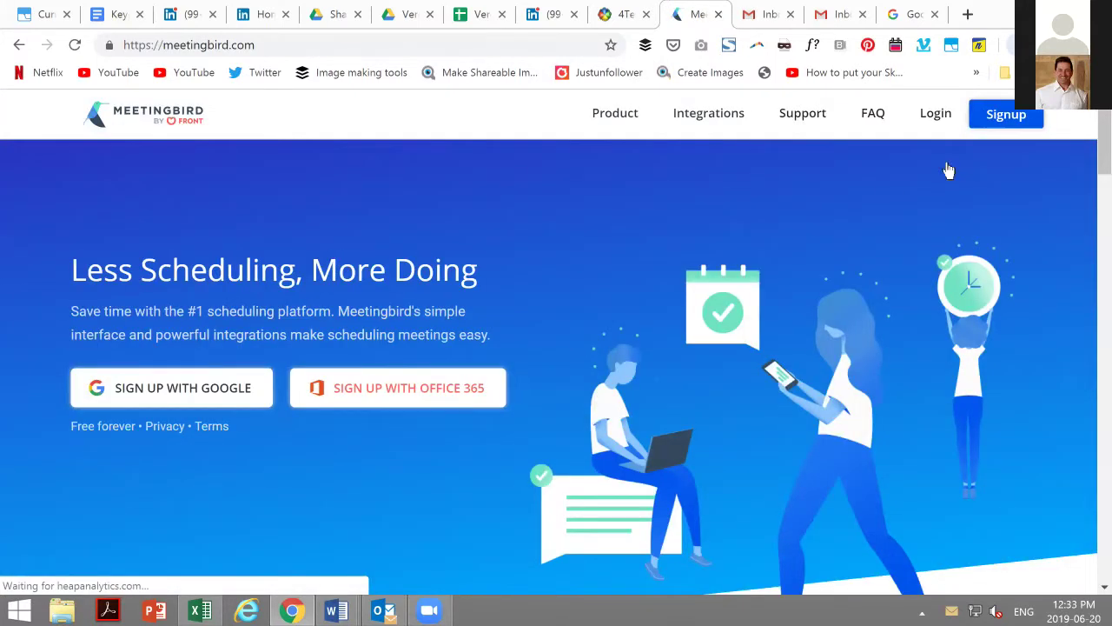
left_click(1000, 115)
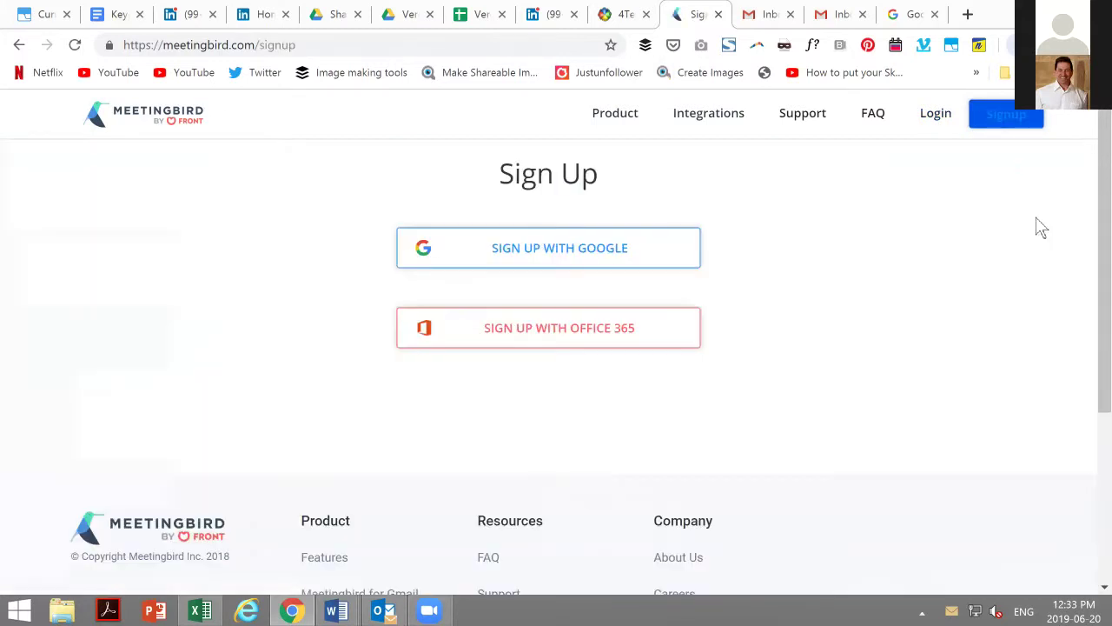
left_click(622, 247)
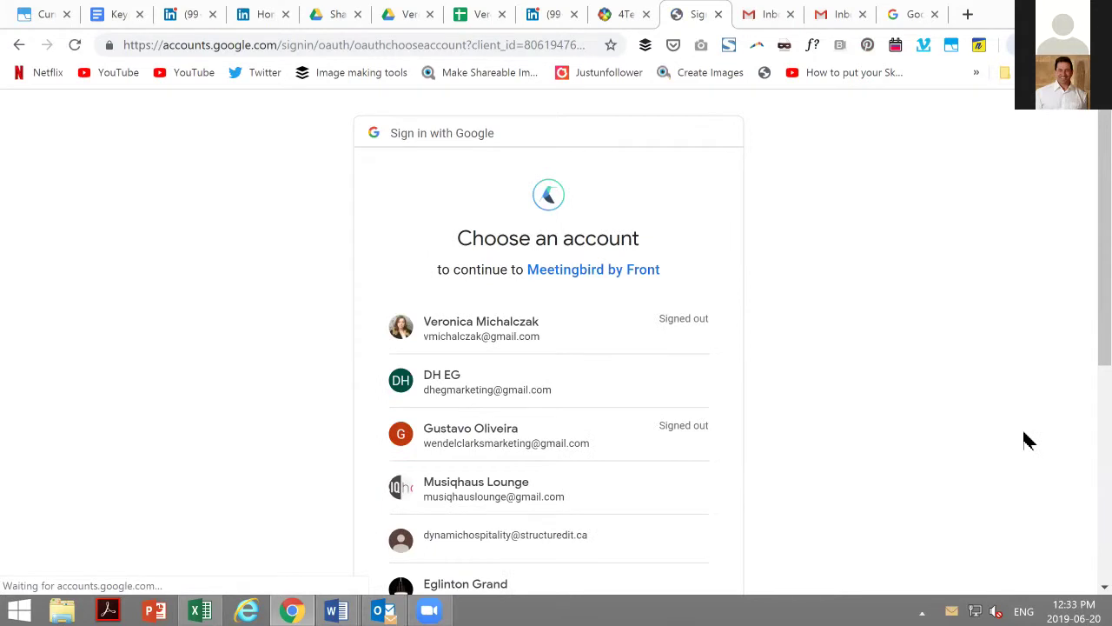
scroll(1012, 392, "down", 2)
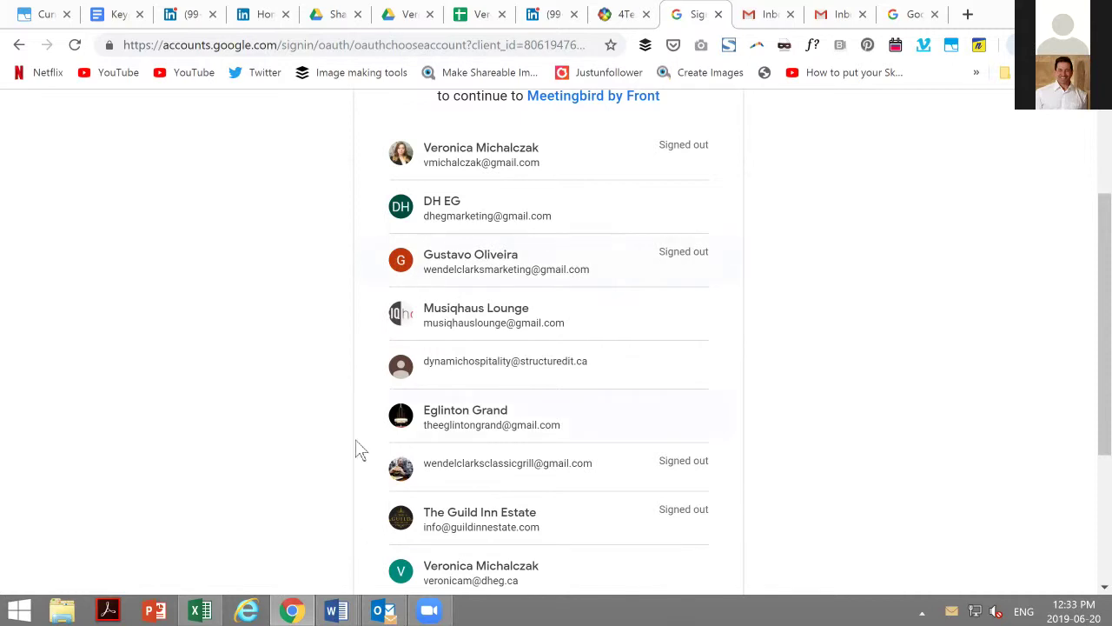
left_click(481, 575)
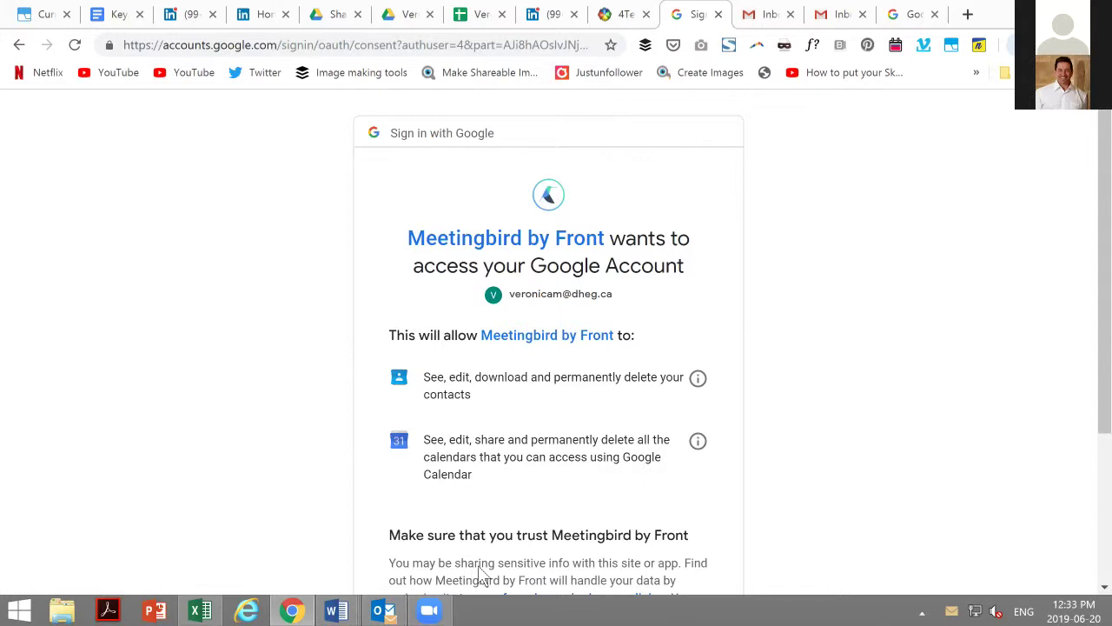
scroll(1095, 548, "down", 3)
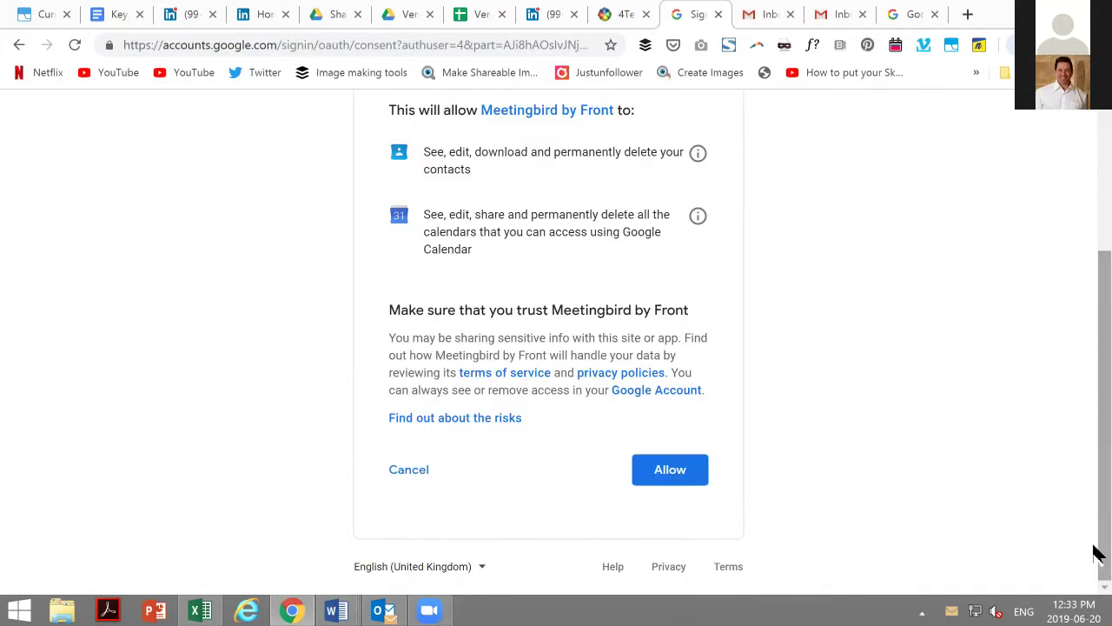
left_click(684, 470)
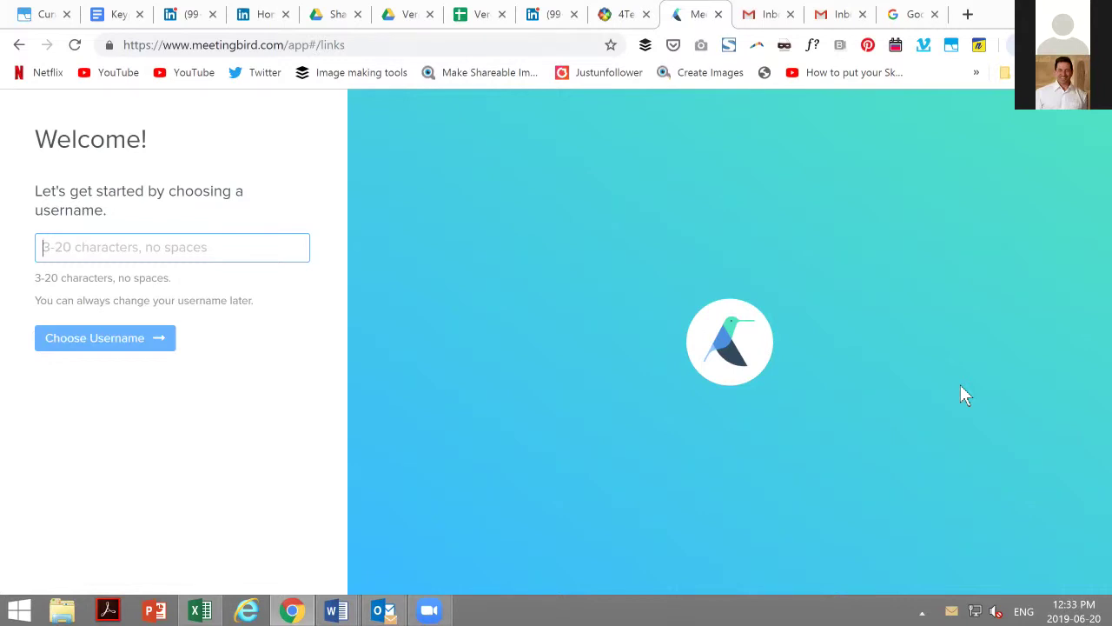
Step: Try submitting DynamicHospitality as the Meetingbird username
type("Veronica")
type("i")
key("BackSpace")
type("ica Mi")
key("BackSpace")
key("BackSpace")
key("BackSpace")
key("BackSpace")
key("BackSpace")
key("BackSpace")
key("BackSpace")
key("BackSpace")
key("BackSpace")
key("BackSpace")
key("BackSpace")
type("Dyanmo")
key("BackSpace")
key("BackSpace")
key("BackSpace")
key("BackSpace")
type("namicH")
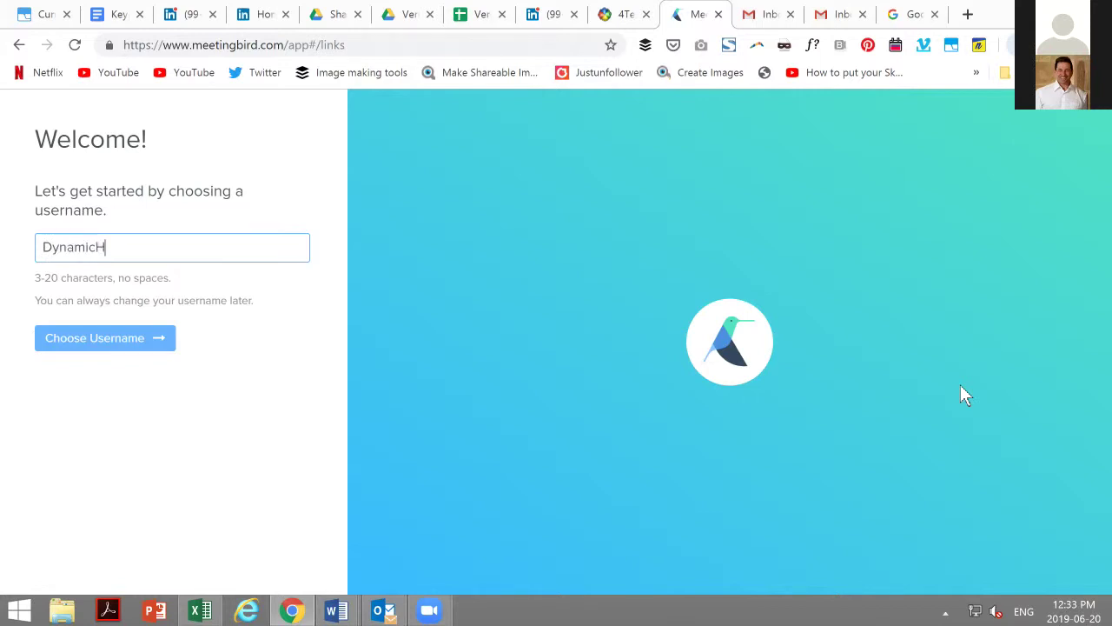
type("ospitality")
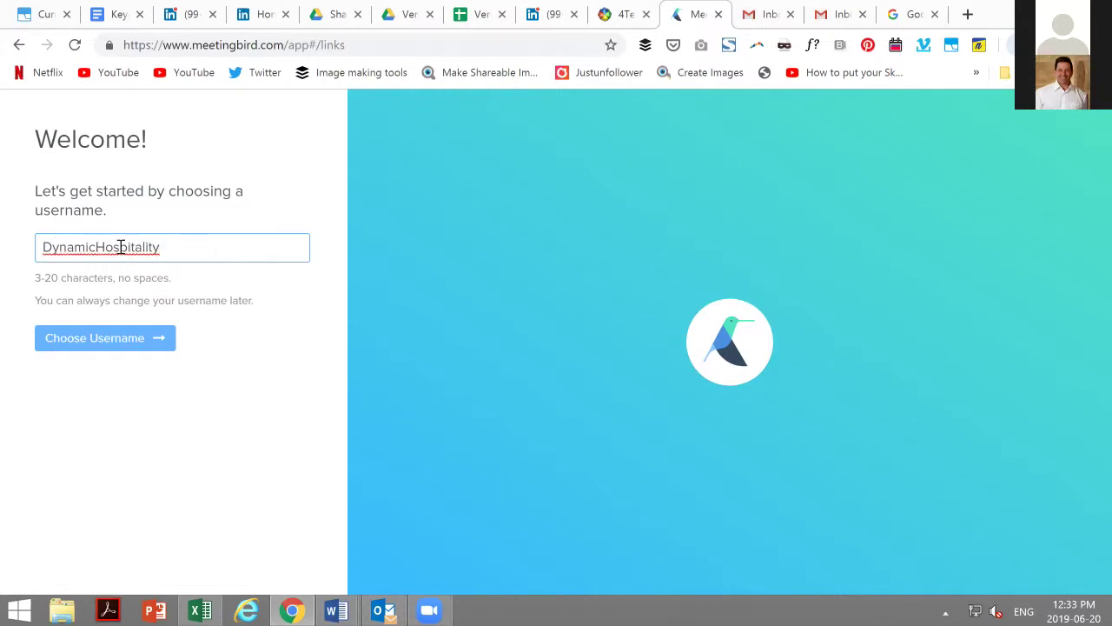
left_click(126, 337)
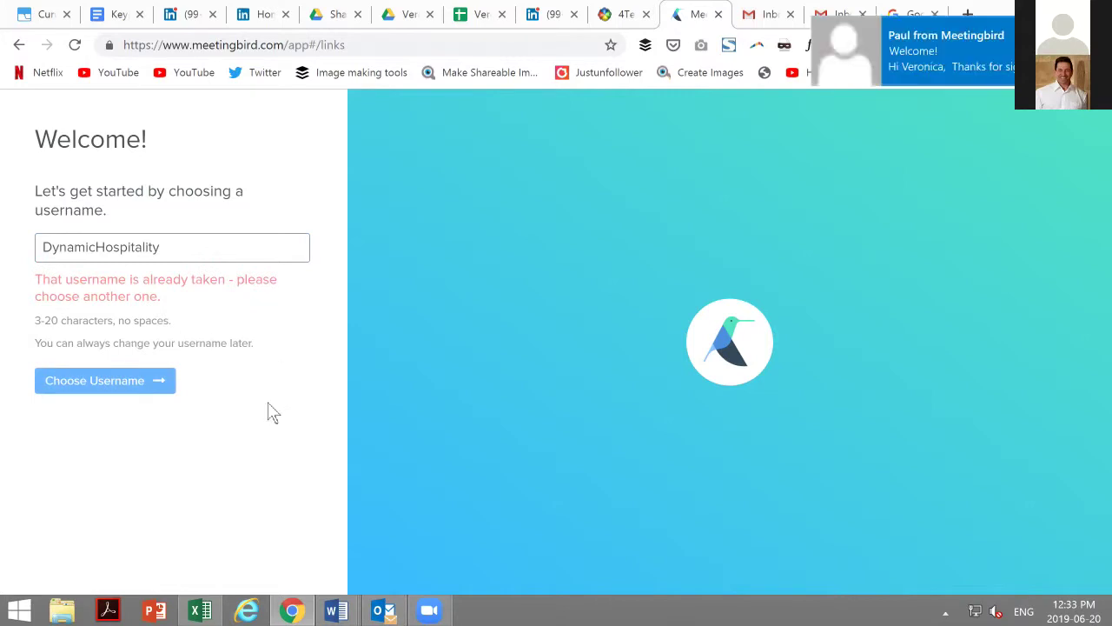
Step: Replace the taken username with the user's full name, choose Individual Use, and dismiss the welcome
left_click(183, 253)
key("ctrl+a")
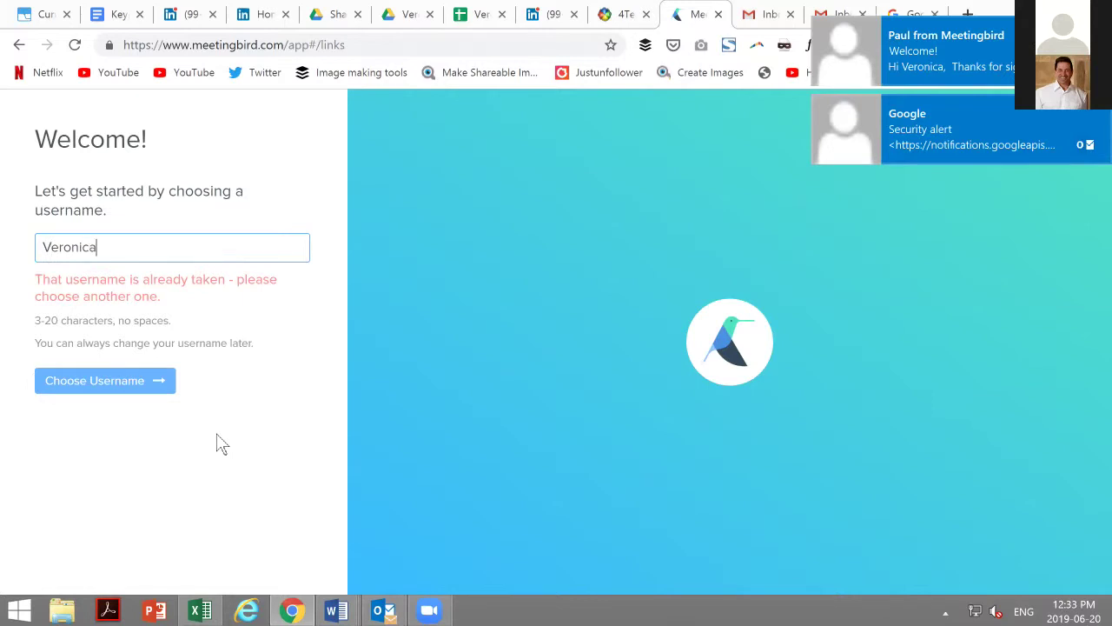
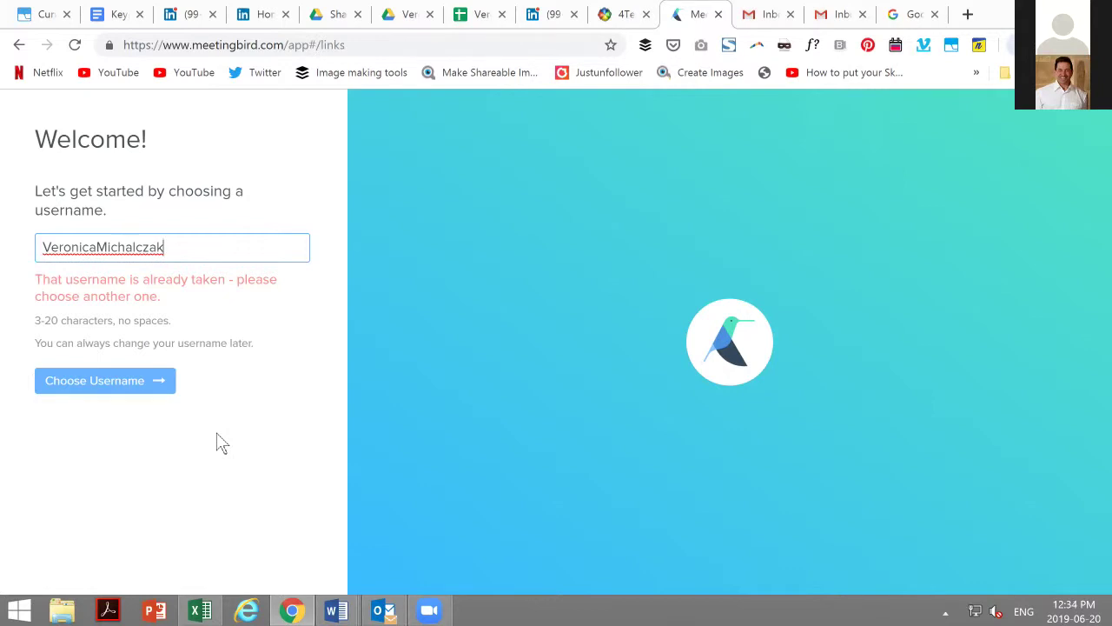
left_click(94, 384)
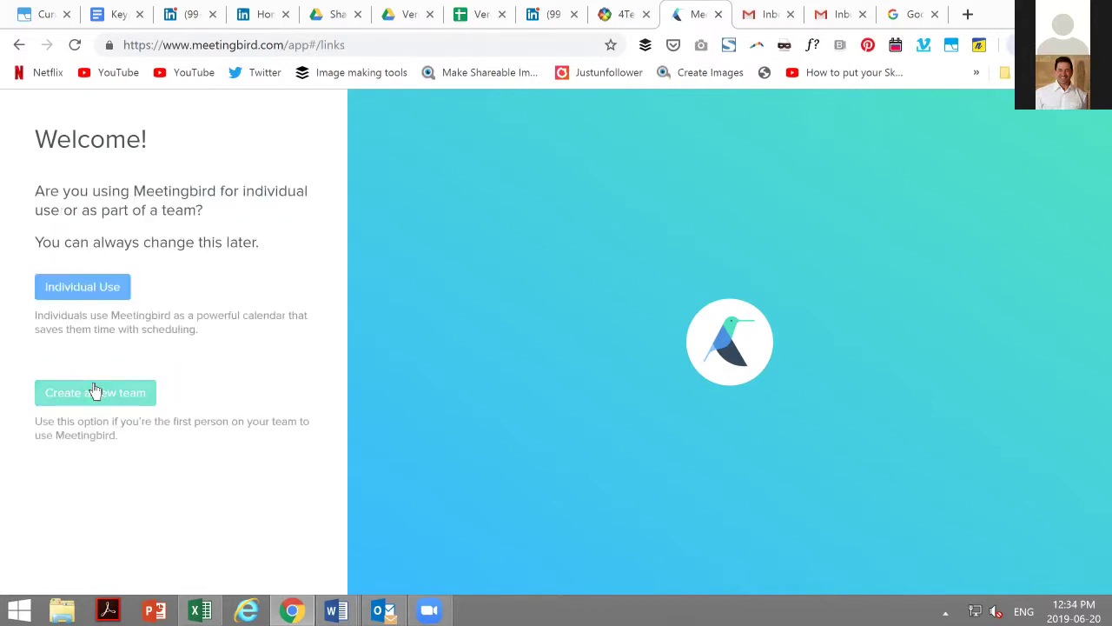
left_click(98, 290)
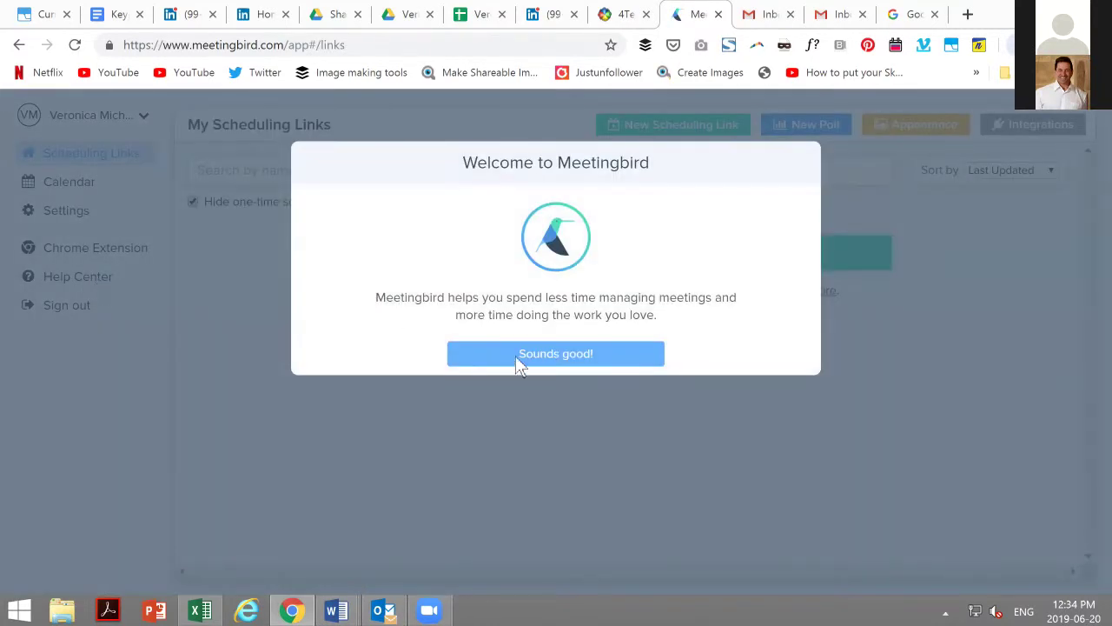
left_click(516, 356)
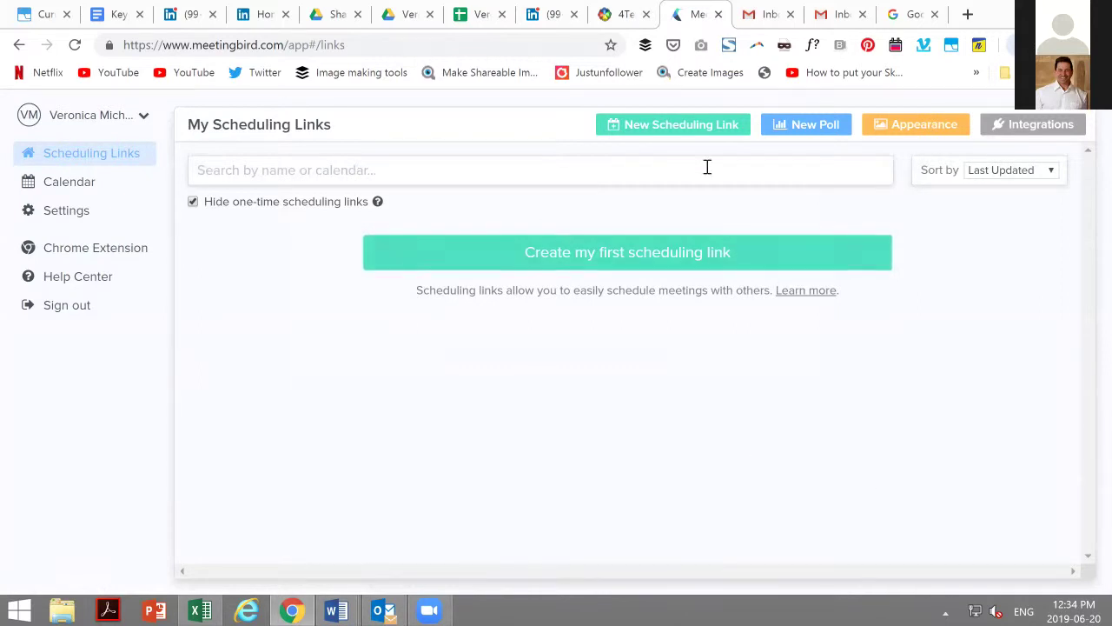
Step: Create the first scheduling link with a custom URL ending in 'Chat'
left_click(670, 259)
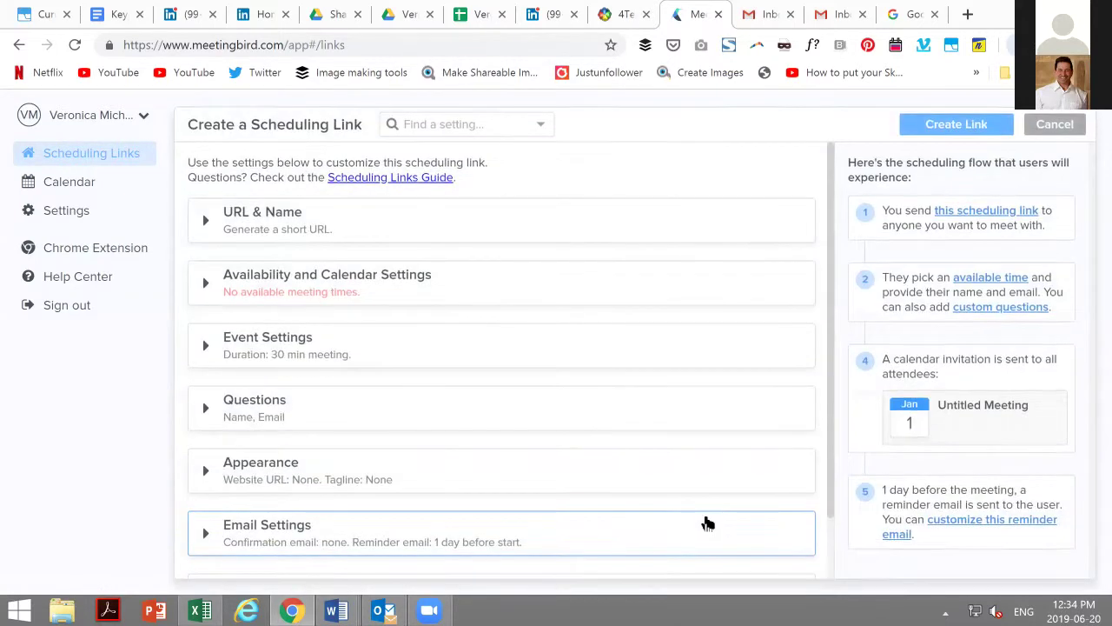
left_click(281, 223)
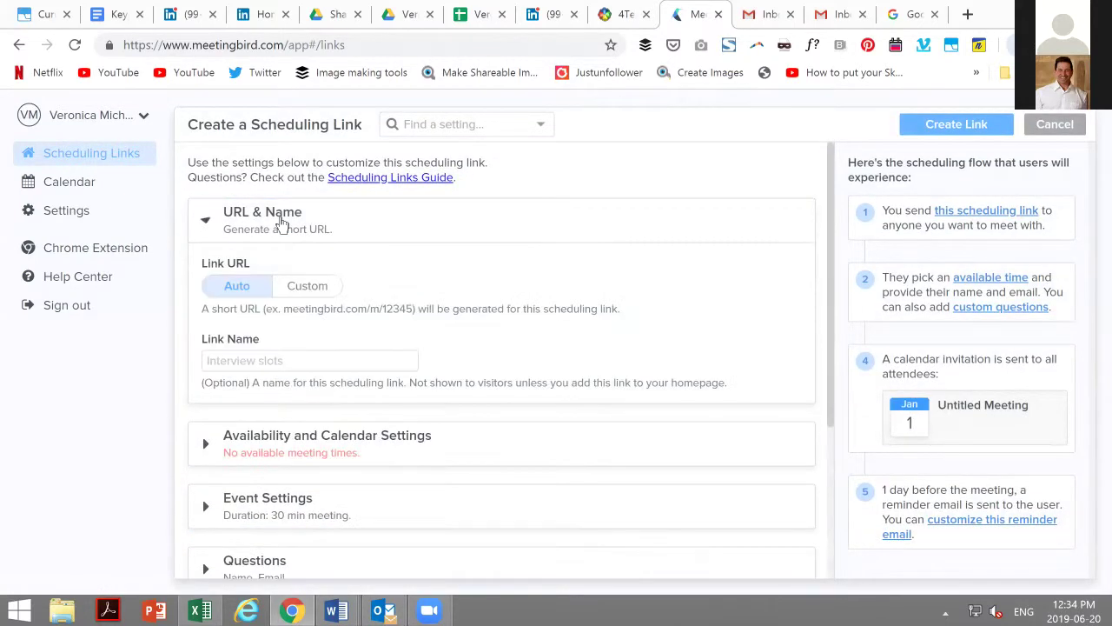
left_click(310, 290)
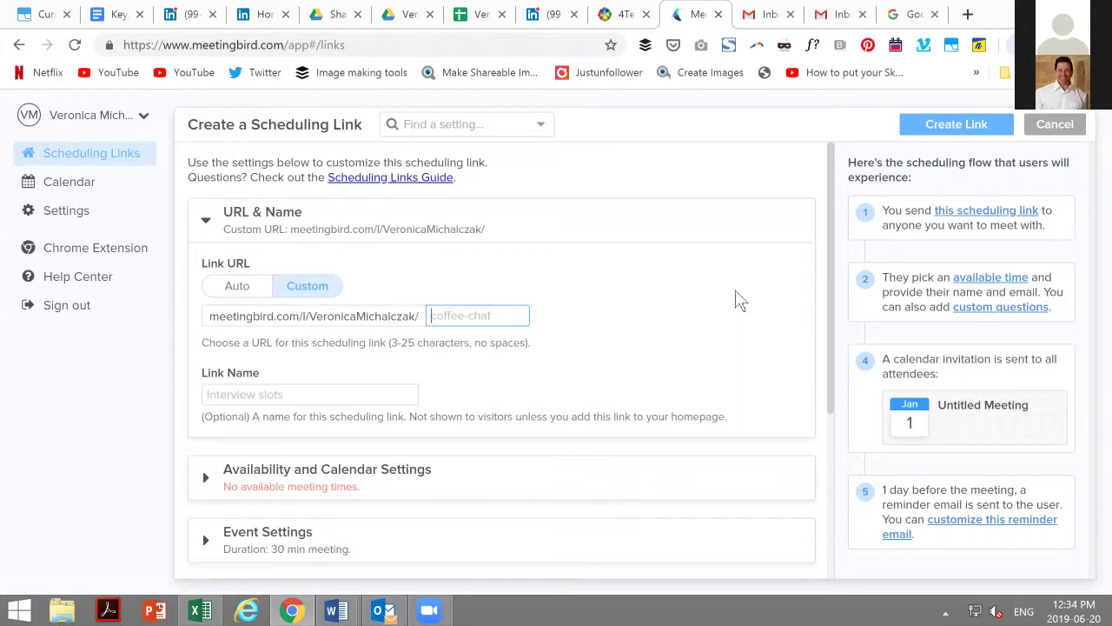
type("Cag")
key("BackSpace")
type("hat")
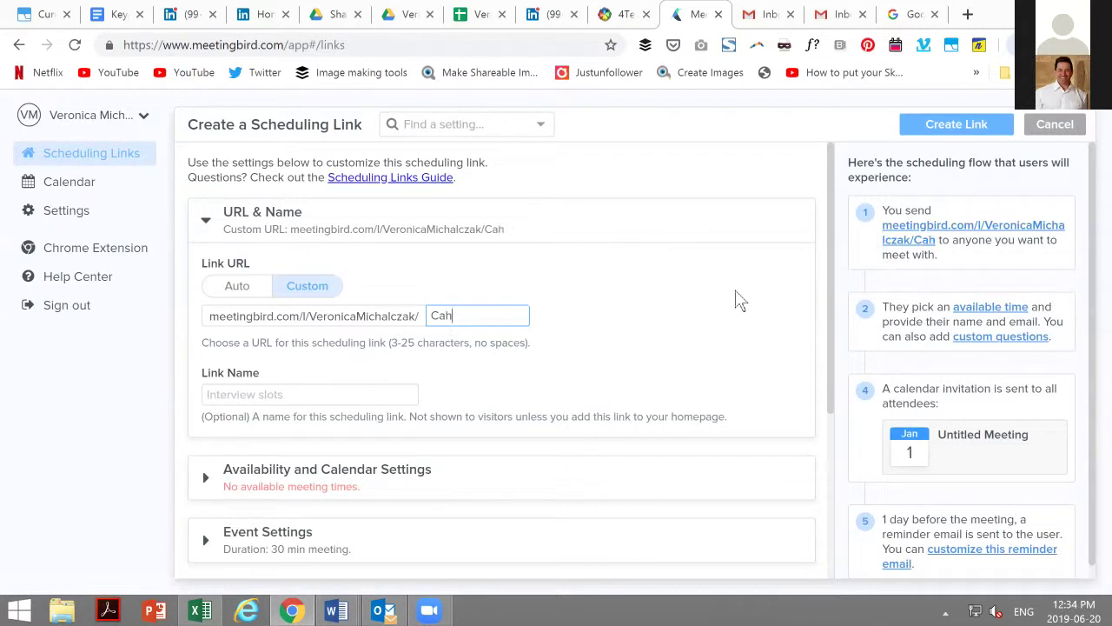
double_click(452, 317)
right_click(452, 318)
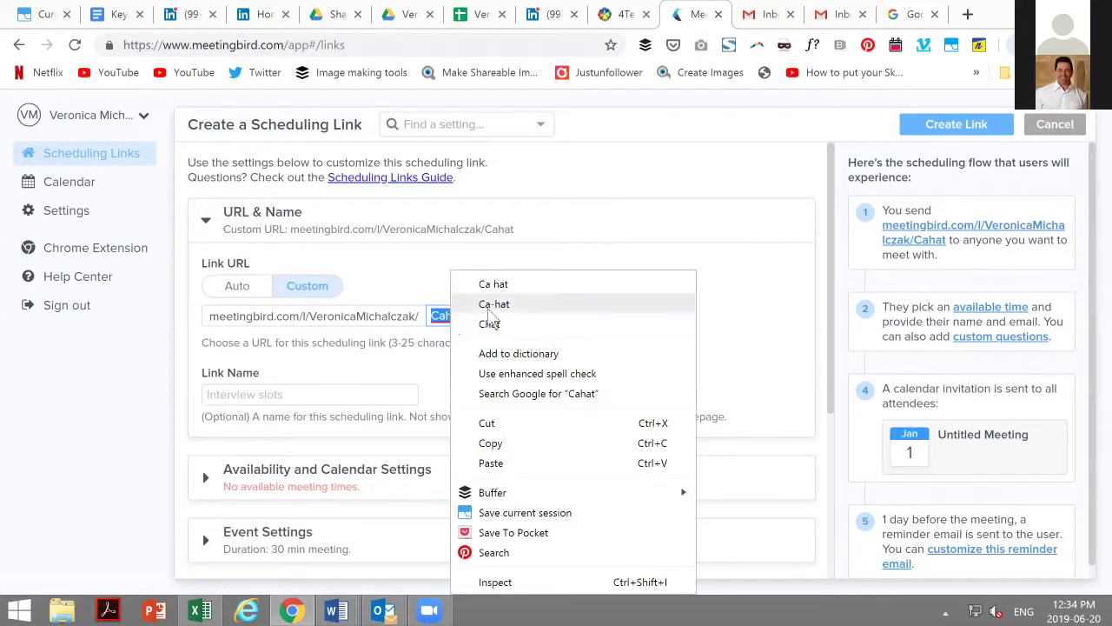
left_click(507, 330)
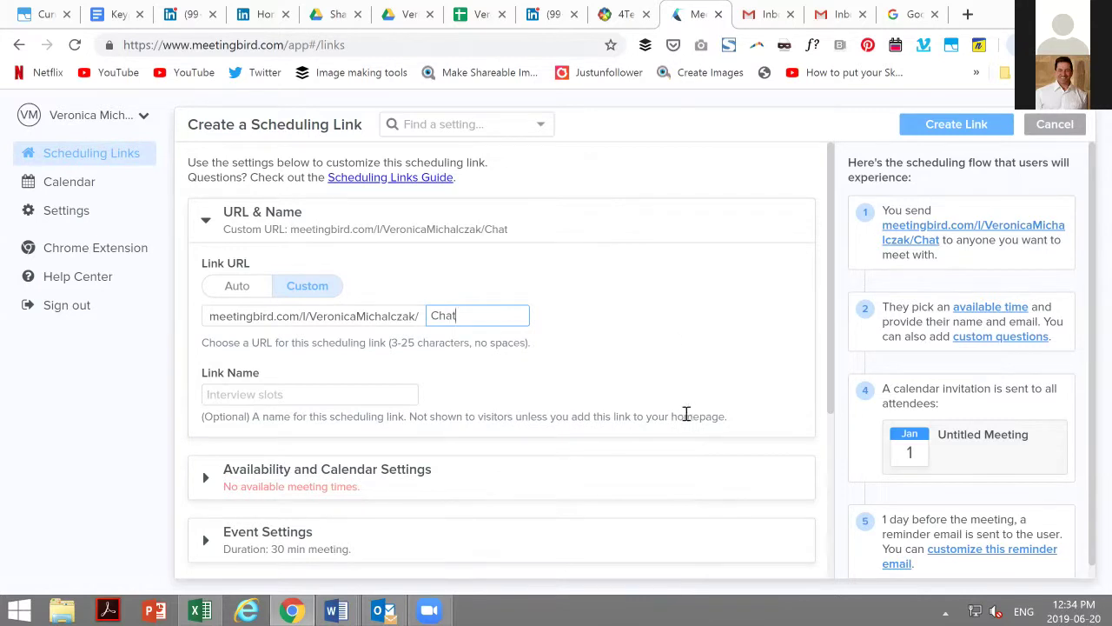
Step: Name the link '15 Minute Meeting'
left_click(263, 394)
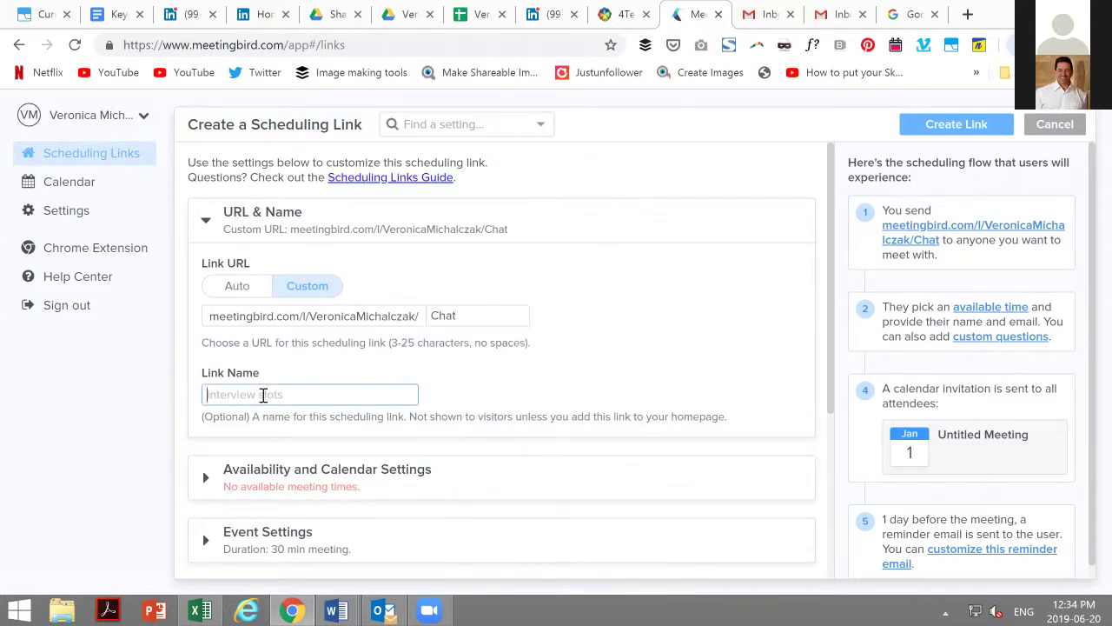
type("15 Minute Meeting")
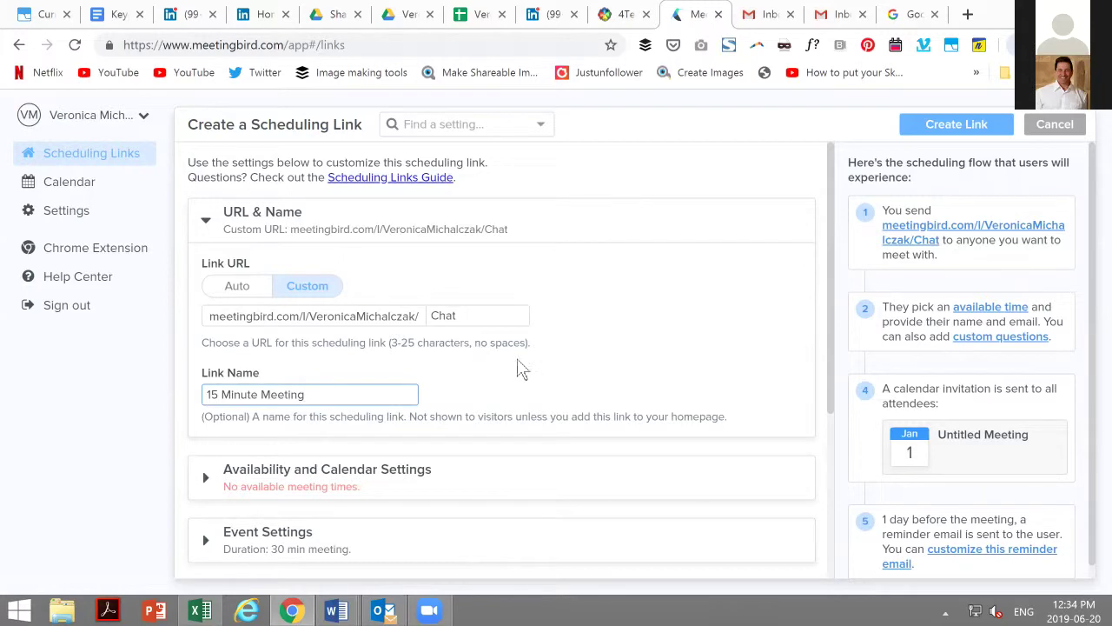
scroll(569, 376, "down", 1)
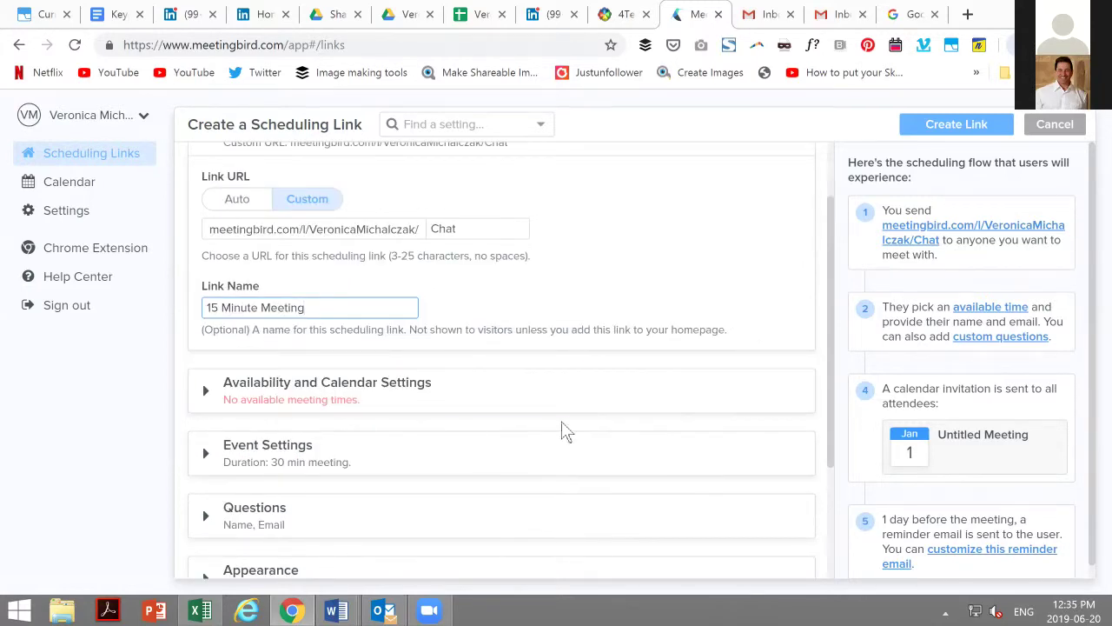
Step: Make availability recurring and mark Monday to Saturday, 10 AM to 5 PM, on the weekly grid
left_click(304, 391)
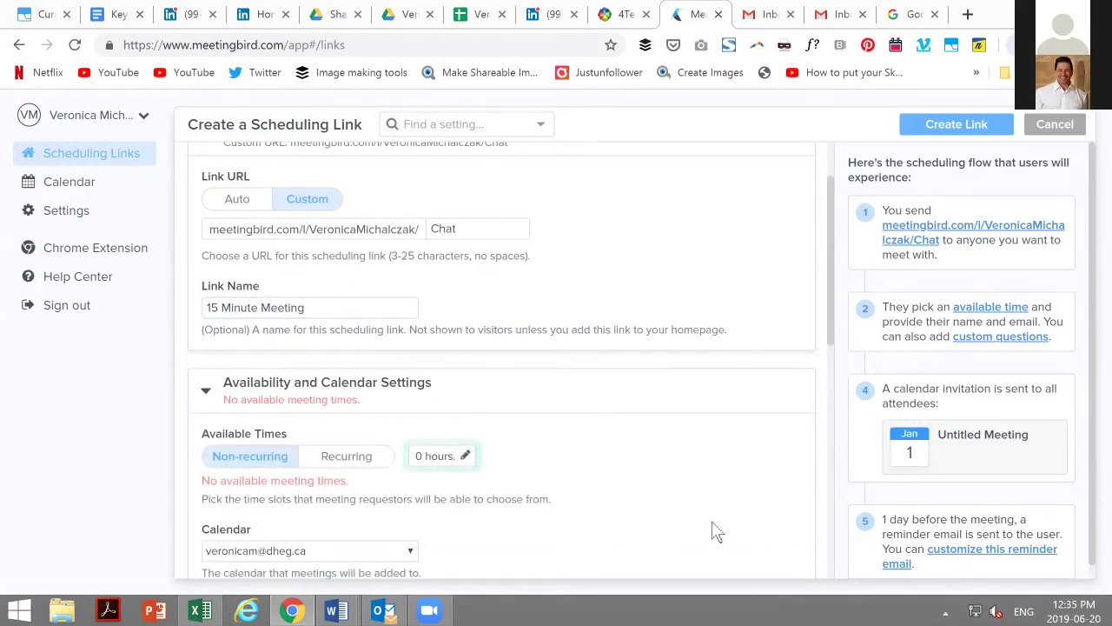
scroll(747, 529, "down", 3)
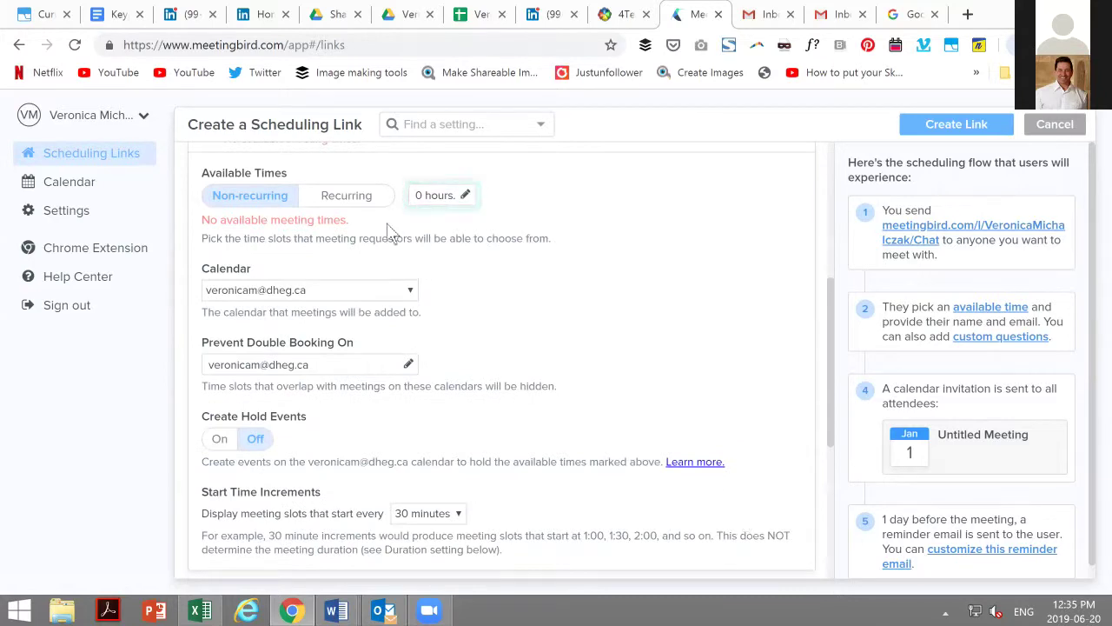
left_click(360, 209)
left_click(440, 206)
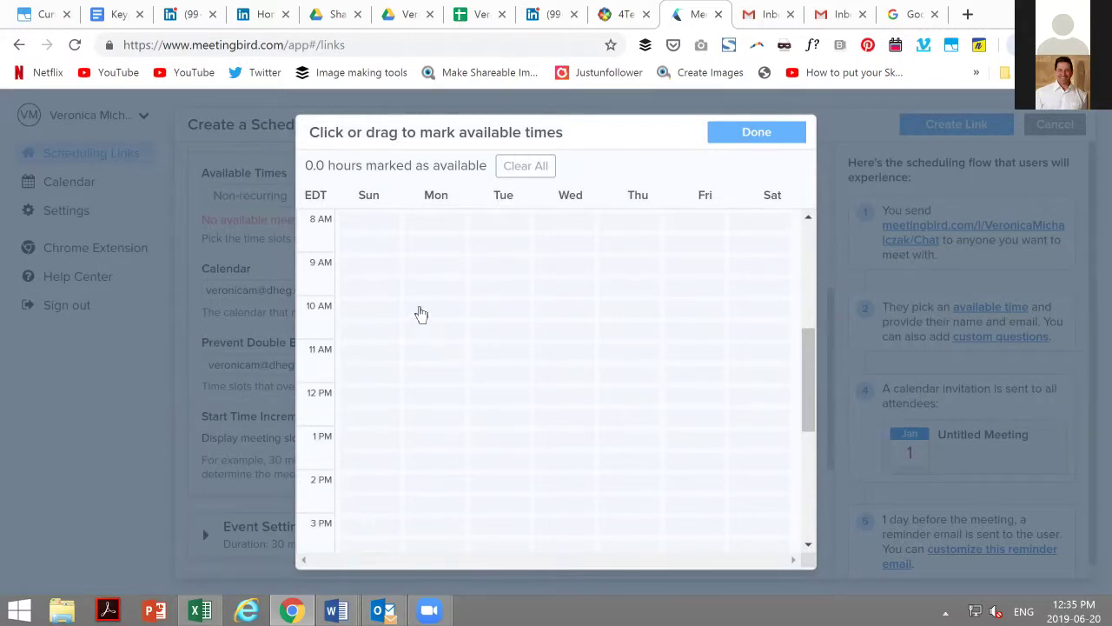
left_click_drag(420, 313, 479, 613)
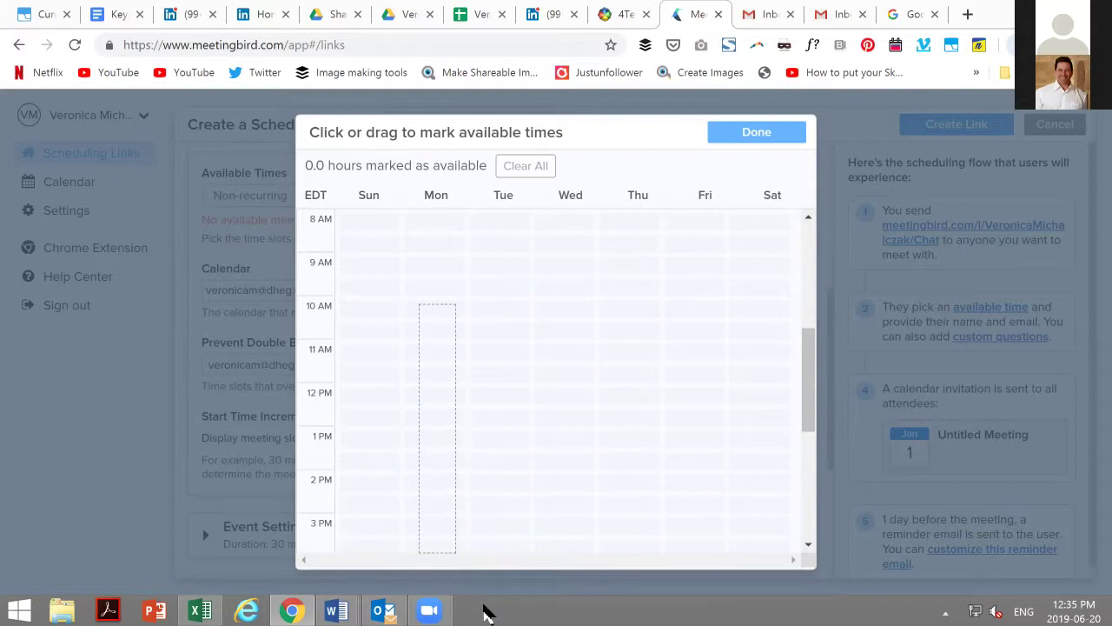
left_click(422, 309)
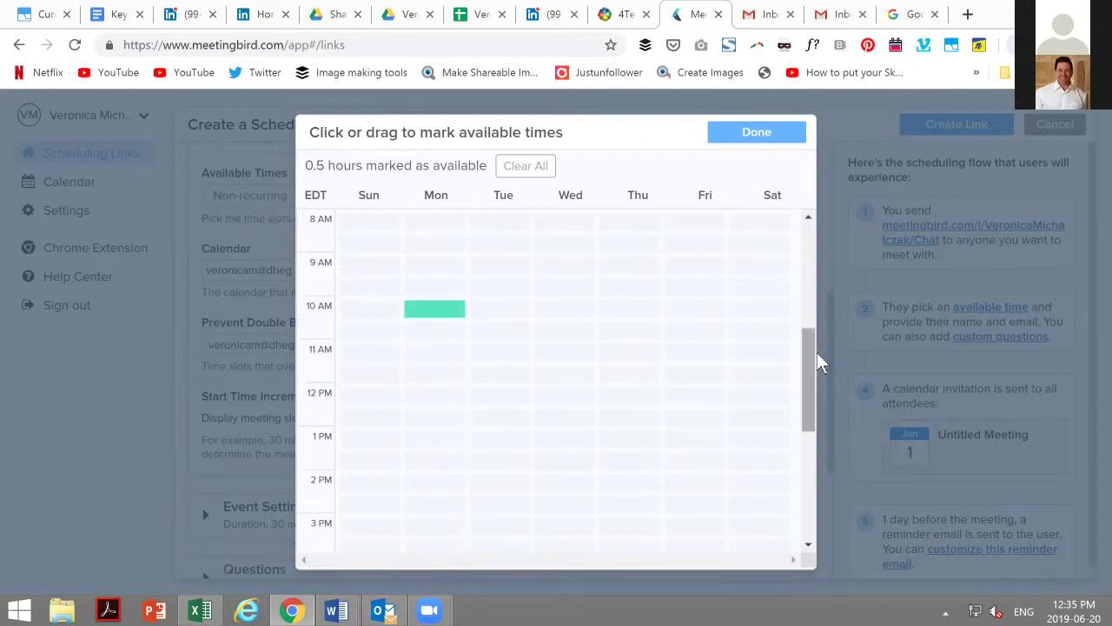
left_click_drag(809, 358, 812, 396)
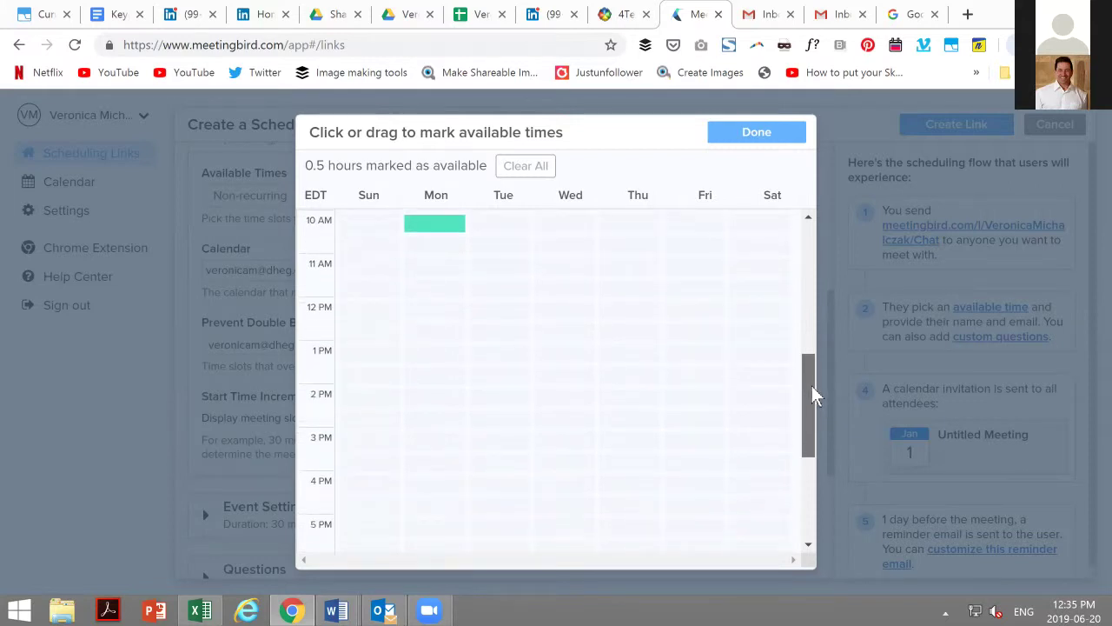
left_click(438, 229)
left_click_drag(430, 222, 734, 514)
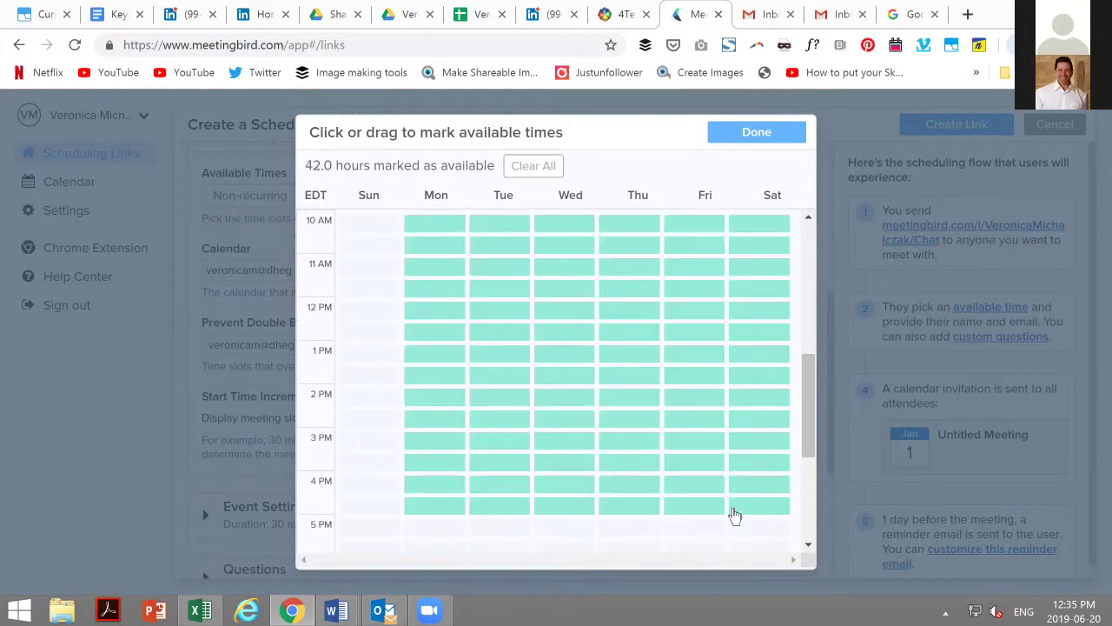
Step: Remove all Saturday slots from 10 AM to 4:30 PM and confirm 35 weekly hours
left_click(757, 230)
left_click(758, 249)
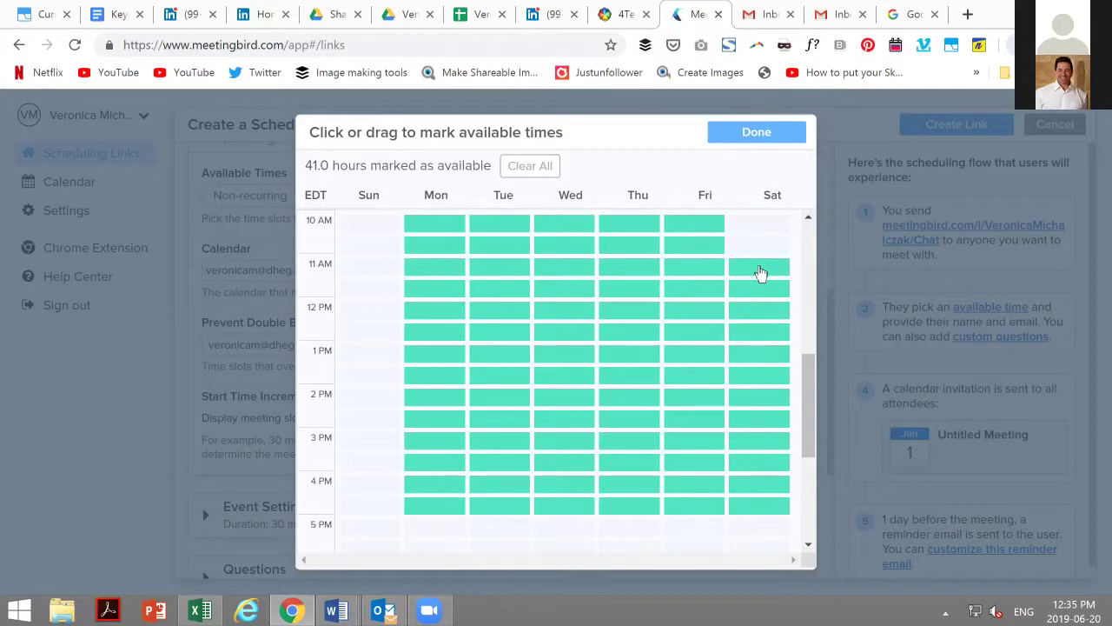
left_click(763, 273)
left_click(762, 293)
left_click(765, 315)
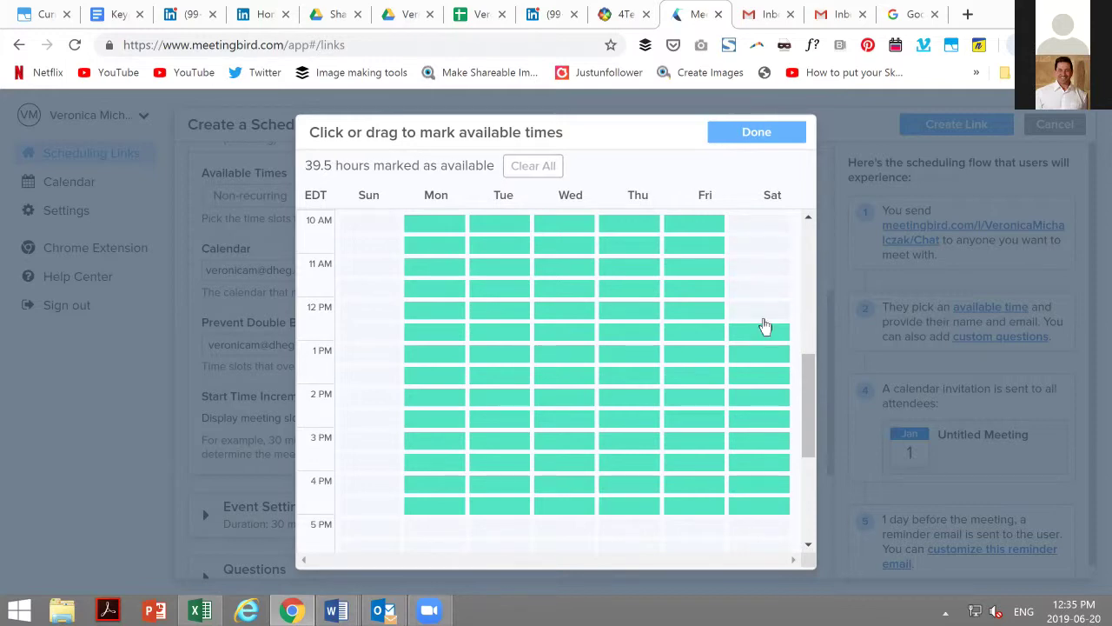
left_click(761, 332)
left_click(768, 359)
left_click(768, 382)
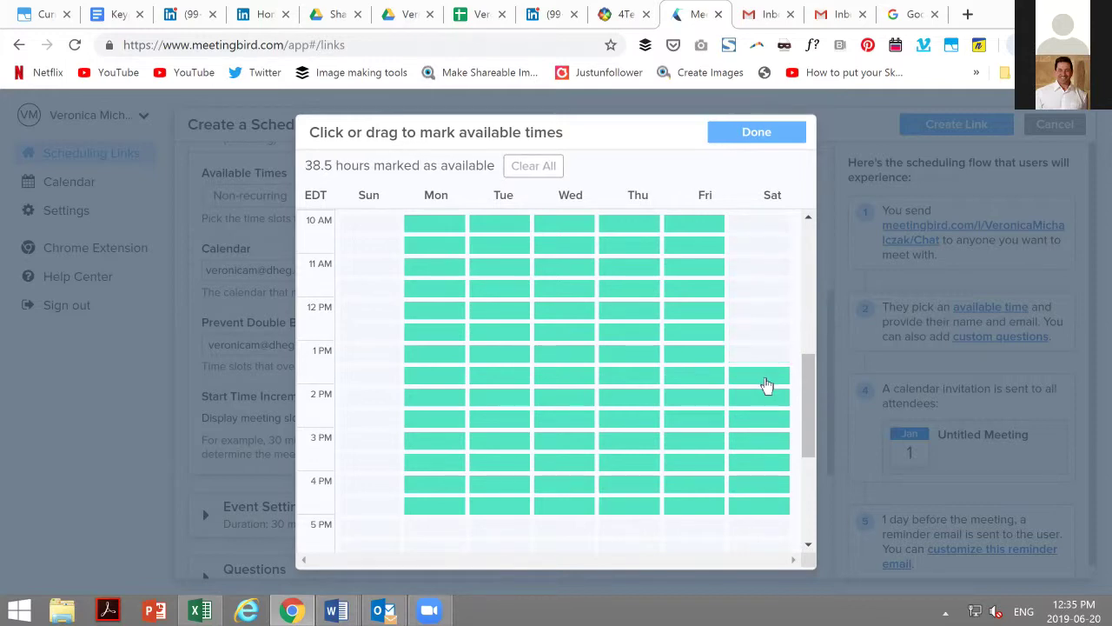
left_click(762, 397)
left_click(762, 419)
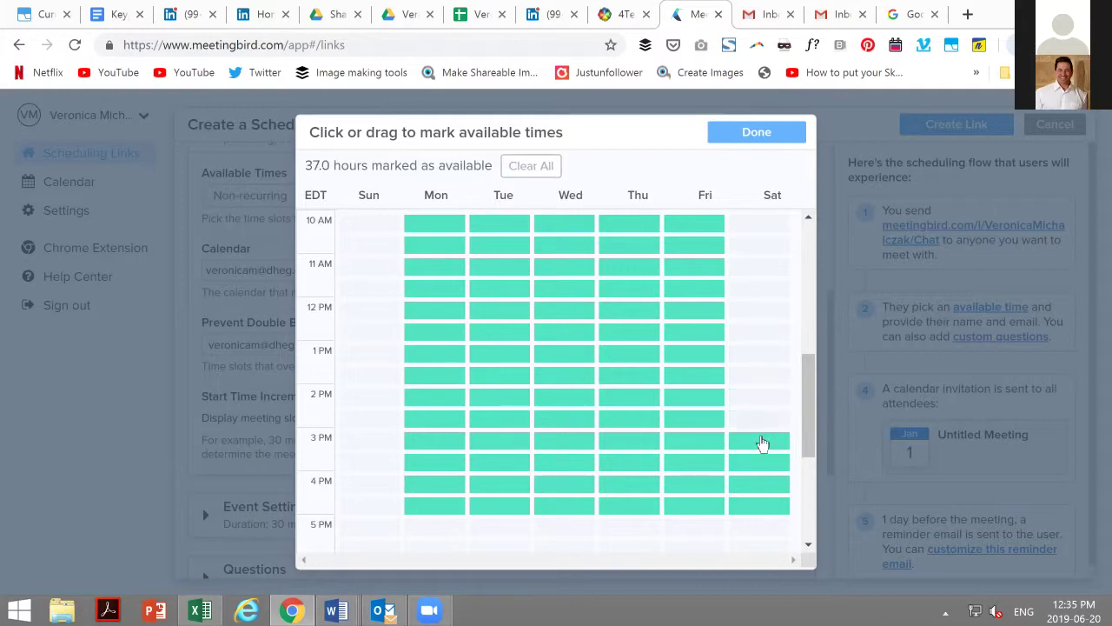
left_click(762, 441)
left_click(761, 462)
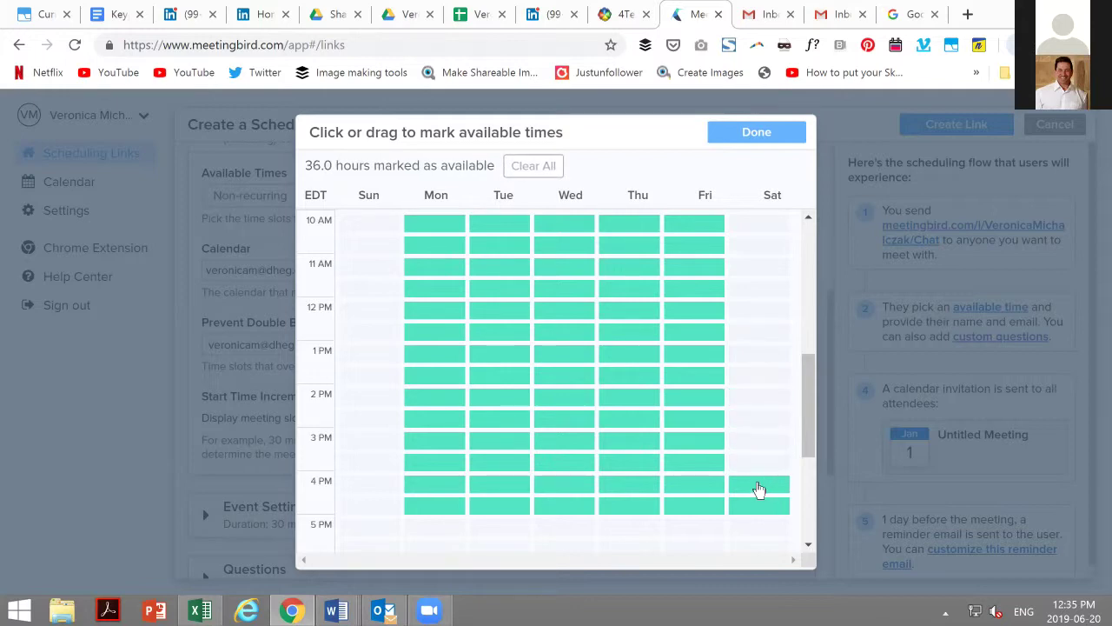
left_click(759, 487)
left_click(762, 508)
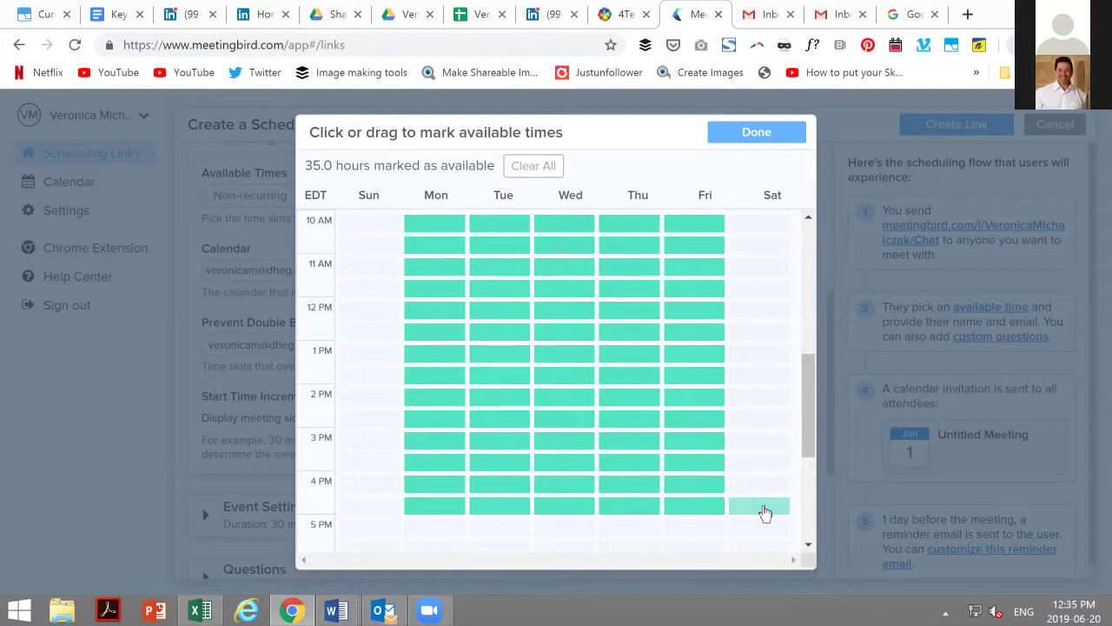
left_click(746, 132)
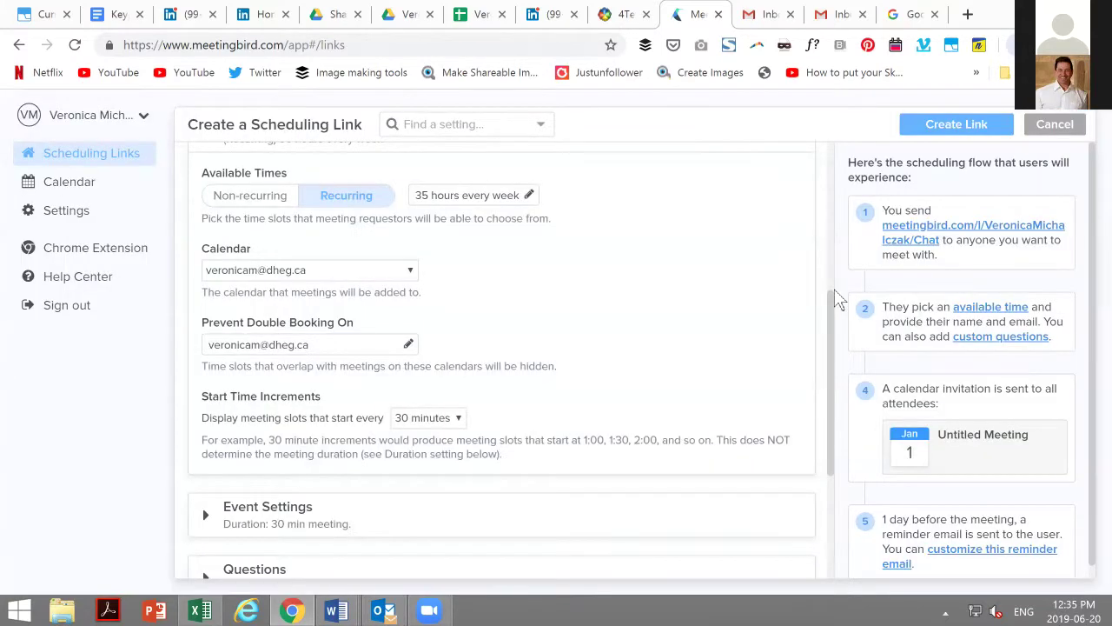
Step: Set the meeting duration to 15 min in Event Settings
scroll(735, 340, "down", 2)
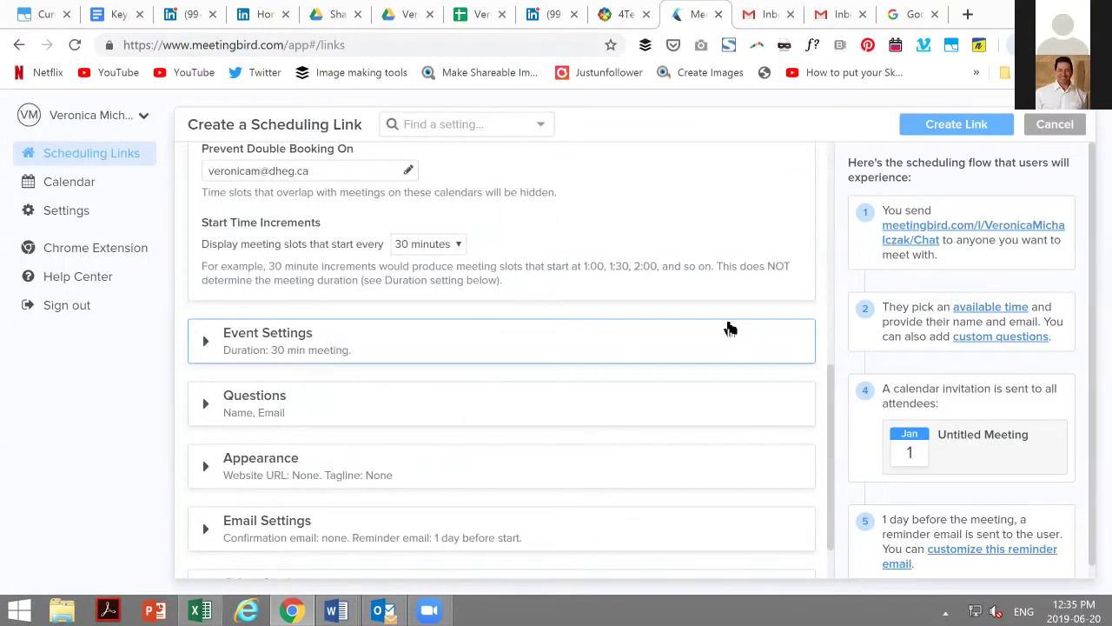
scroll(727, 326, "down", 1)
left_click(322, 281)
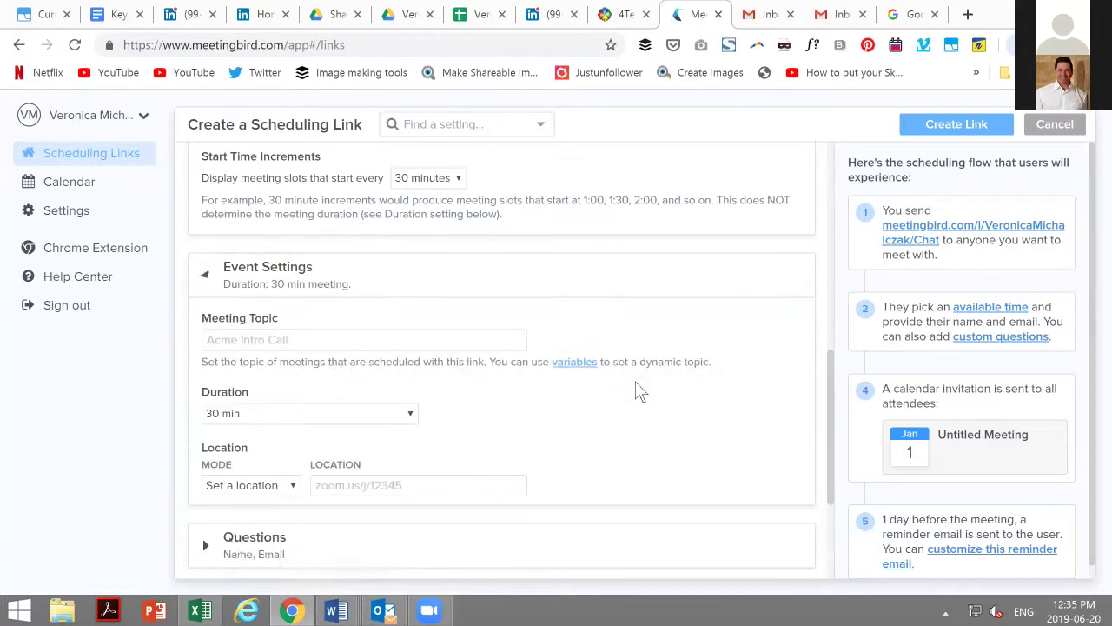
left_click(319, 418)
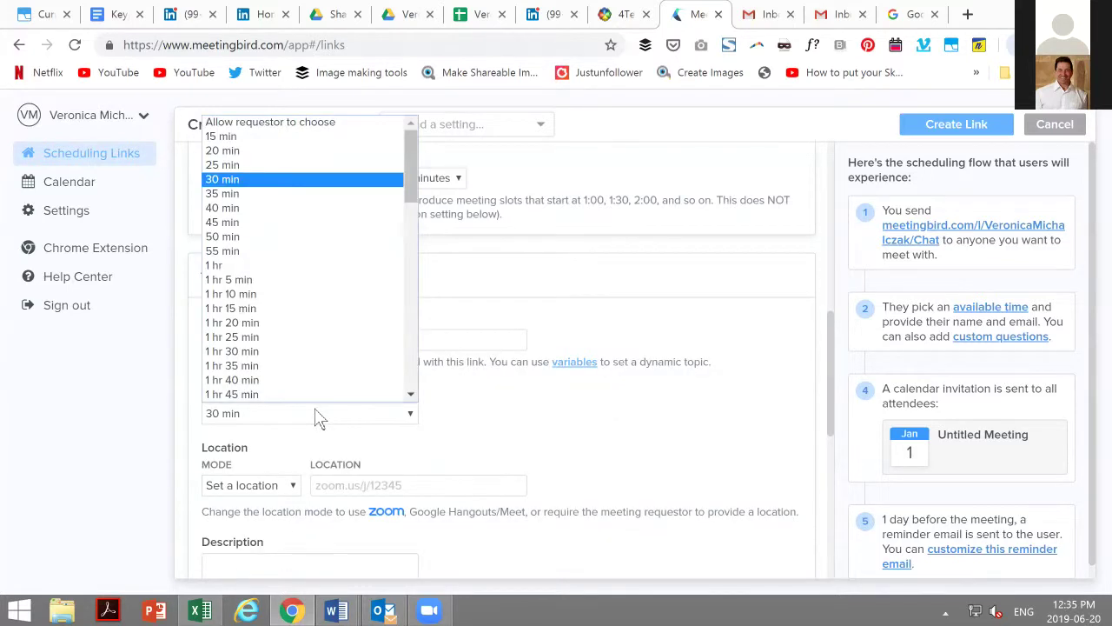
left_click(246, 141)
Step: Enter the description '15 Minute Meeting to discuss your needs', correcting the spelling of 'discuss'
scroll(711, 318, "down", 3)
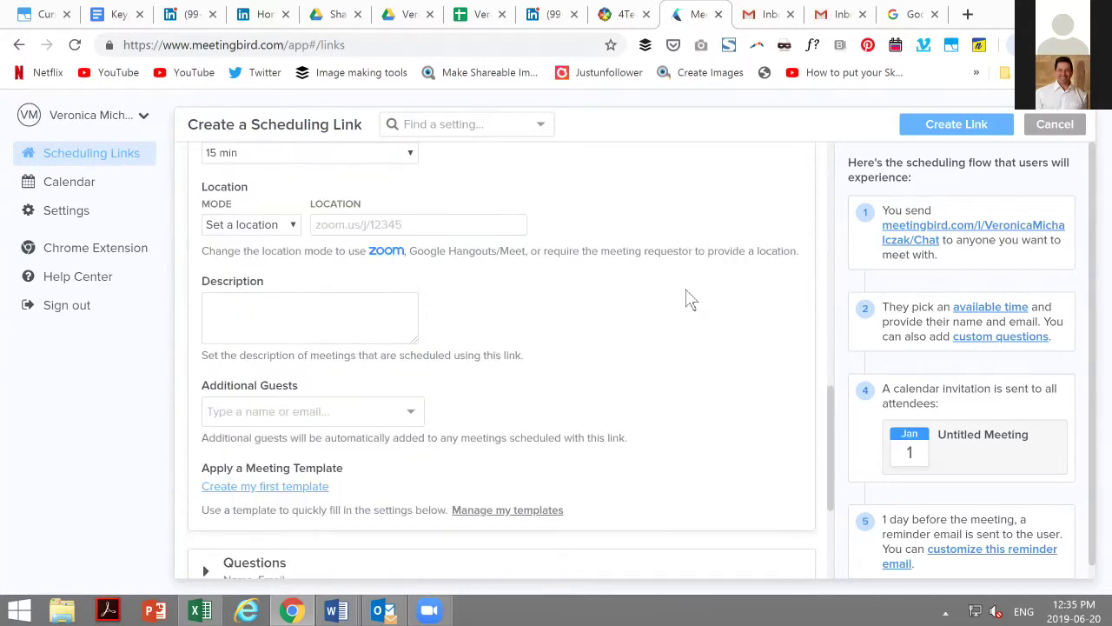
left_click(316, 314)
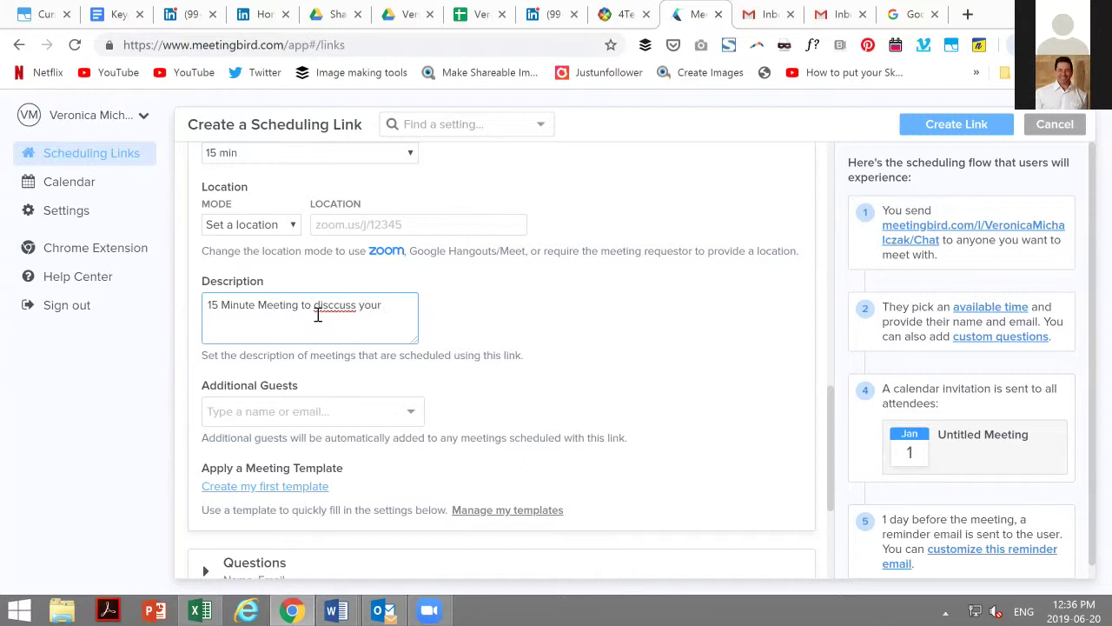
type("eds")
right_click(323, 308)
left_click(351, 286)
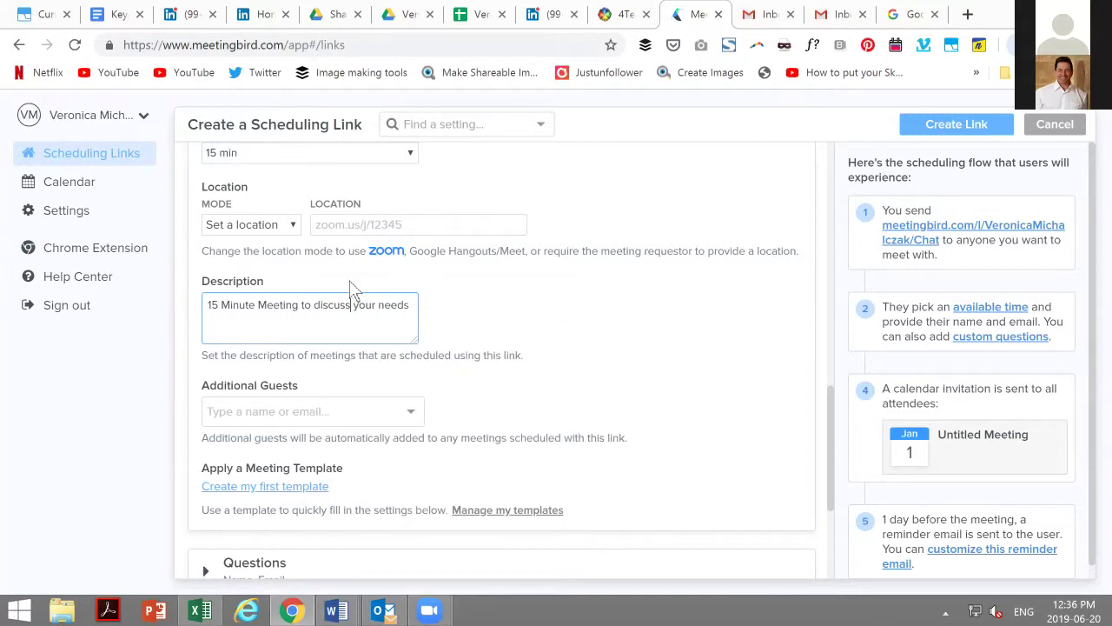
Step: Add a freeform 'Phone' question to the scheduling link
scroll(574, 408, "down", 3)
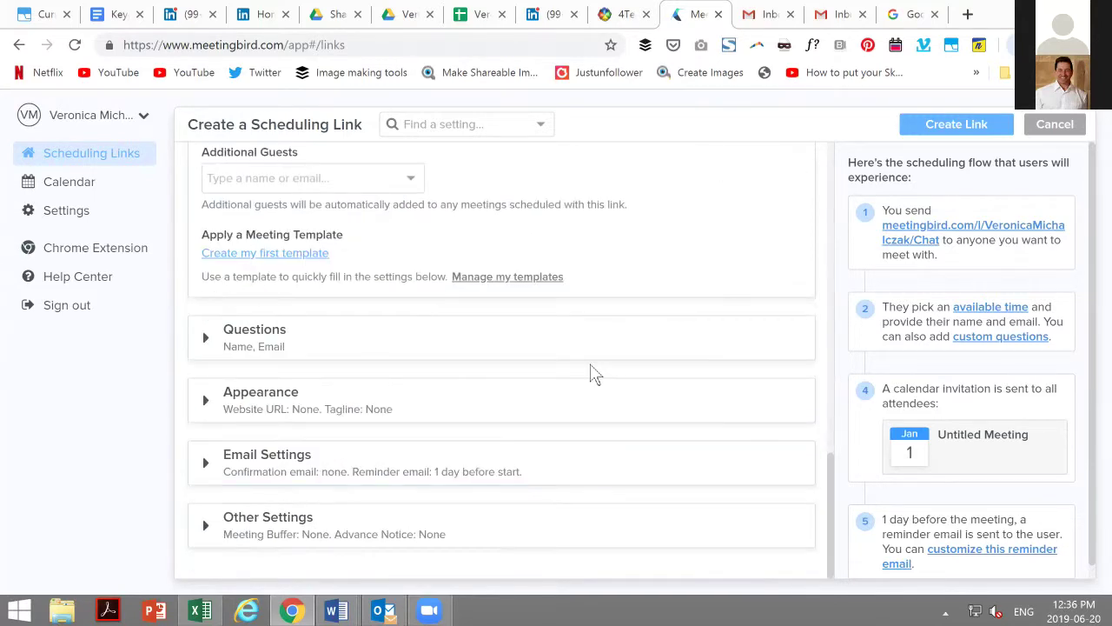
left_click(290, 340)
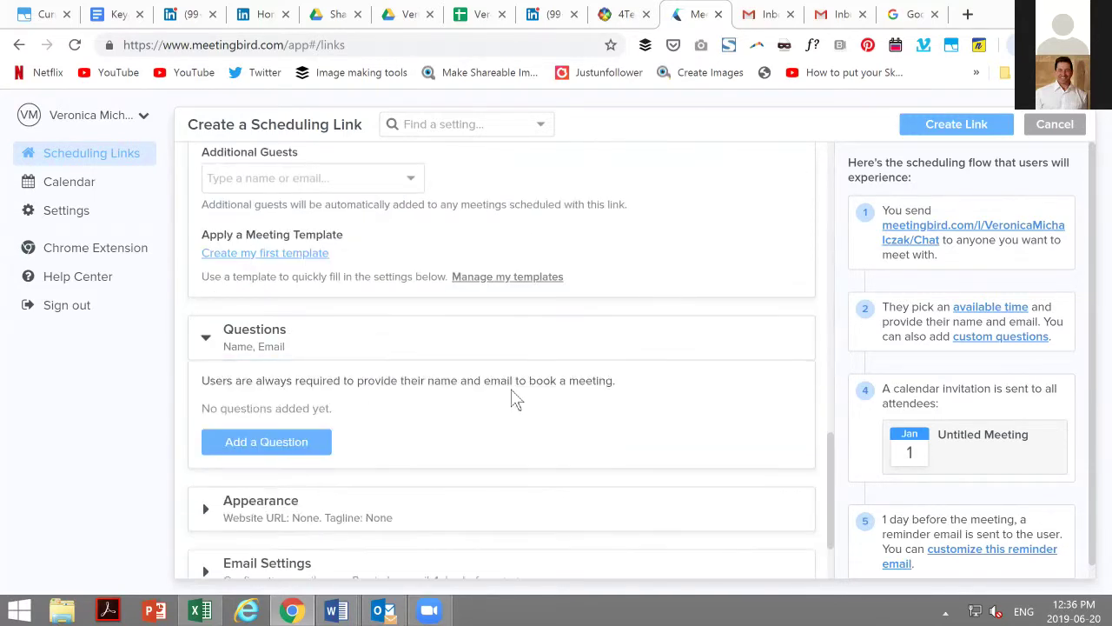
left_click(271, 443)
type("Phone")
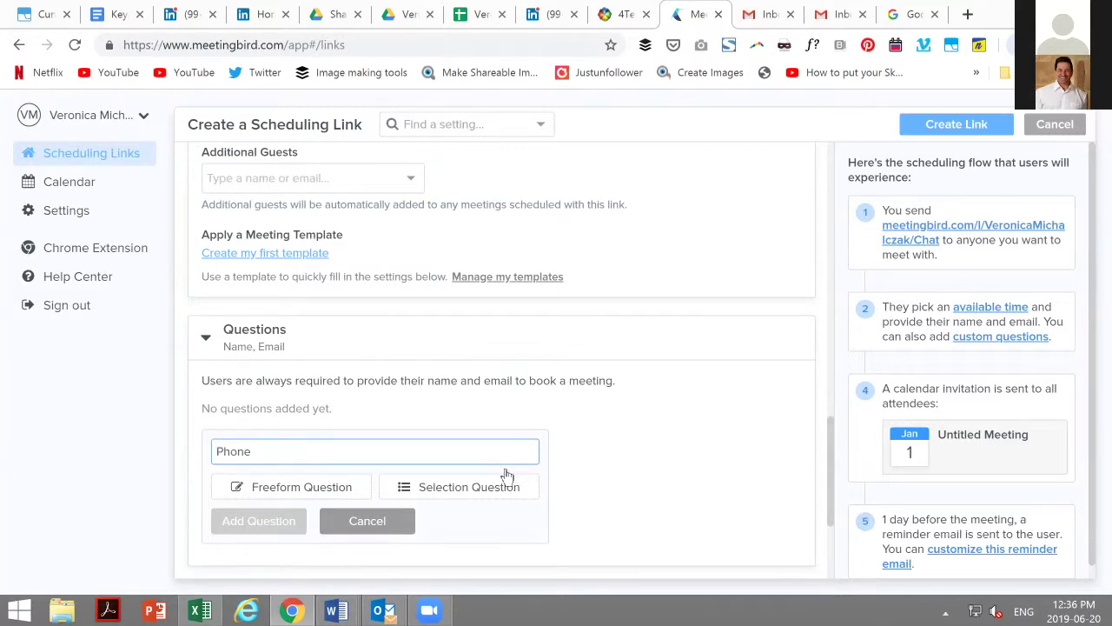
scroll(507, 477, "down", 2)
left_click(315, 315)
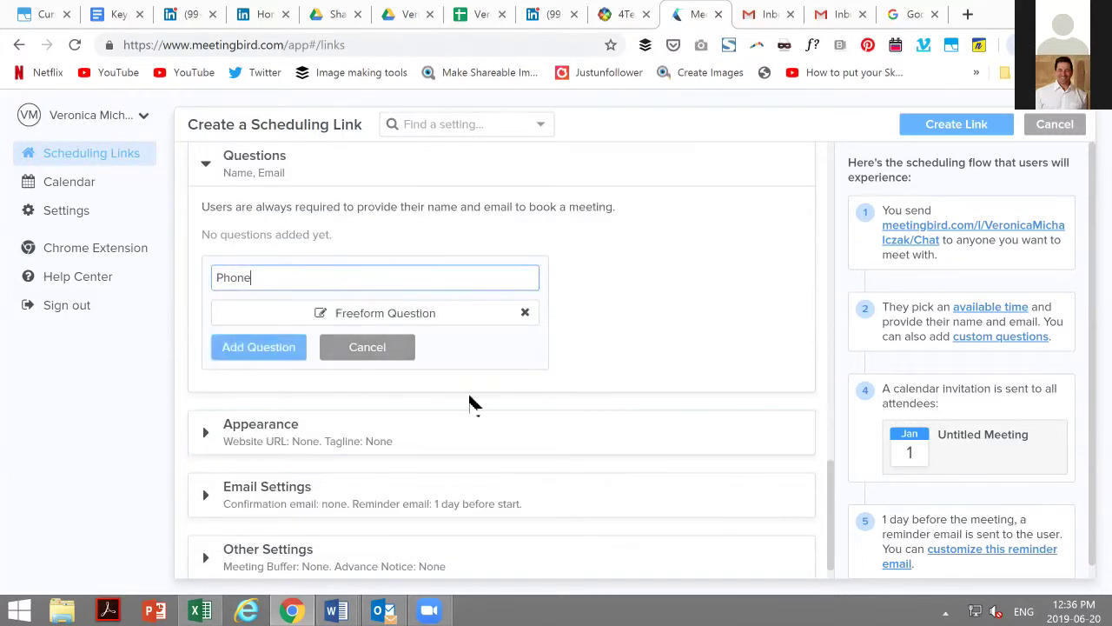
left_click(276, 347)
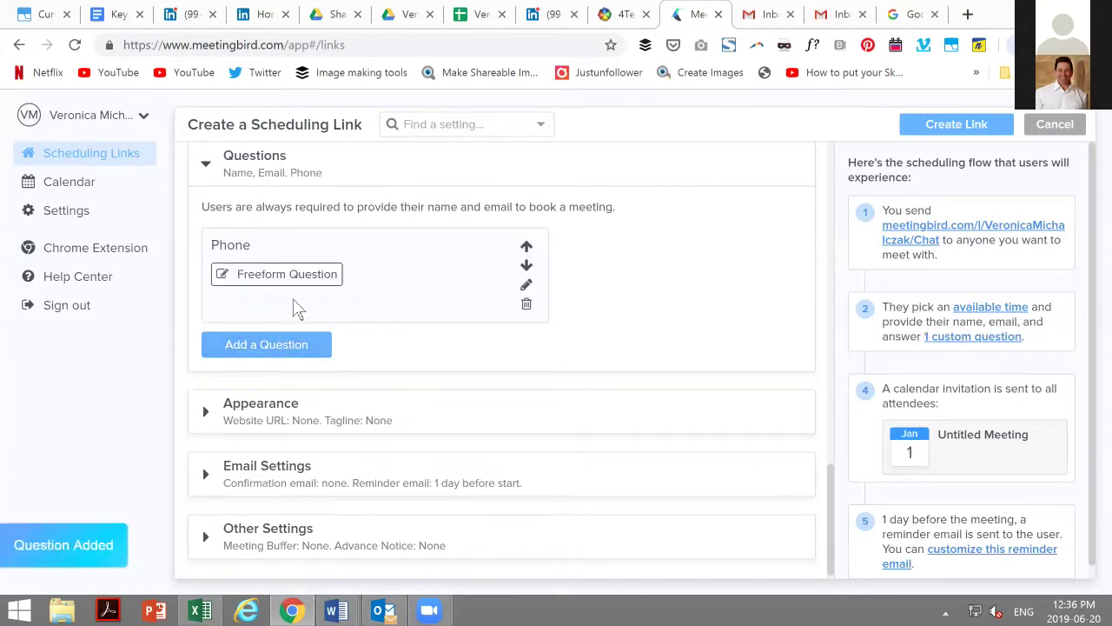
Step: Start a second question reading 'Your Linkedin', then switch to LinkedIn
left_click(276, 345)
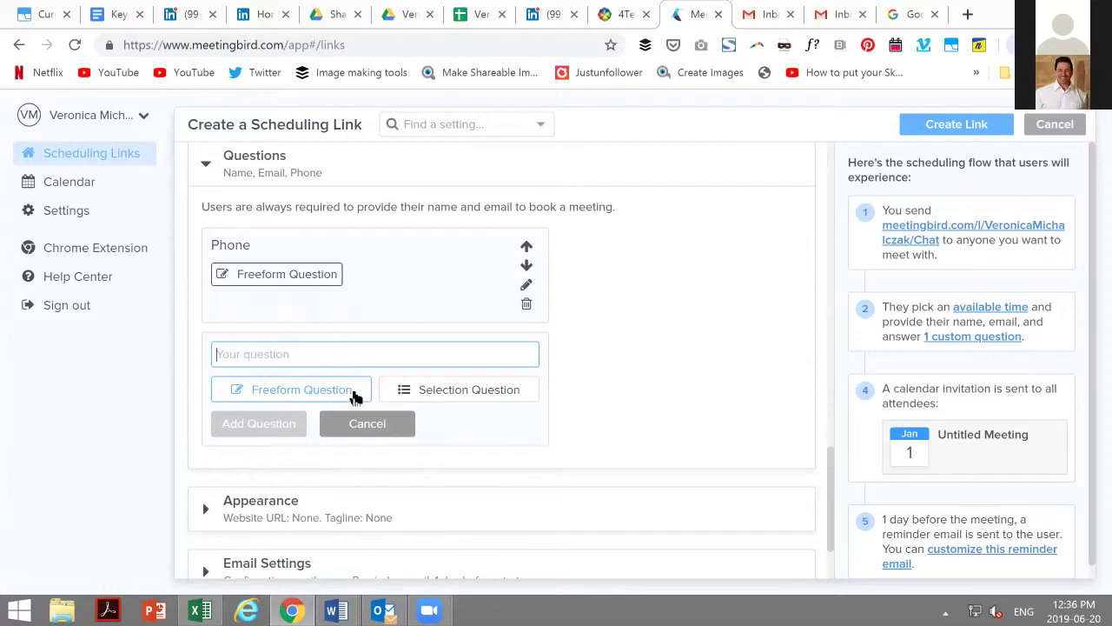
type("Your Linkedin Profile URL: IE")
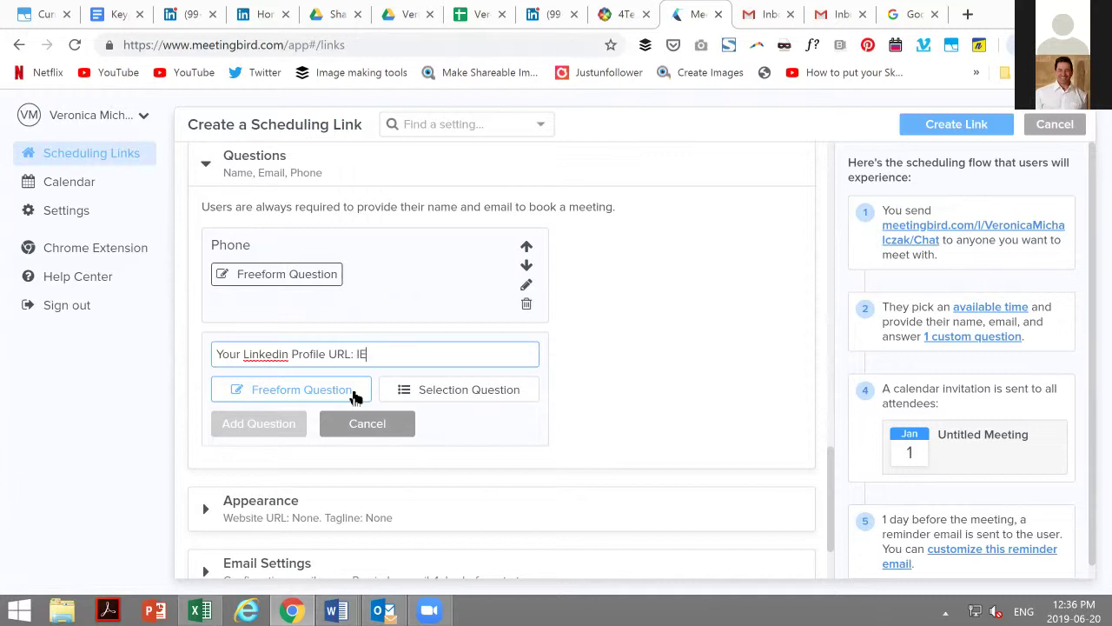
left_click(166, 17)
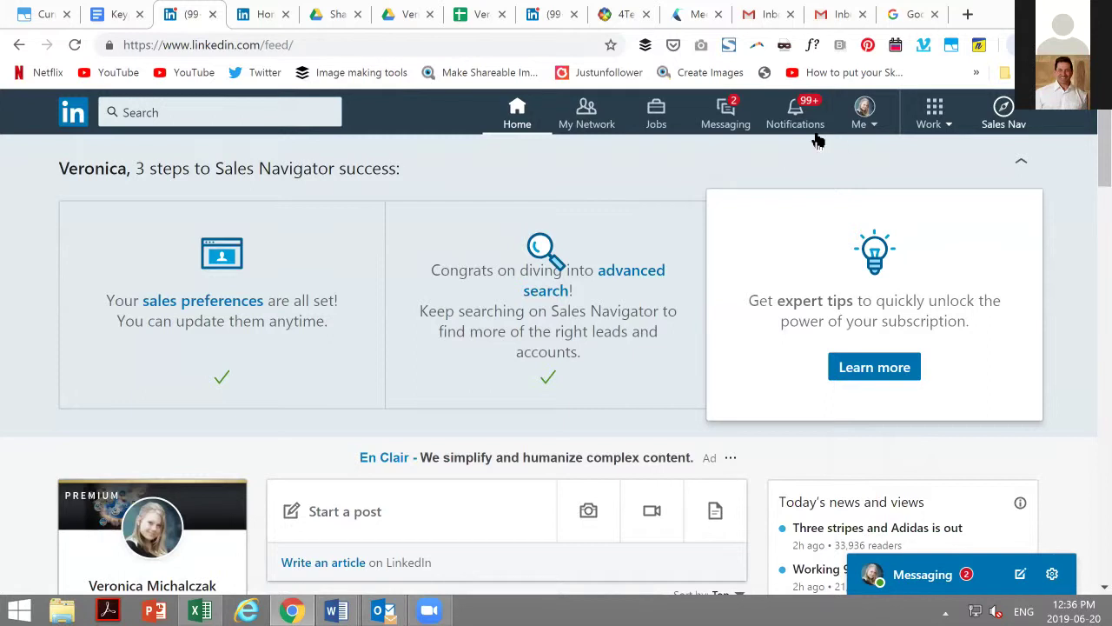
Step: Open your LinkedIn profile in a new tab and copy its web address
left_click(866, 126)
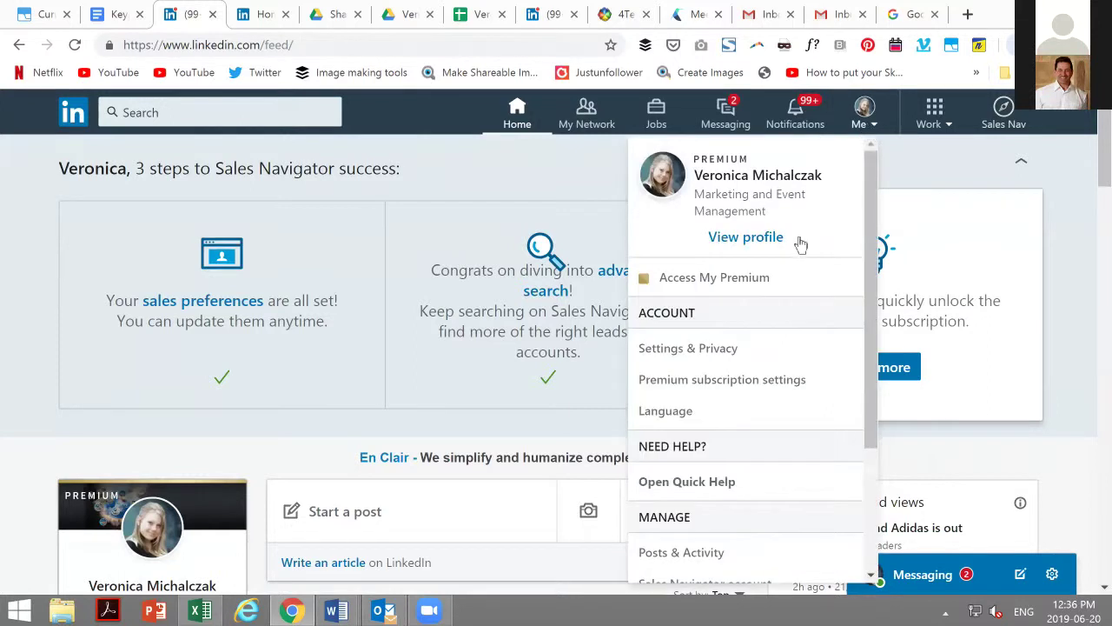
right_click(751, 241)
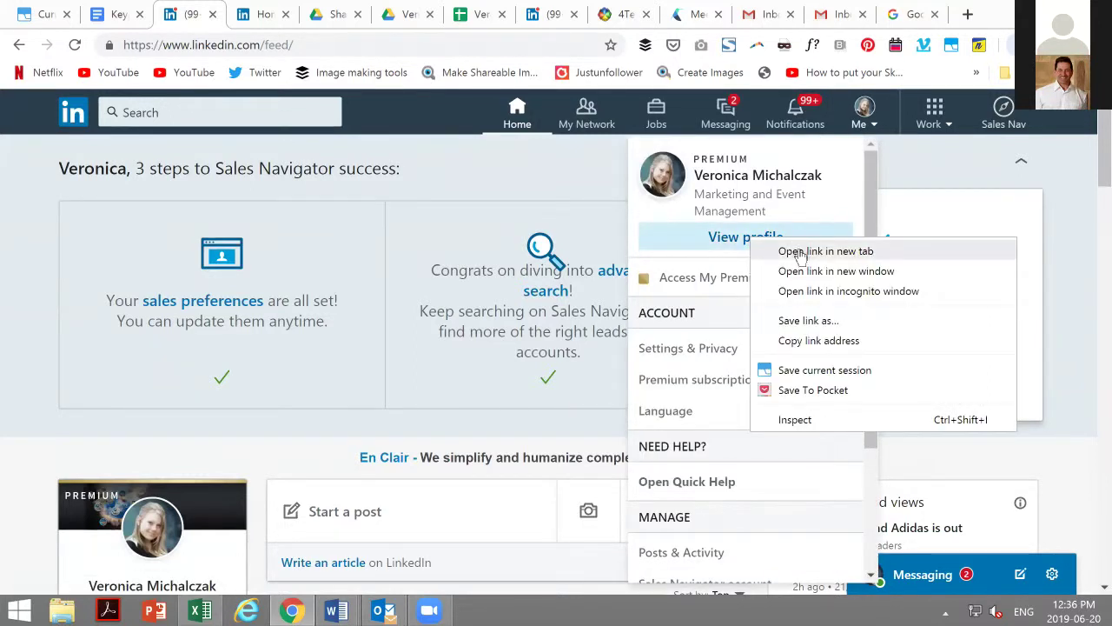
left_click(826, 252)
left_click(237, 16)
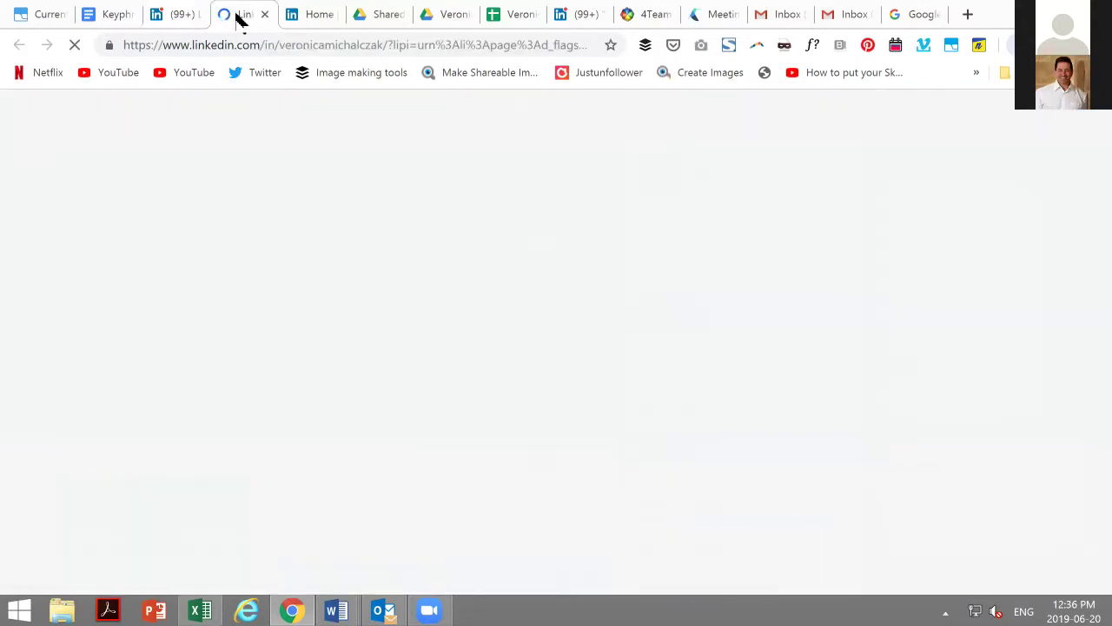
left_click_drag(444, 48, 124, 44)
right_click(161, 45)
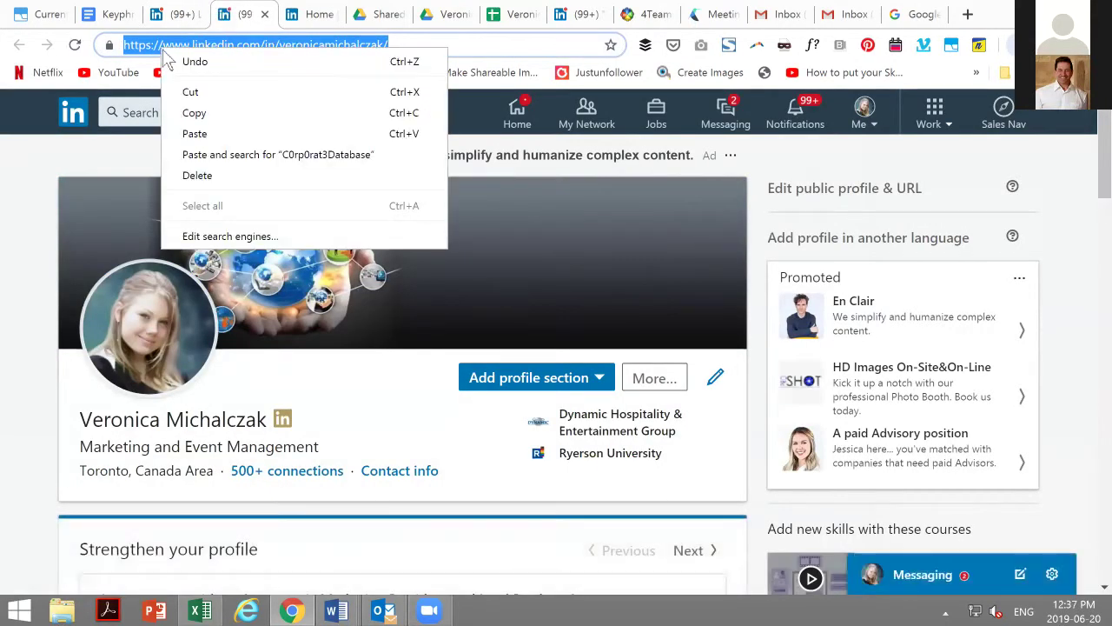
left_click(205, 113)
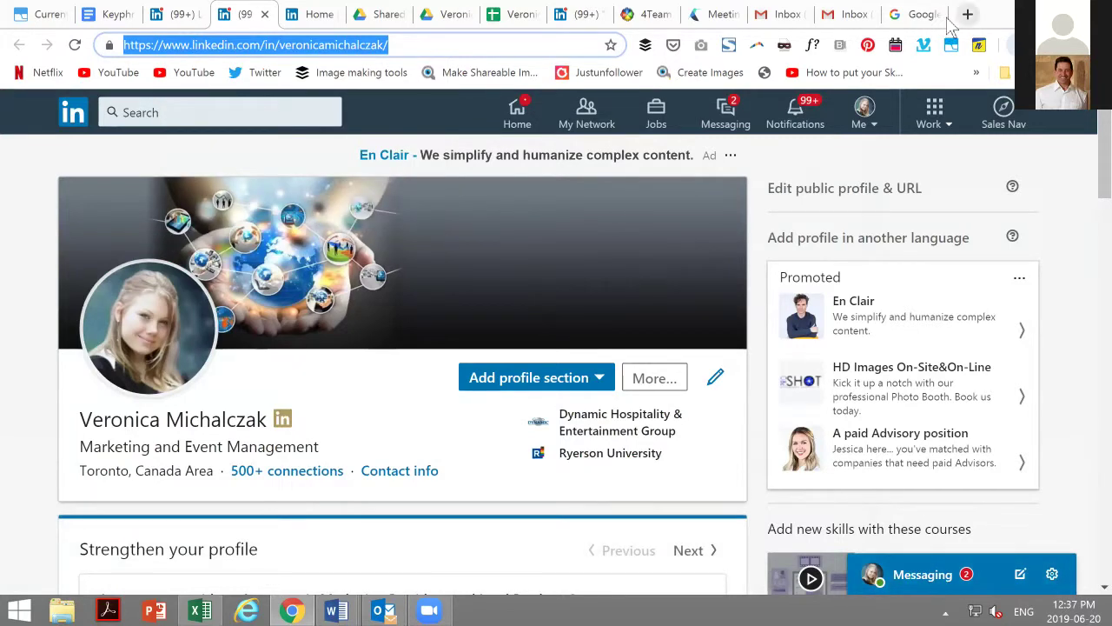
left_click(712, 14)
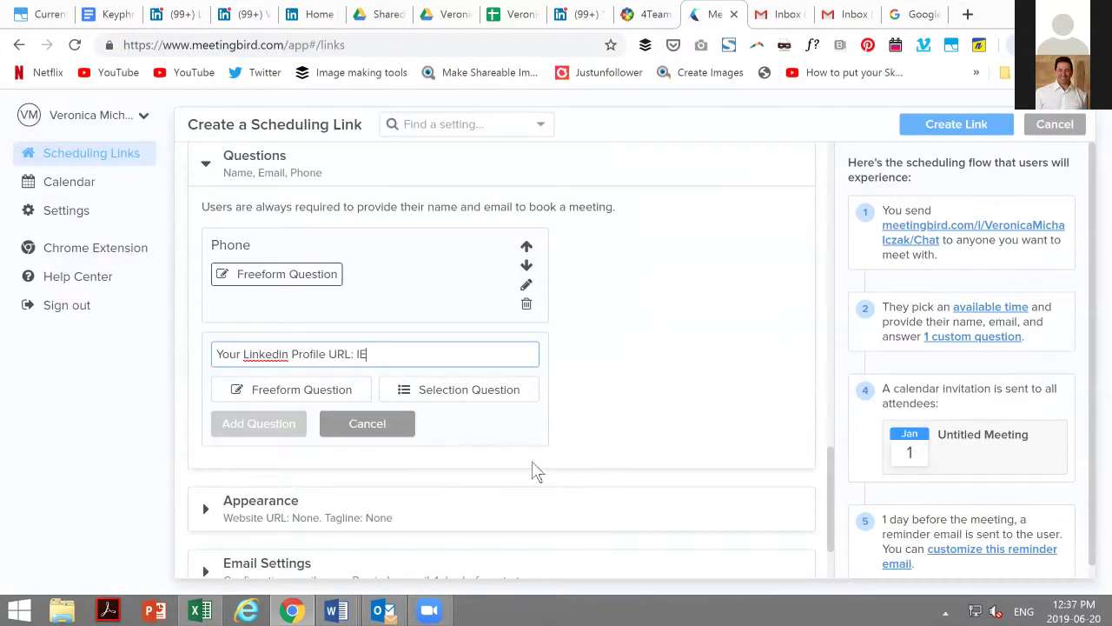
Step: Fix 'Linkedin' to 'LinkedIn', paste the profile URL as example, and add it as a freeform question
right_click(273, 357)
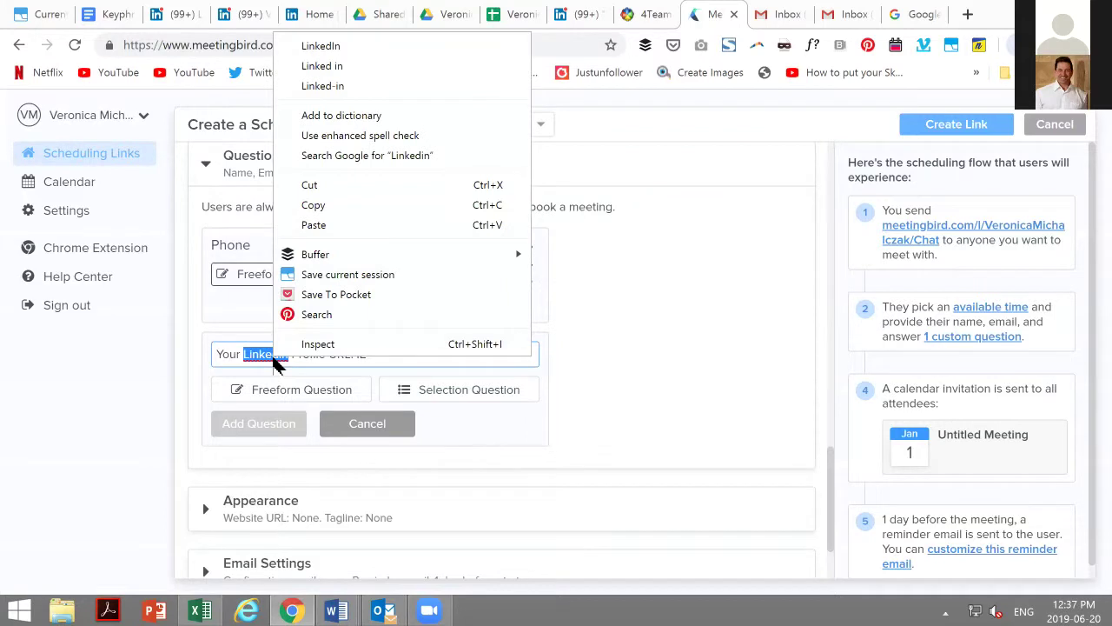
left_click(344, 49)
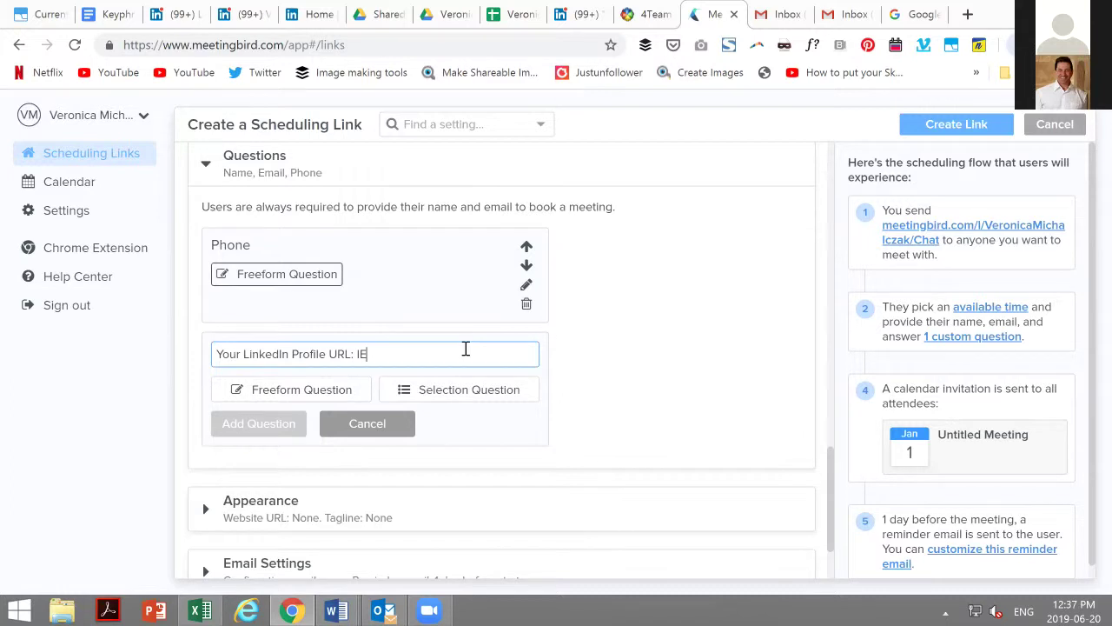
key("ctrl+v")
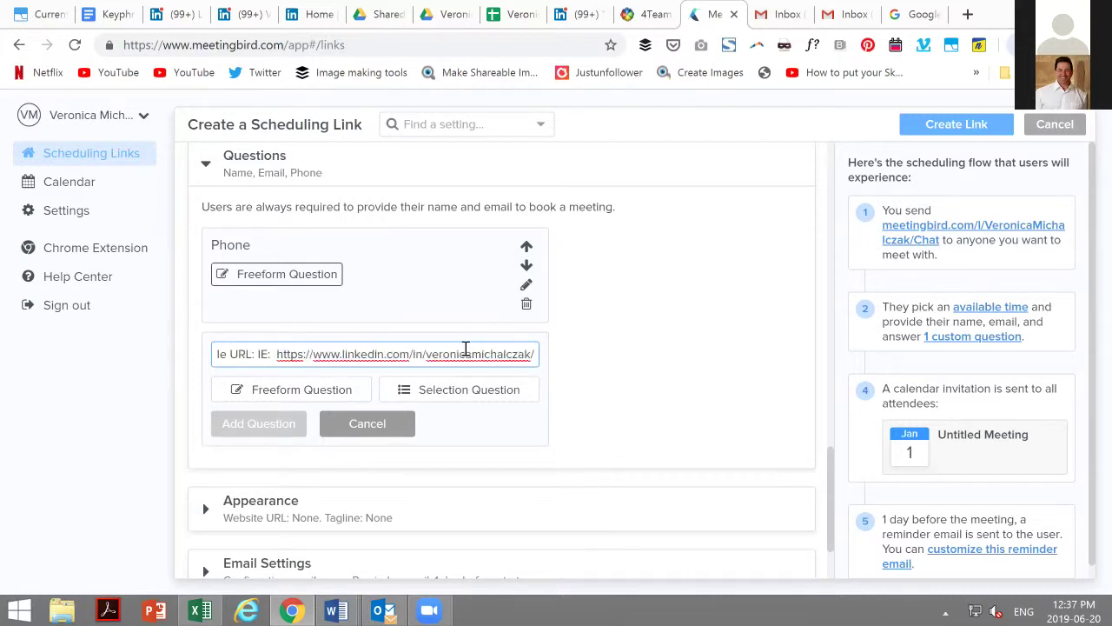
left_click(286, 392)
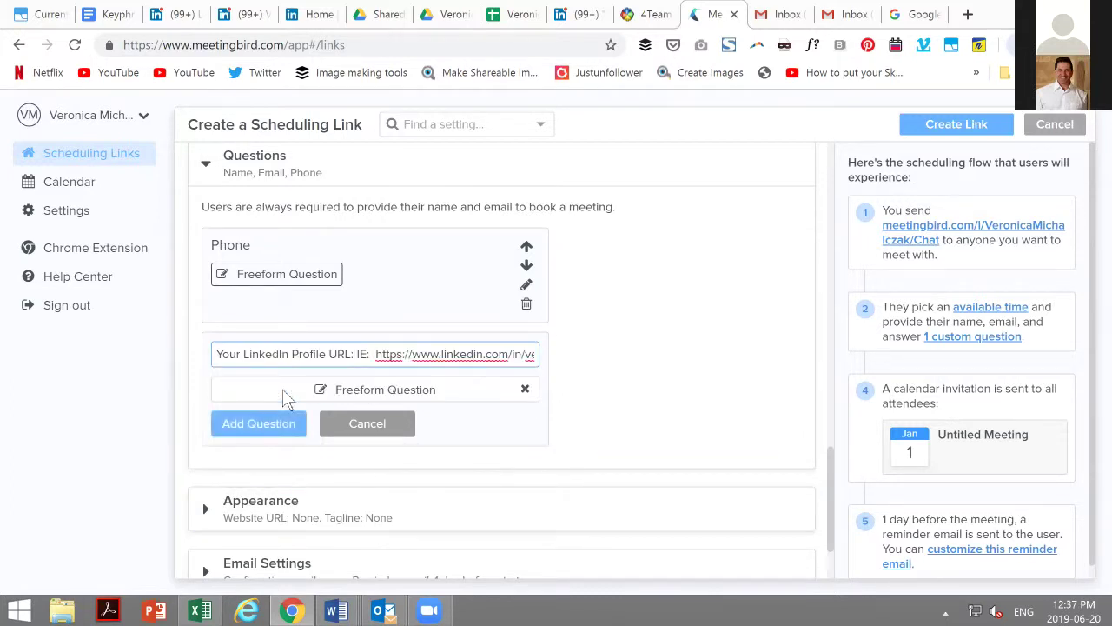
left_click(269, 424)
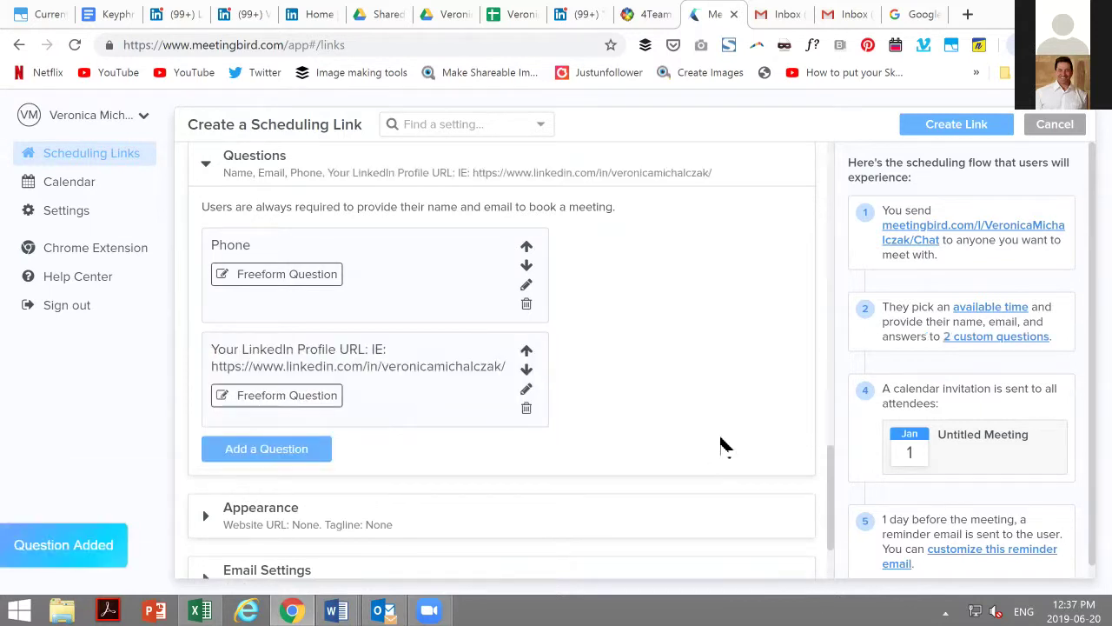
scroll(721, 445, "down", 2)
left_click(310, 470)
Step: Set the reminder email to 1 hour before start and advance notice to 2 hours, then create the link
scroll(660, 408, "down", 4)
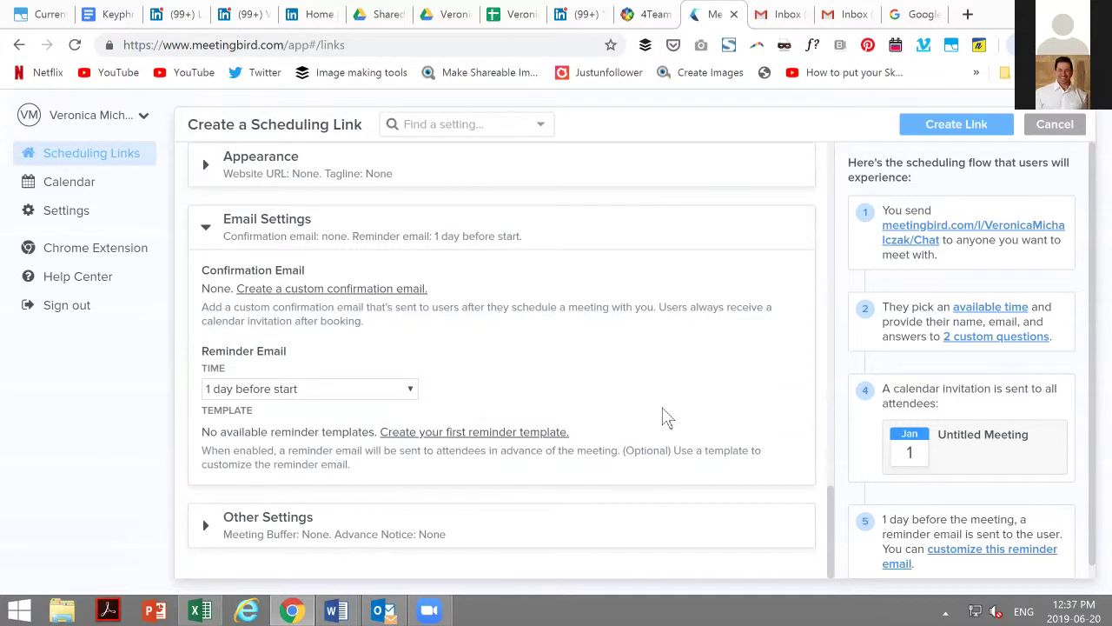
left_click(292, 394)
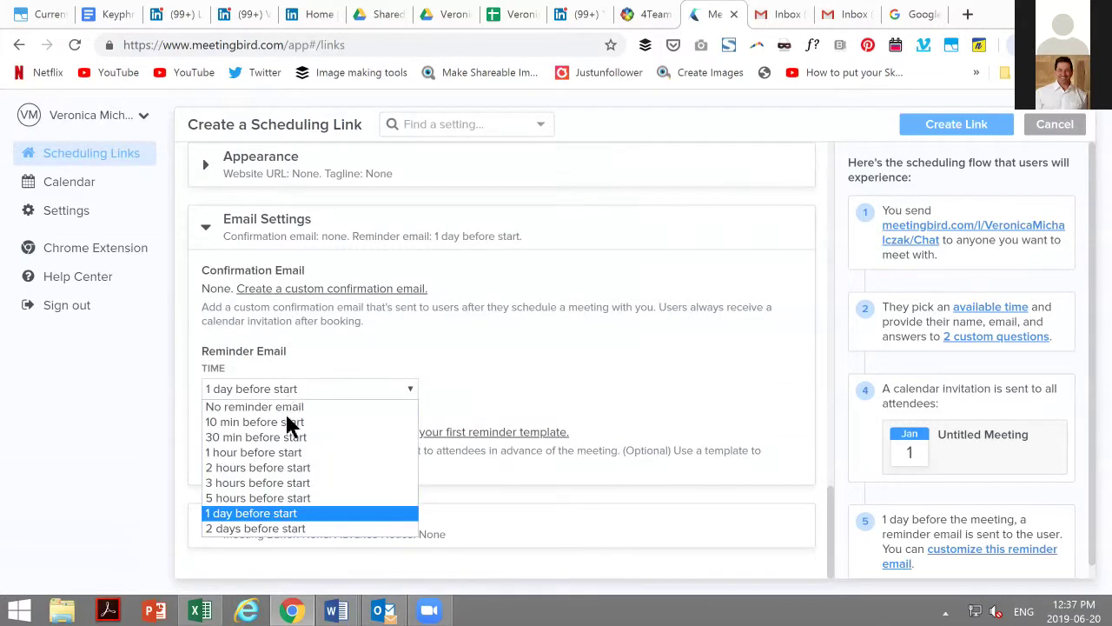
left_click(292, 454)
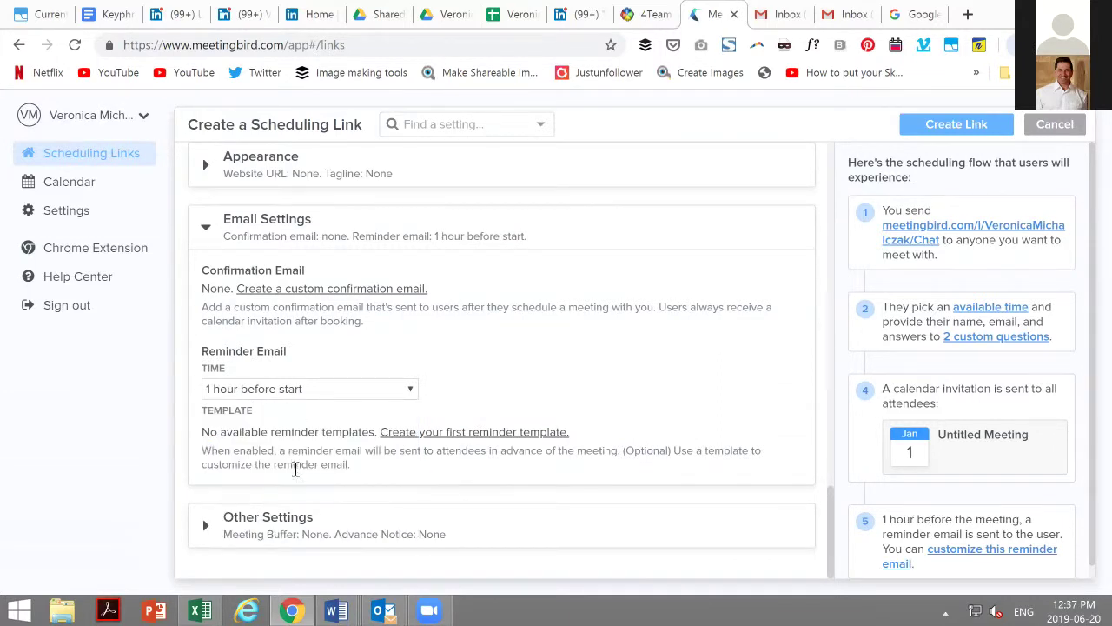
left_click(291, 529)
scroll(683, 467, "down", 4)
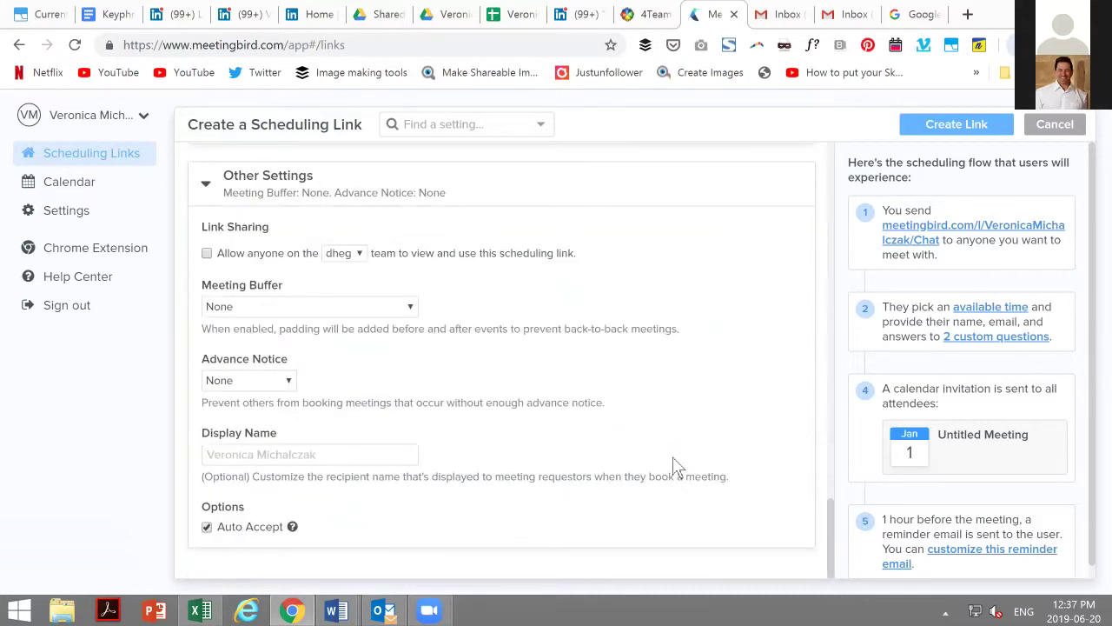
left_click(254, 383)
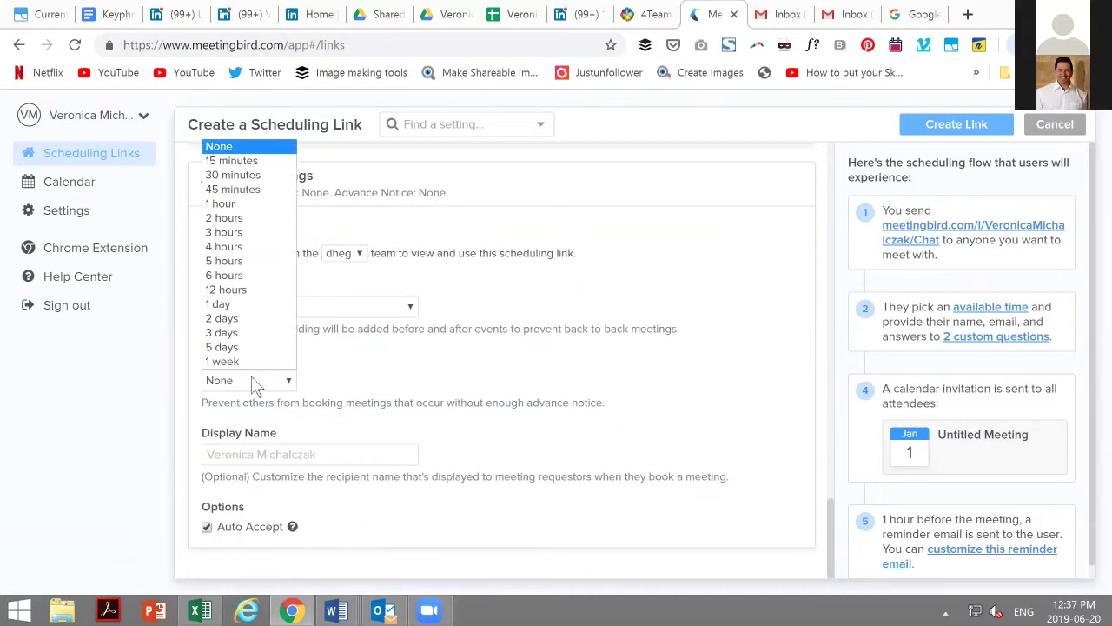
left_click(228, 218)
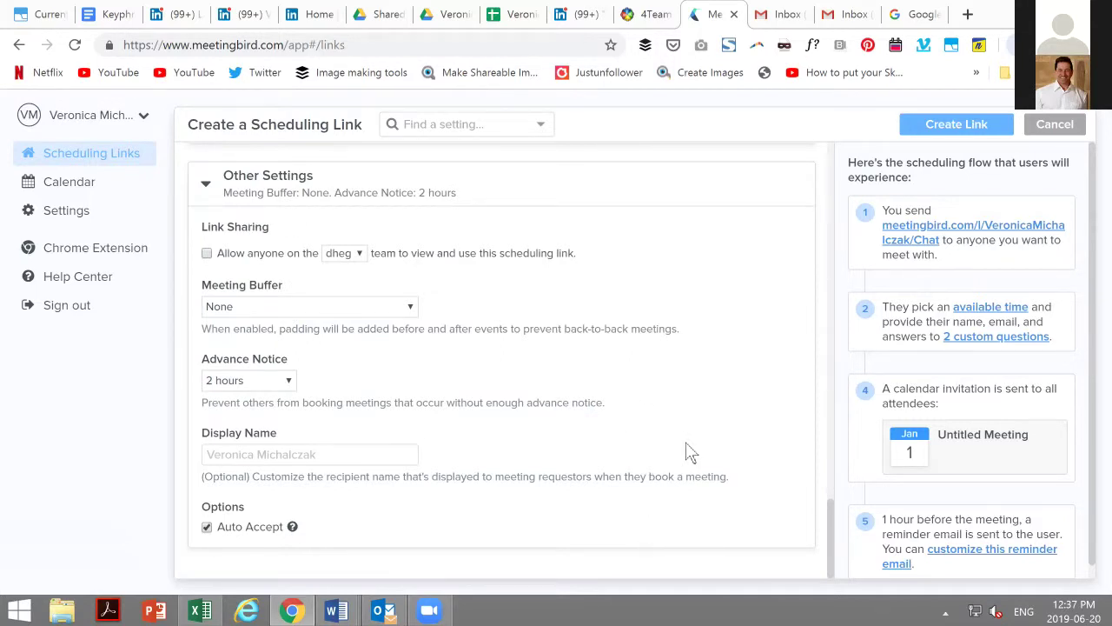
left_click(952, 123)
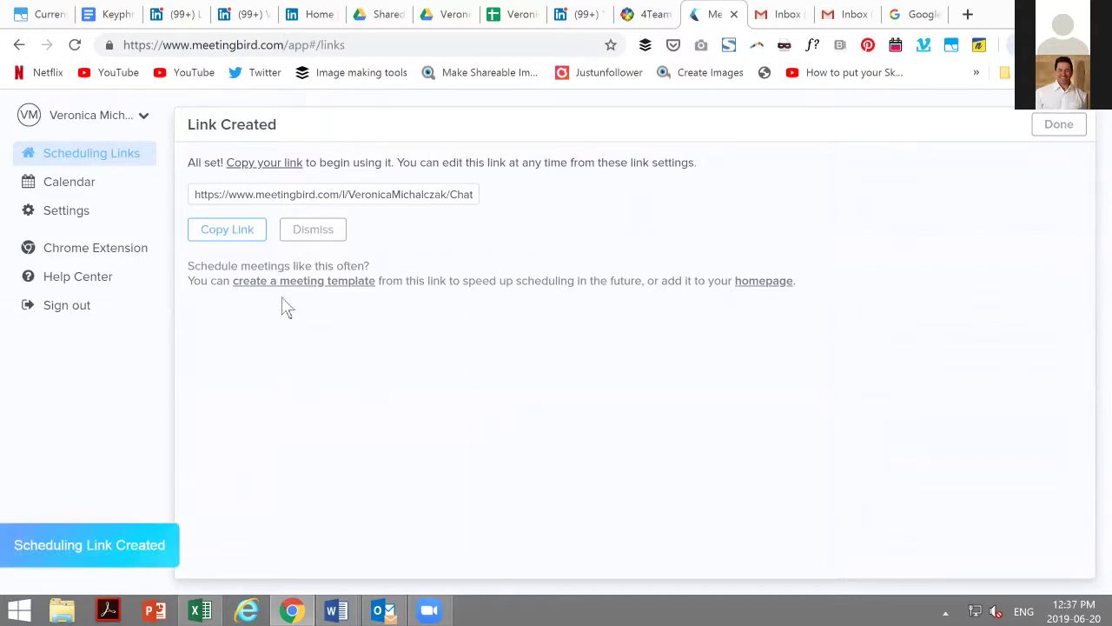
Step: Go back to the Meetingbird home address to see the scheduling links list
left_click_drag(290, 45, 357, 43)
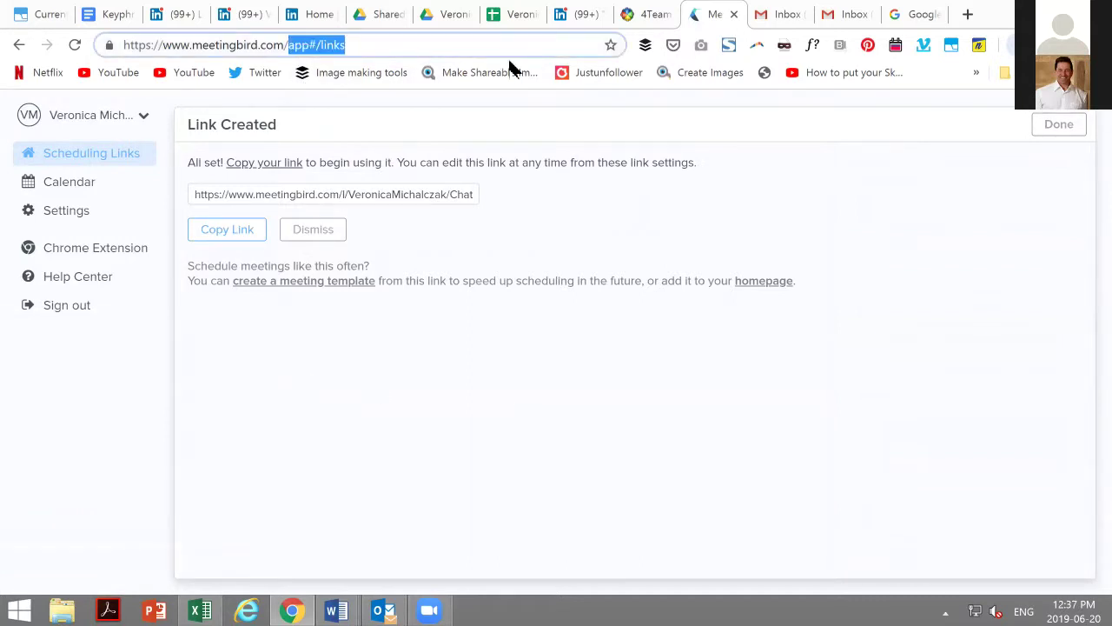
key("BackSpace")
key("Return")
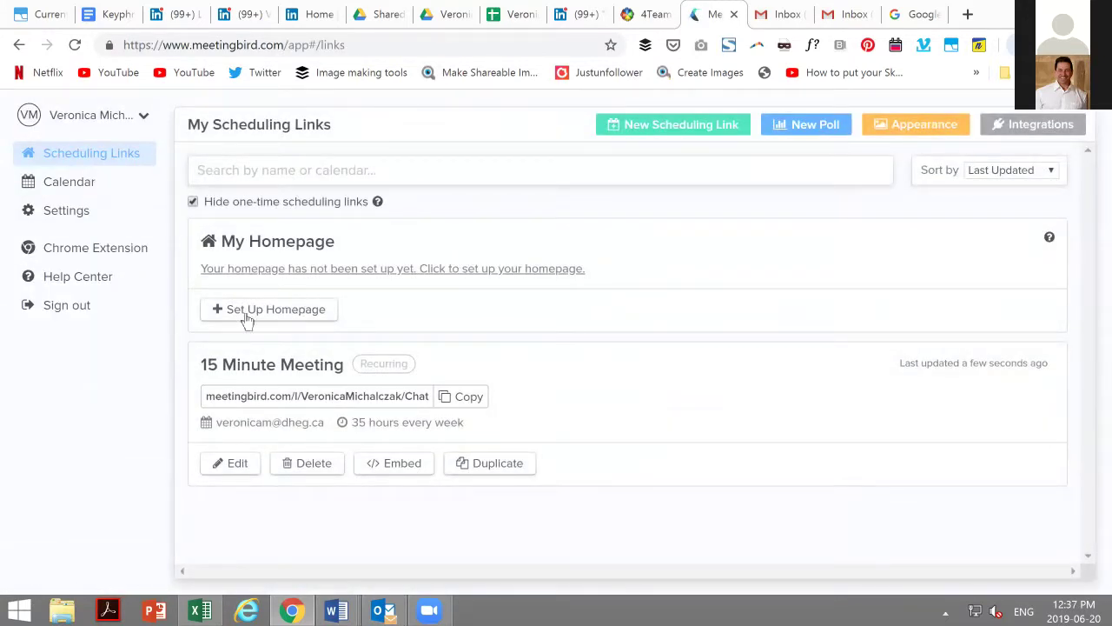
Step: Start the homepage setup, enter the owner's calendar display name, and add the 15 Minute Meeting link
left_click(244, 313)
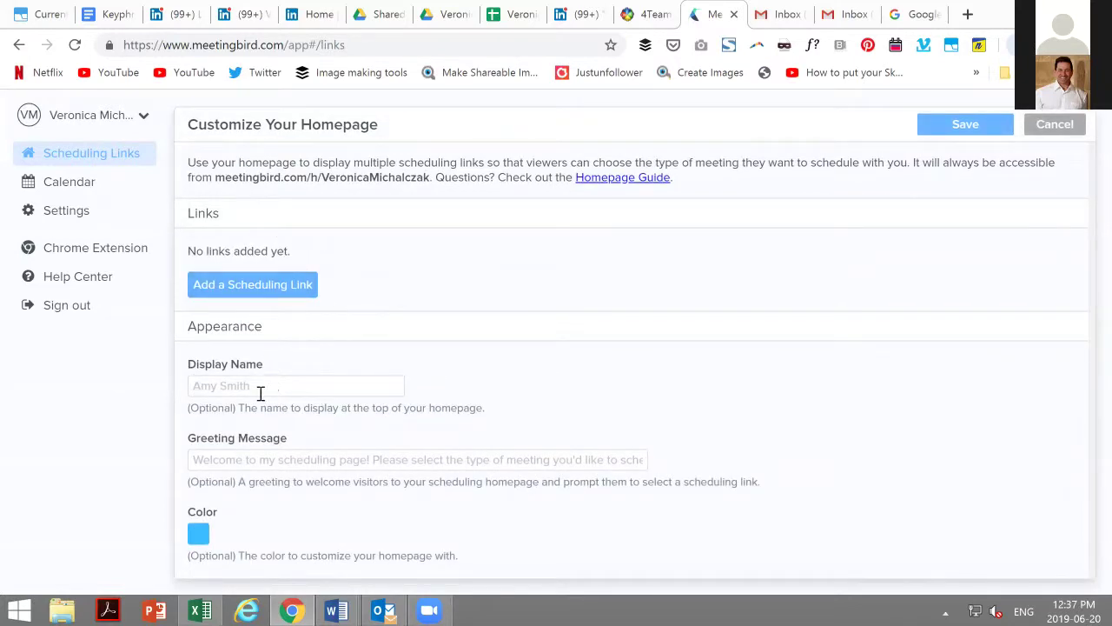
left_click(372, 385)
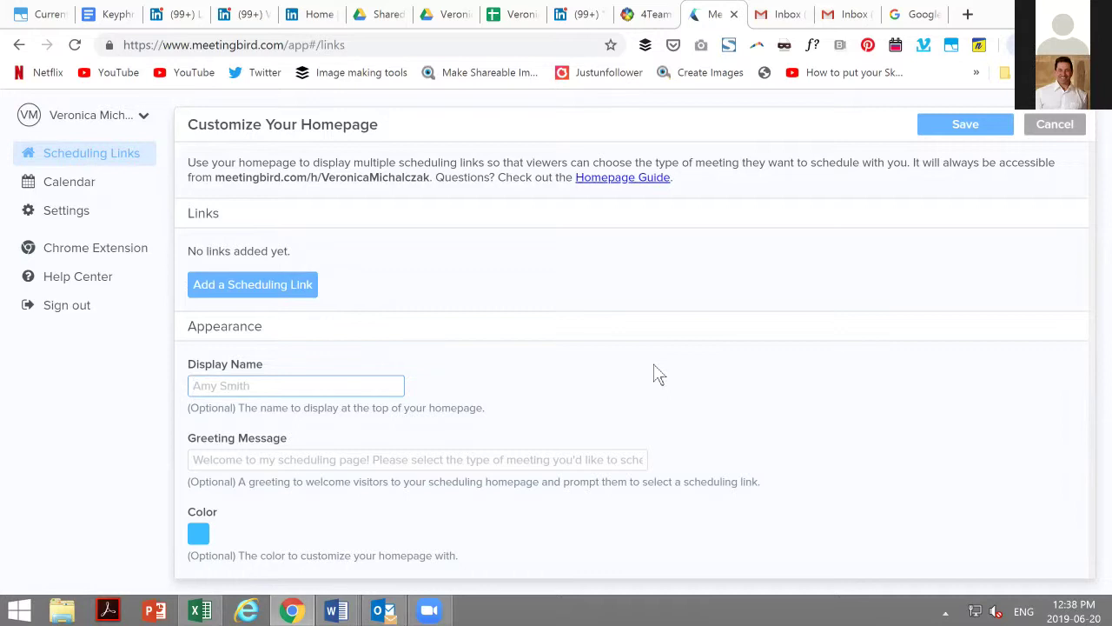
type("Veornica's Calendar")
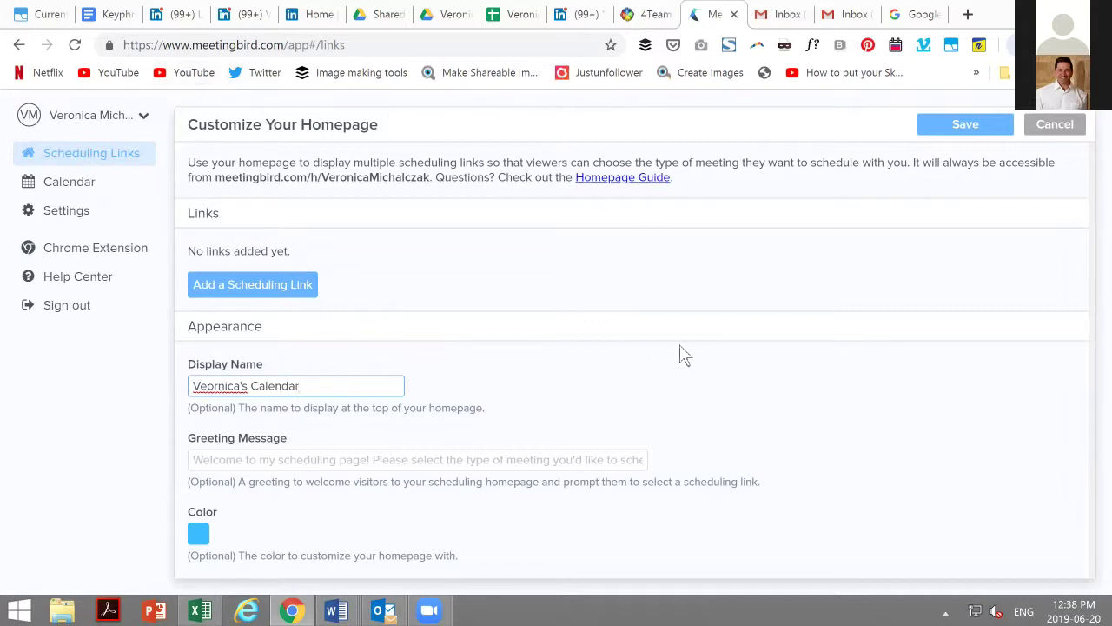
left_click(281, 289)
left_click(286, 294)
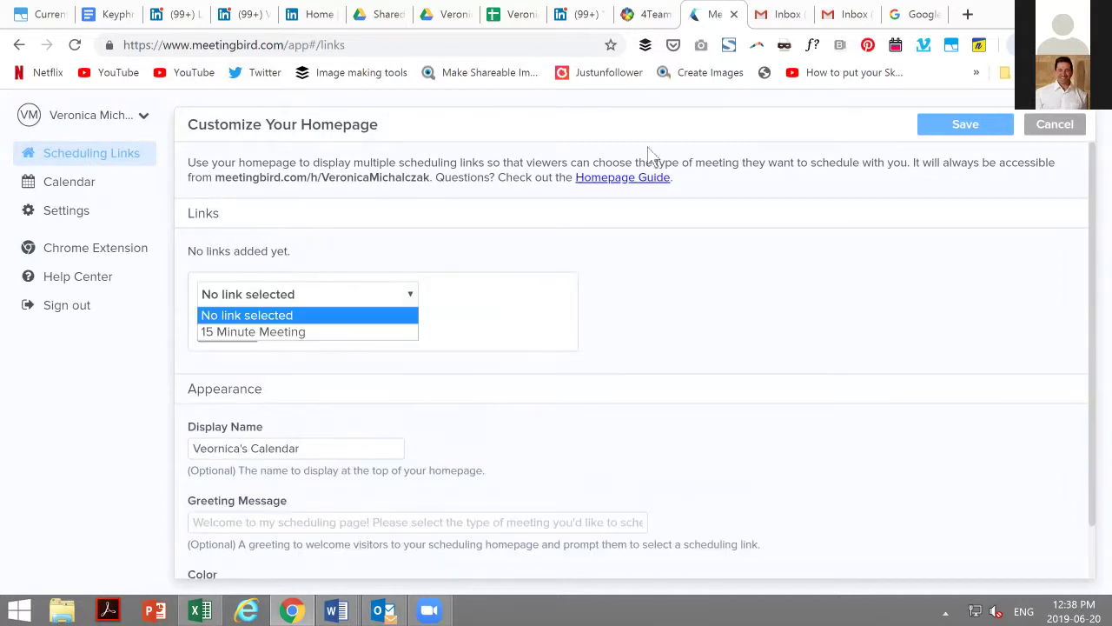
left_click(289, 320)
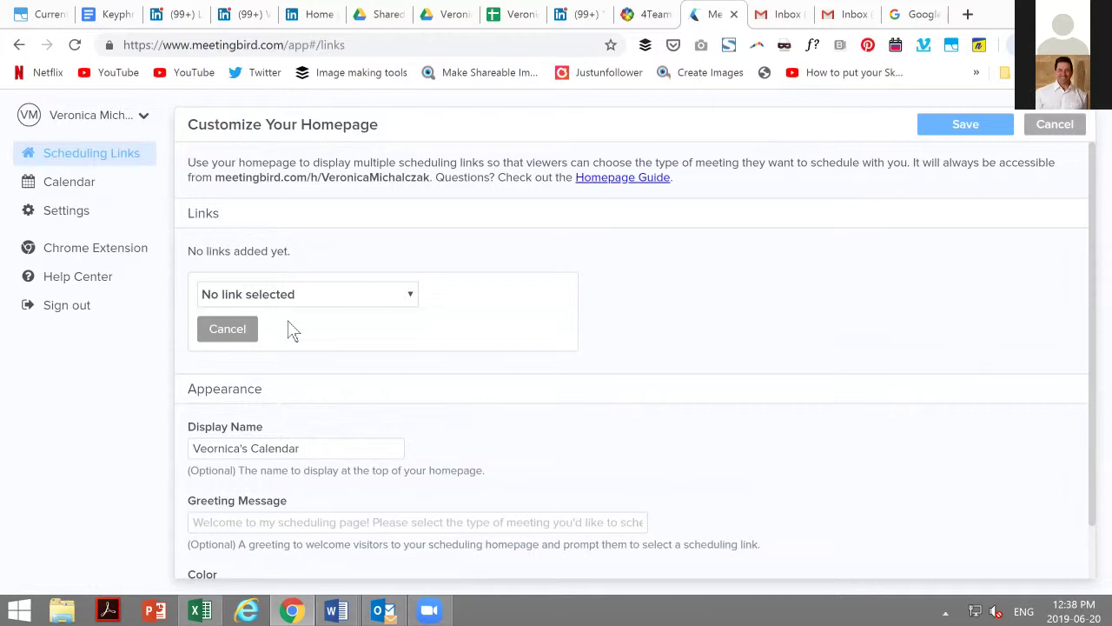
left_click(290, 299)
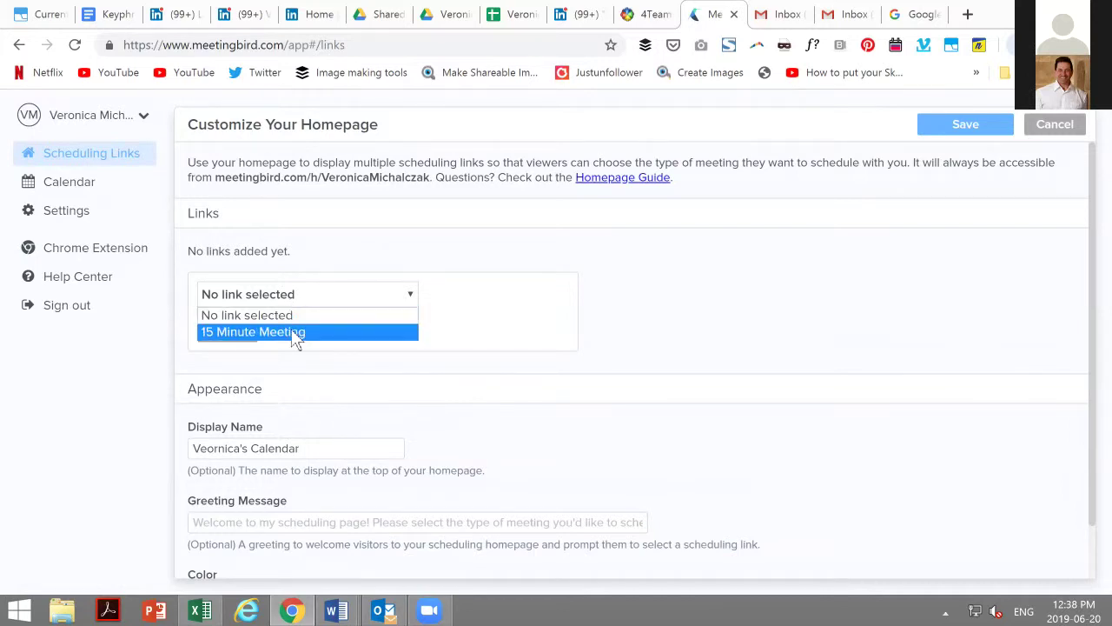
left_click(291, 331)
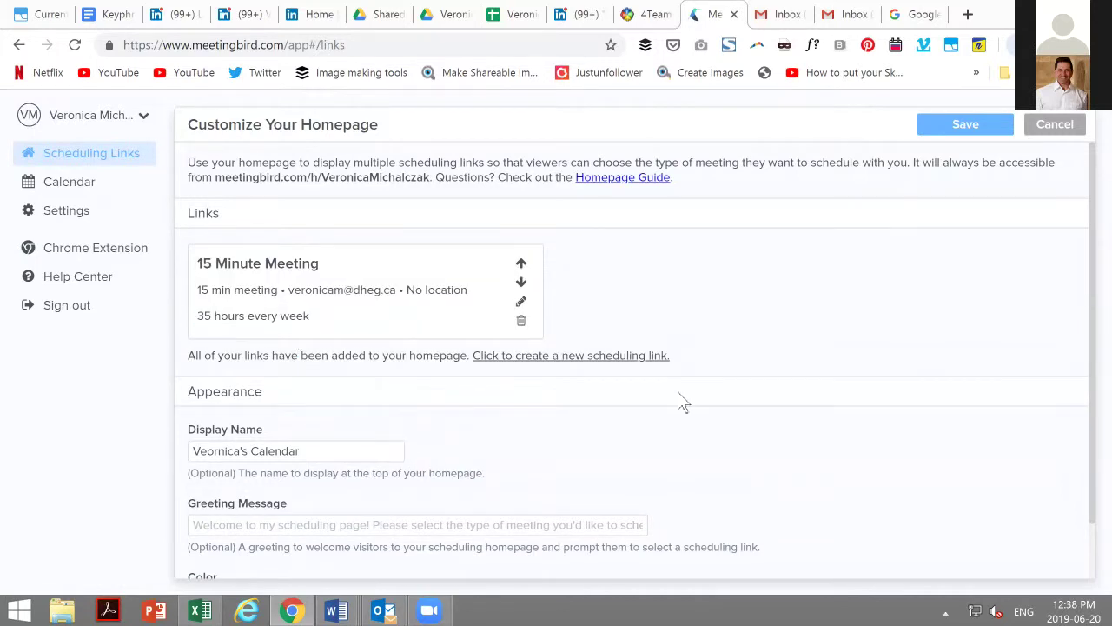
Step: Correct the misspelled letters in the display name and save the homepage
left_click(217, 449)
key("BackSpace")
key("BackSpace")
type("ro")
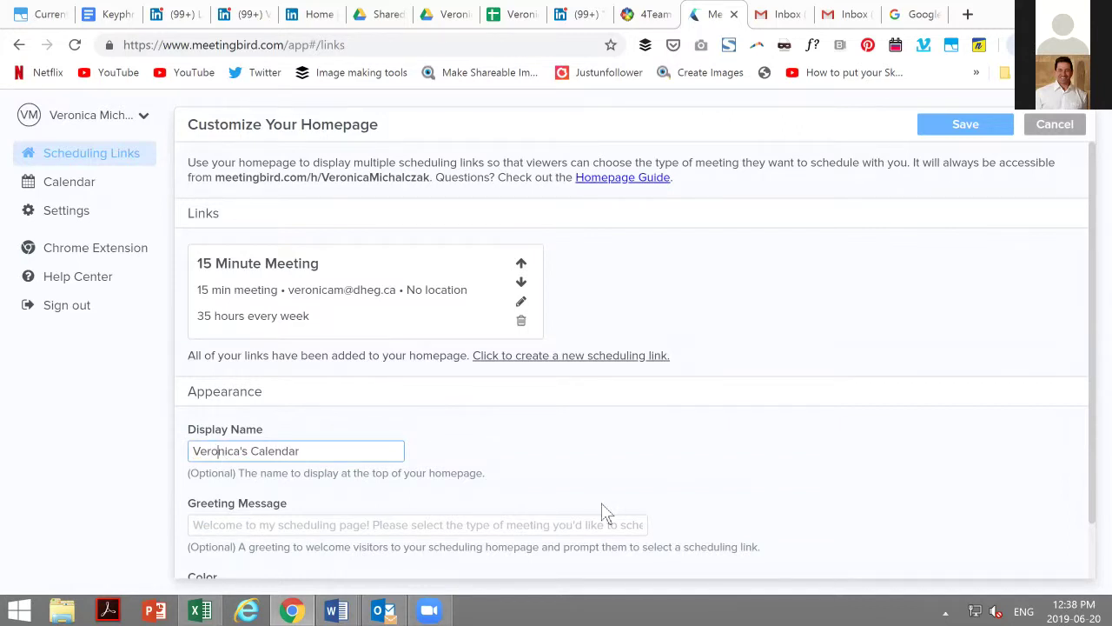
left_click(968, 126)
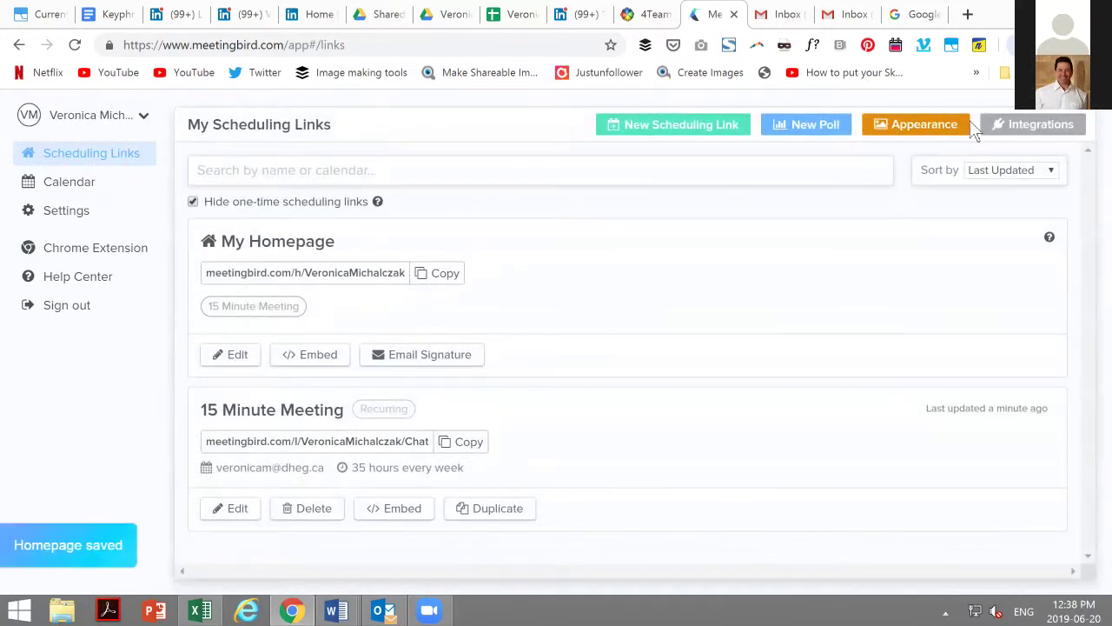
Step: Preview the public homepage and the 15 Minute Meeting booking calendar, then switch to Gmail
left_click(287, 273)
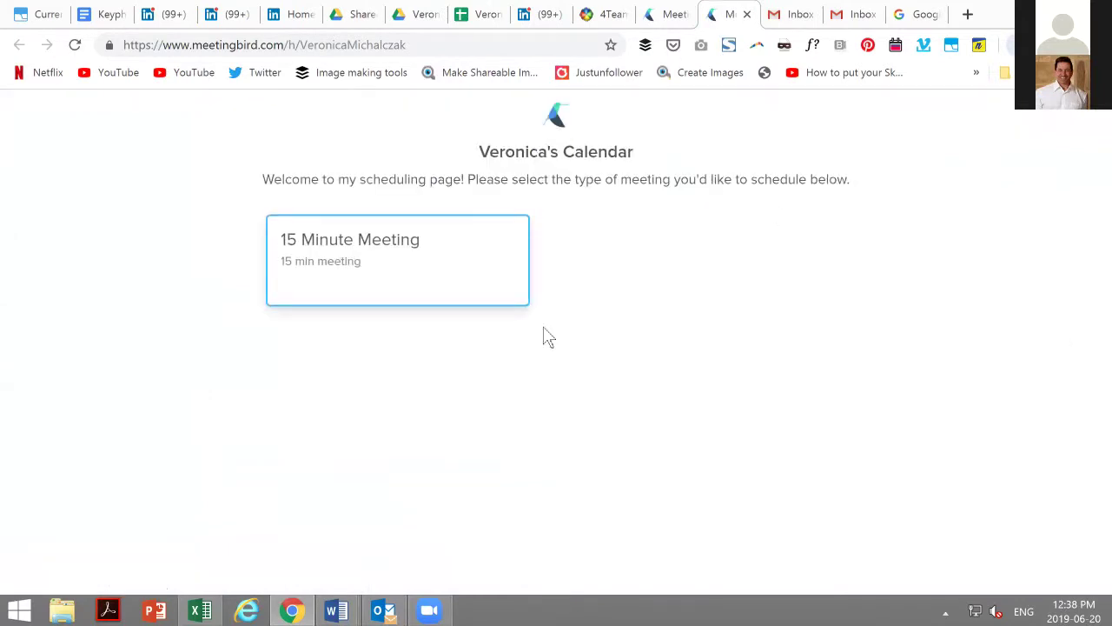
left_click(353, 238)
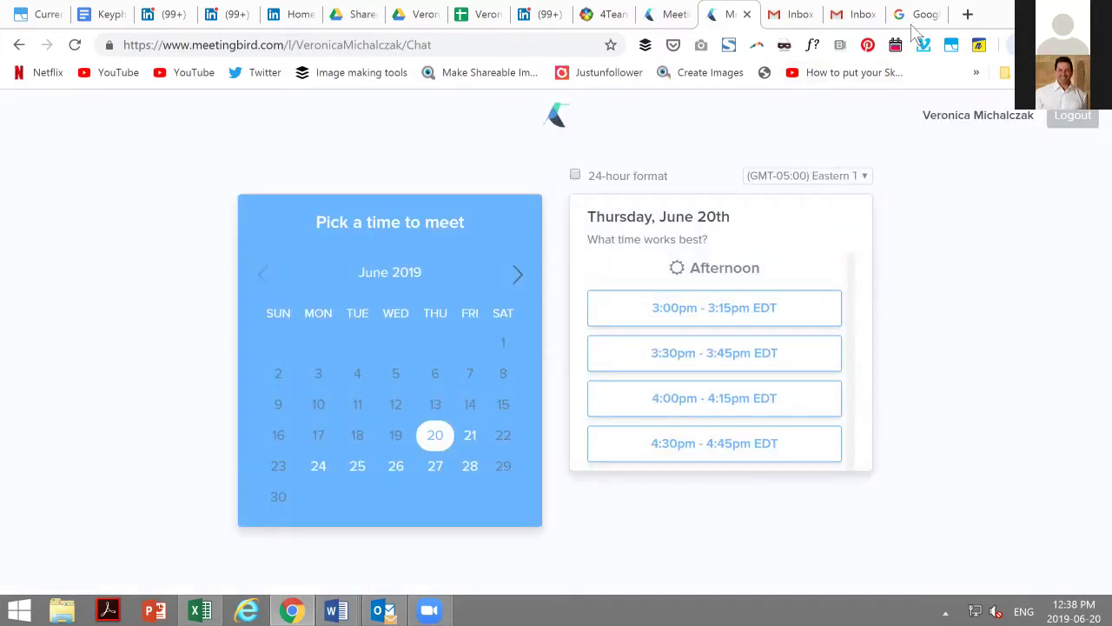
left_click(841, 19)
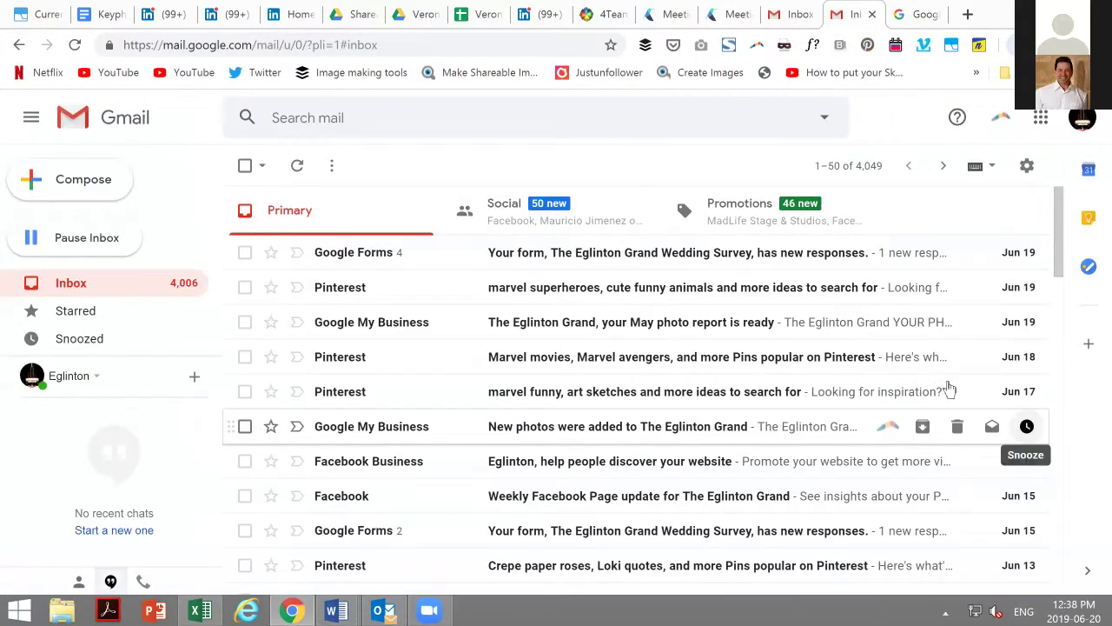
Step: Review the signed-in Google accounts from the profile avatar menu
left_click(1082, 119)
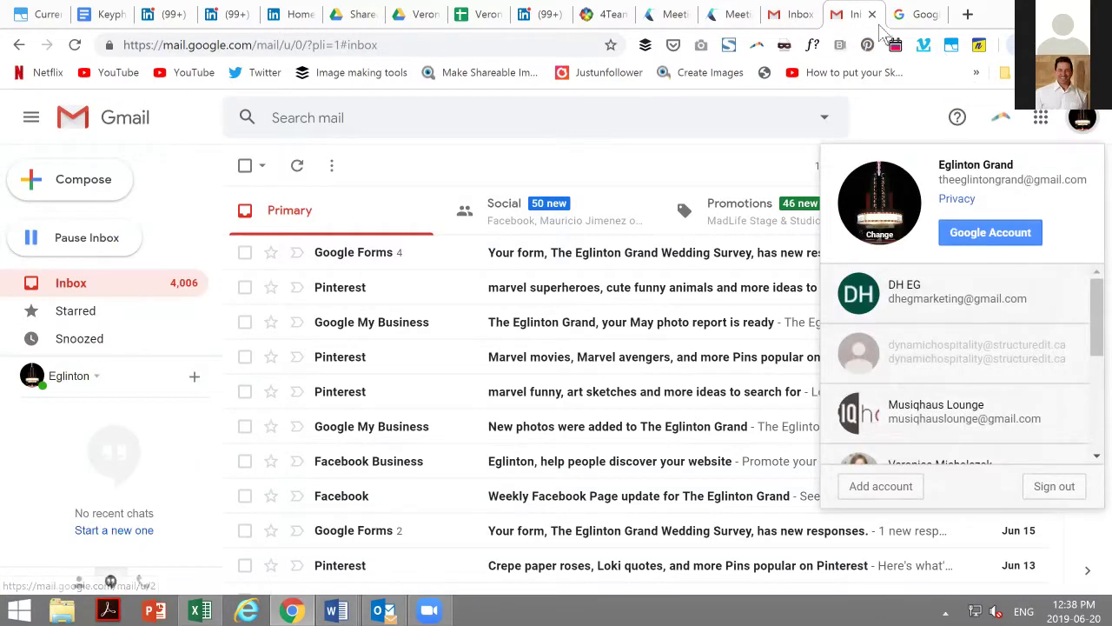
left_click_drag(1095, 319, 1098, 447)
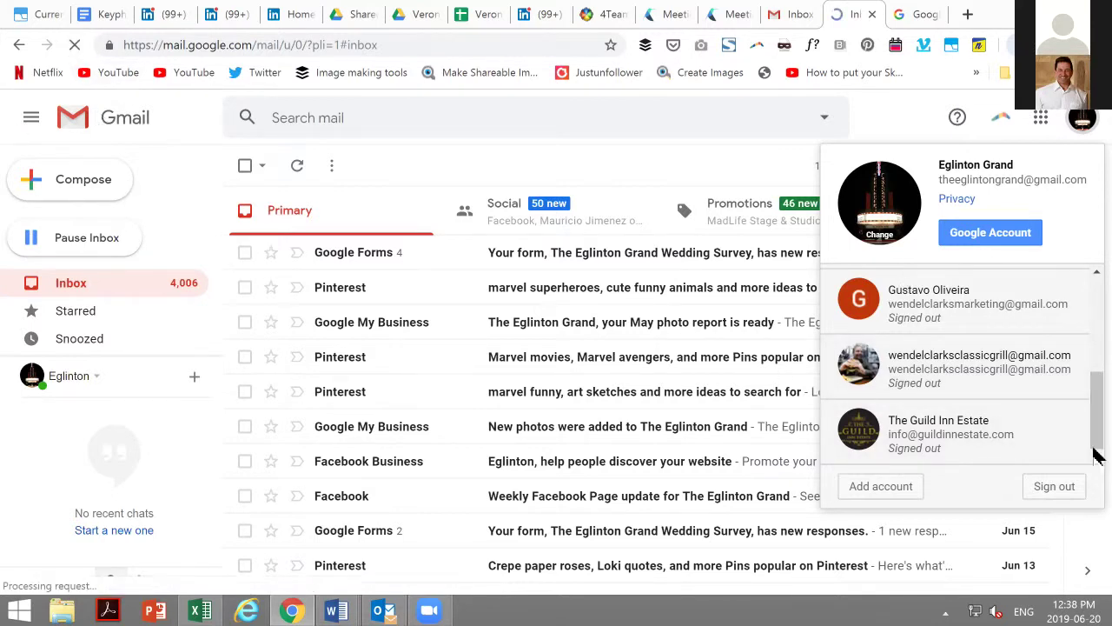
left_click(75, 44)
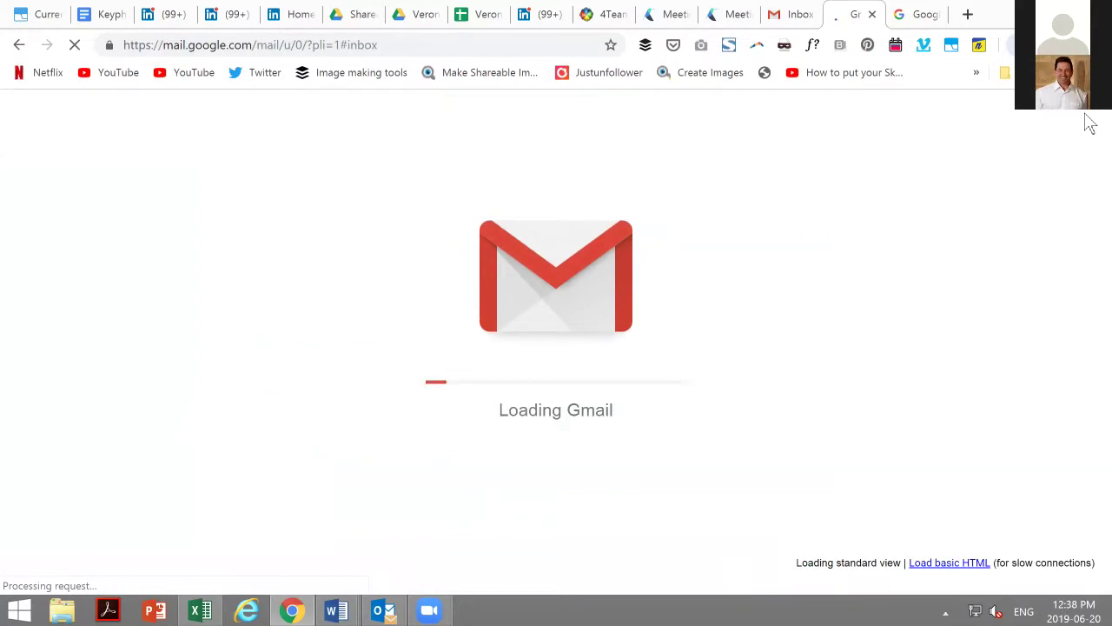
left_click(1082, 117)
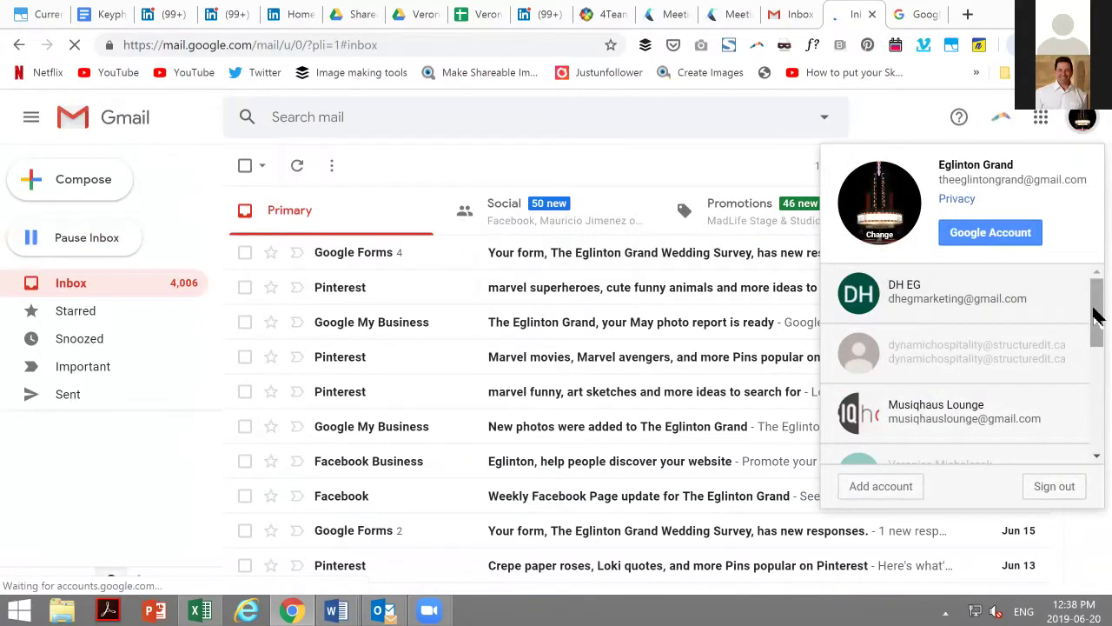
mouse_move(1096, 317)
left_mouse_down()
mouse_move(1096, 449)
mouse_move(1097, 318)
left_mouse_up()
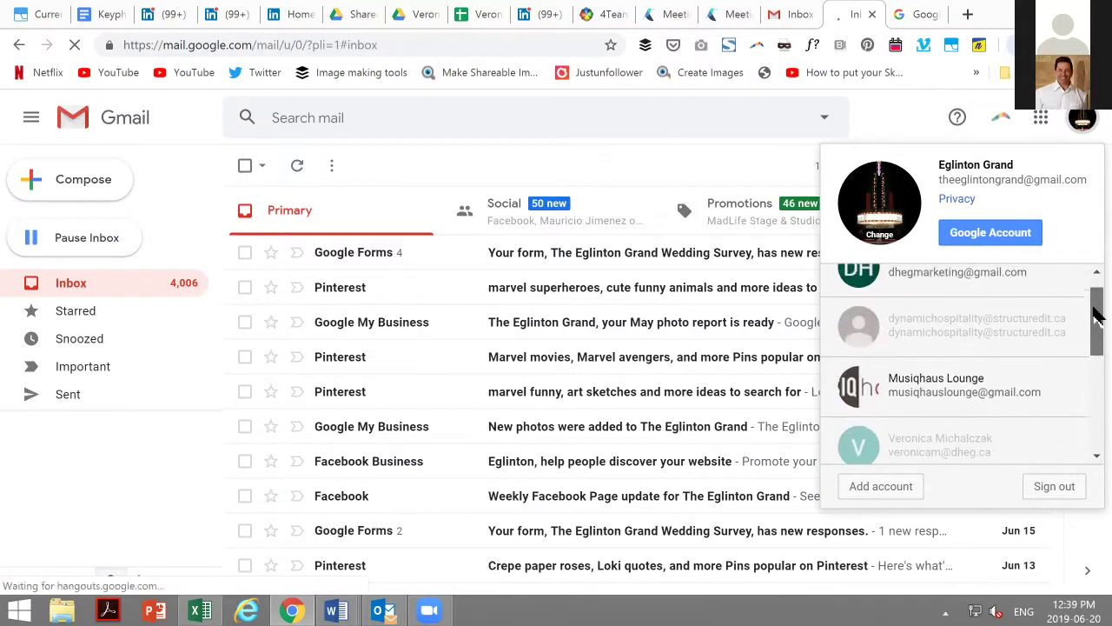
scroll(944, 384, "down", 2)
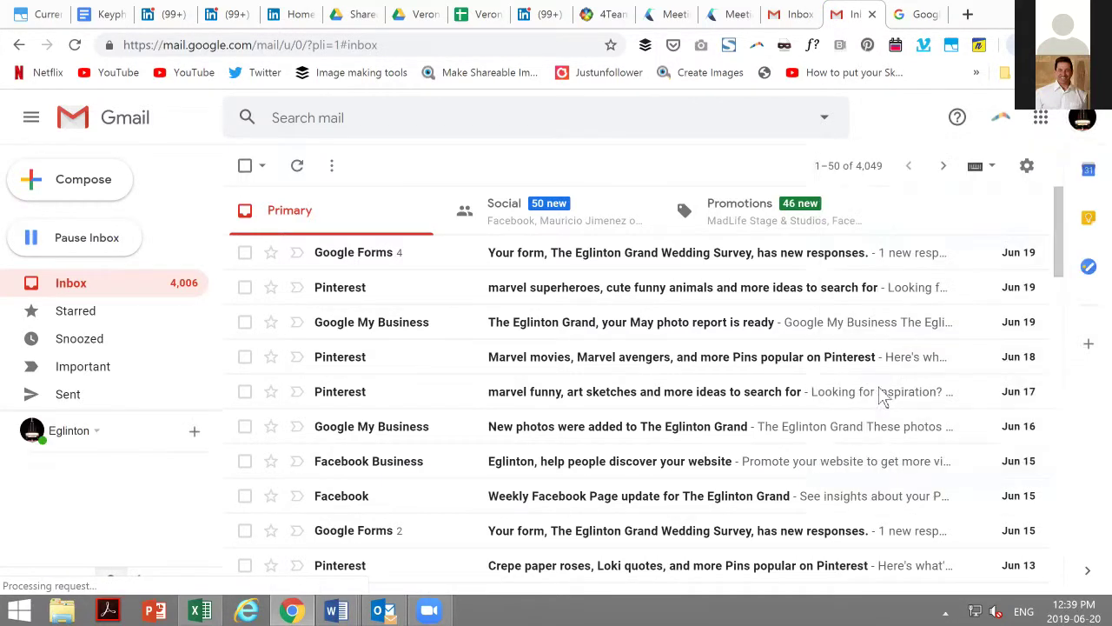
Step: Close the account list and open the Pinterest 'marvel funny, art sketches' email
left_click(1082, 120)
key("Escape")
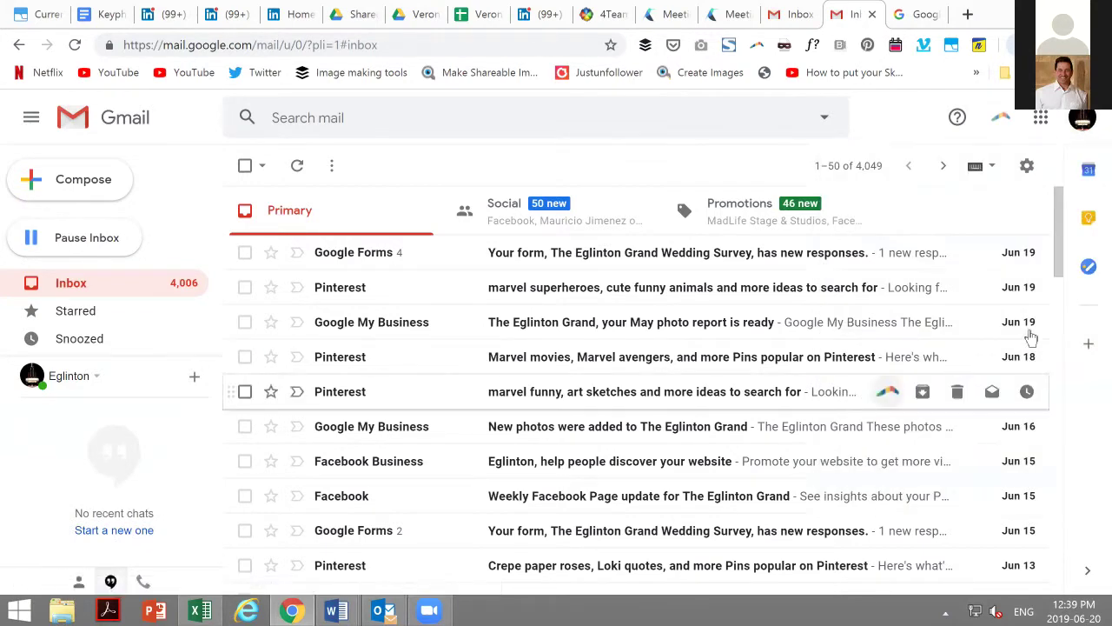
left_click(643, 391)
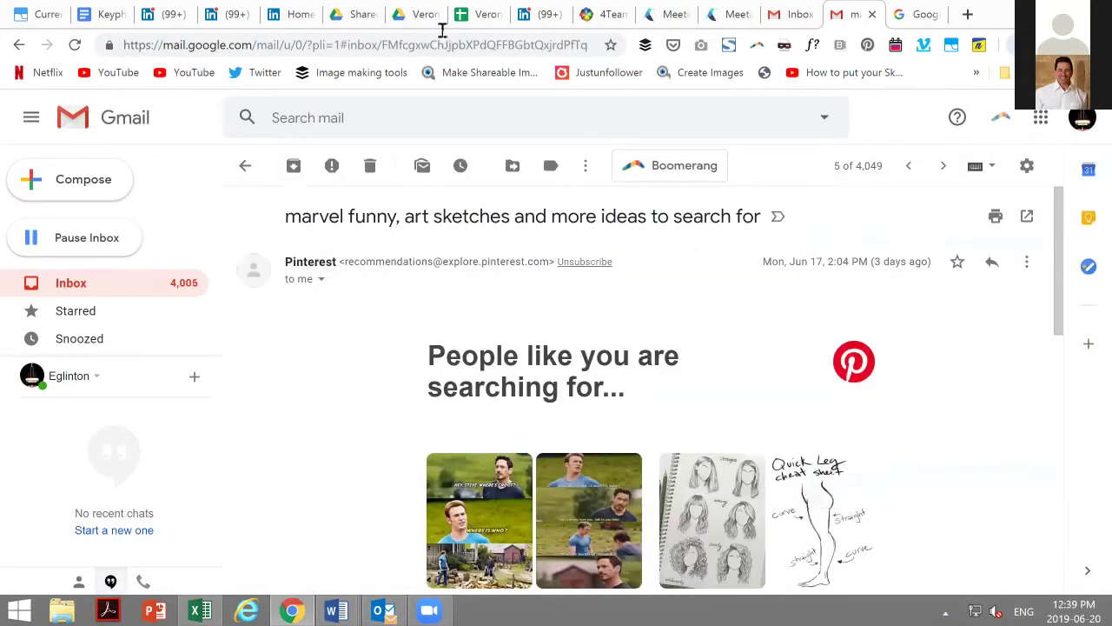
left_click(379, 44)
Step: Go to Google, switch to the other signed-in account, and open its Google Calendar
type("go")
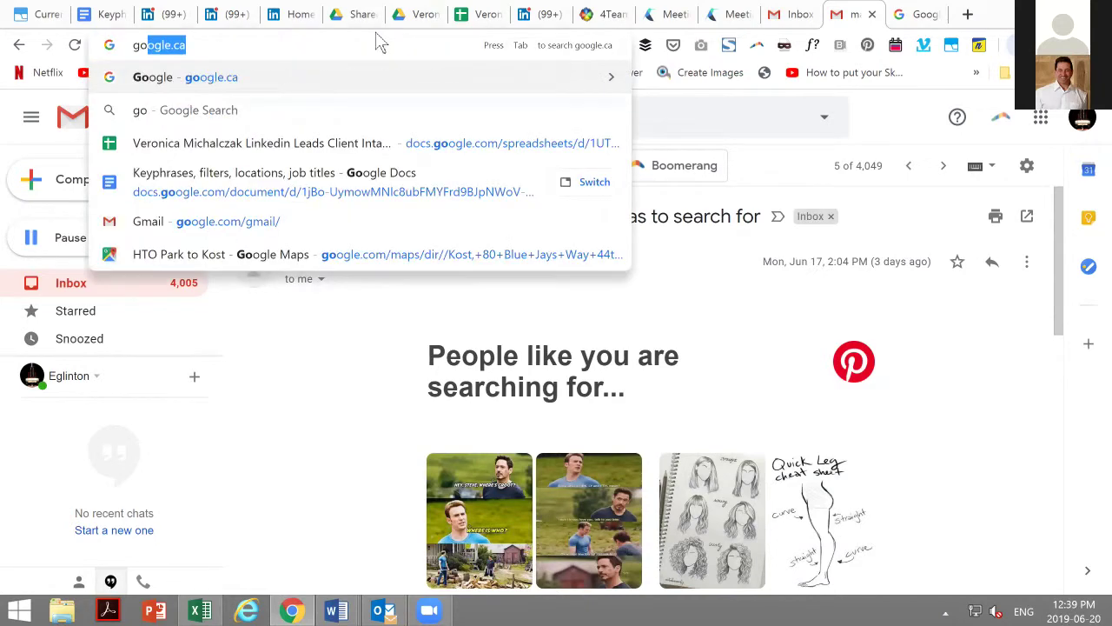
key("Return")
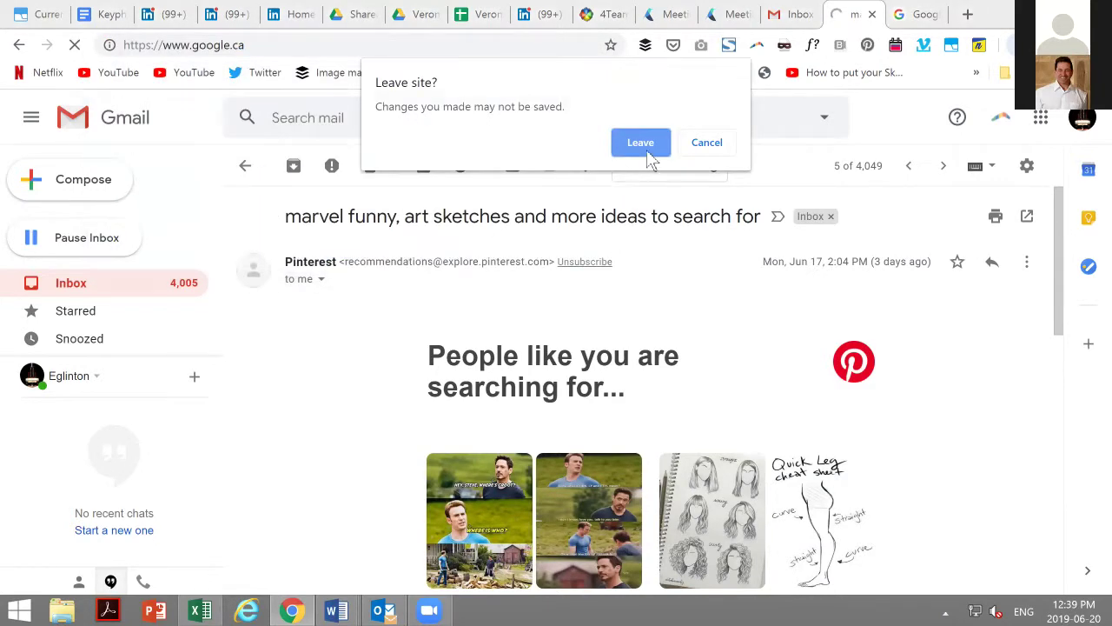
key("Return")
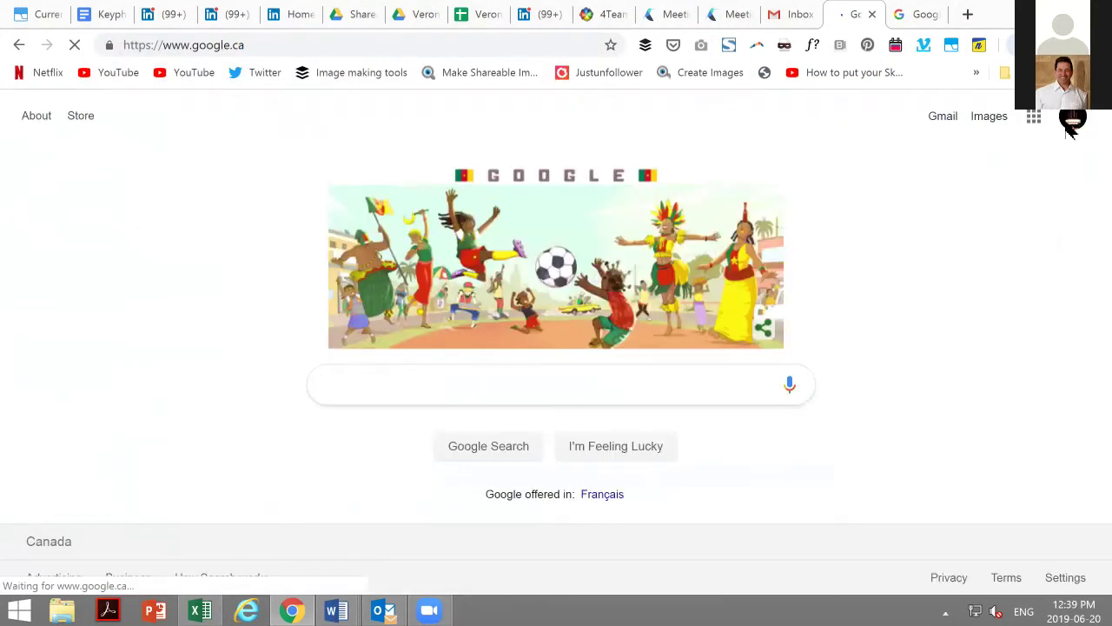
left_click(1072, 122)
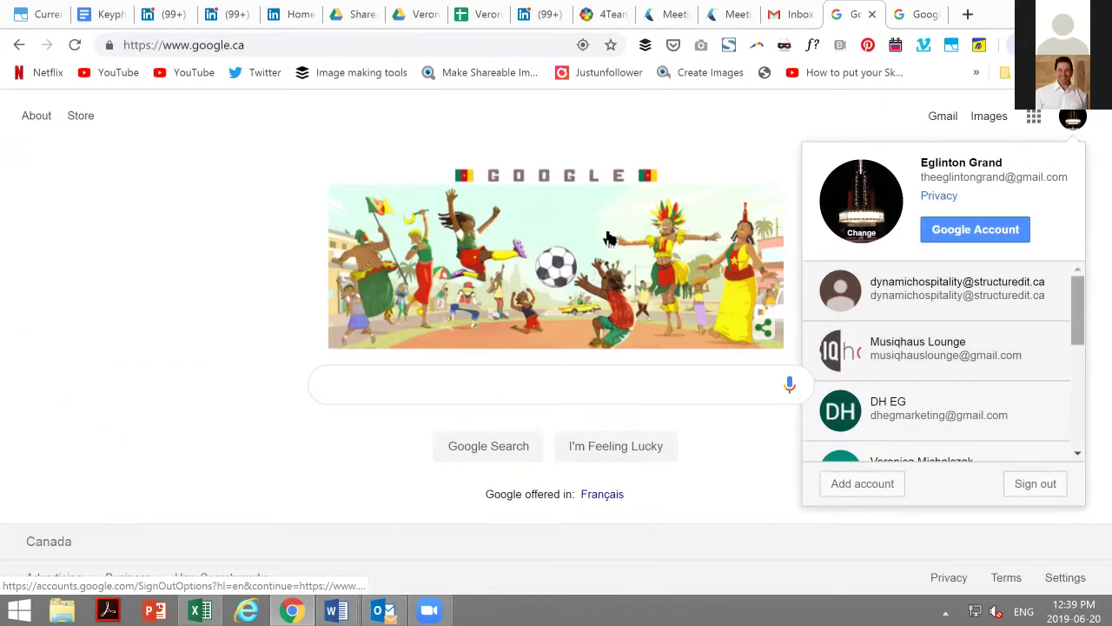
left_click(921, 459)
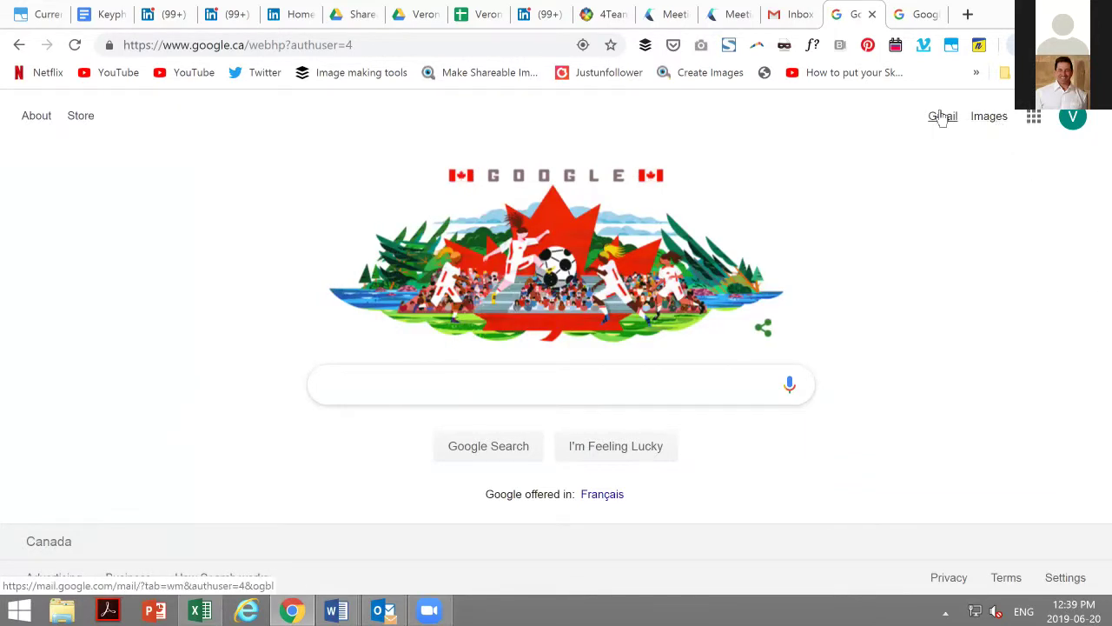
left_click(1034, 122)
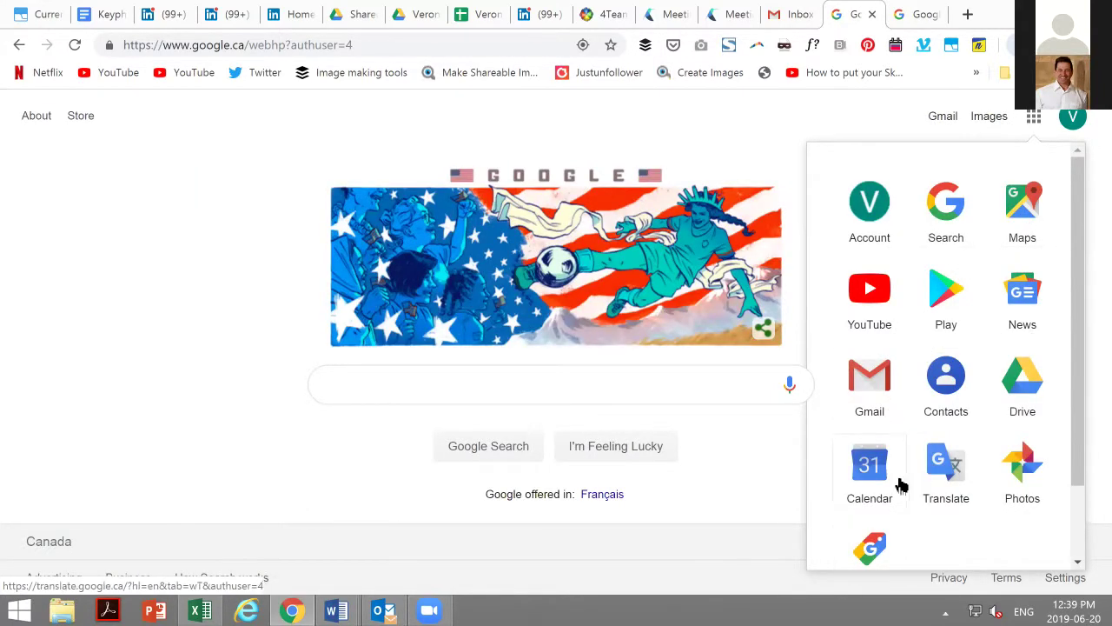
left_click(865, 495)
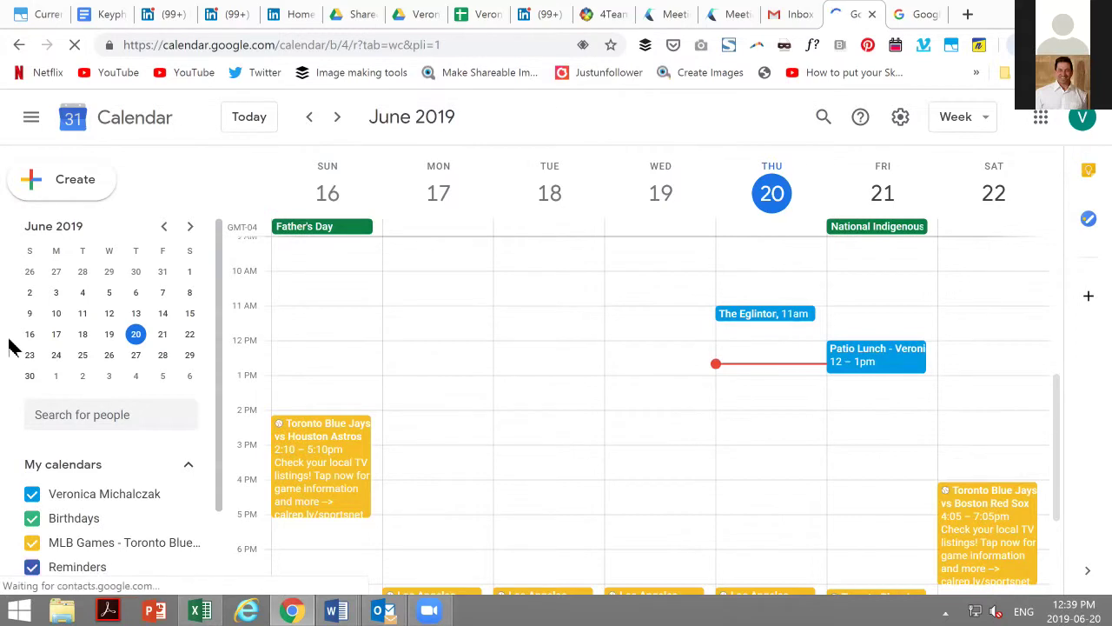
left_click(1083, 120)
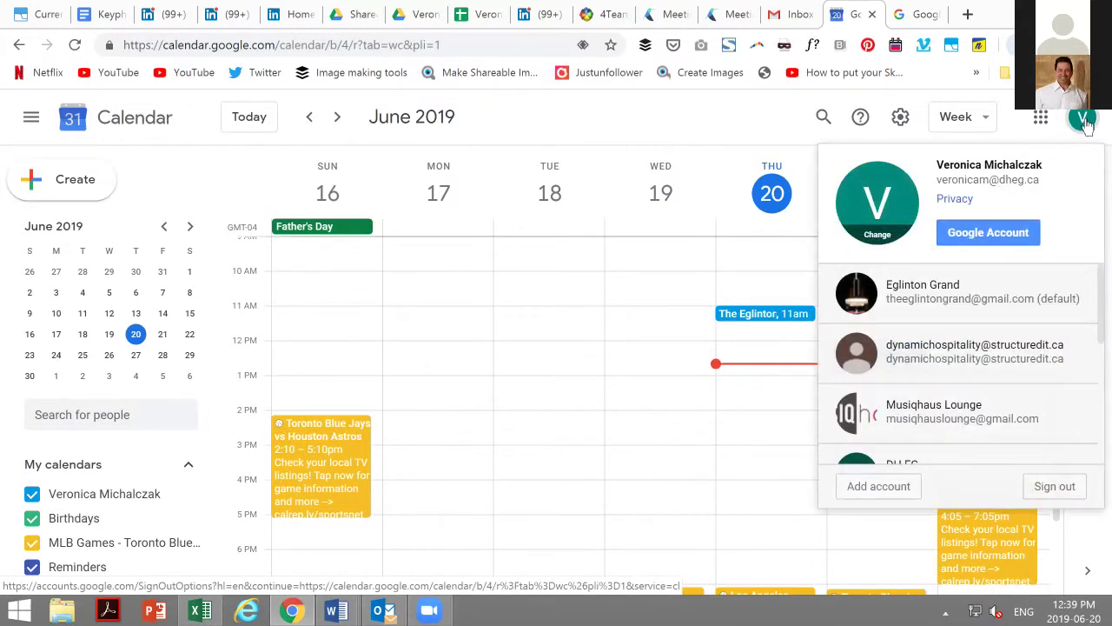
left_click_drag(1049, 191, 508, 480)
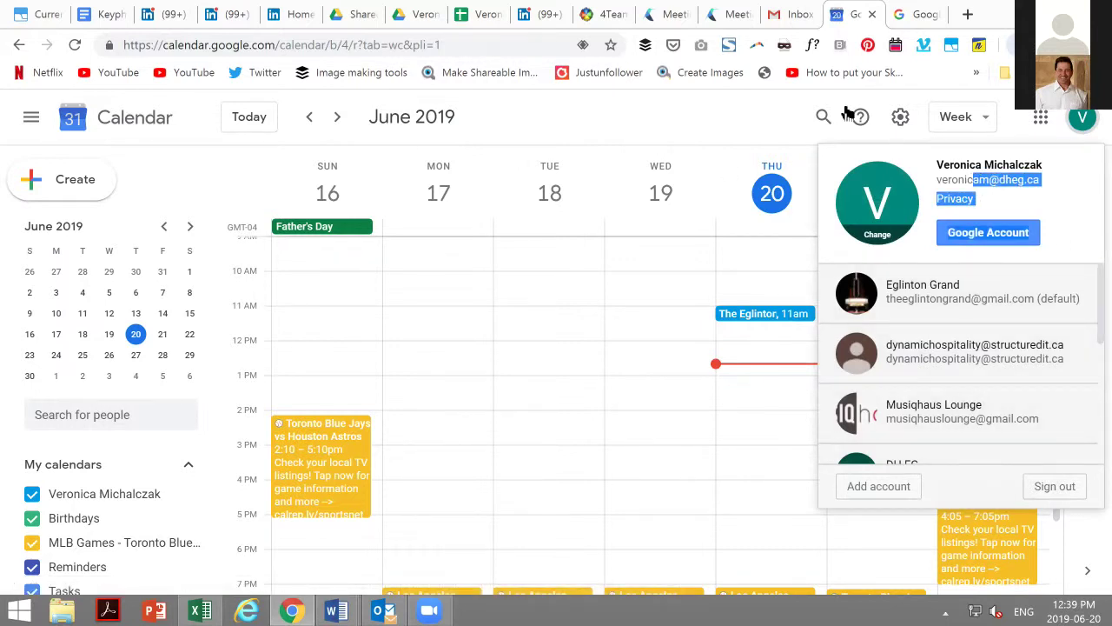
left_click(666, 120)
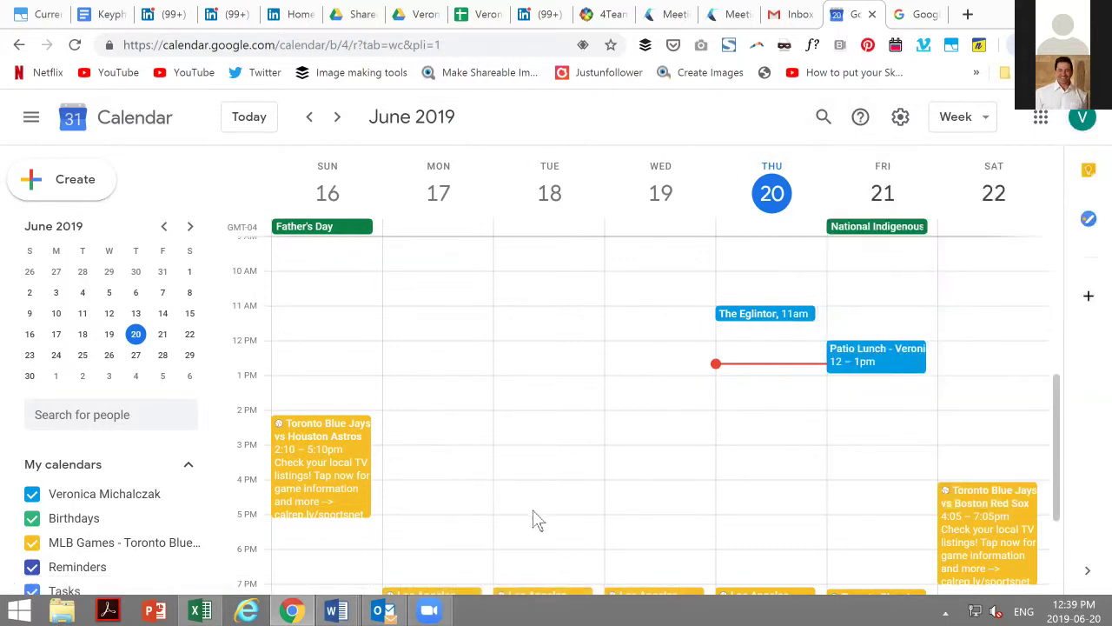
scroll(516, 412, "down", 3)
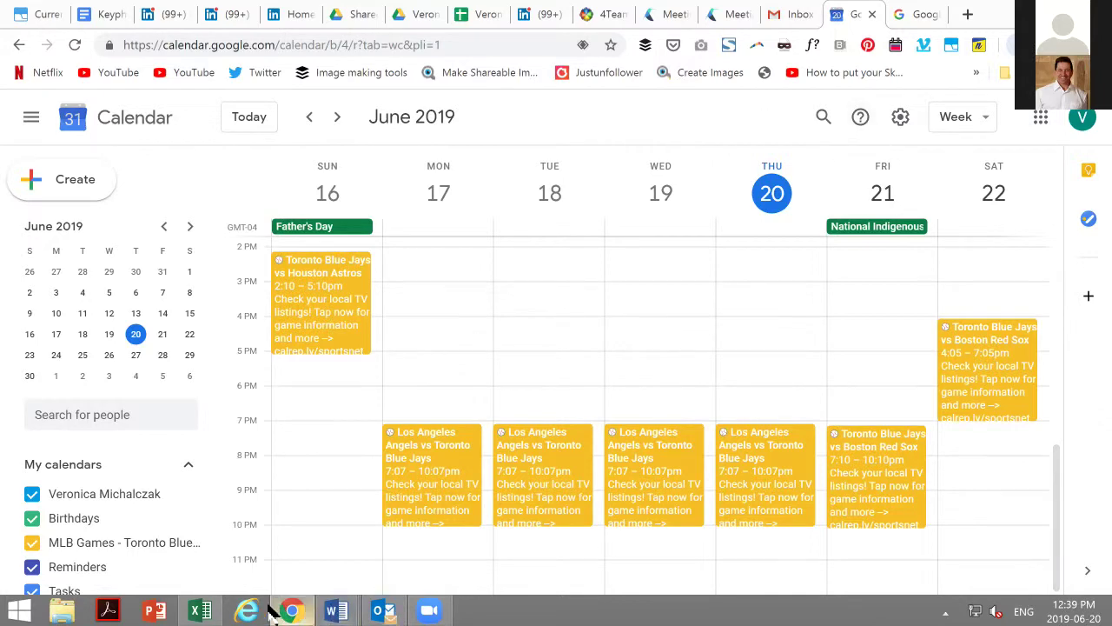
mouse_move(382, 611)
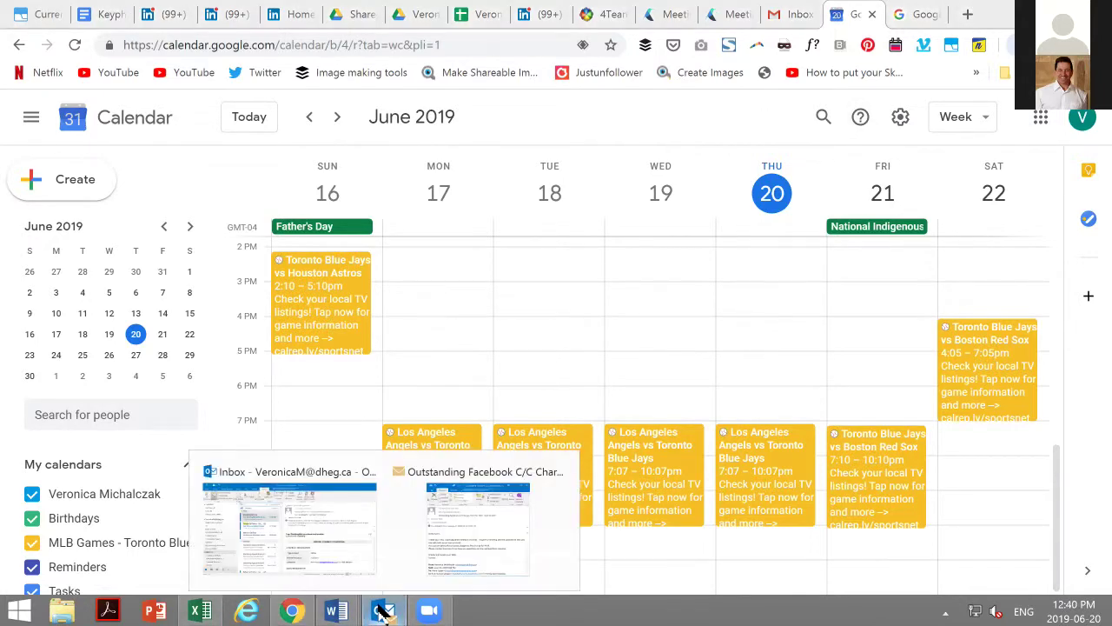
left_click(315, 556)
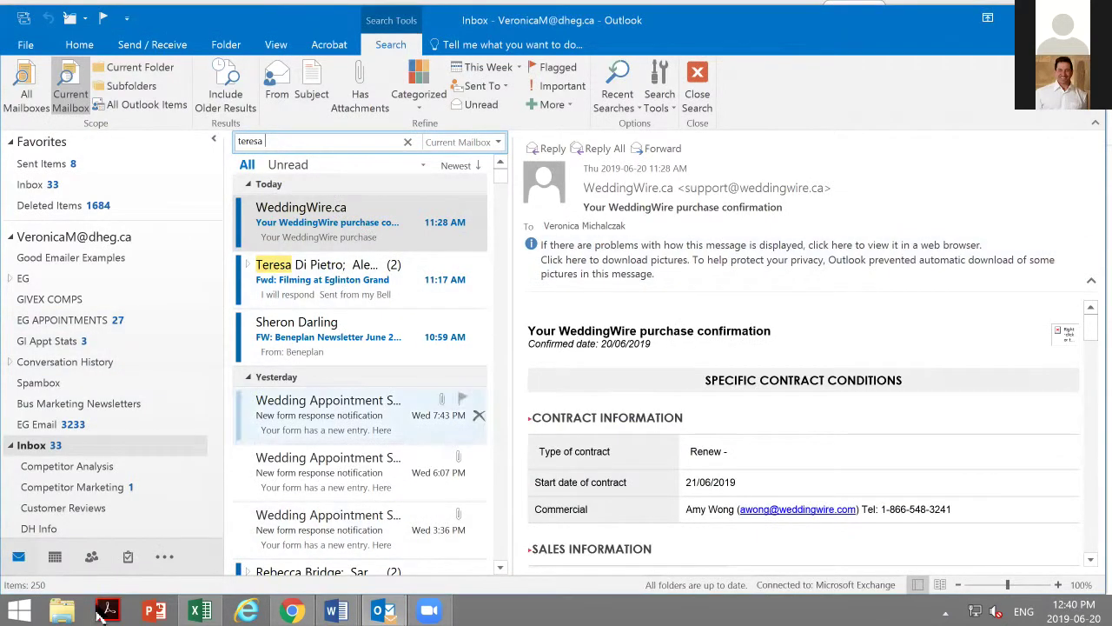
left_click(290, 611)
left_click_drag(1055, 477, 1049, 363)
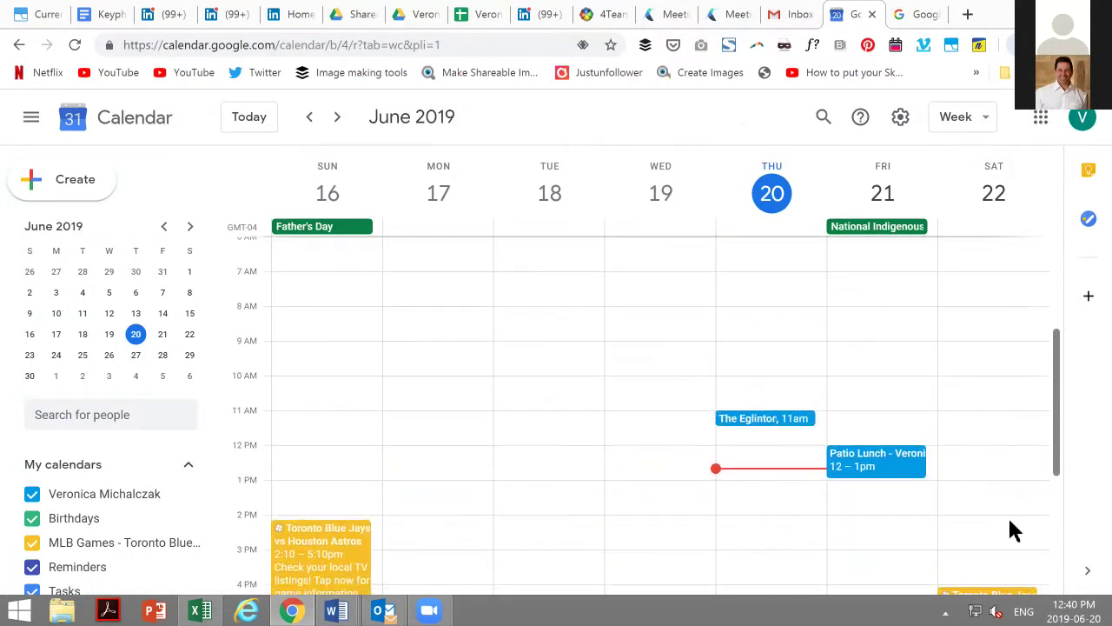
scroll(1008, 521, "down", 2)
scroll(983, 428, "up", 2)
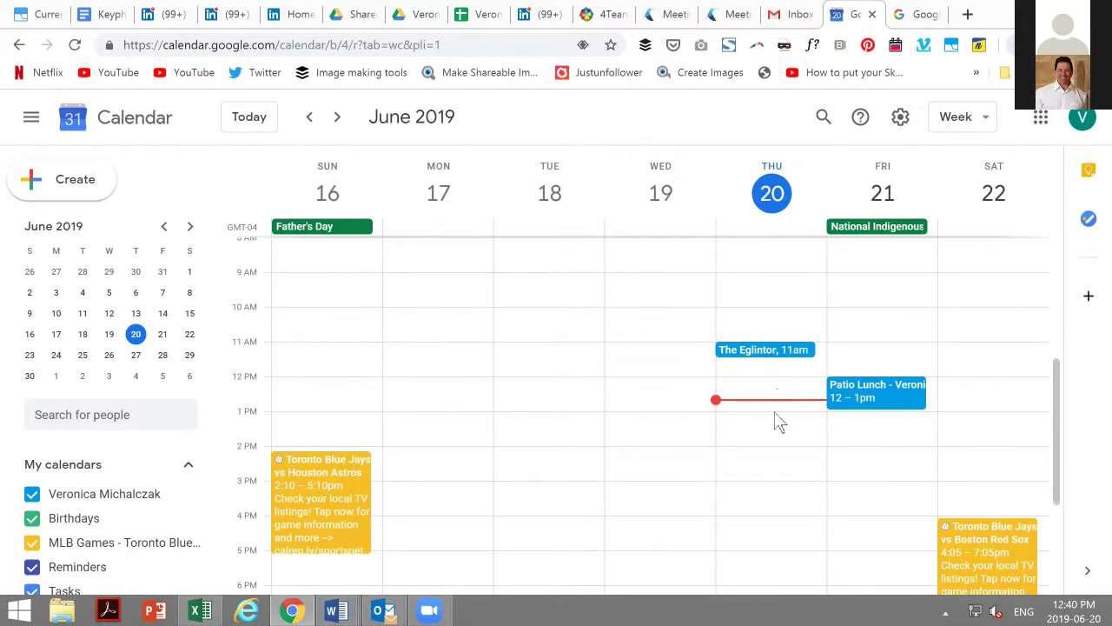
Step: Create TESTING EVENT on Thursday, June 20, from 1:30 to 2:30pm
left_click(772, 438)
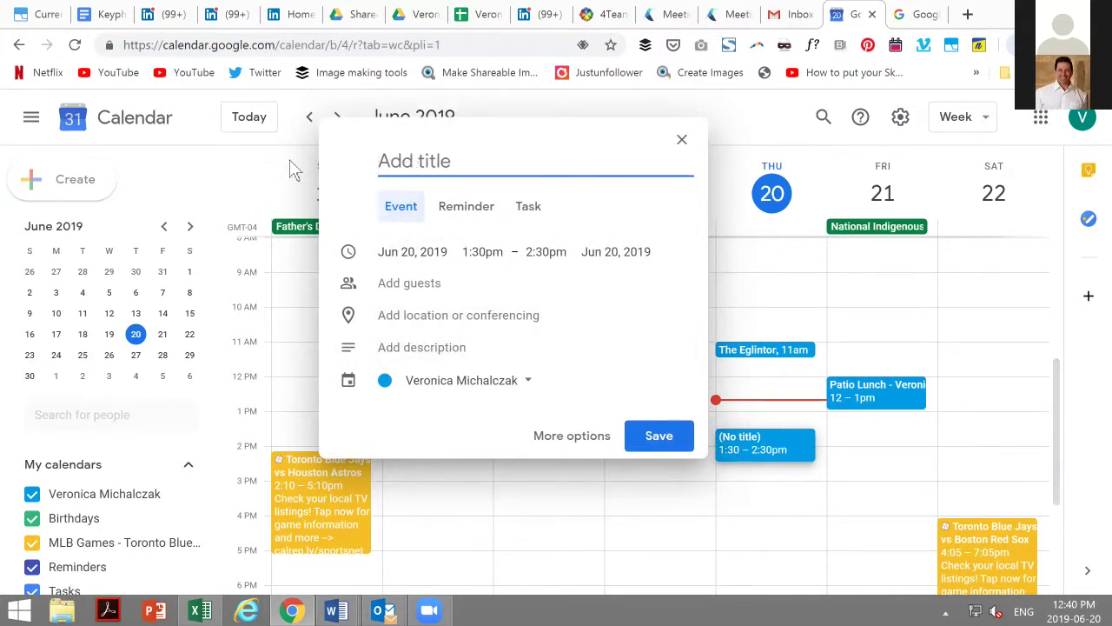
type("TESTING E")
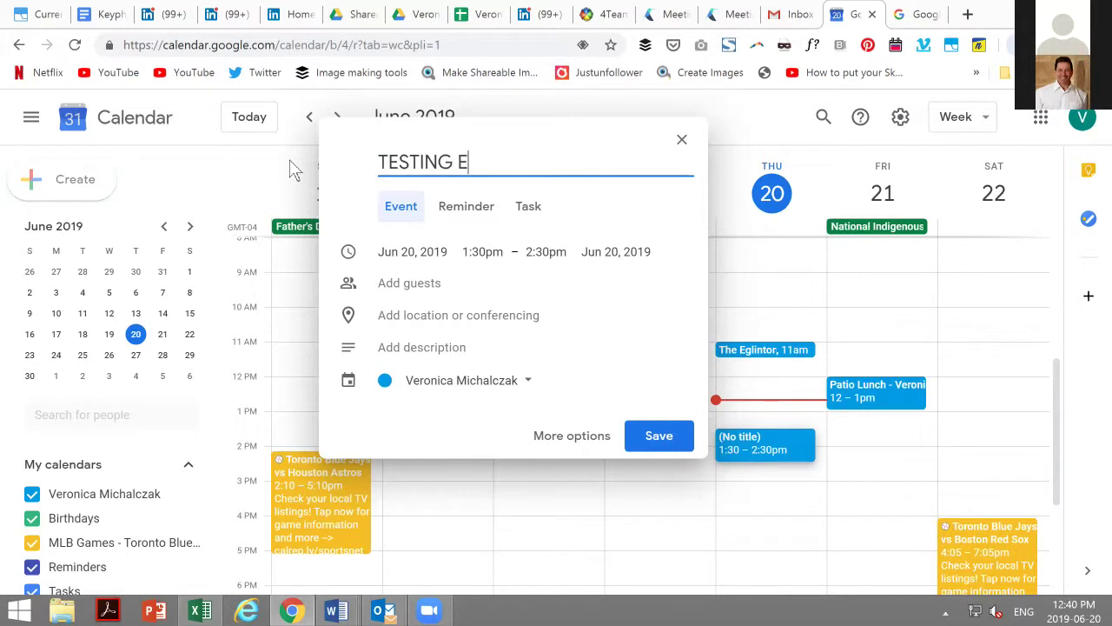
type("VENT")
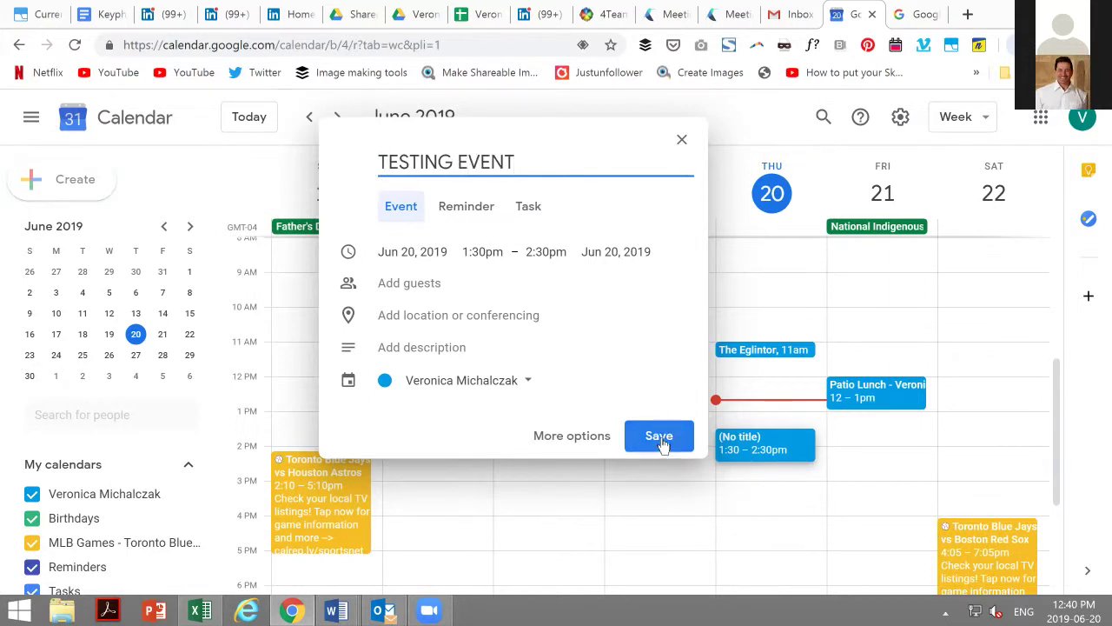
left_click(660, 441)
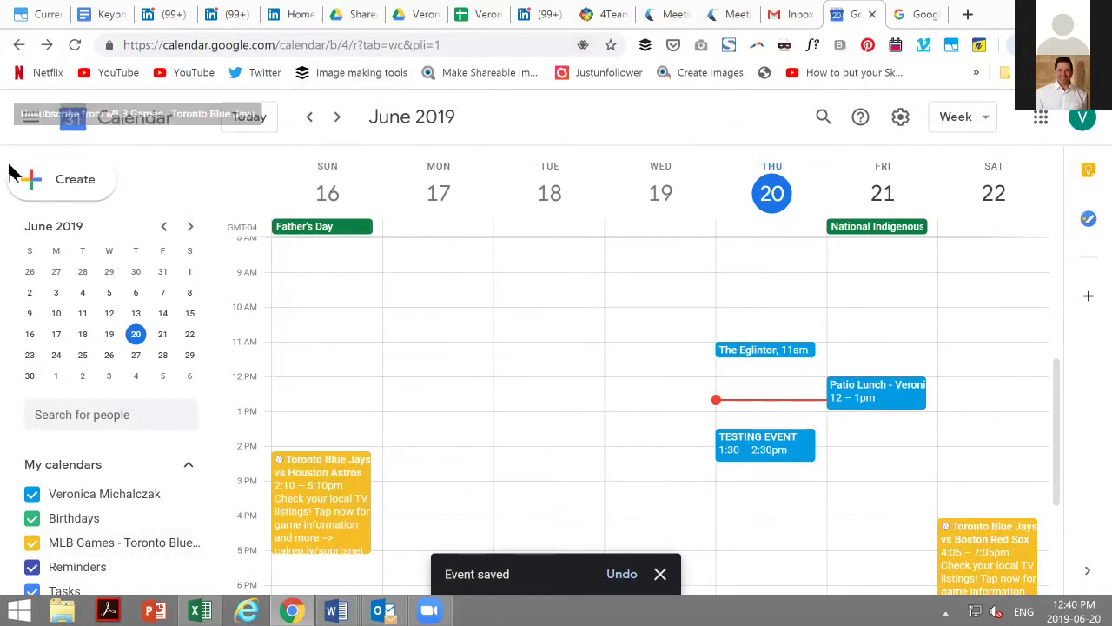
Step: Reload Google Calendar and bring the Outlook Inbox window forward
left_click(21, 45)
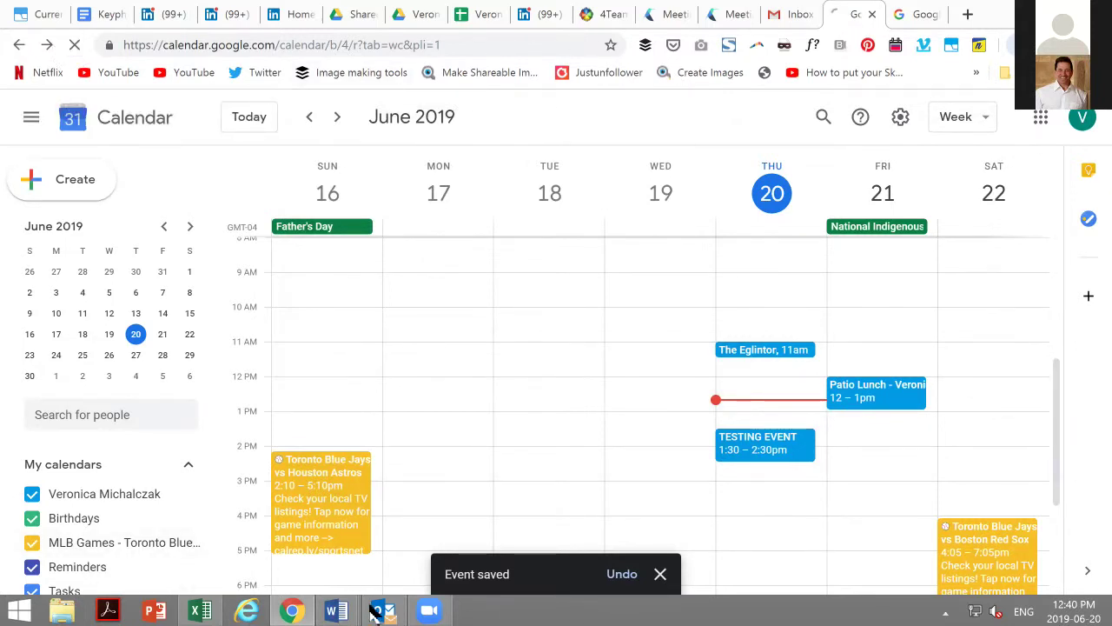
mouse_move(383, 611)
left_click(273, 533)
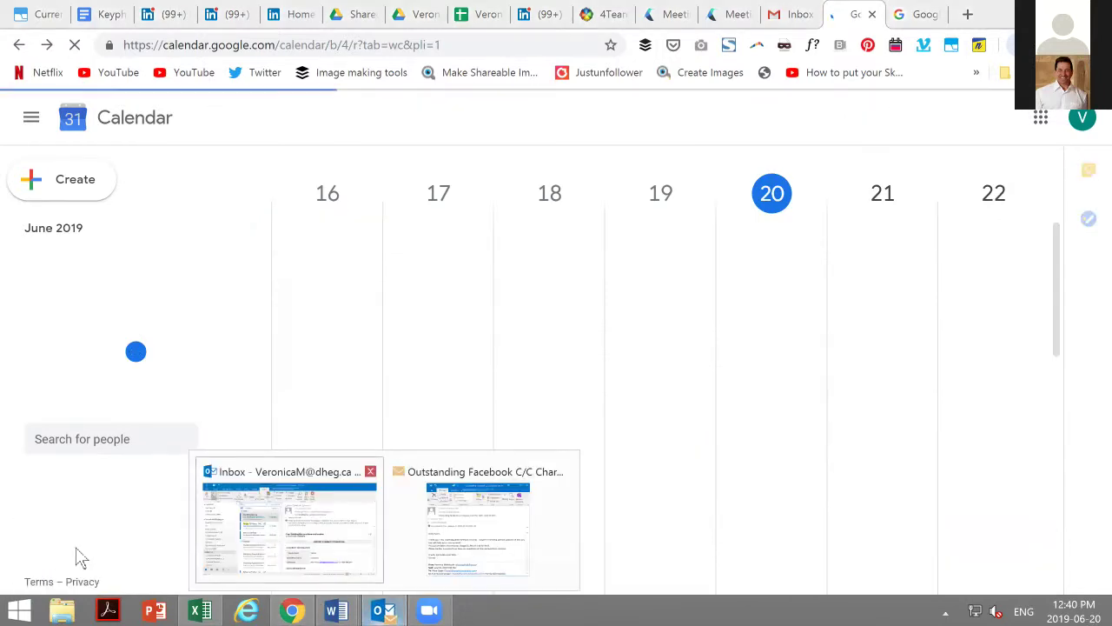
Step: Browse Outlook's June 16–22 calendar week, then return to the Inbox mail
left_click(55, 556)
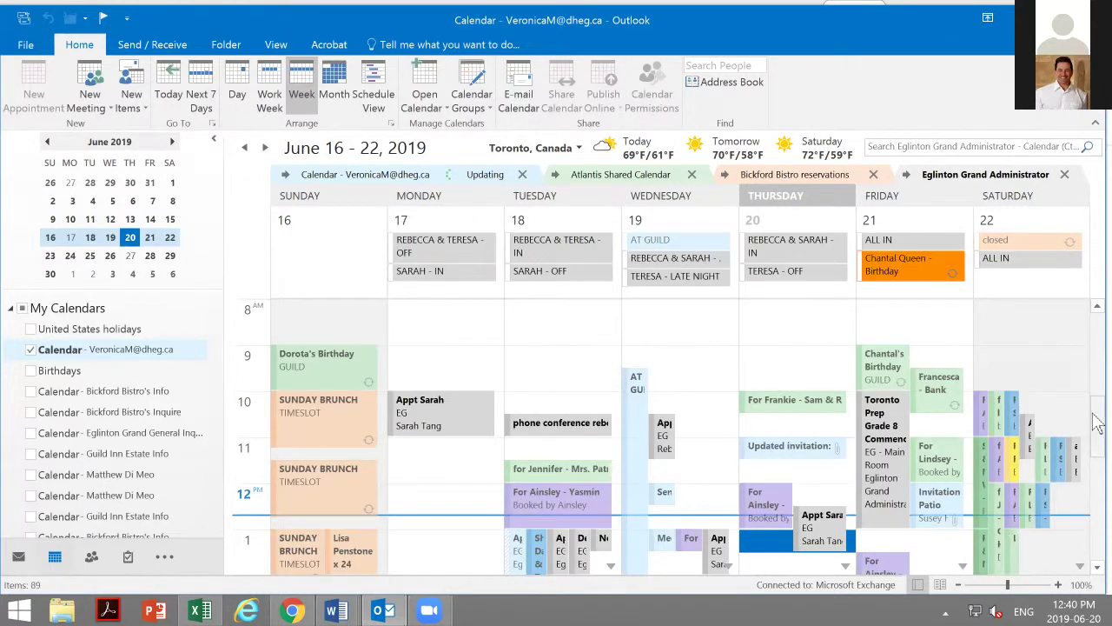
left_click_drag(1096, 400, 1097, 424)
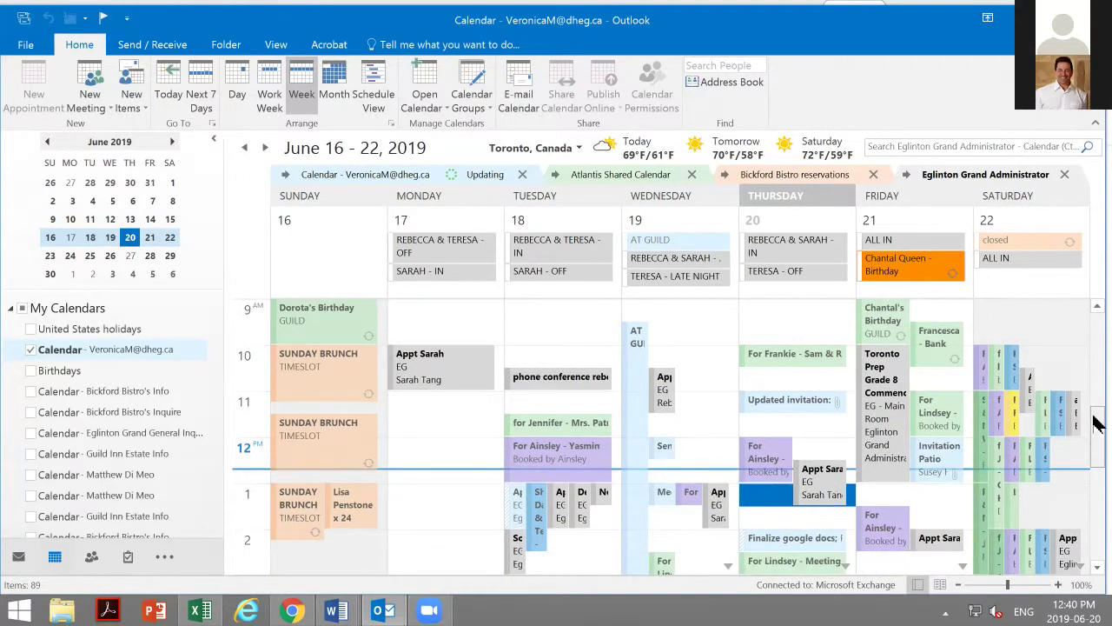
mouse_move(808, 539)
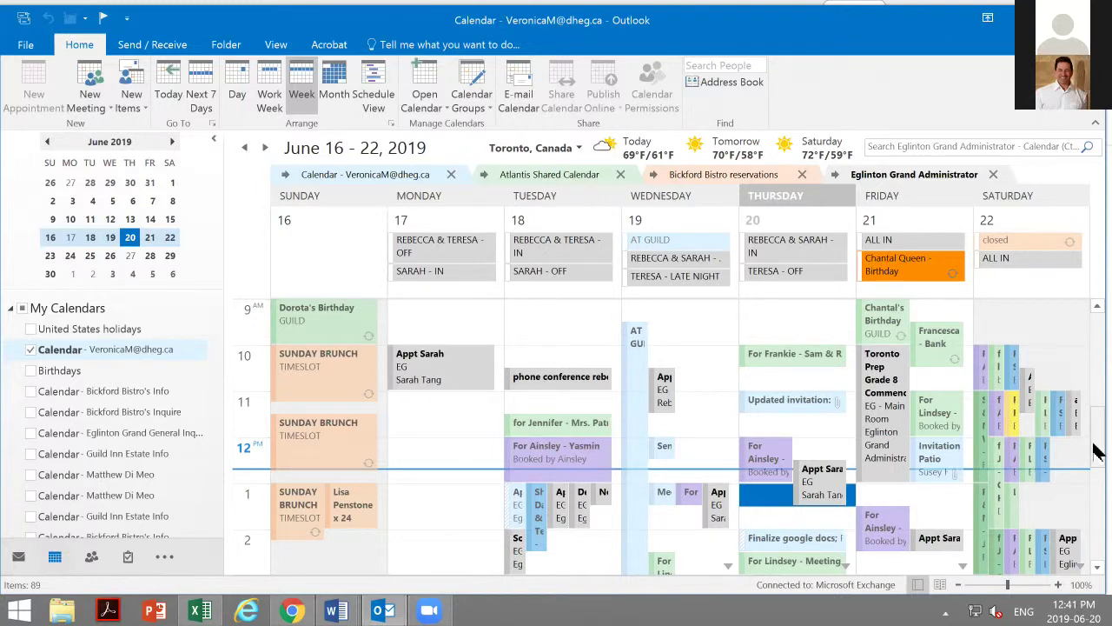
scroll(1097, 452, "down", 3)
mouse_move(795, 426)
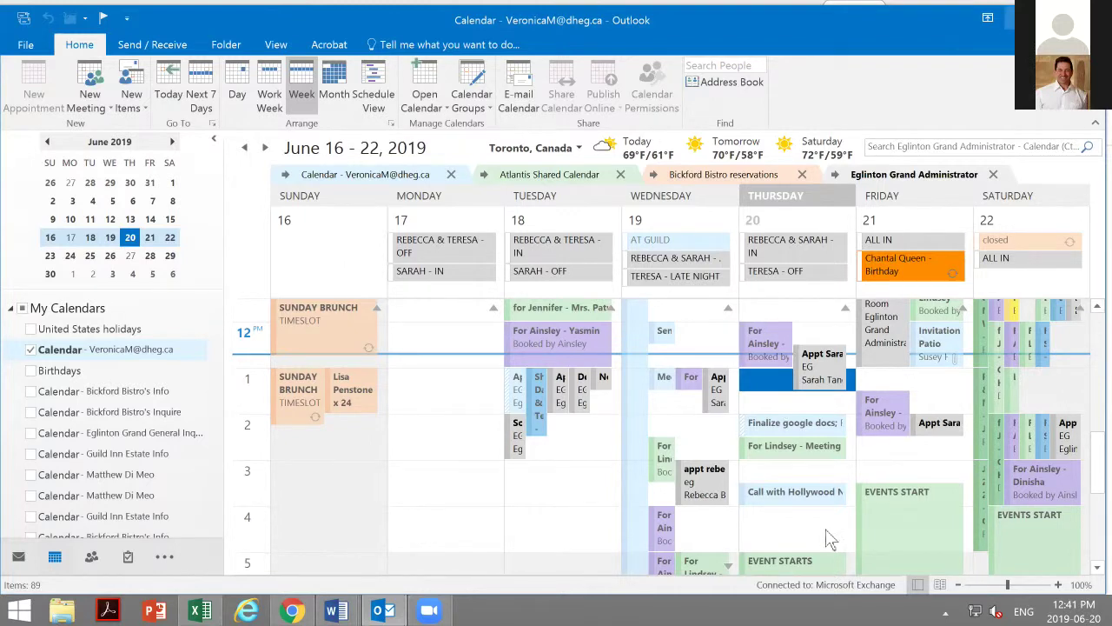
key("alt+Tab")
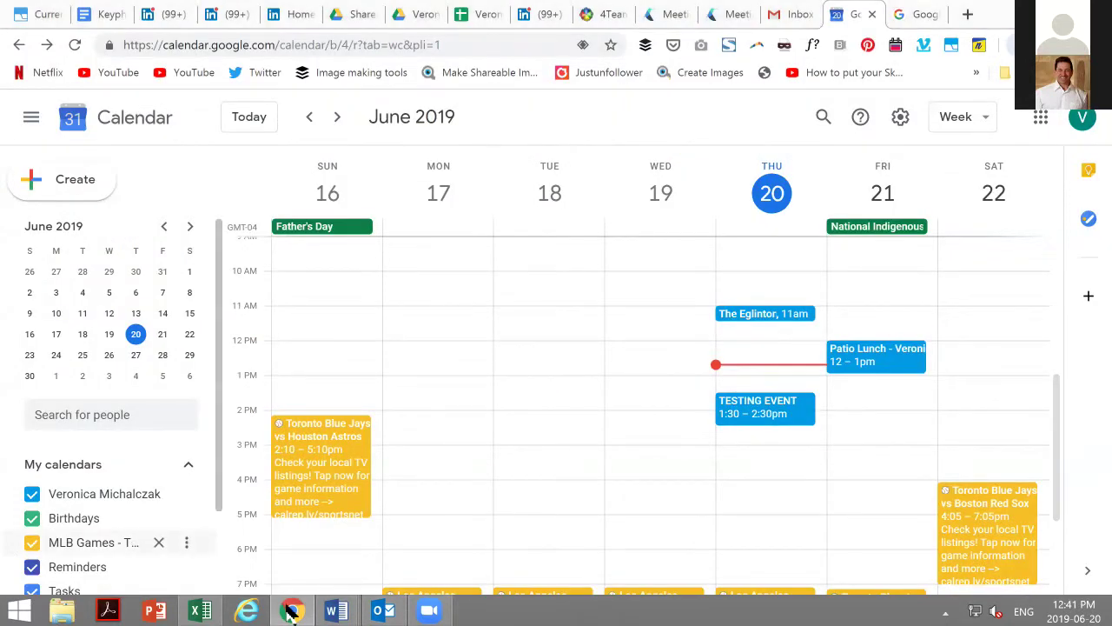
mouse_move(383, 611)
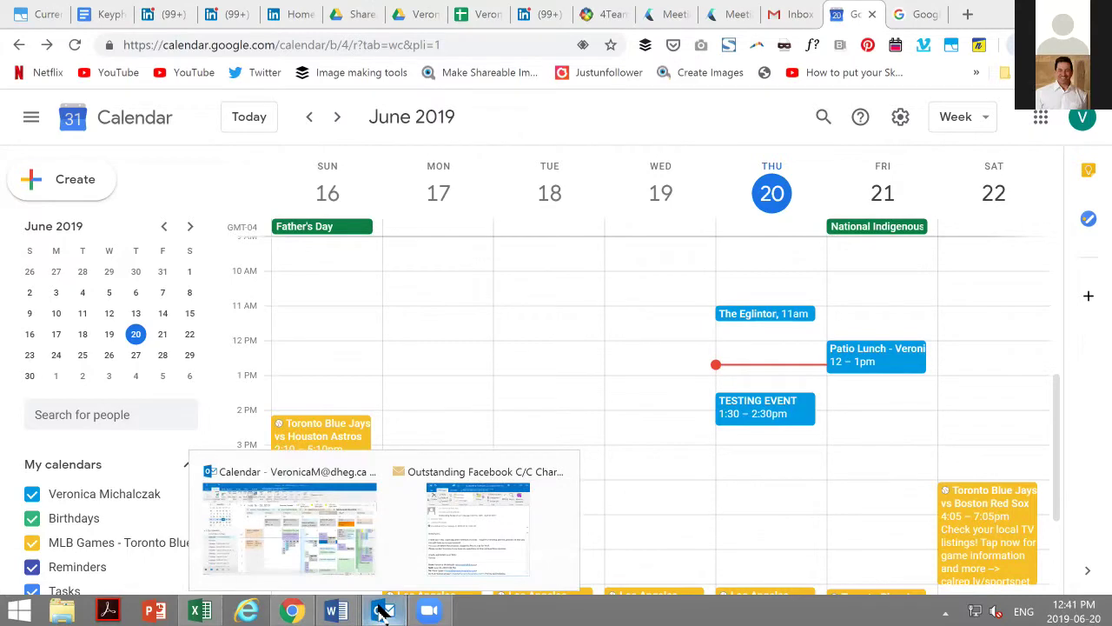
left_click(323, 539)
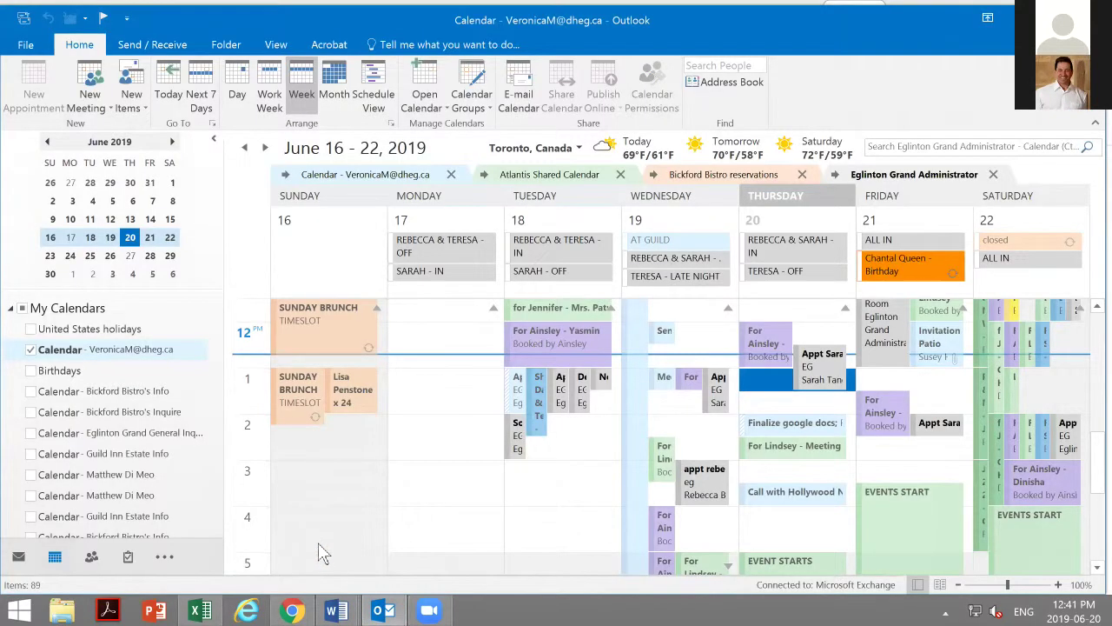
left_click(18, 557)
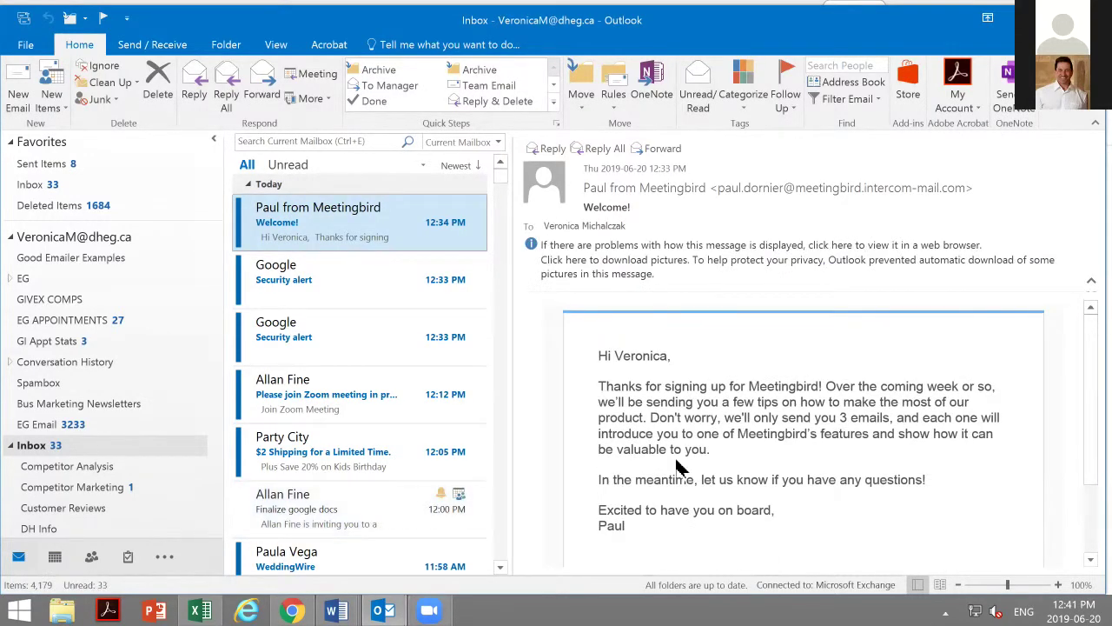
Step: Search the mailbox for sync2 and run Send/Receive All Folders
left_click(291, 143)
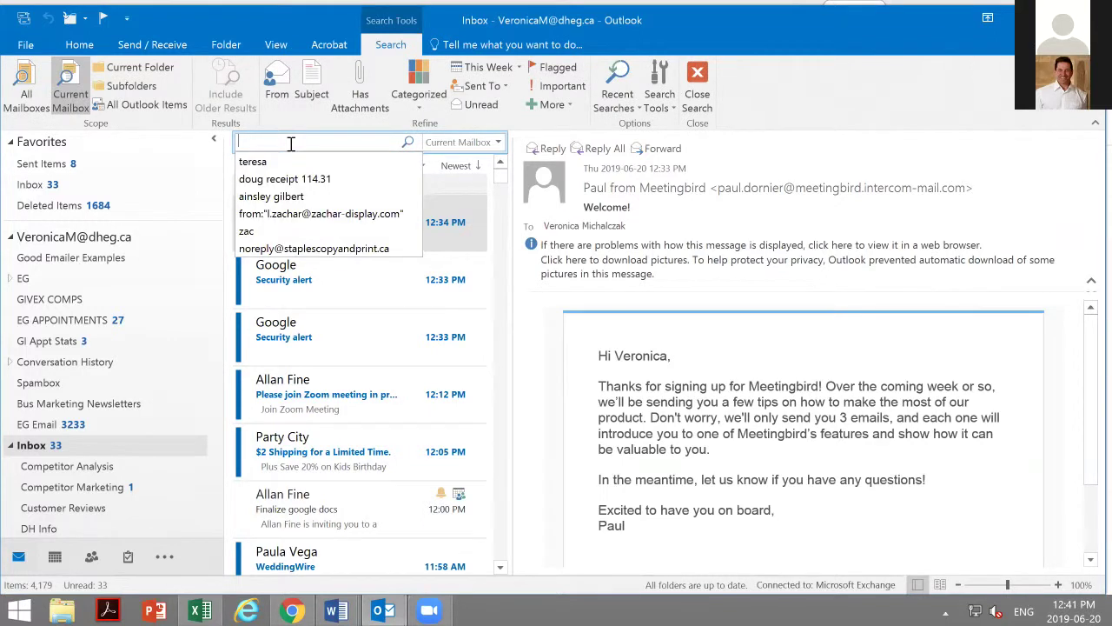
type("sy")
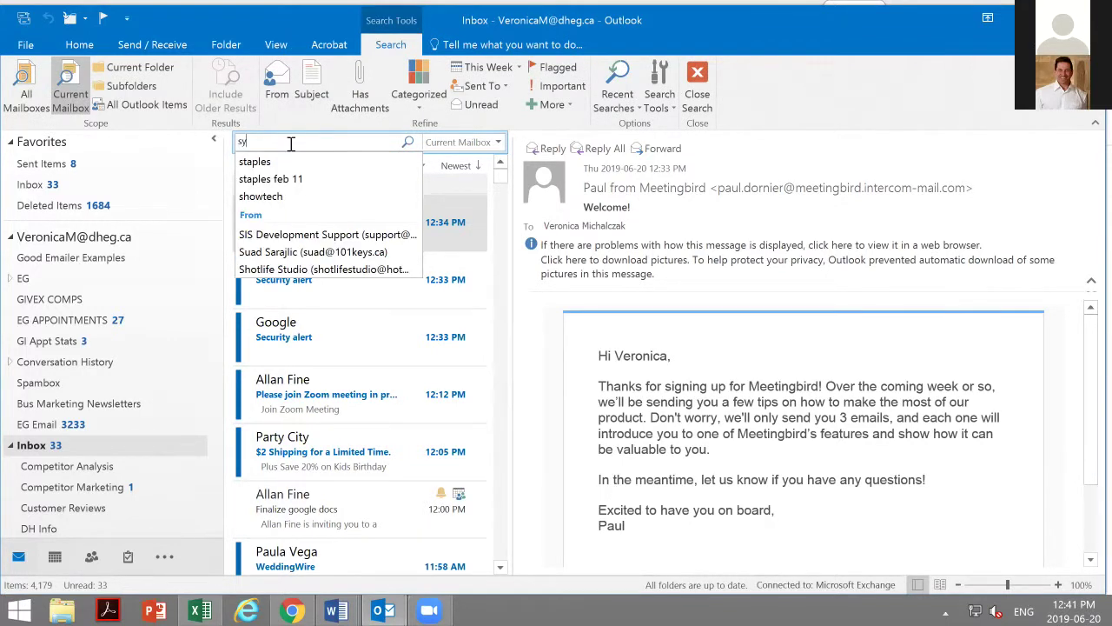
type("nc2")
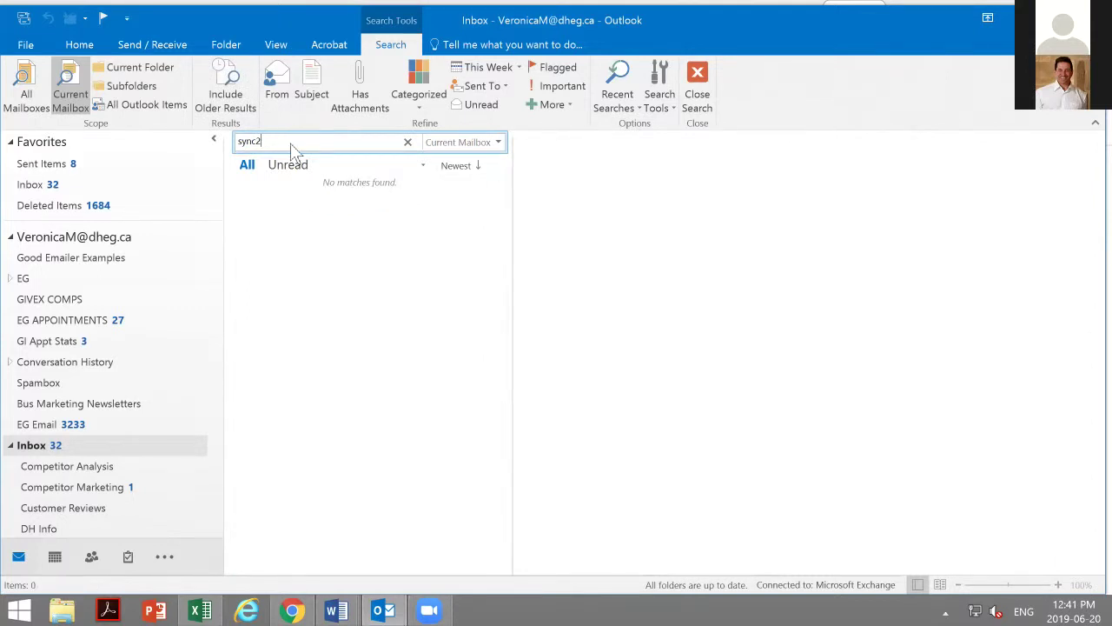
left_click(90, 45)
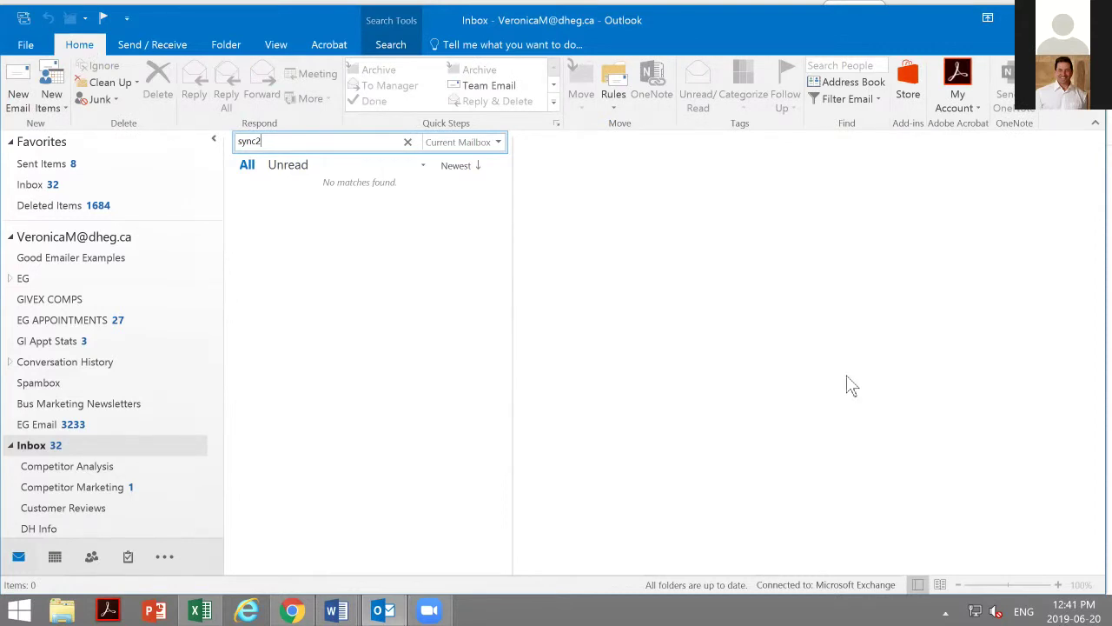
left_click(150, 46)
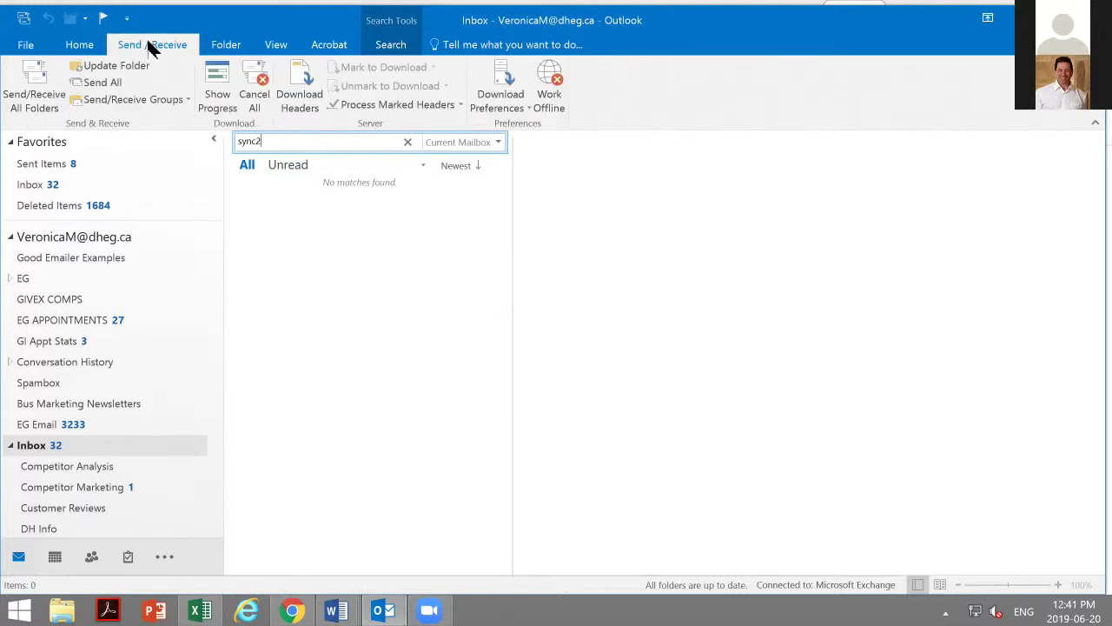
left_click(42, 95)
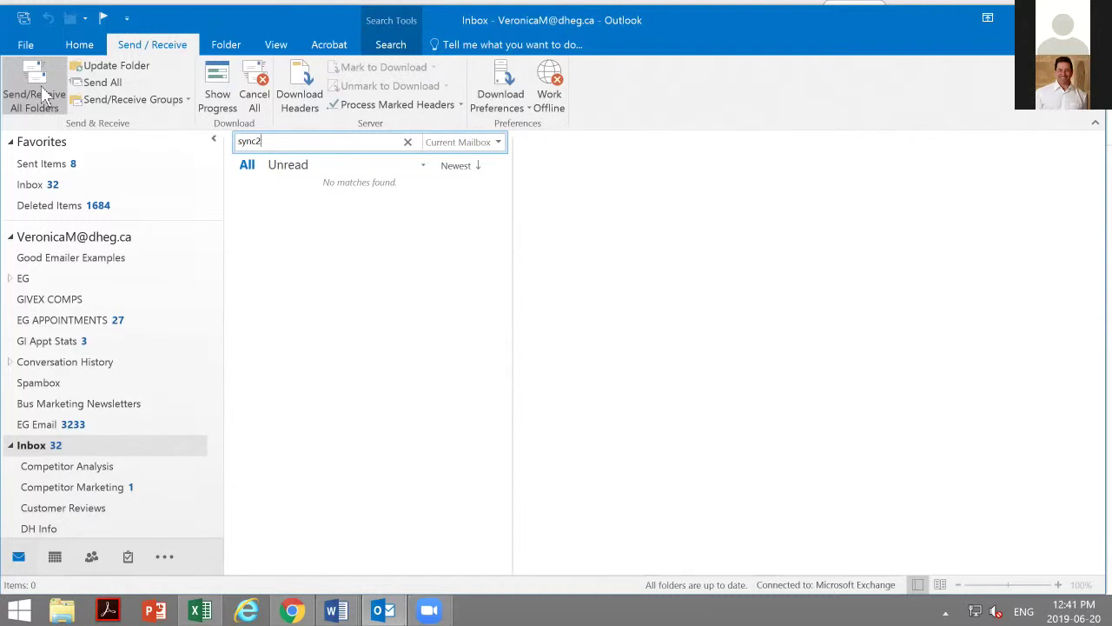
Step: Clear the search, check the Spambox, then return to Google Calendar in the browser
left_click(43, 186)
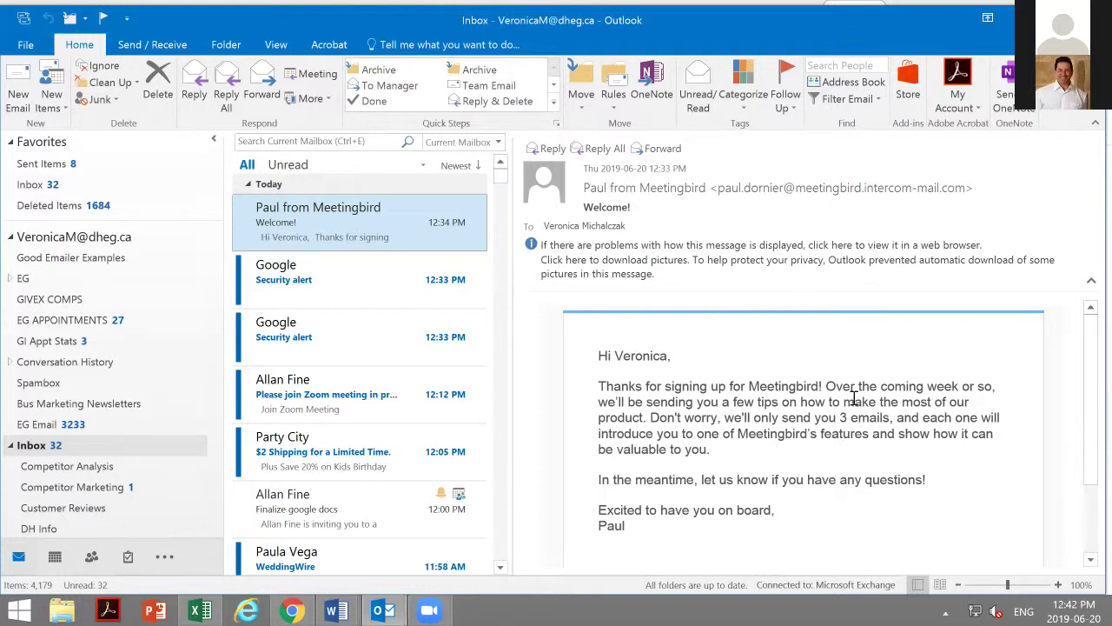
left_click(41, 385)
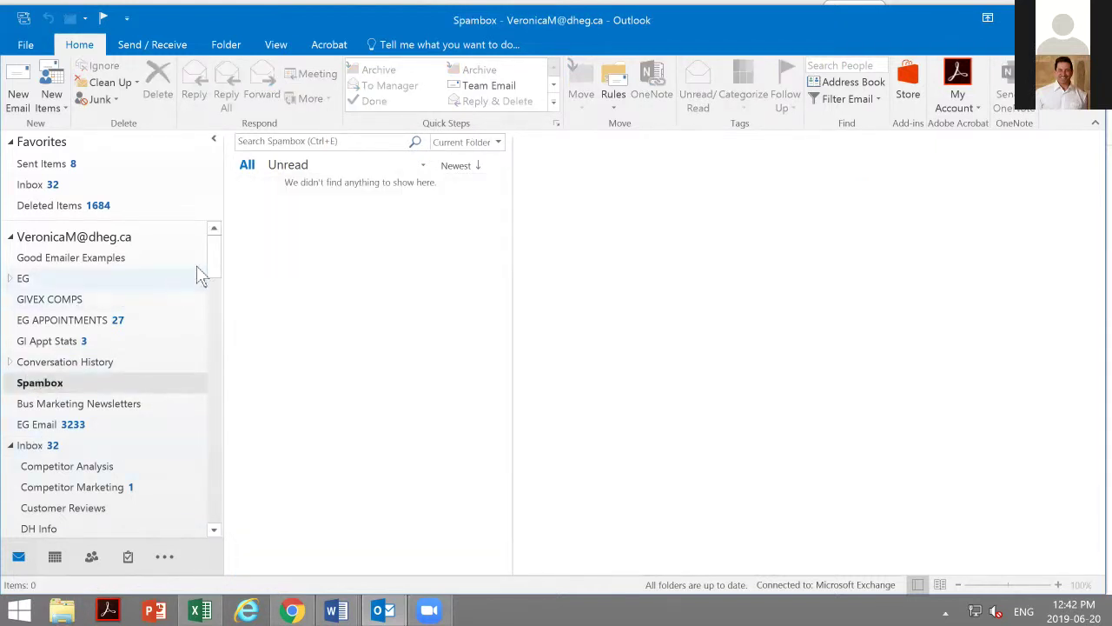
left_click(32, 445)
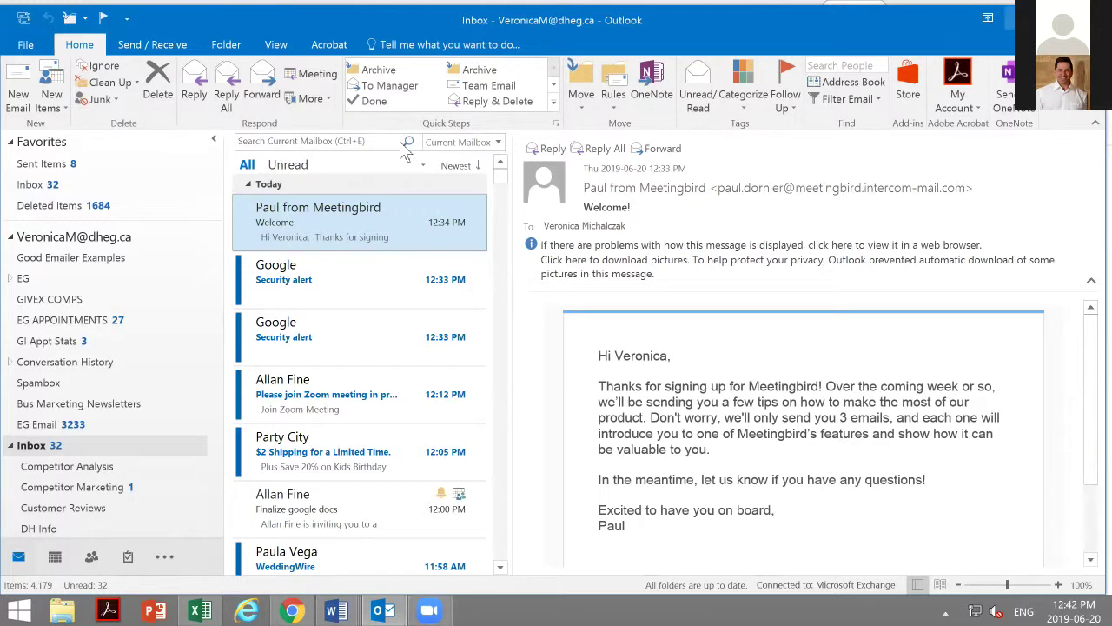
key("alt+Tab")
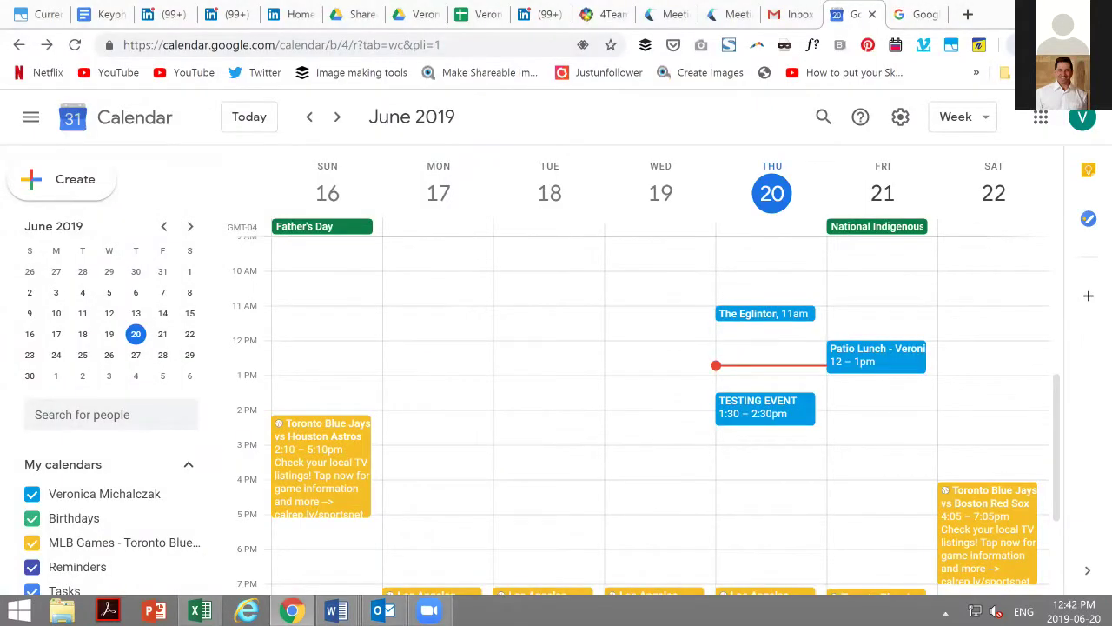
Step: Pick Meetingbird's June 20 3:00–3:15pm slot to view its confirmation form, then switch to LinkedIn Sales Navigator
left_click(730, 14)
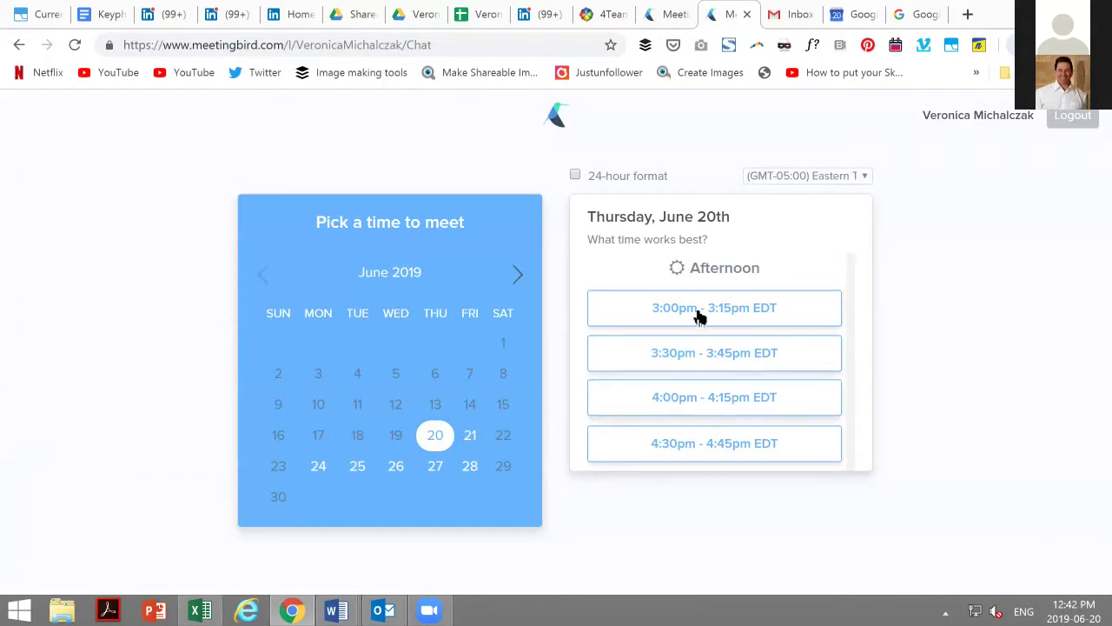
left_click(702, 313)
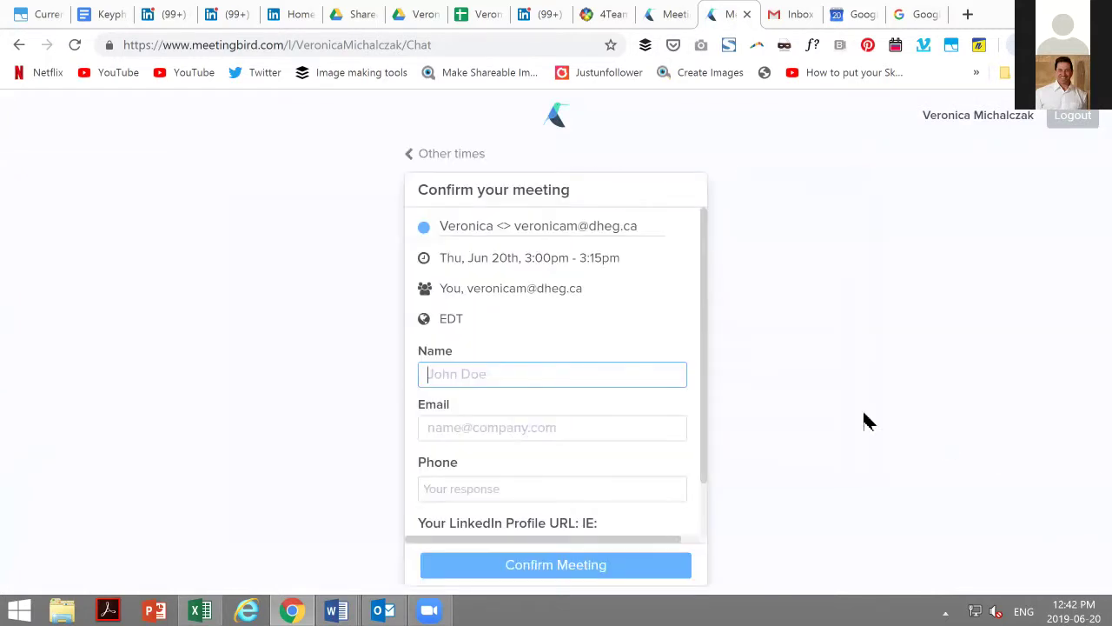
left_click_drag(706, 408, 706, 465)
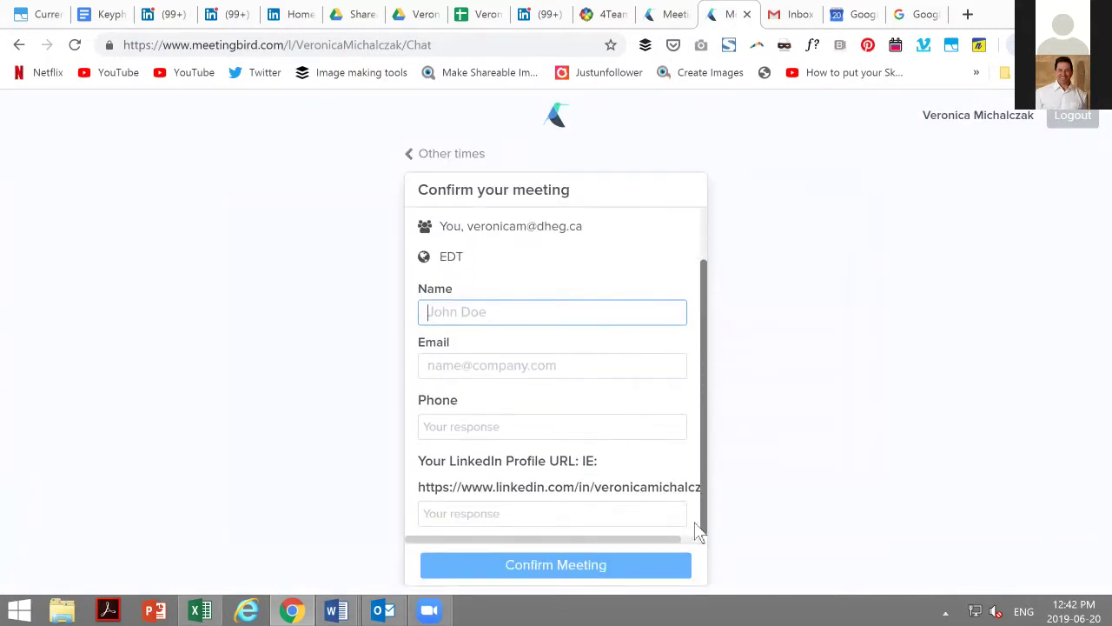
left_click_drag(700, 542, 731, 298)
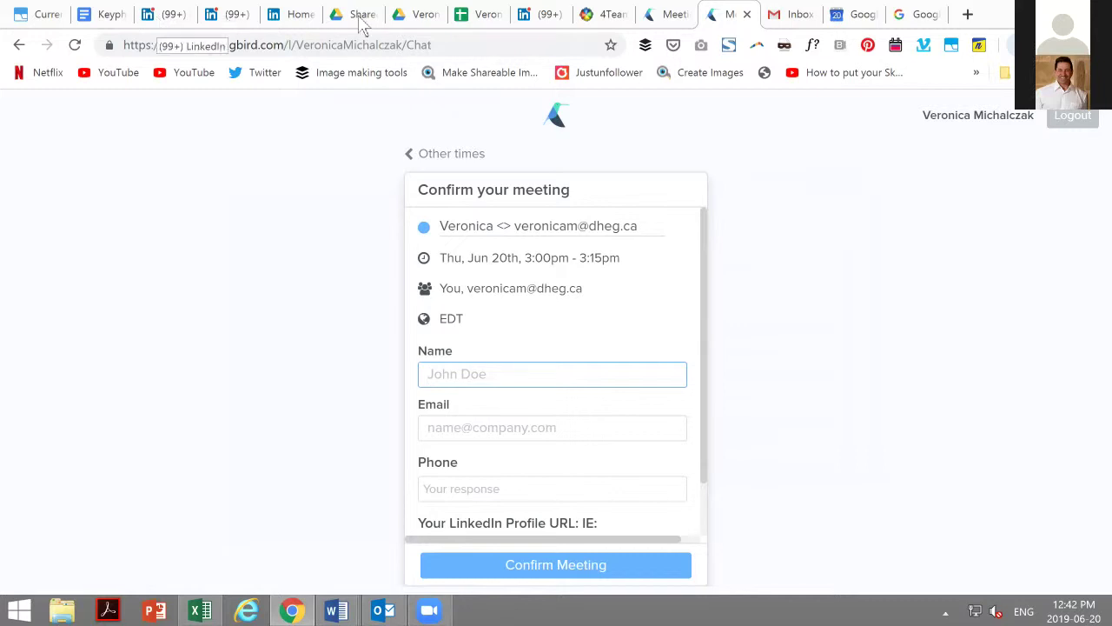
left_click(303, 18)
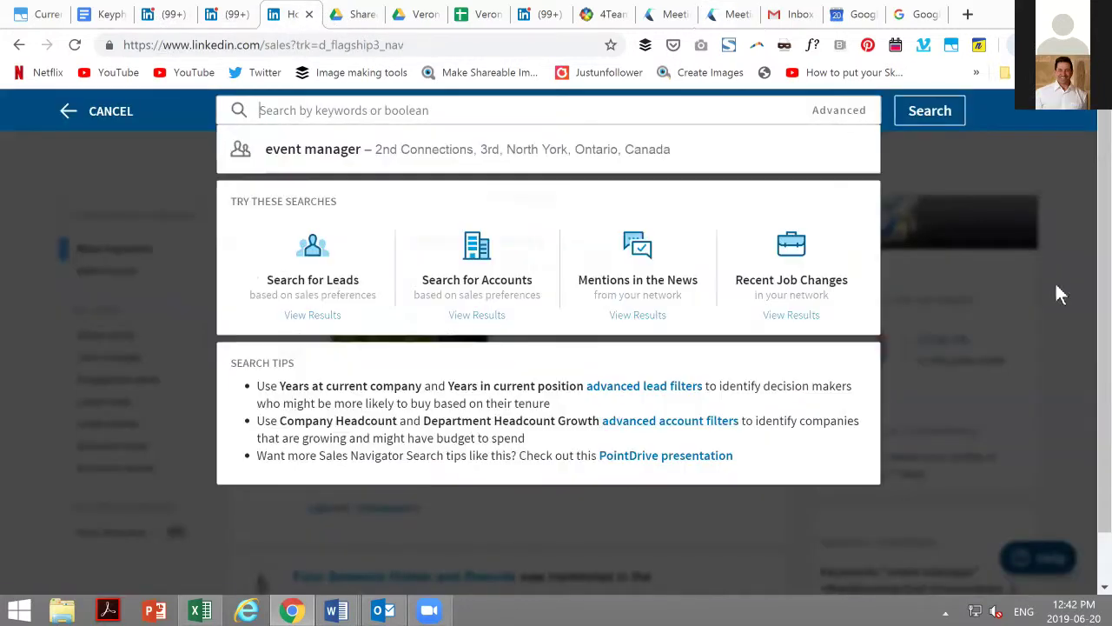
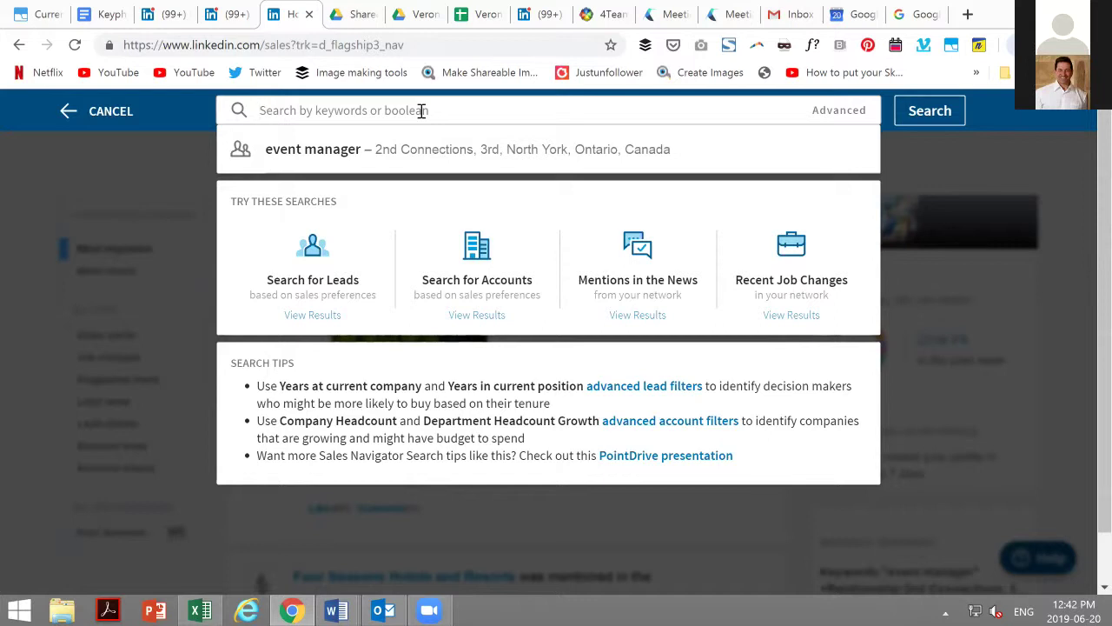
Step: Search Sales Navigator leads for 'event planner', returning 524,137 results
type("event ma")
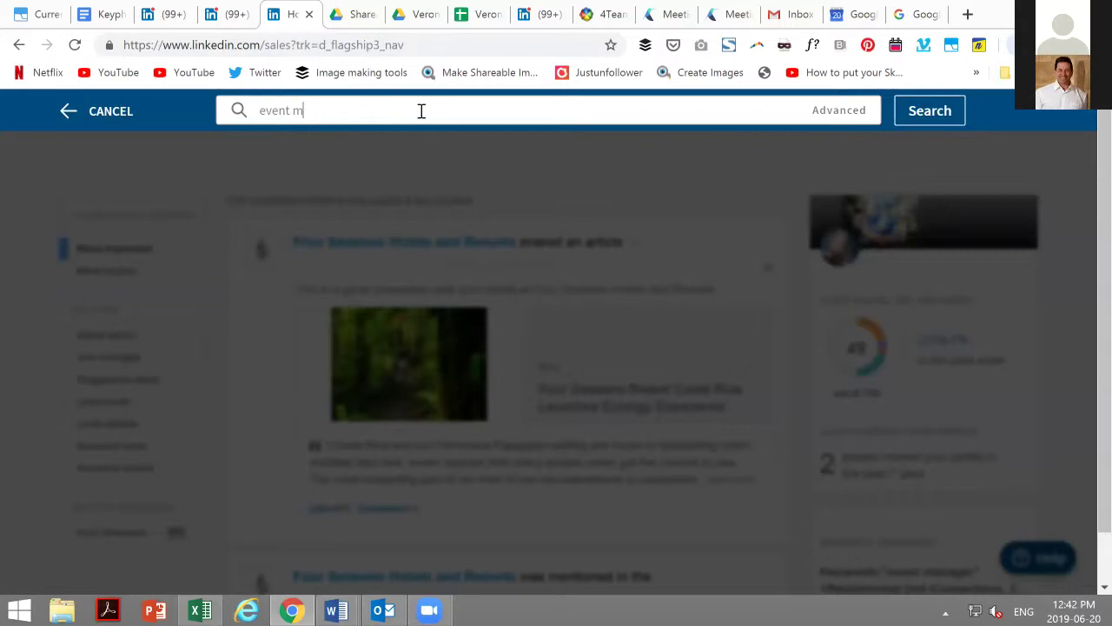
key("BackSpace")
type("pl")
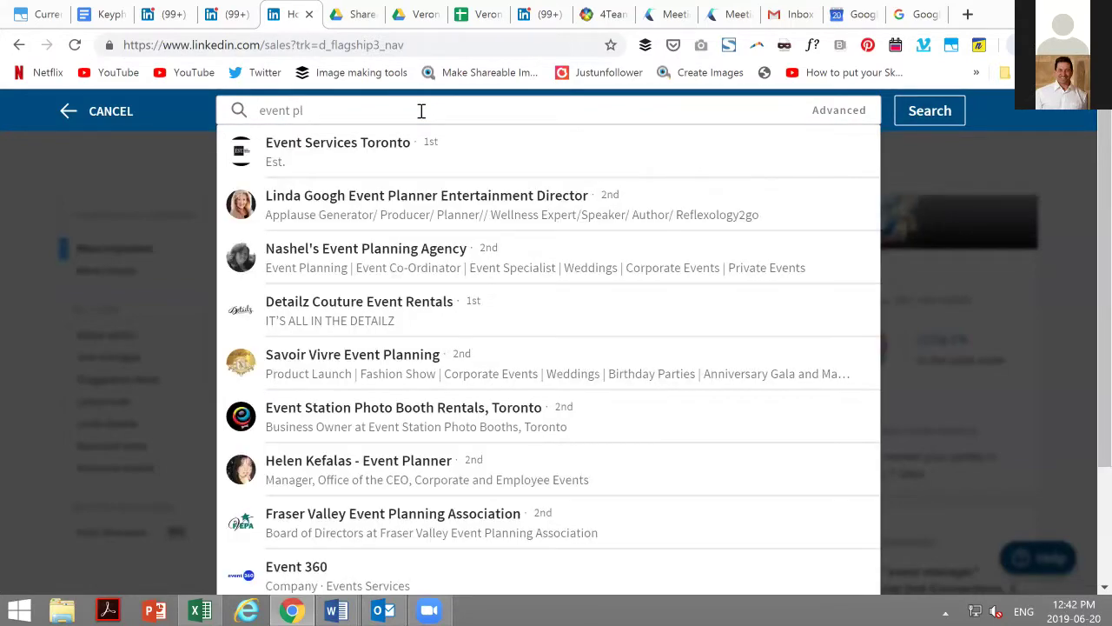
type("anner")
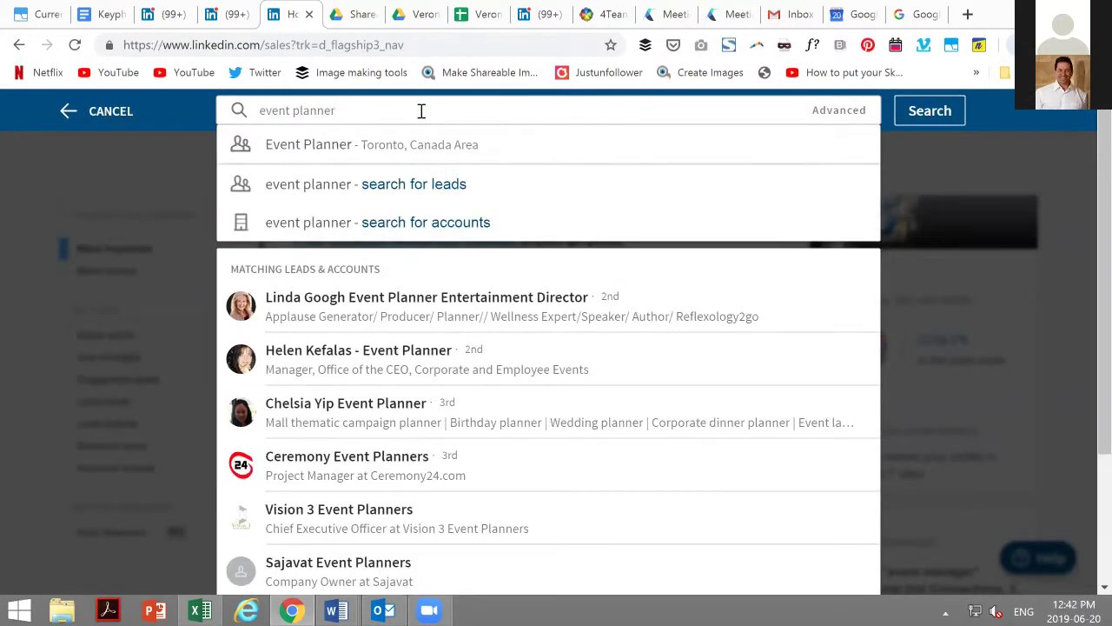
key("Return")
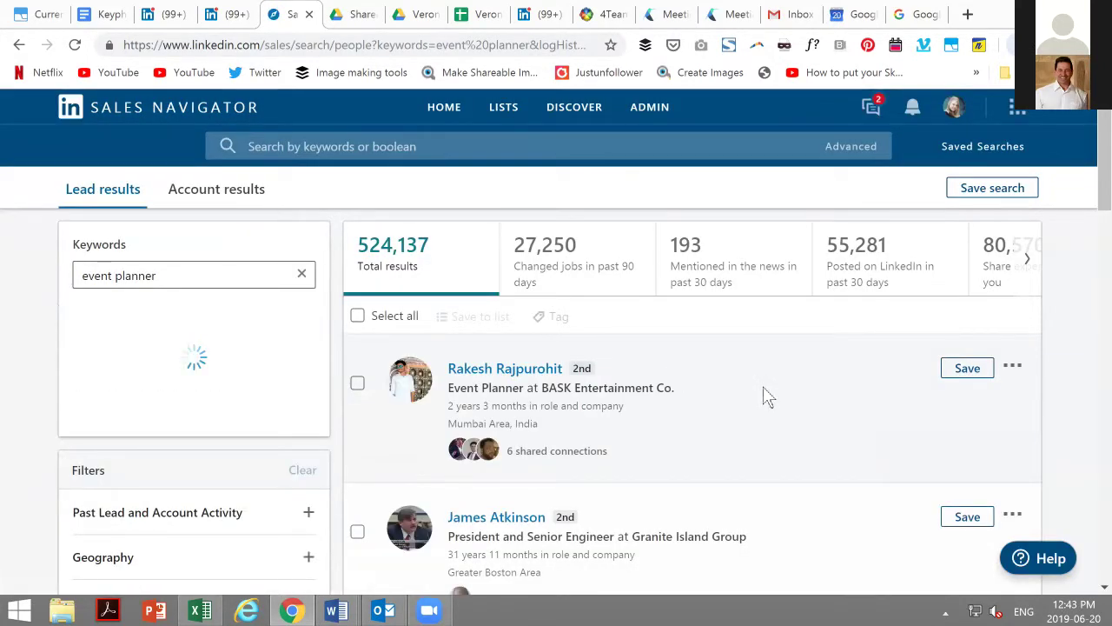
Step: Add a Toronto, Canada Area geography filter to the event planner leads, leaving 10,943 results
scroll(204, 467, "down", 3)
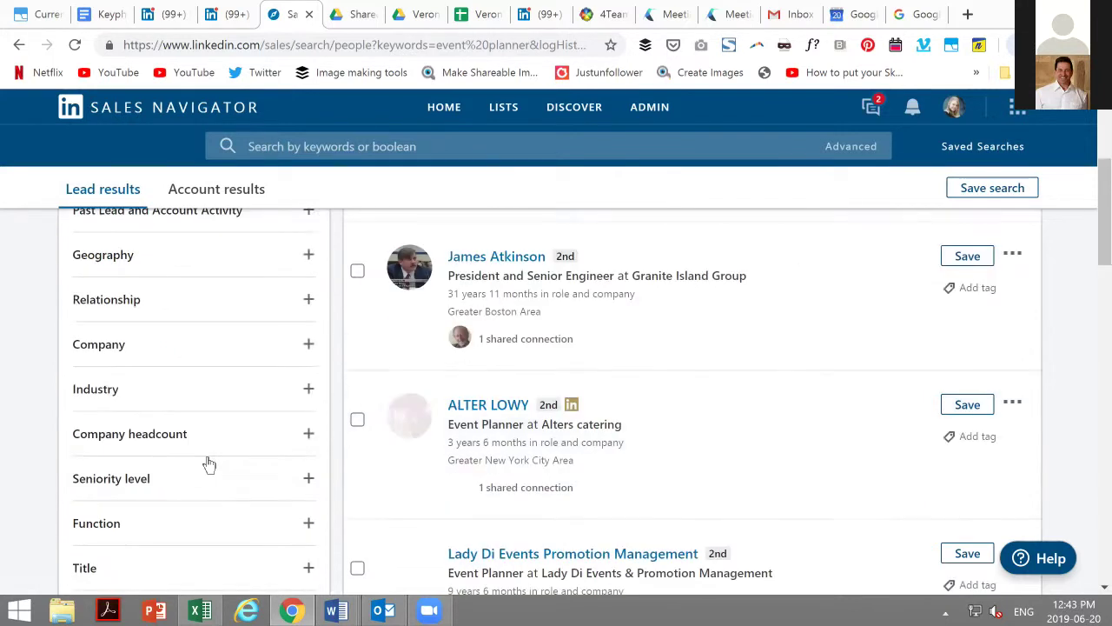
left_click(185, 258)
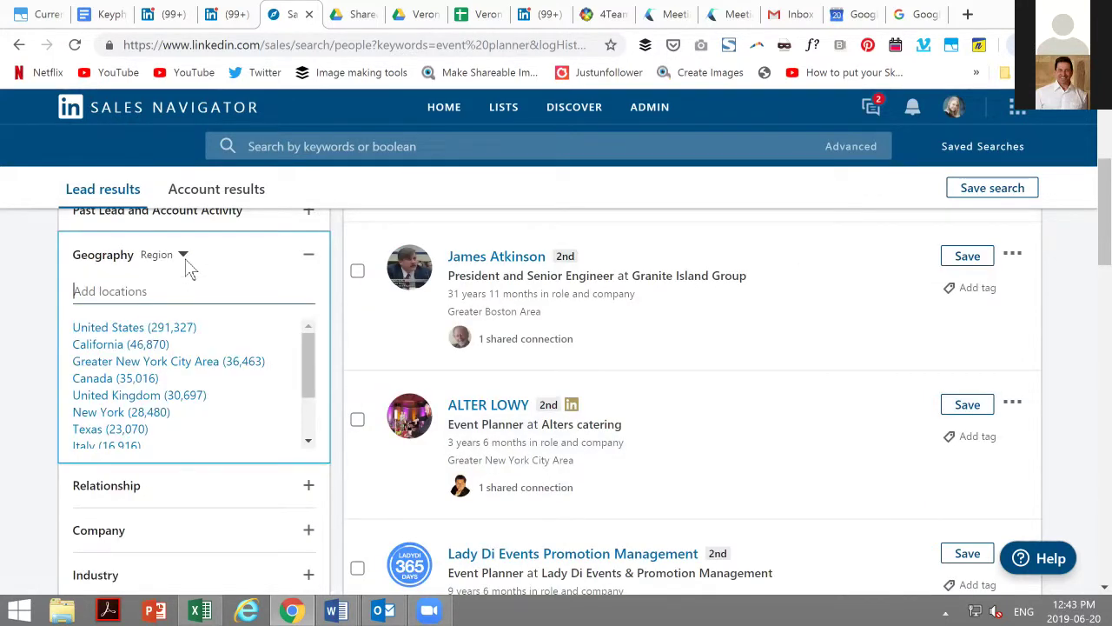
type("to")
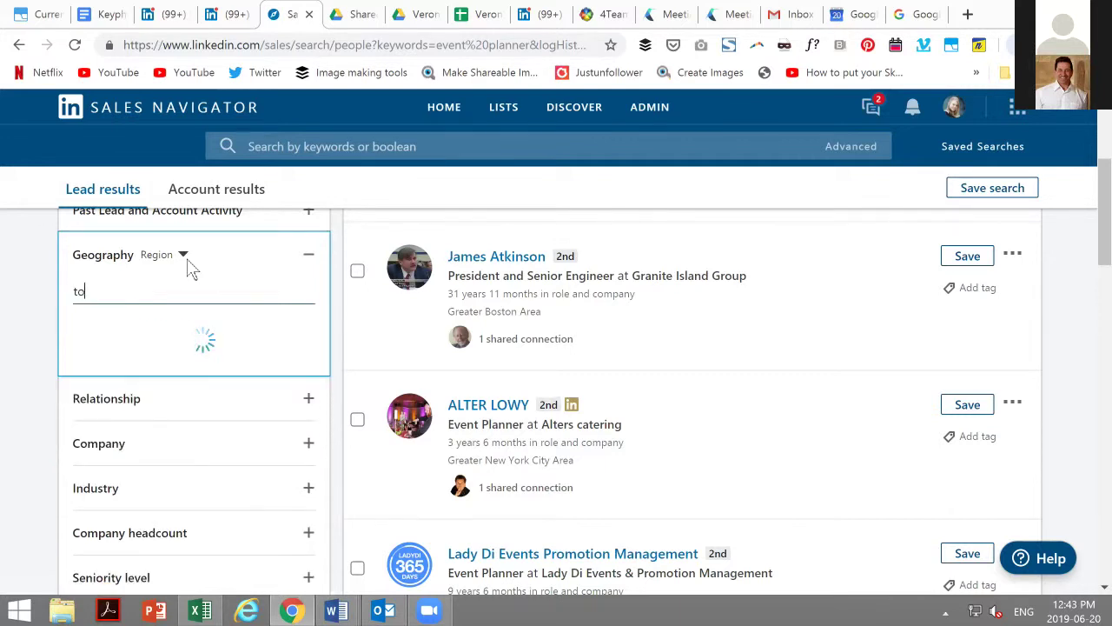
type("ronto")
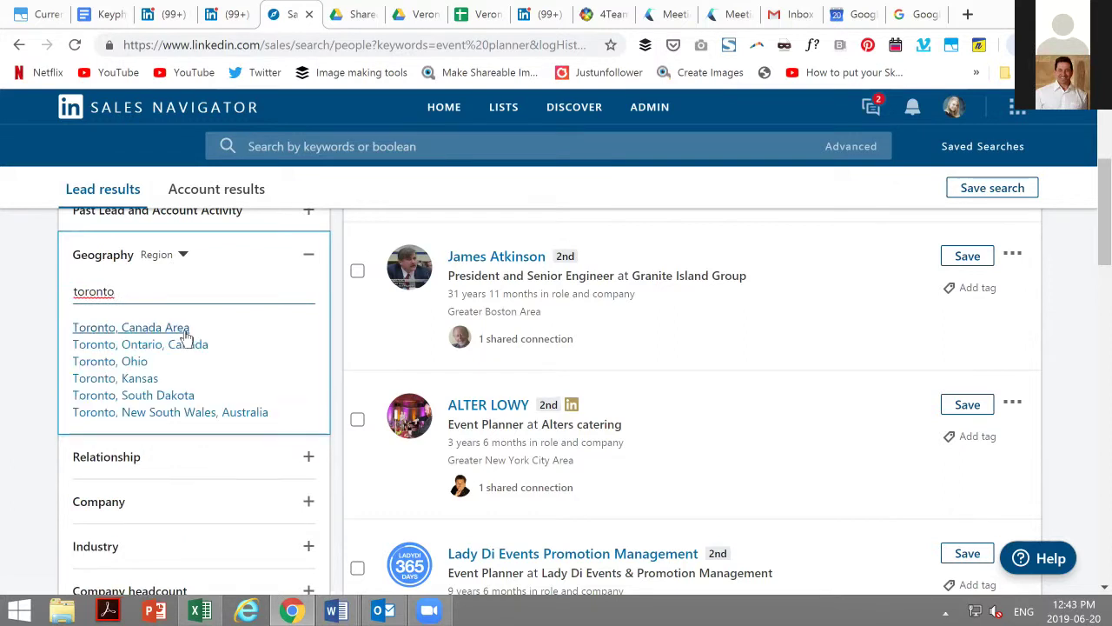
left_click(181, 330)
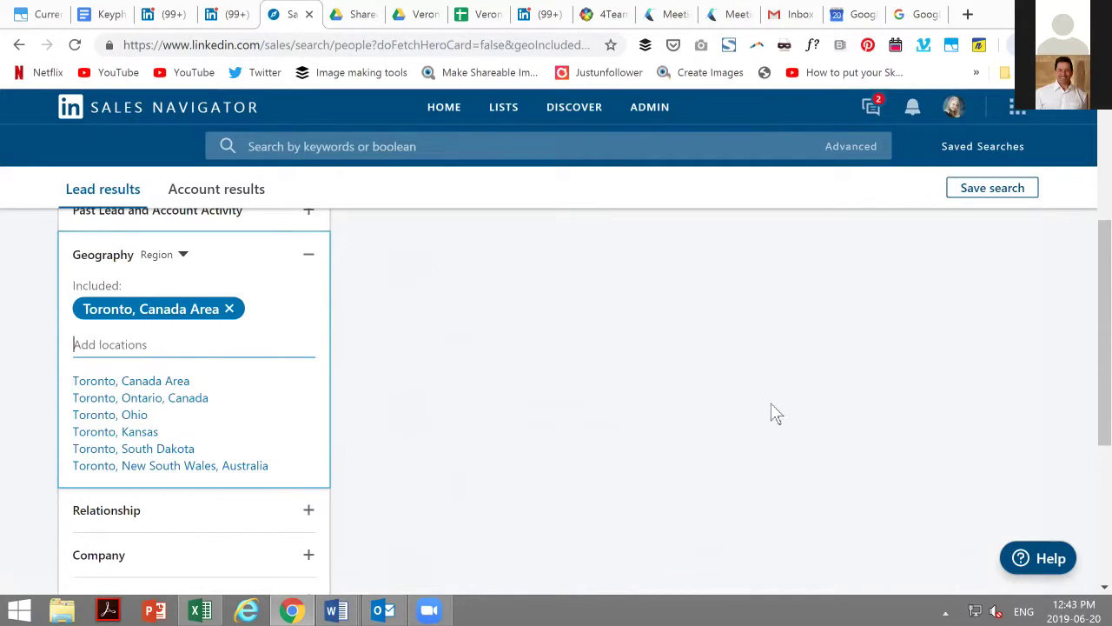
scroll(748, 373, "up", 3)
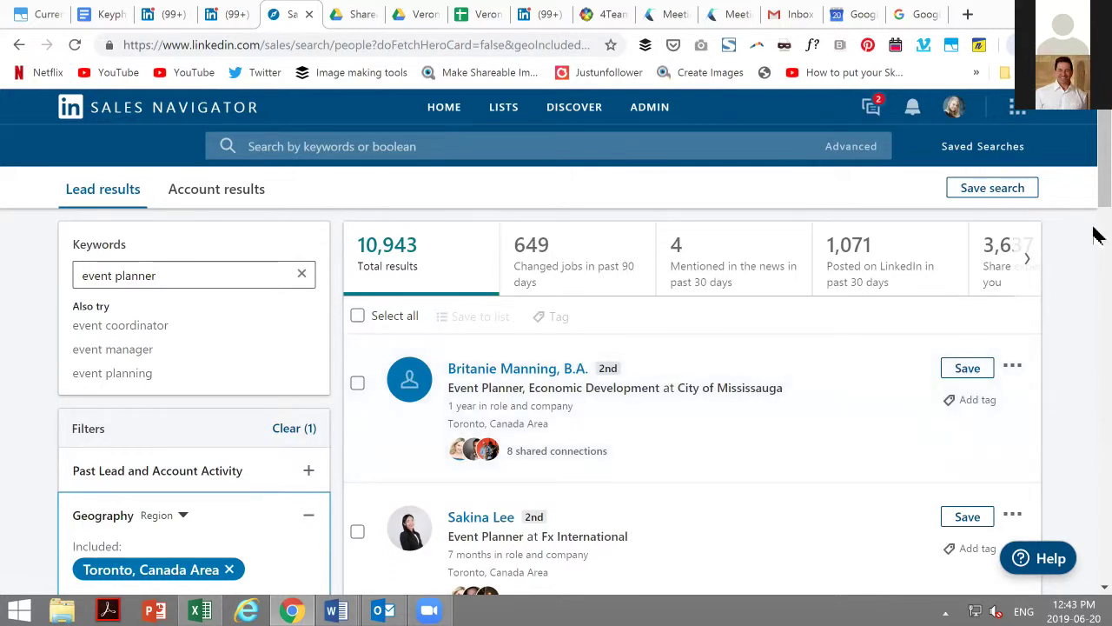
left_click_drag(1097, 179, 1098, 345)
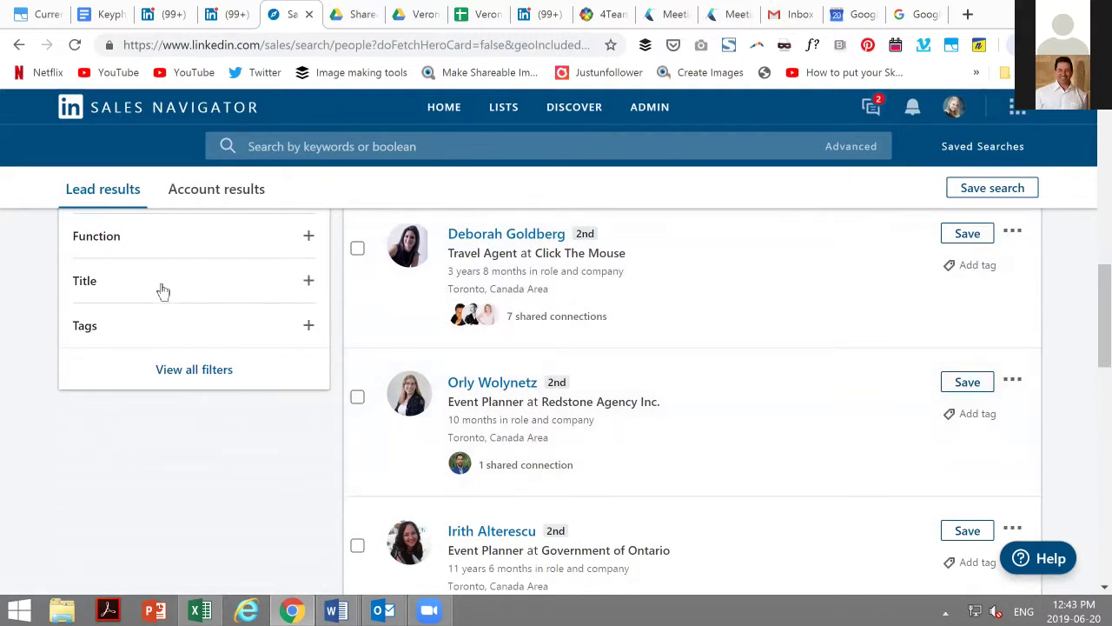
Step: Open the current Title filter and enter 'owner' to list matching title suggestions
left_click(112, 236)
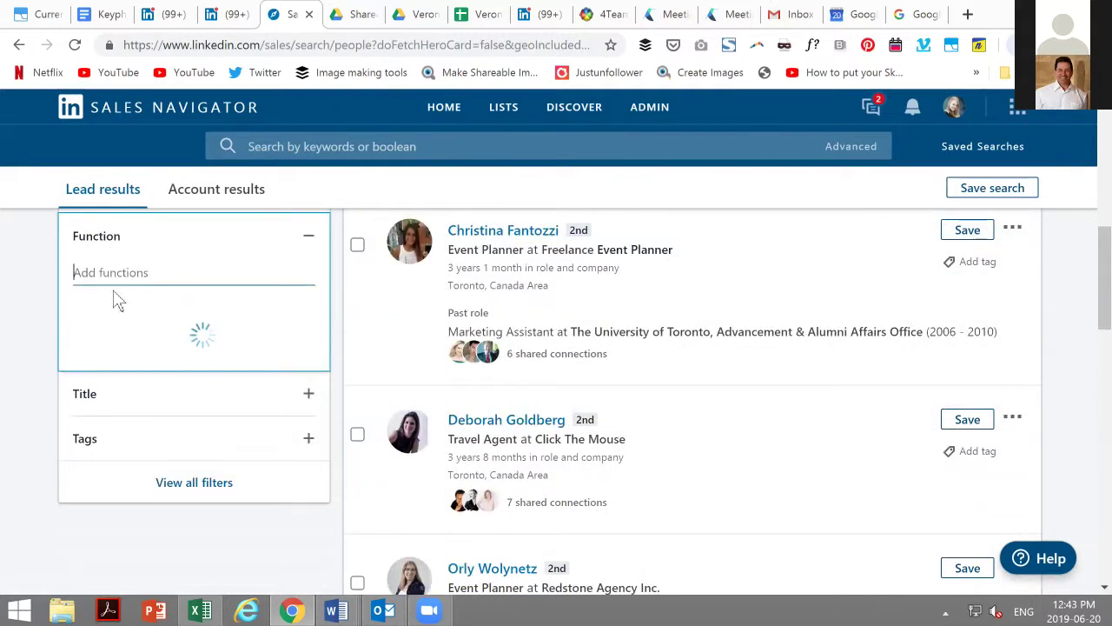
left_click(129, 400)
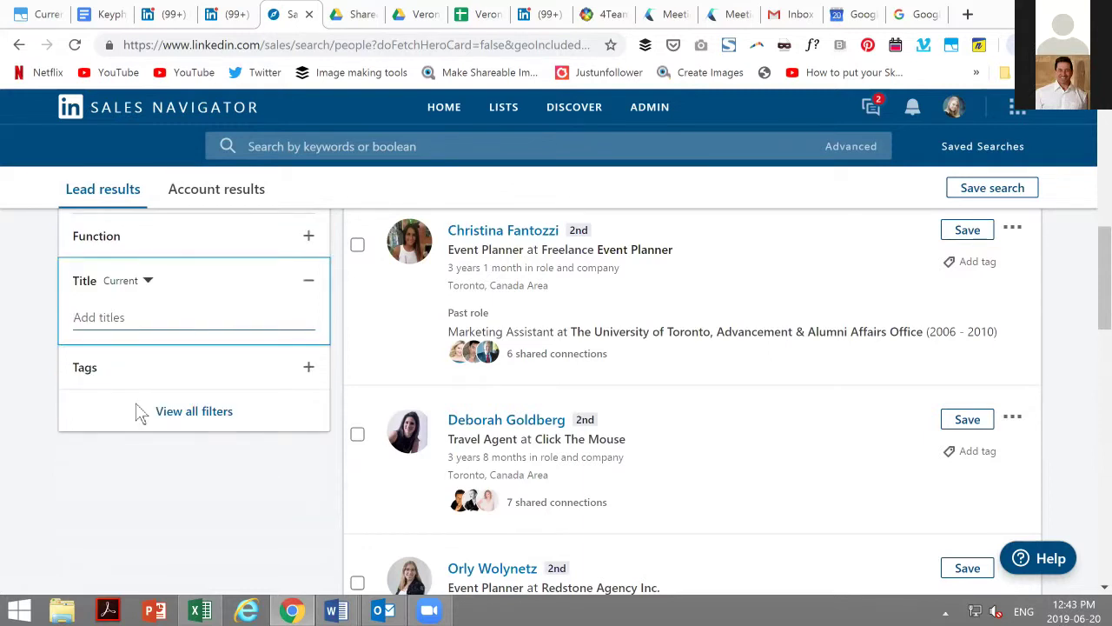
type("owner")
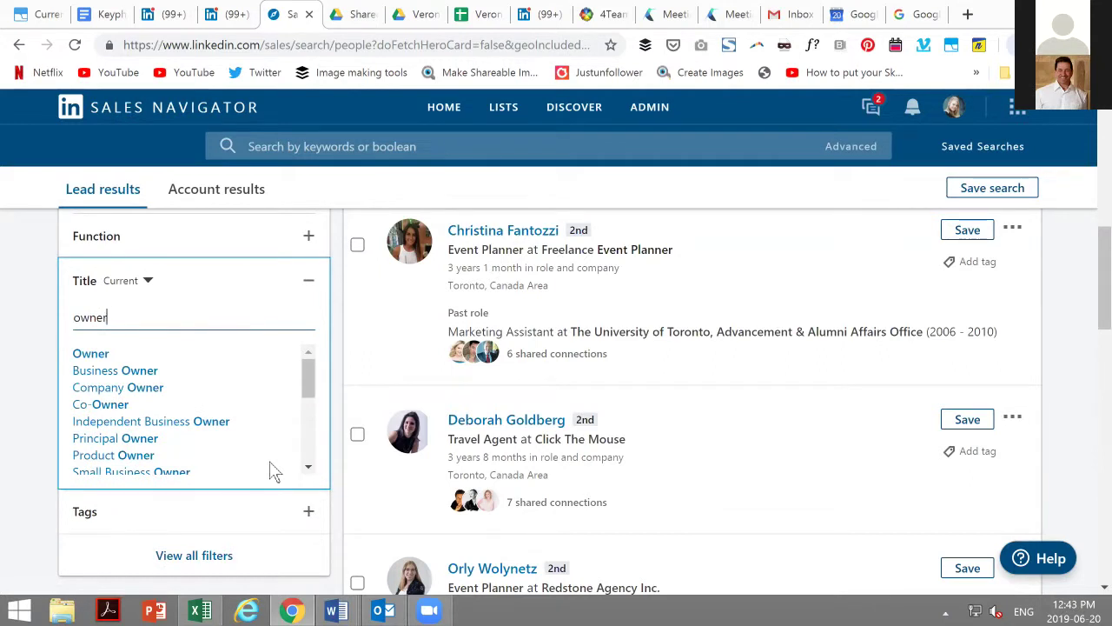
Step: Open linkedin.com in a new tab and search people for 'sick kids event manager'
left_click(968, 14)
type("www.")
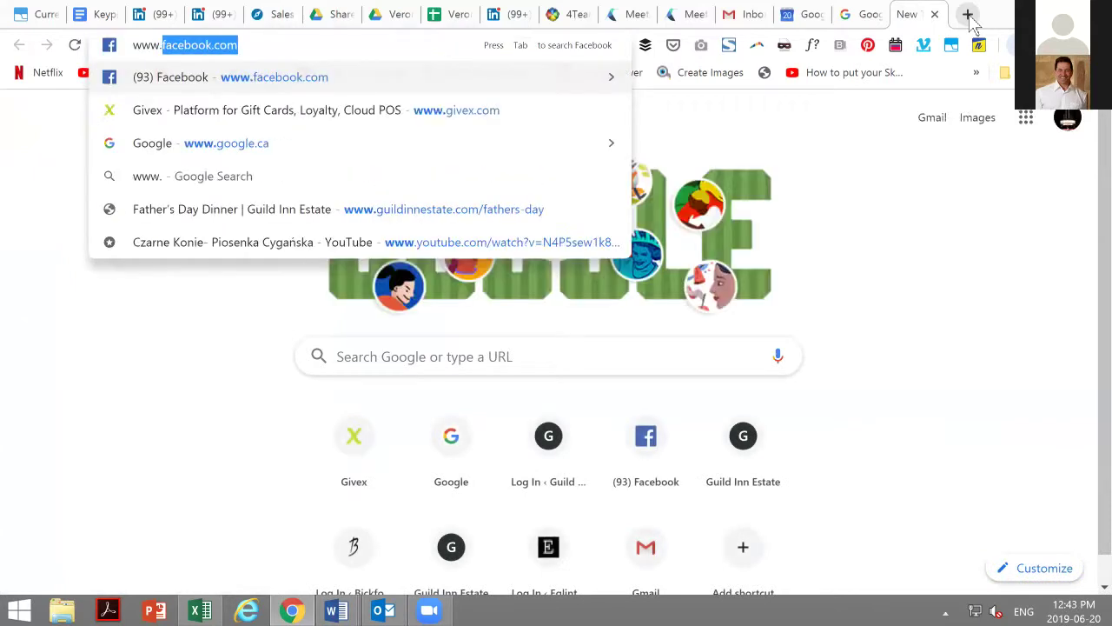
type("linked")
key("Return")
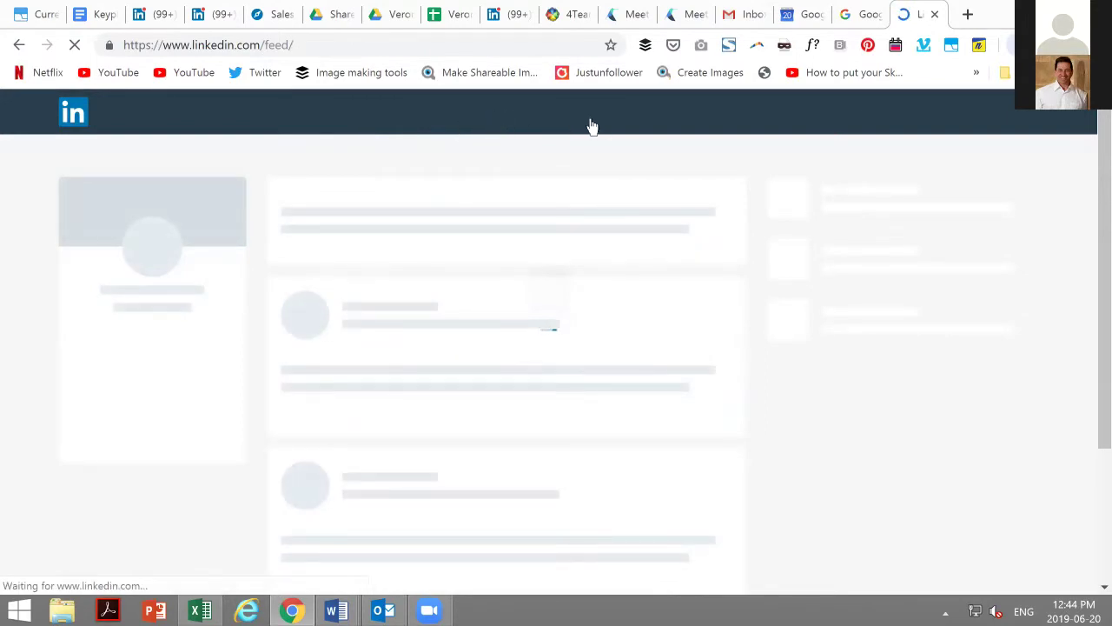
left_click(255, 114)
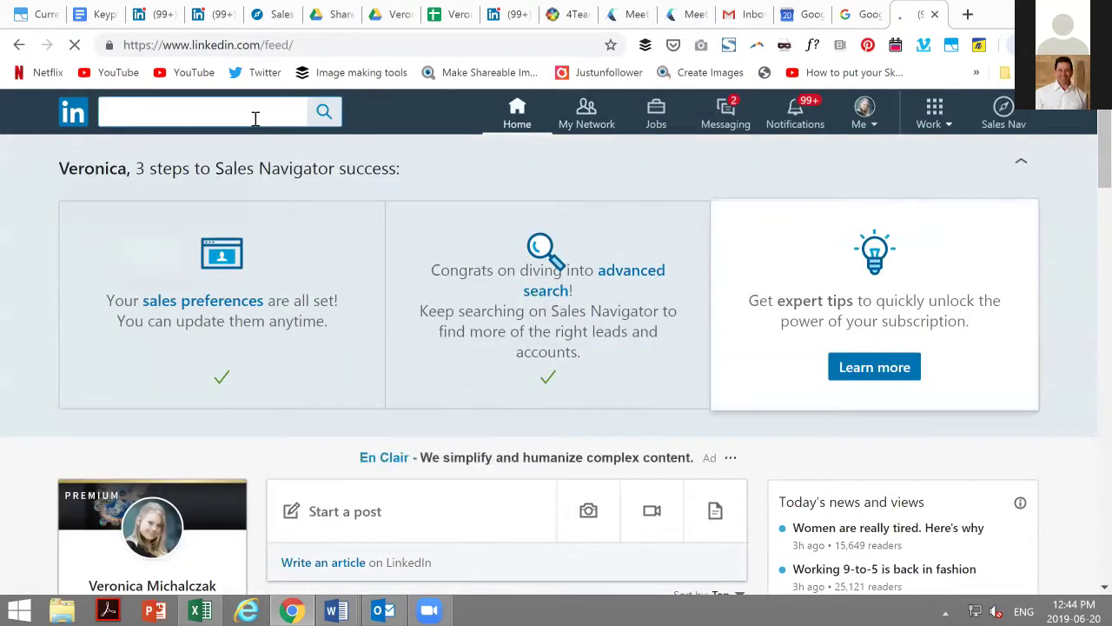
type("sick kids event manager")
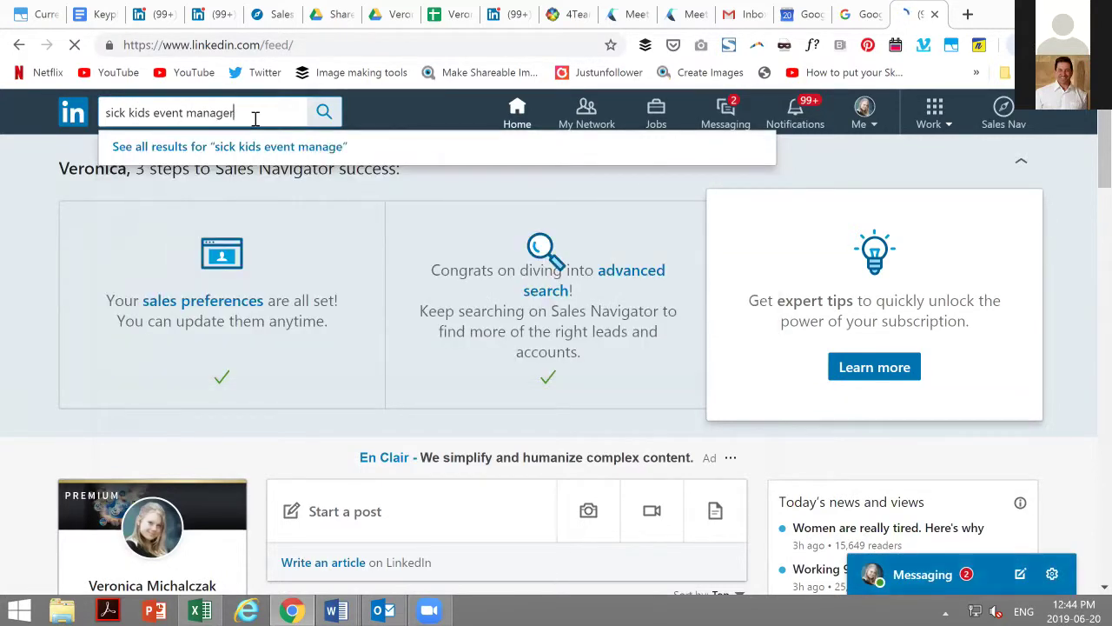
key("Return")
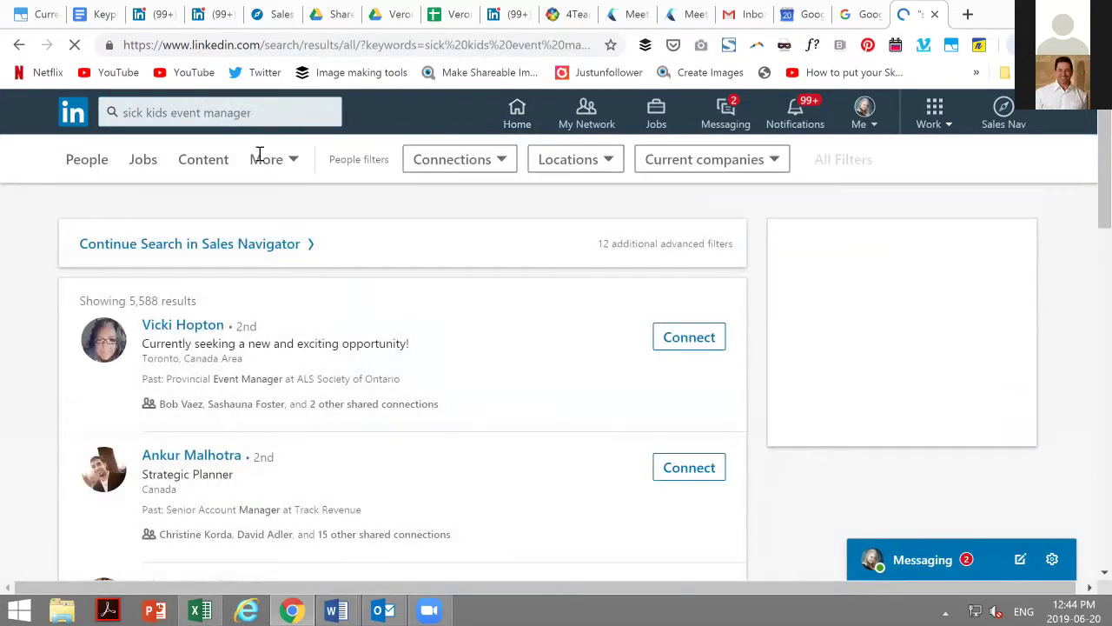
Step: Refine the query to 'sick kids event manager toronto', showing 1,738 results
scroll(1099, 252, "down", 3)
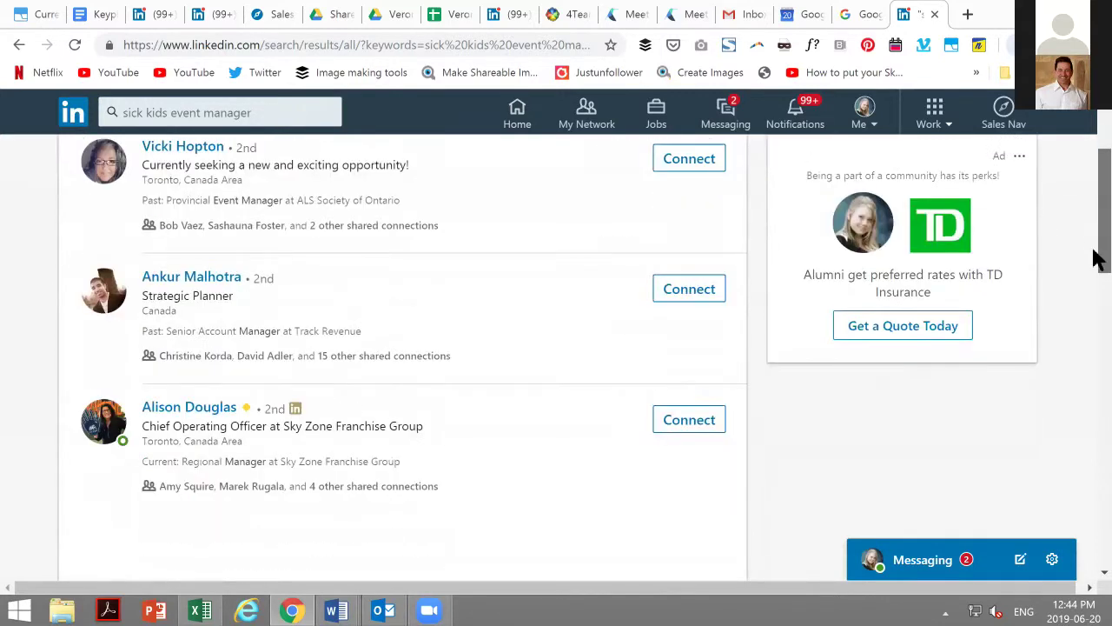
scroll(1097, 239, "up", 2)
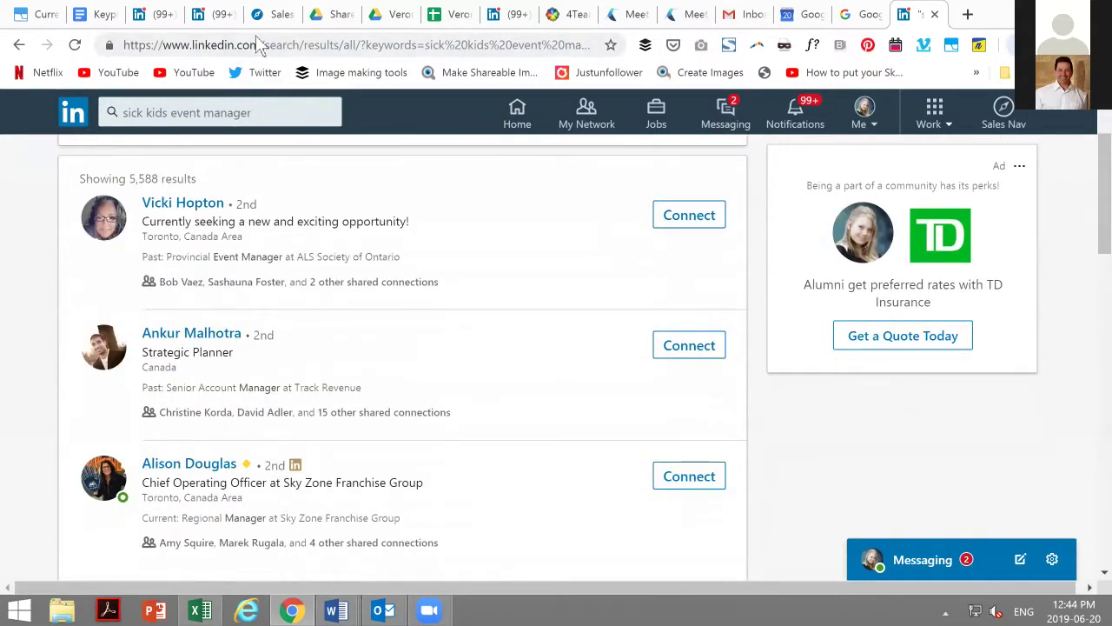
left_click(273, 114)
type("t")
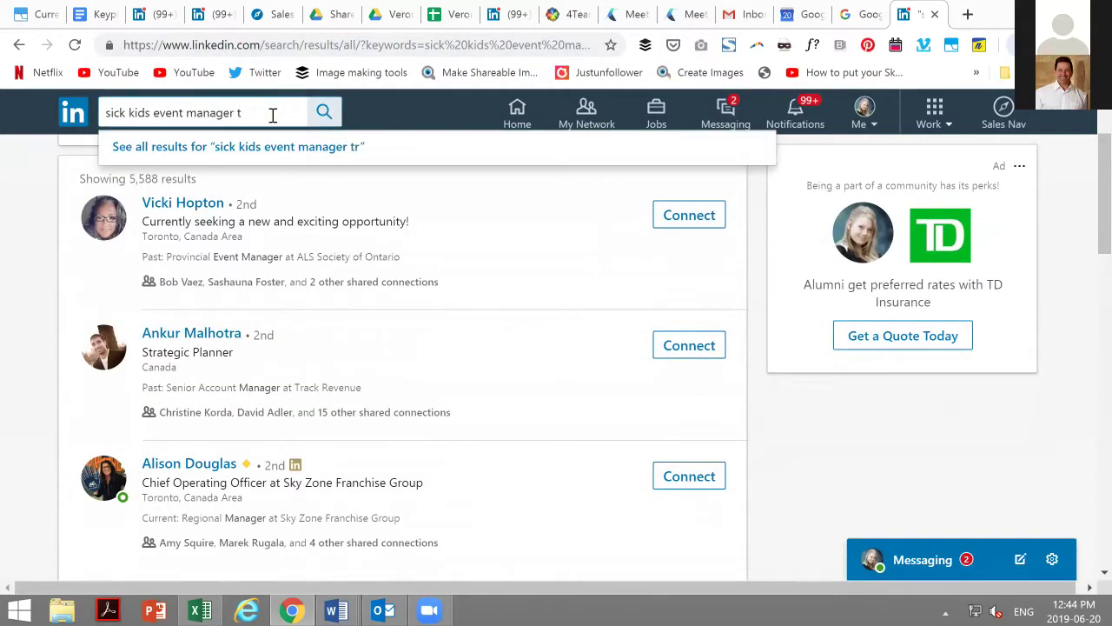
type("orototoron")
key("Return")
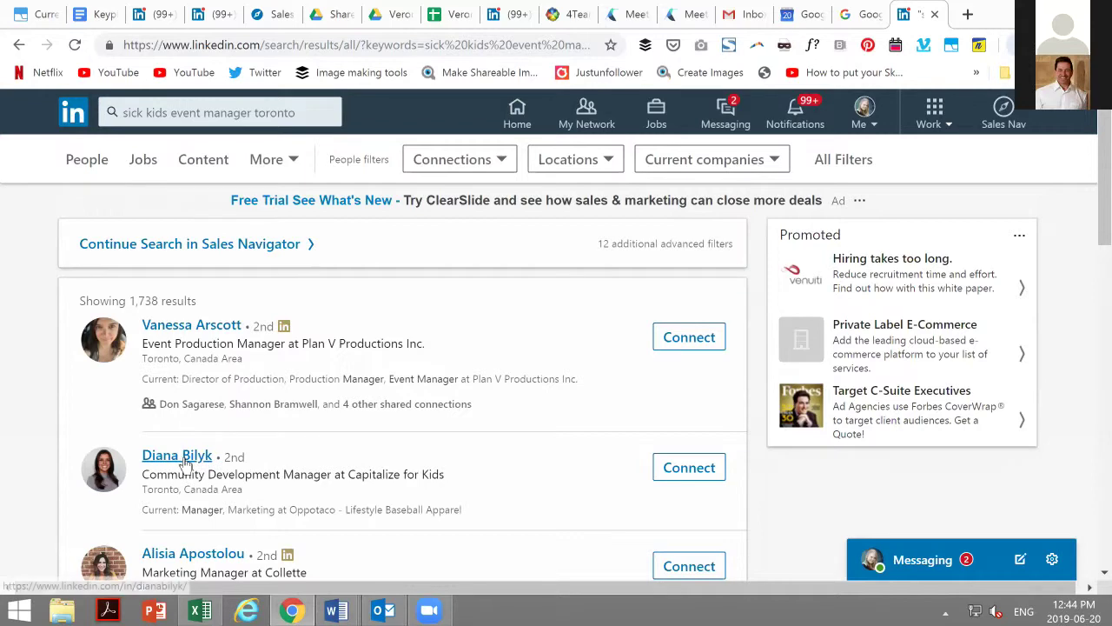
mouse_move(1099, 211)
left_mouse_down()
mouse_move(1095, 272)
mouse_move(1096, 205)
left_mouse_up()
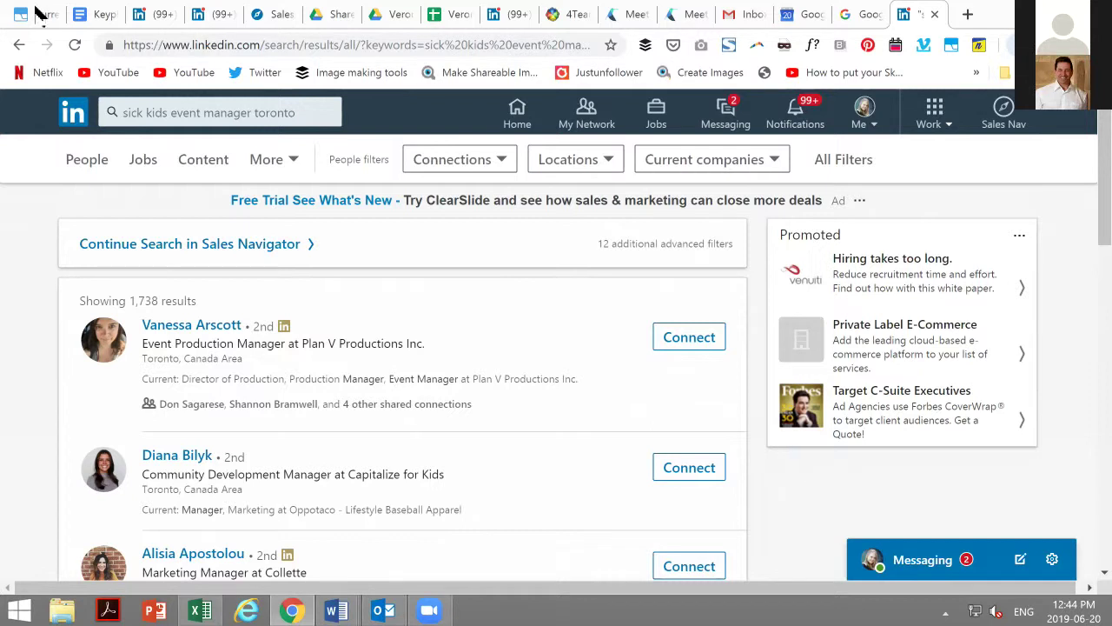
Step: Look up a specific connection by name, view their profile, then go to the Google account tab
left_click(176, 120)
triple_click(175, 120)
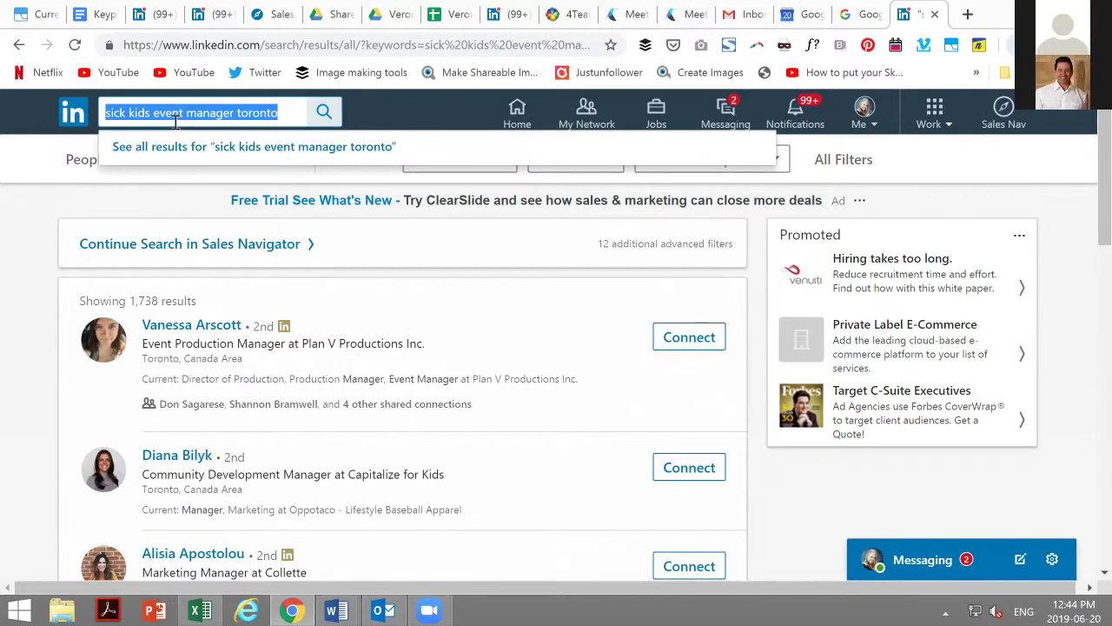
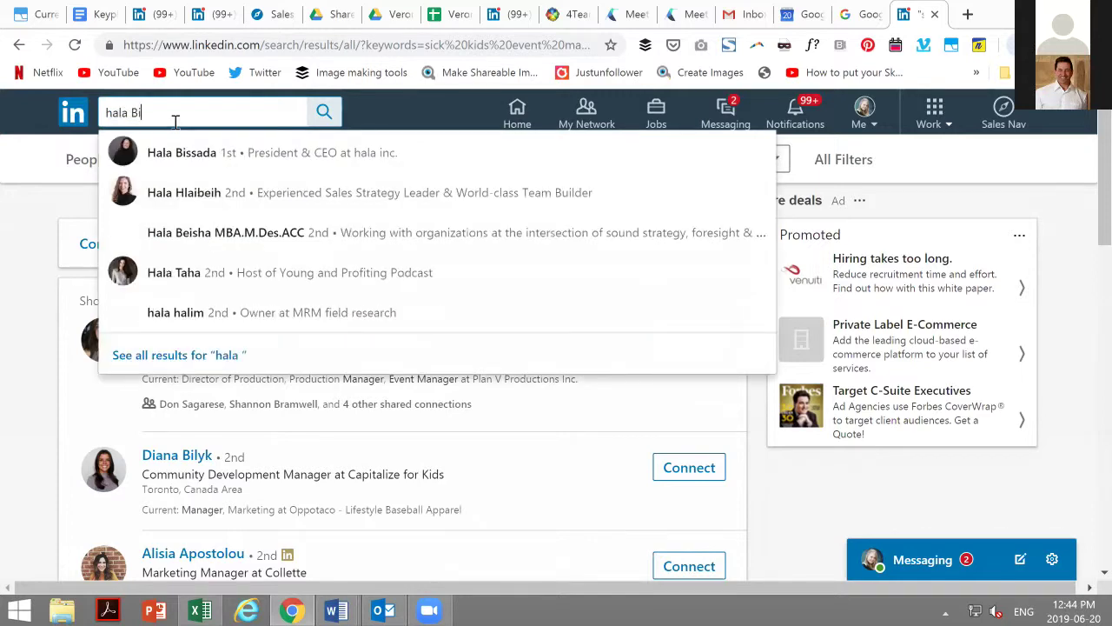
left_click(305, 161)
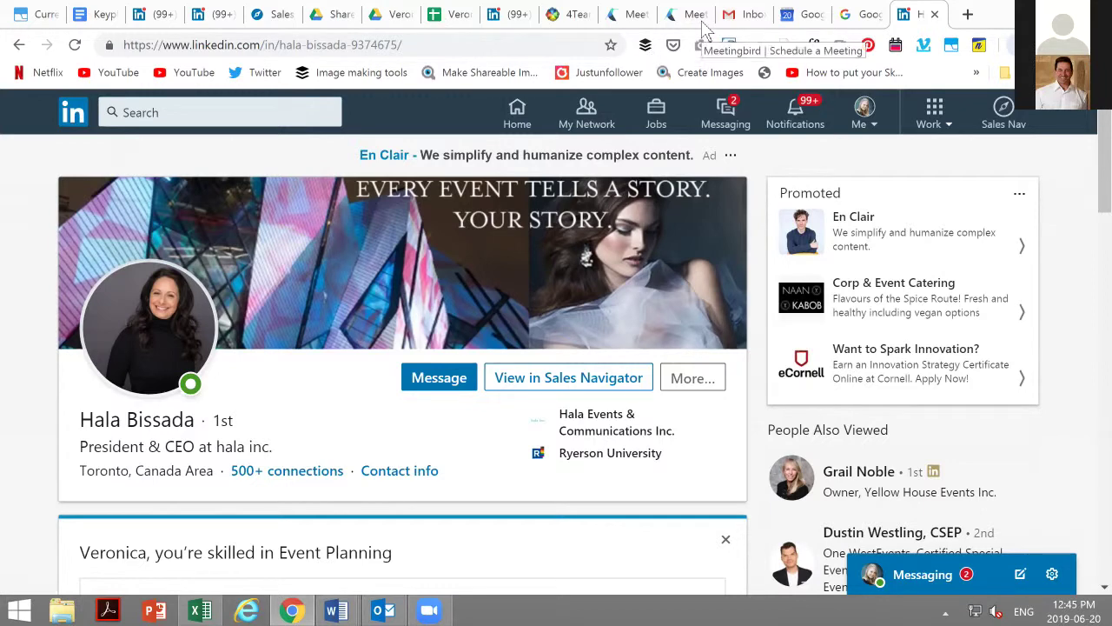
left_click(859, 14)
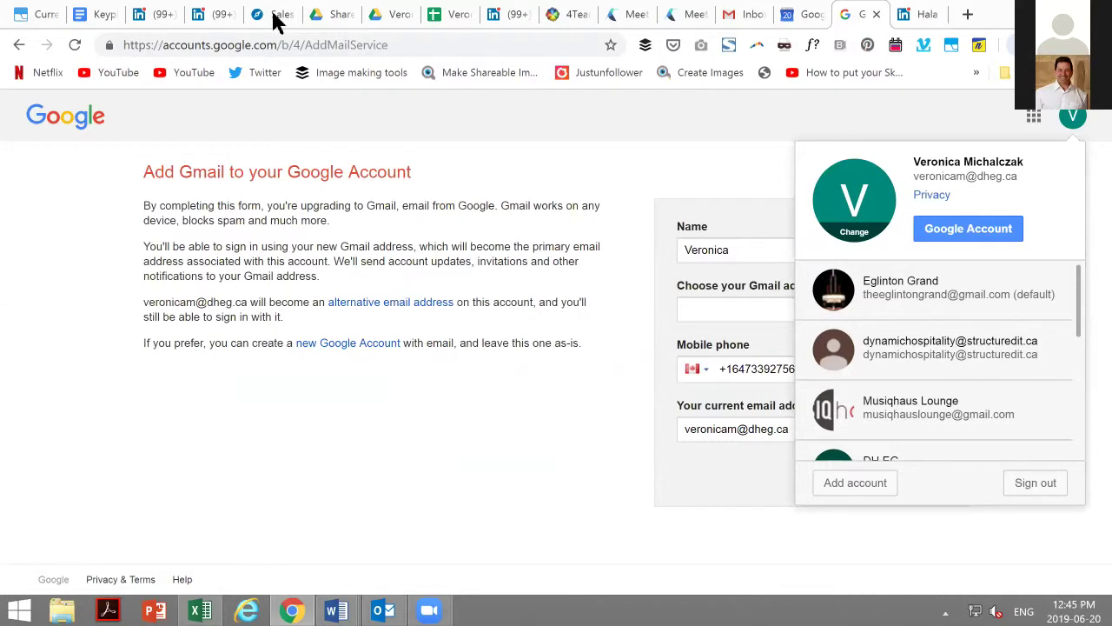
Step: Filter the Toronto event planner leads by current titles Owner and President, narrowing to 892
left_click(275, 16)
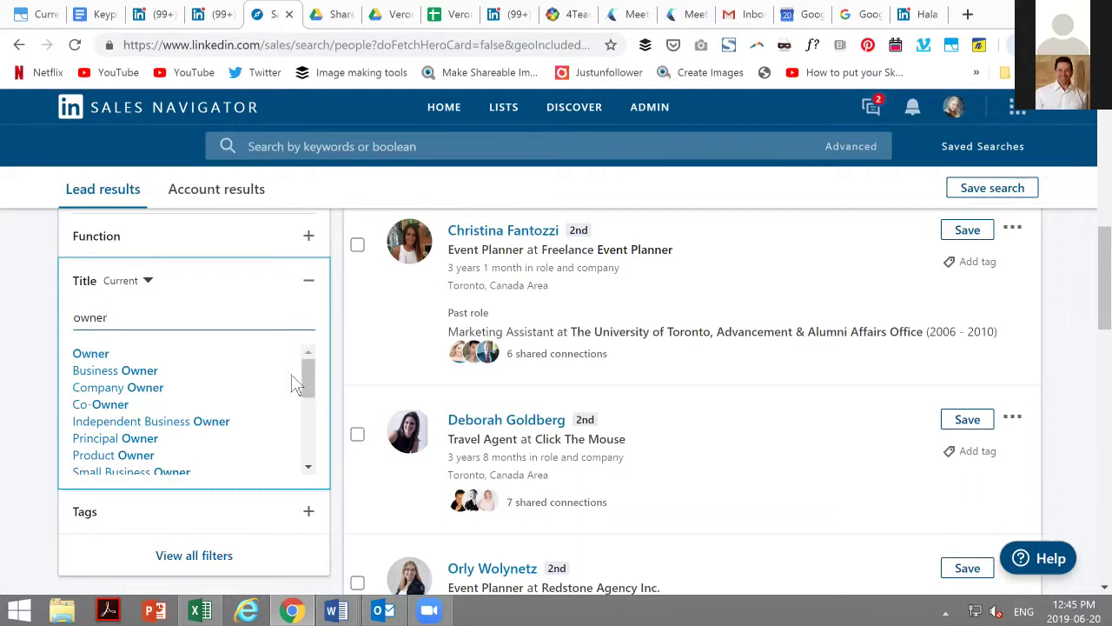
left_click(88, 356)
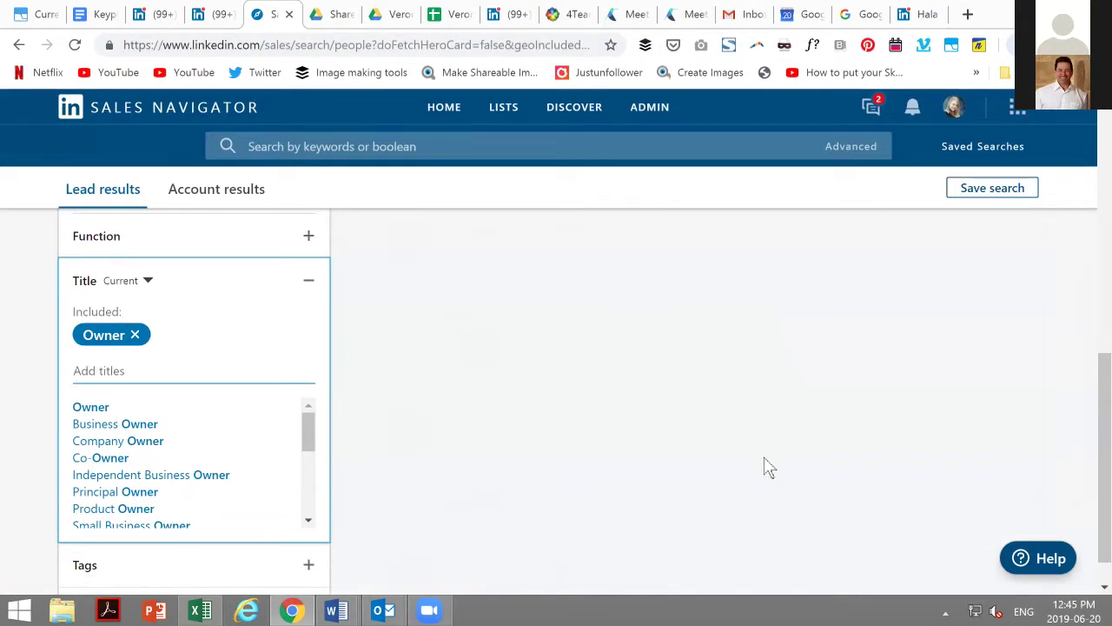
scroll(777, 440, "up", 2)
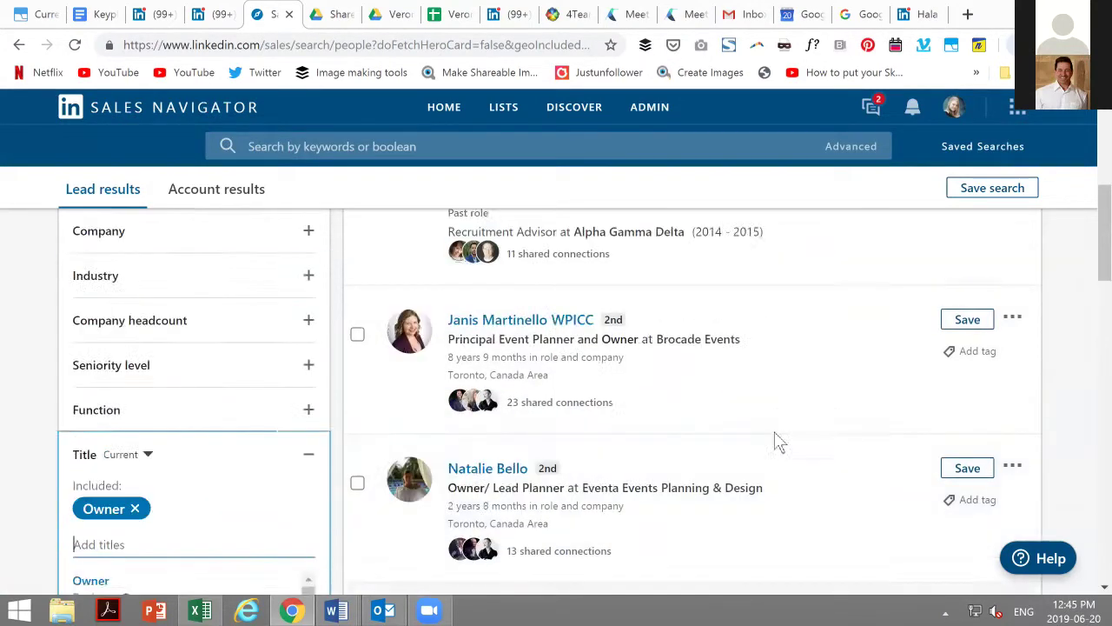
scroll(778, 445, "up", 5)
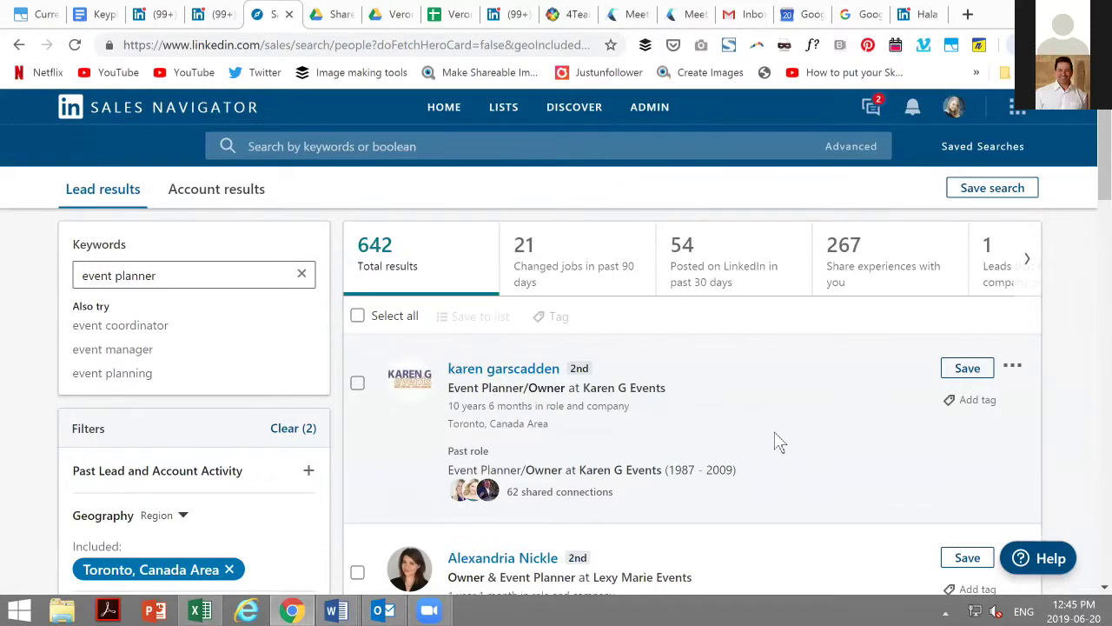
scroll(777, 440, "down", 5)
scroll(776, 439, "down", 2)
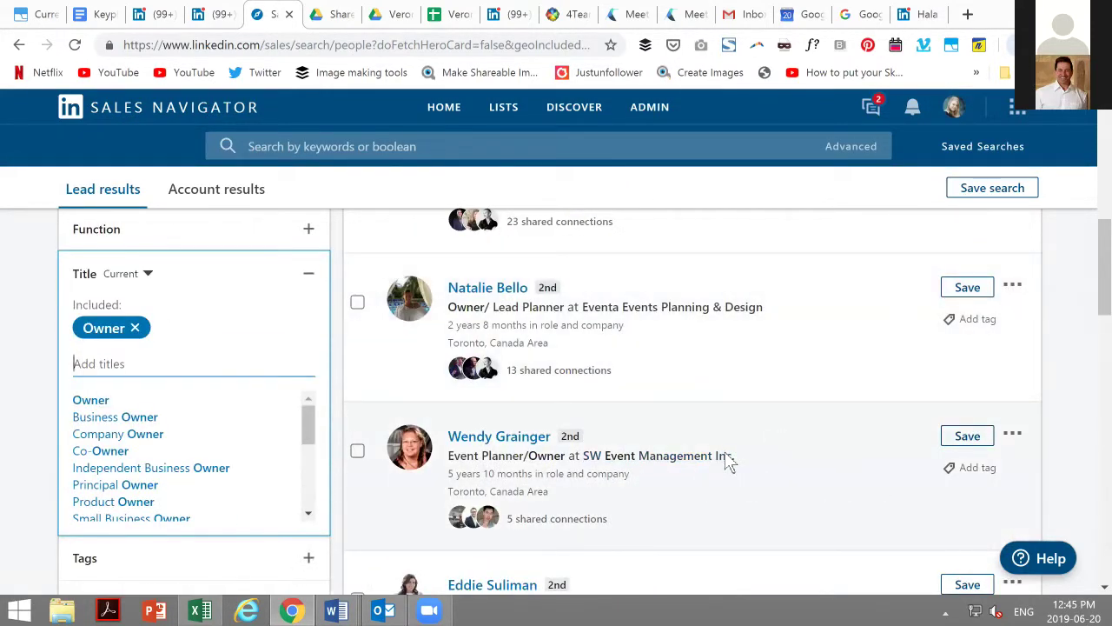
type("P")
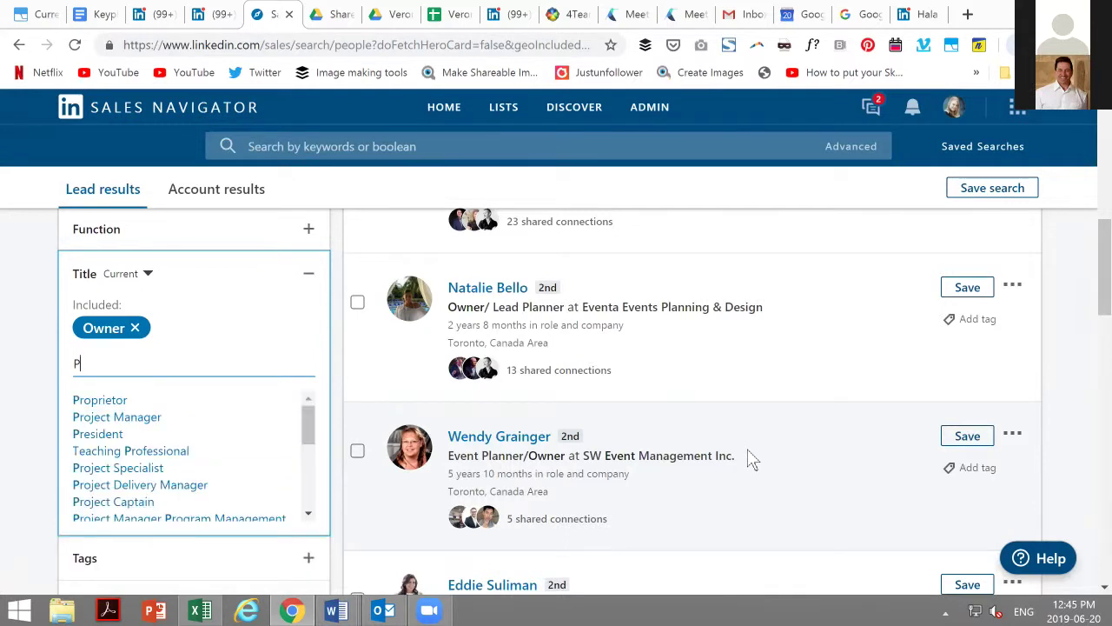
type("resident")
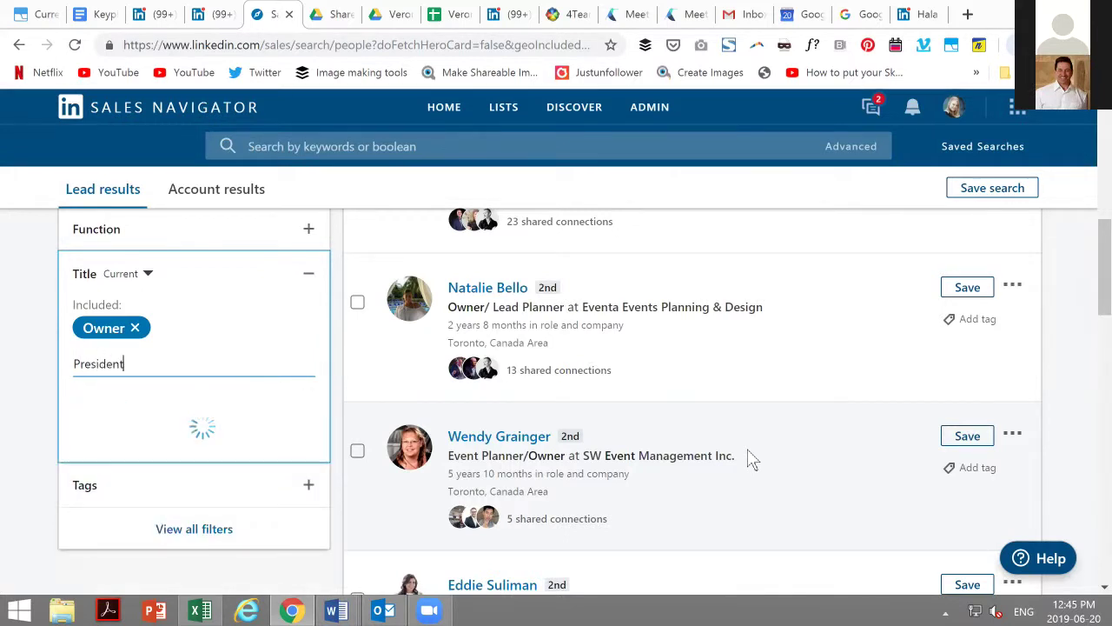
key("Down")
key("Up")
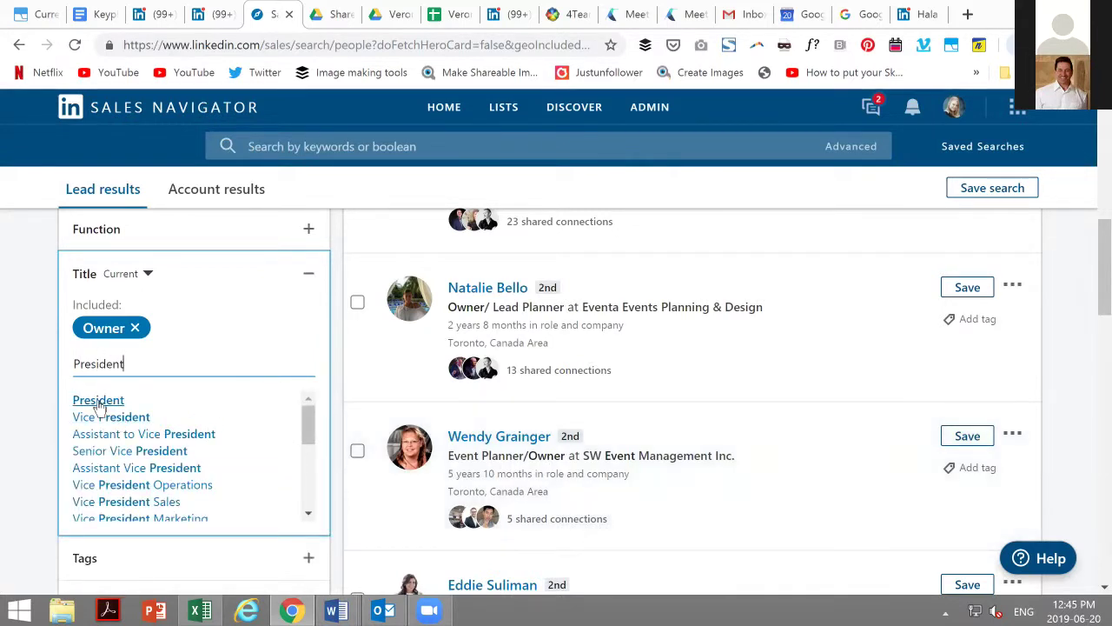
key("Return")
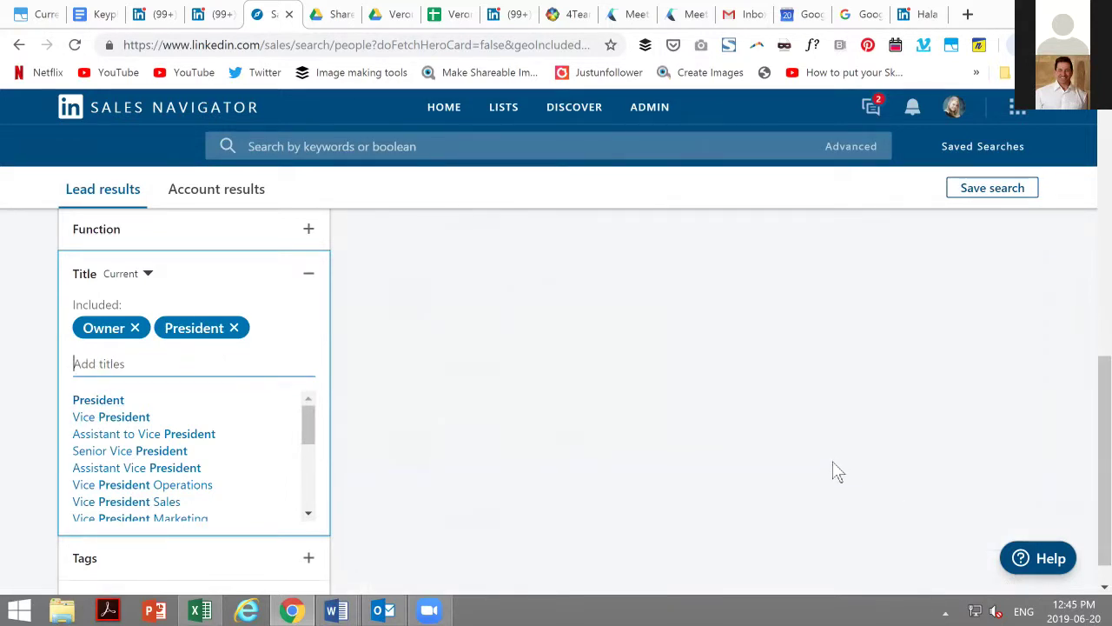
Step: Copy the filtered Sales Navigator search's web address
scroll(825, 470, "up", 6)
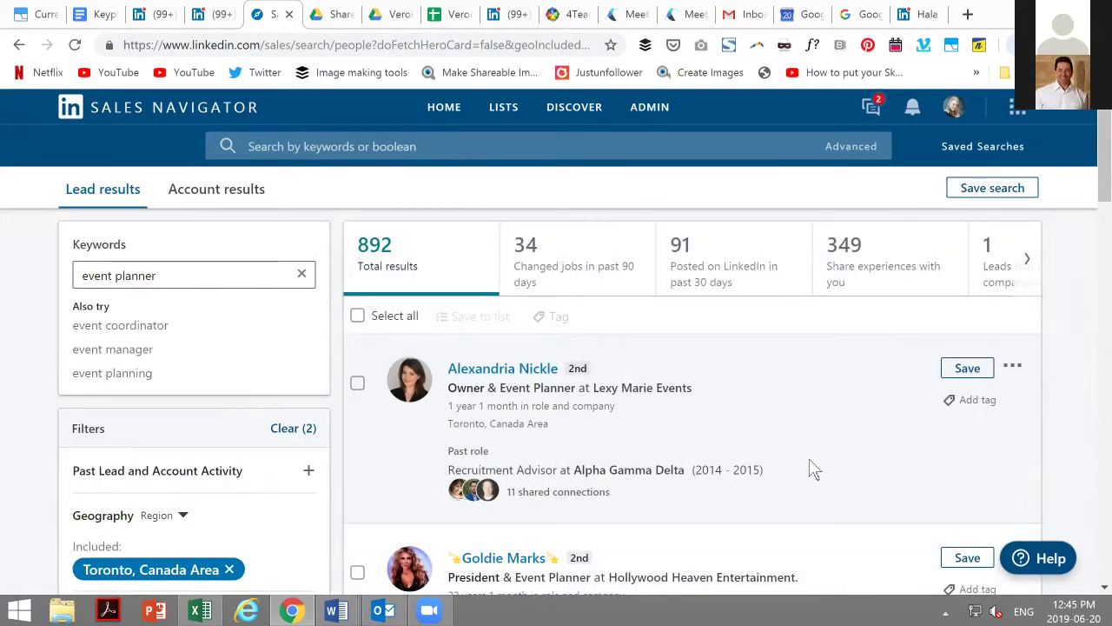
left_click(406, 46)
right_click(406, 43)
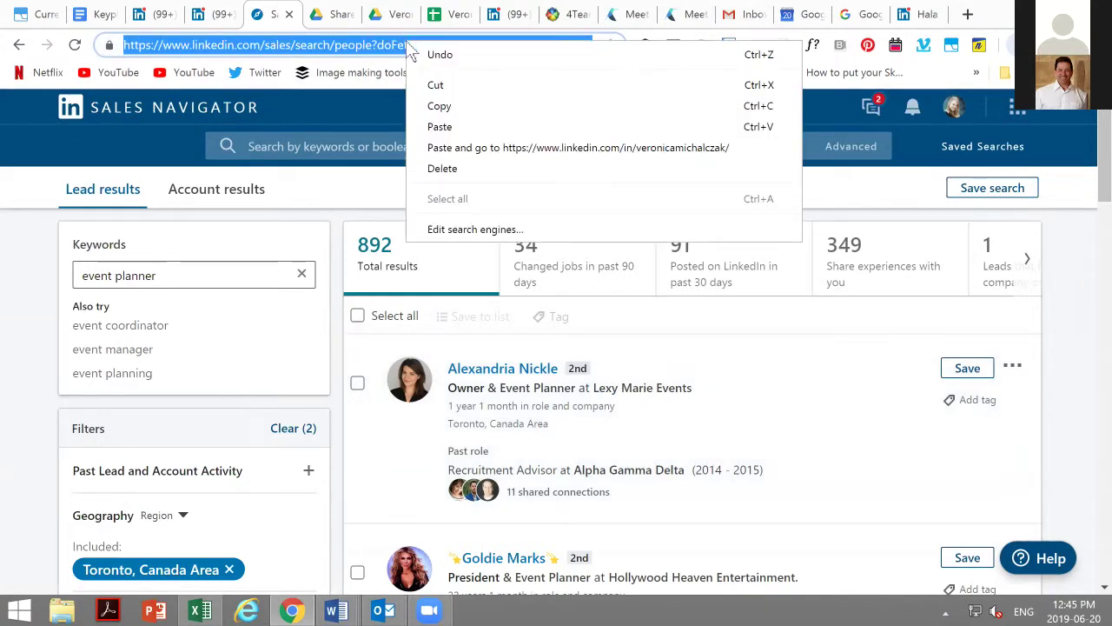
left_click(440, 106)
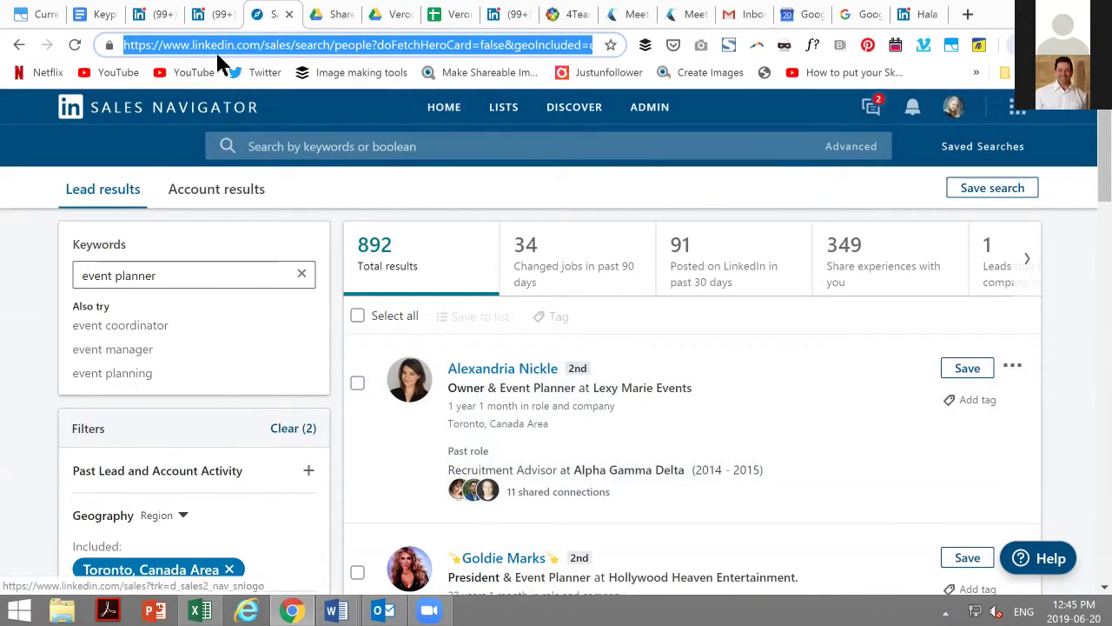
Step: In the Keyphrases notes doc, add a '2.' entry and paste the copied Sales Navigator link
left_click(108, 14)
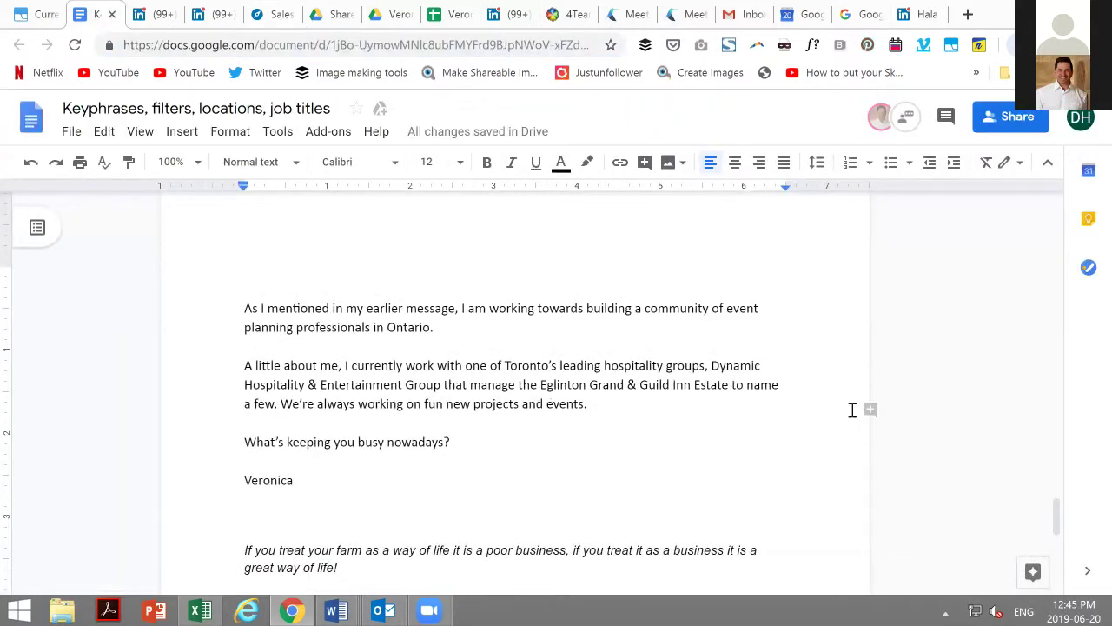
scroll(967, 400, "down", 5)
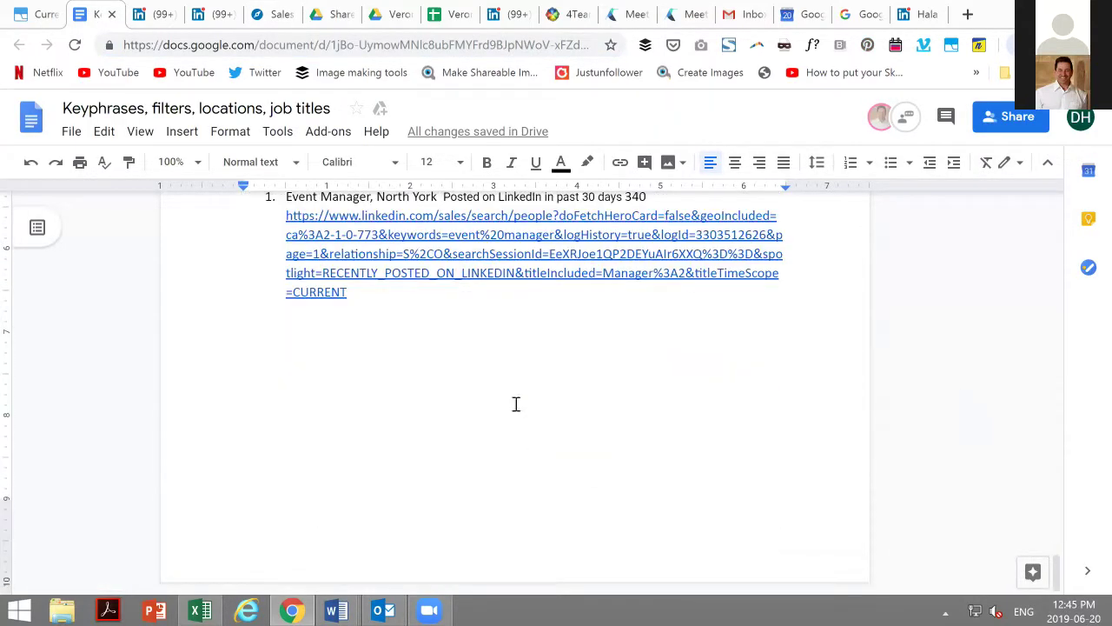
left_click(430, 291)
key("Return")
key("Return")
key("Return")
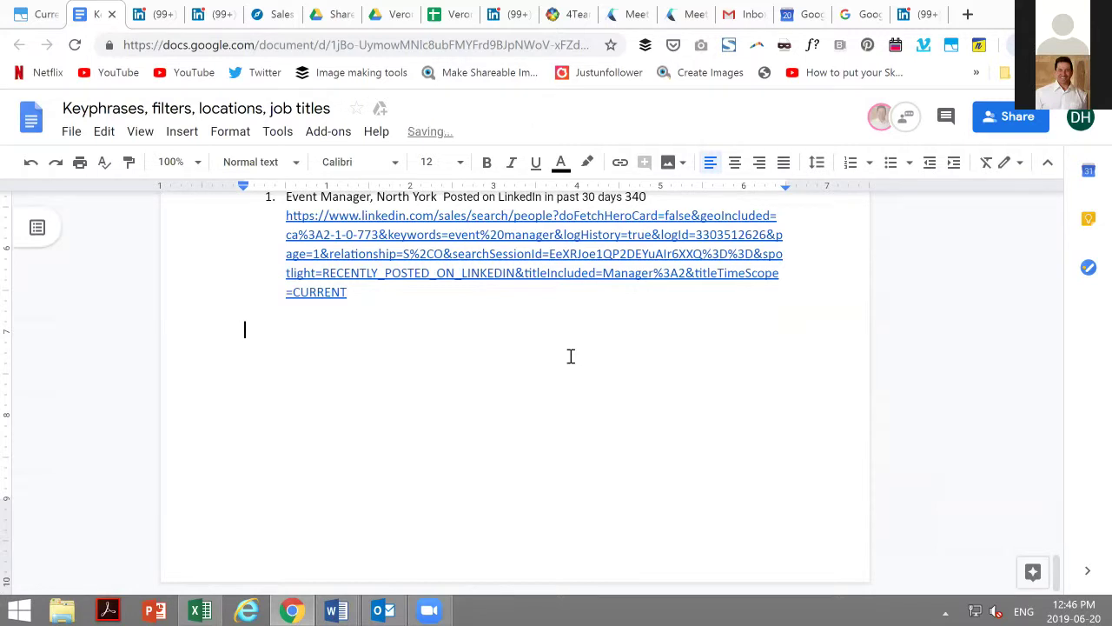
type("2.")
key("Return")
key("ctrl+v")
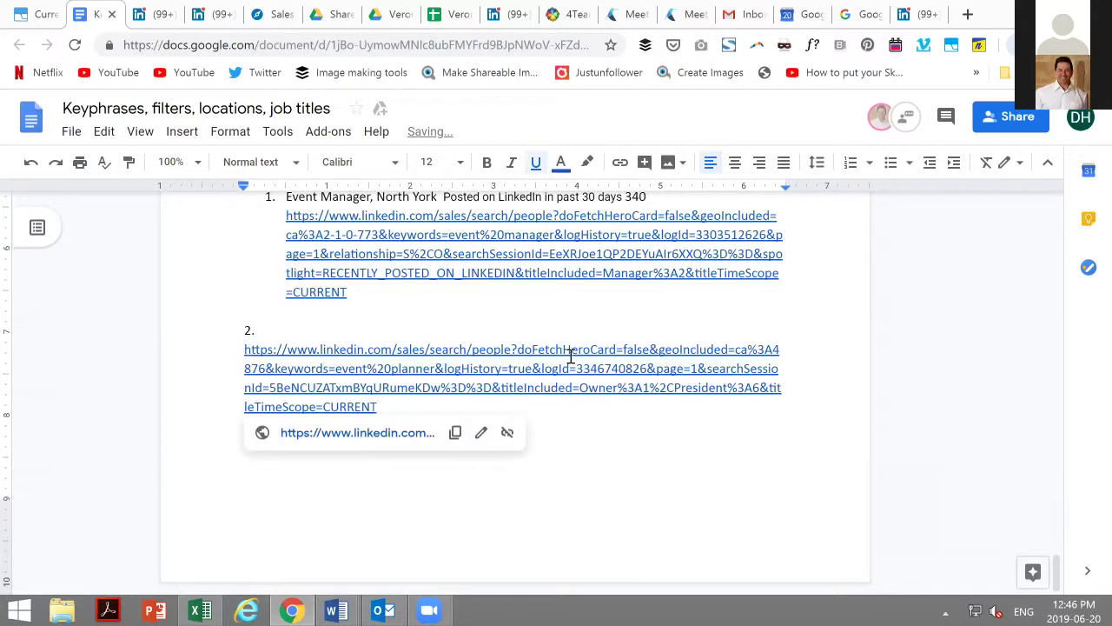
Step: Label entry 2 'Event Planner- Toronto- owner, president' and append the 892 result count
left_click(361, 327)
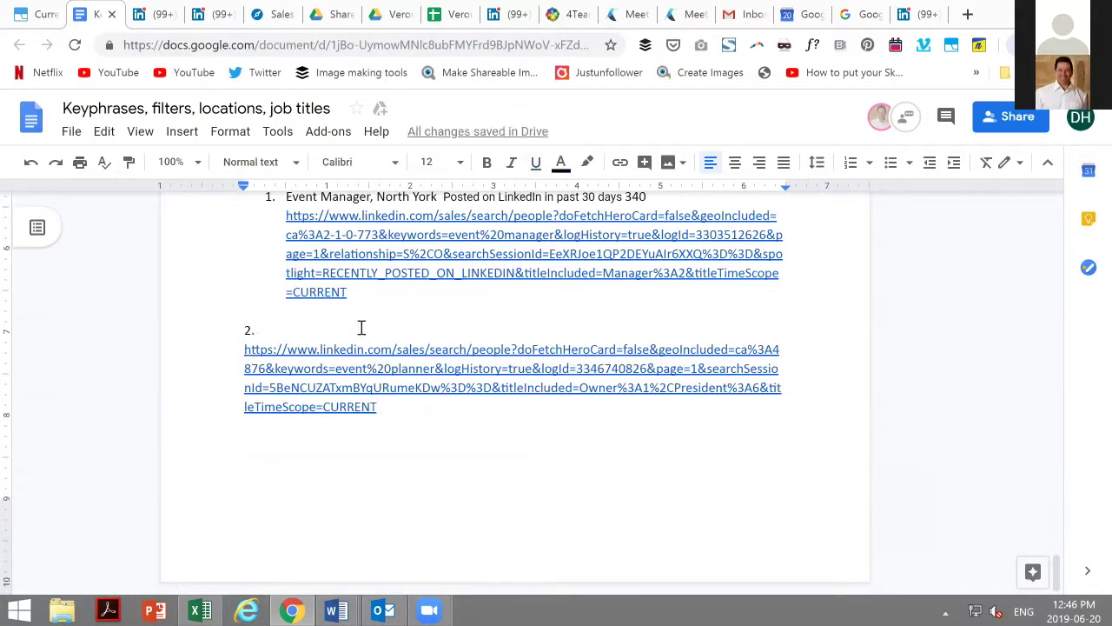
type("Eve")
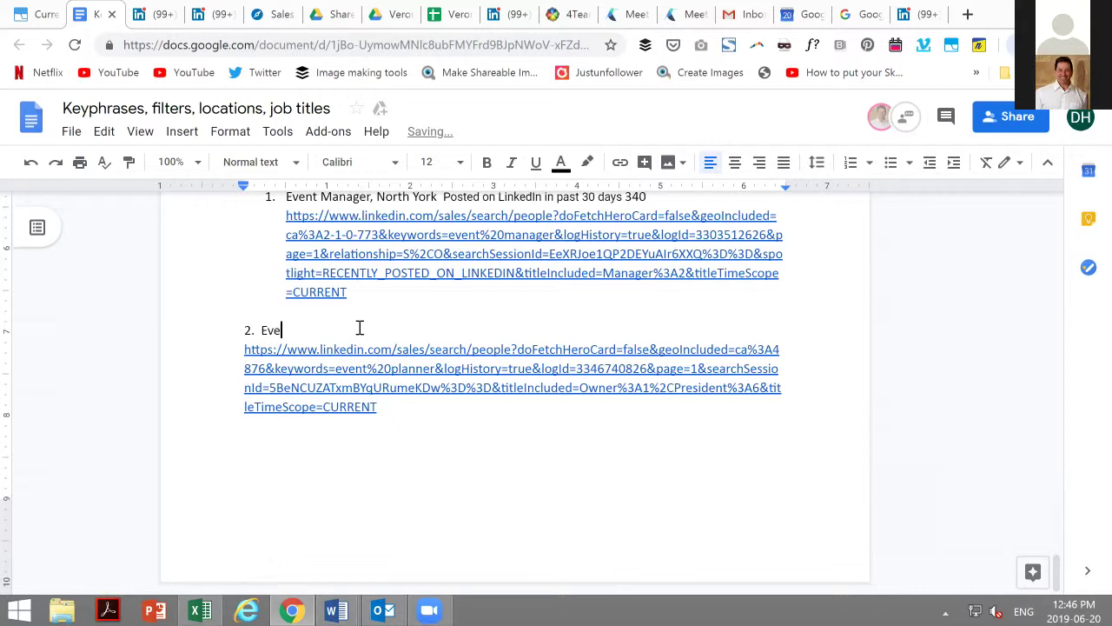
type("nt Planner")
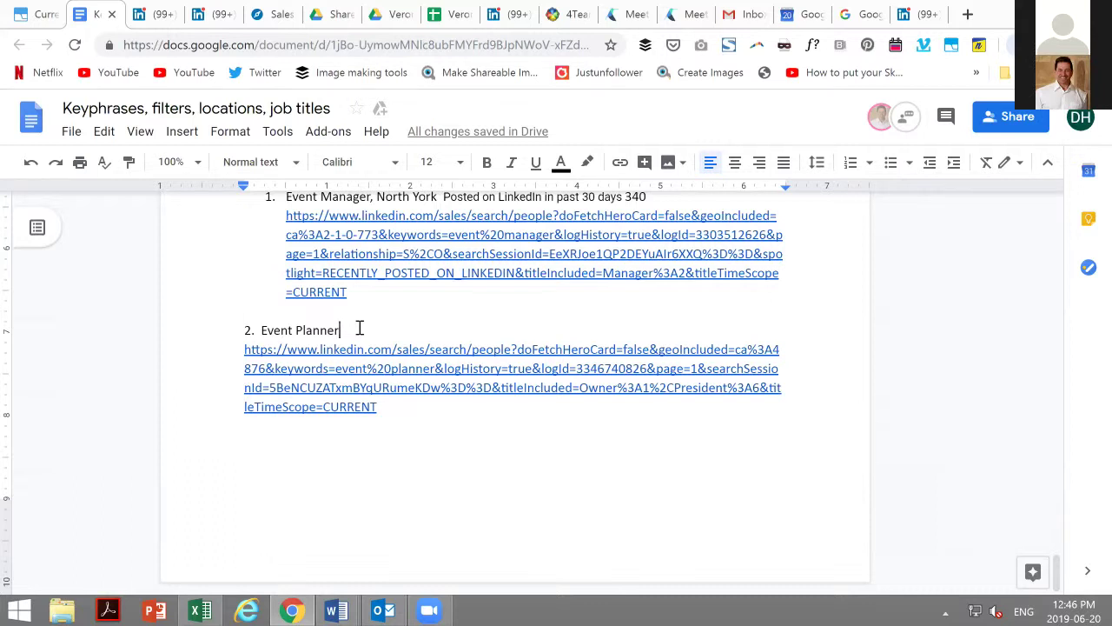
type("- Toronto")
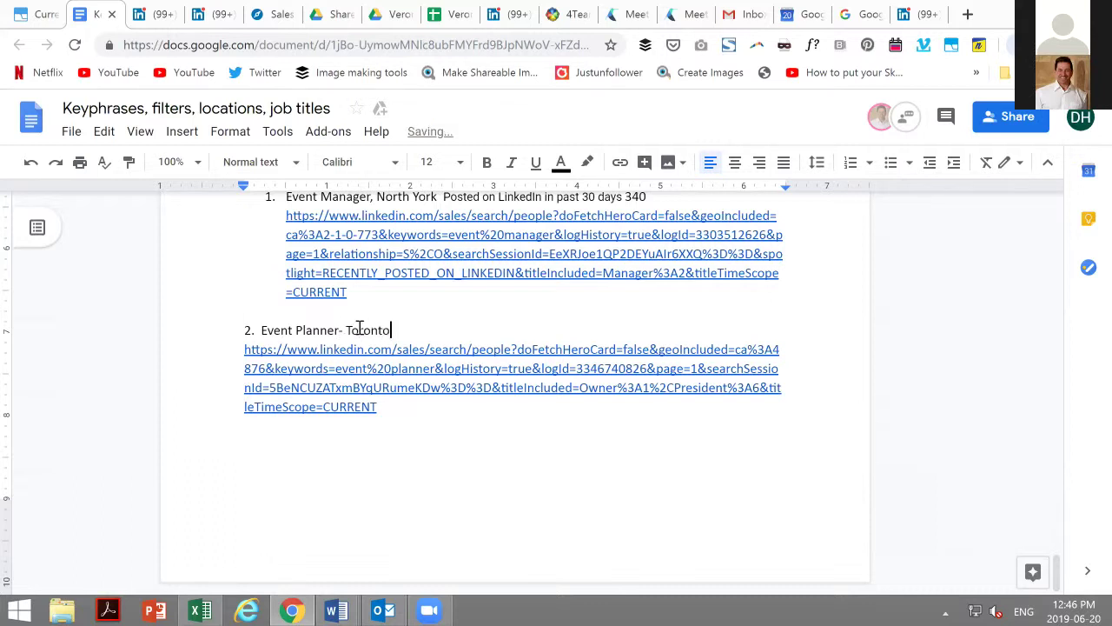
type("-")
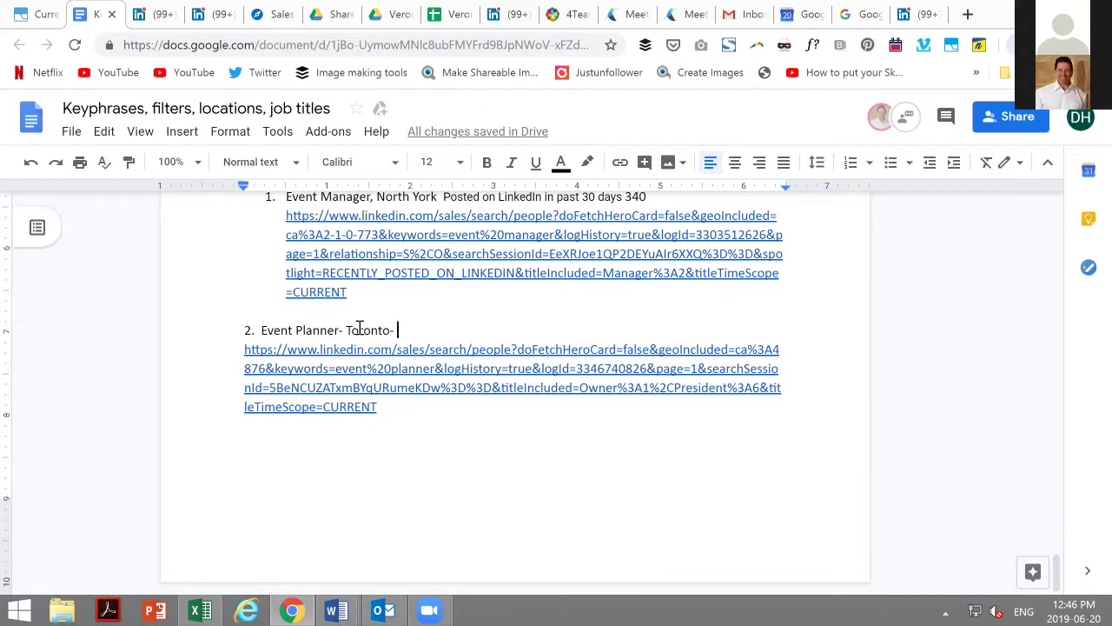
type("owne")
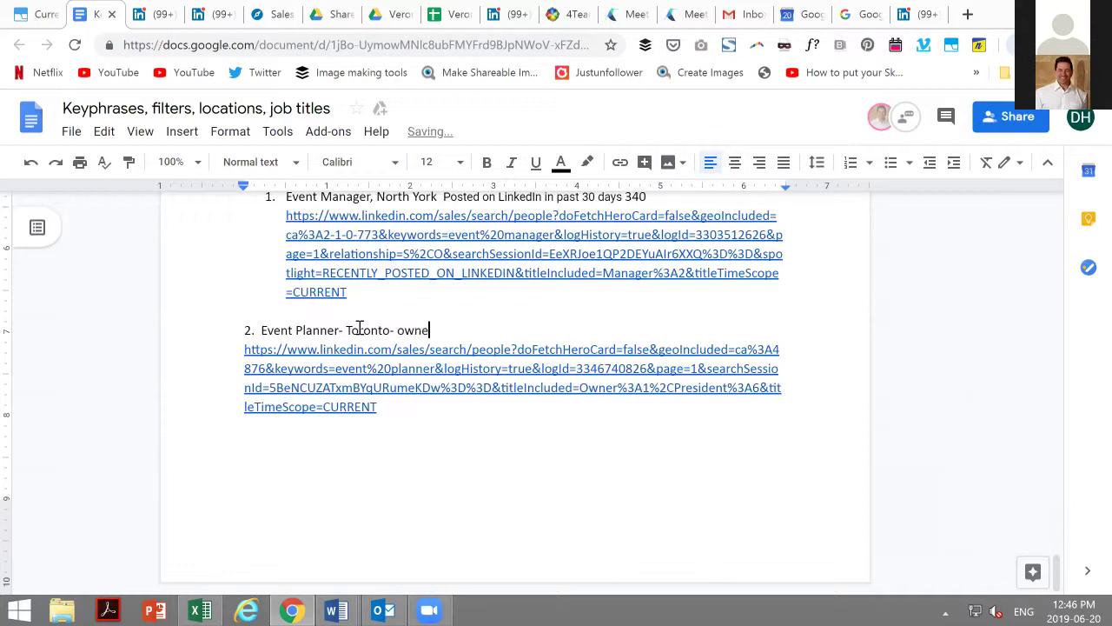
type("r , president")
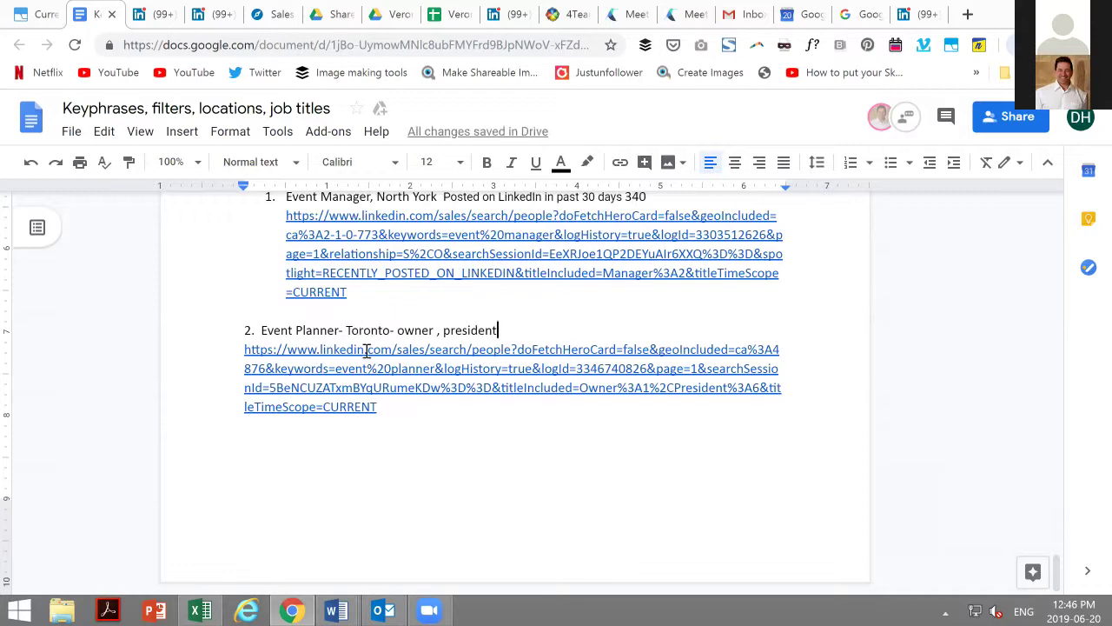
left_click(269, 17)
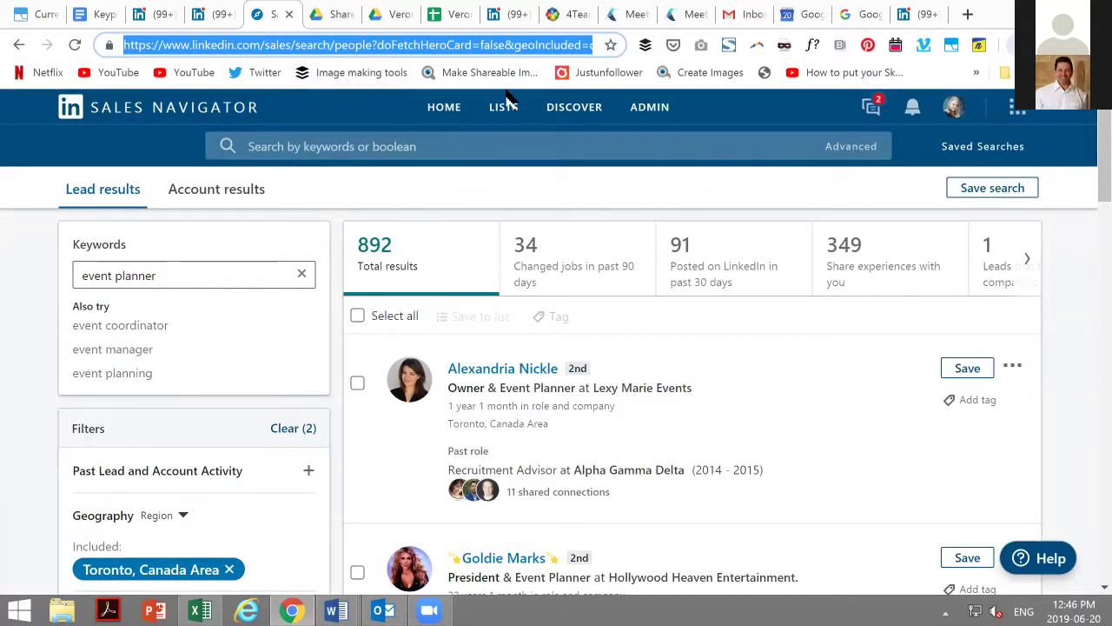
left_click(100, 15)
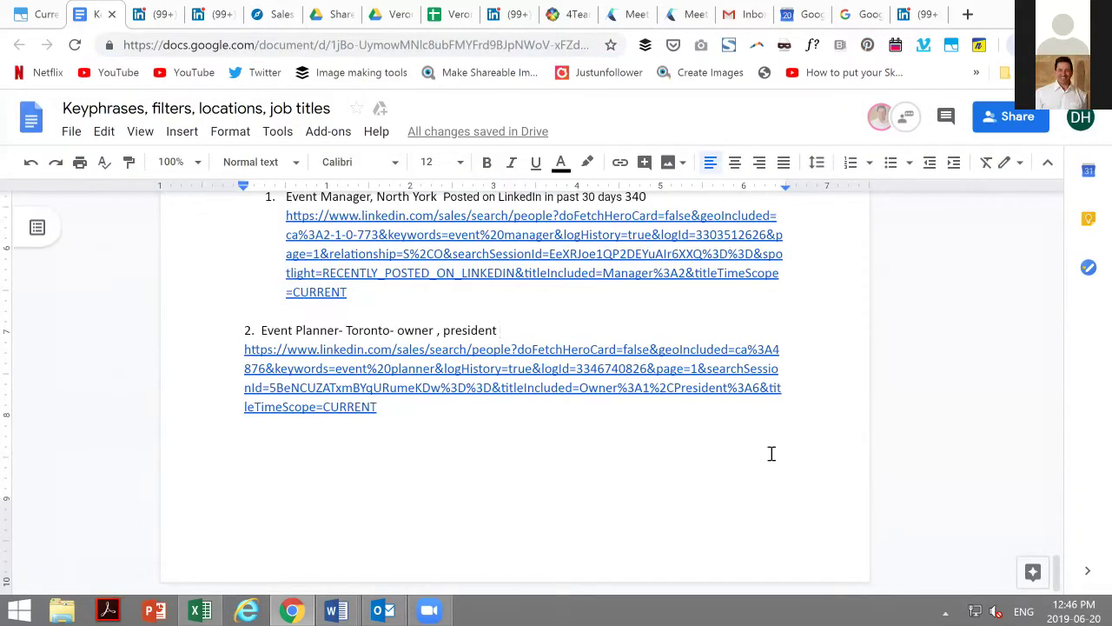
type("892")
Step: Review the Contact Attempt 1 message in cell B2 and the follow-up scripts in the conversations sheet
left_click(448, 21)
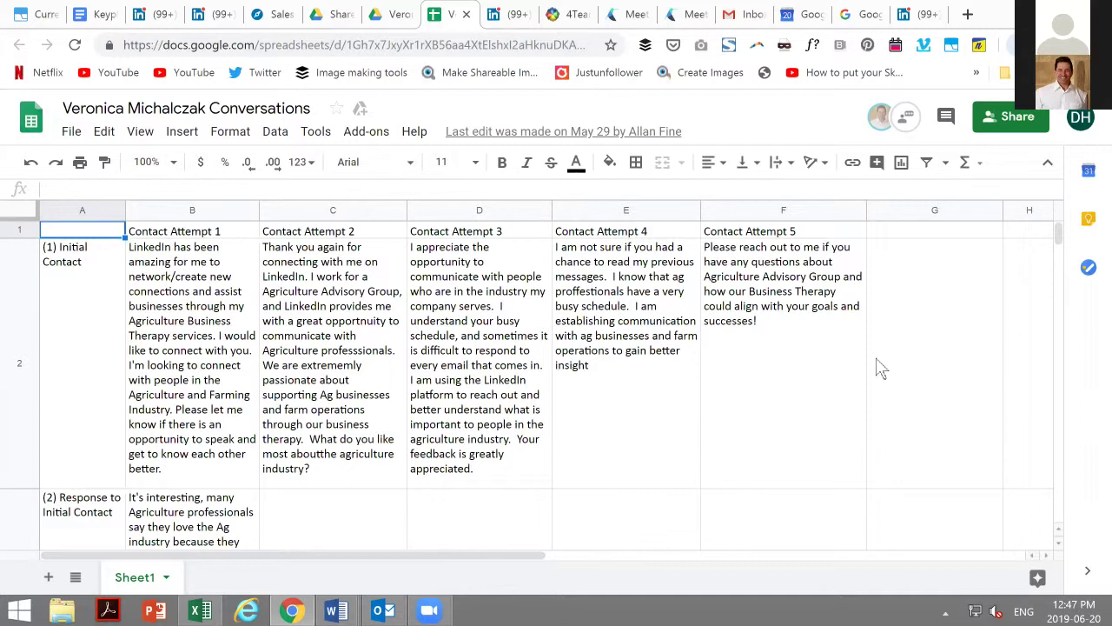
left_click(183, 297)
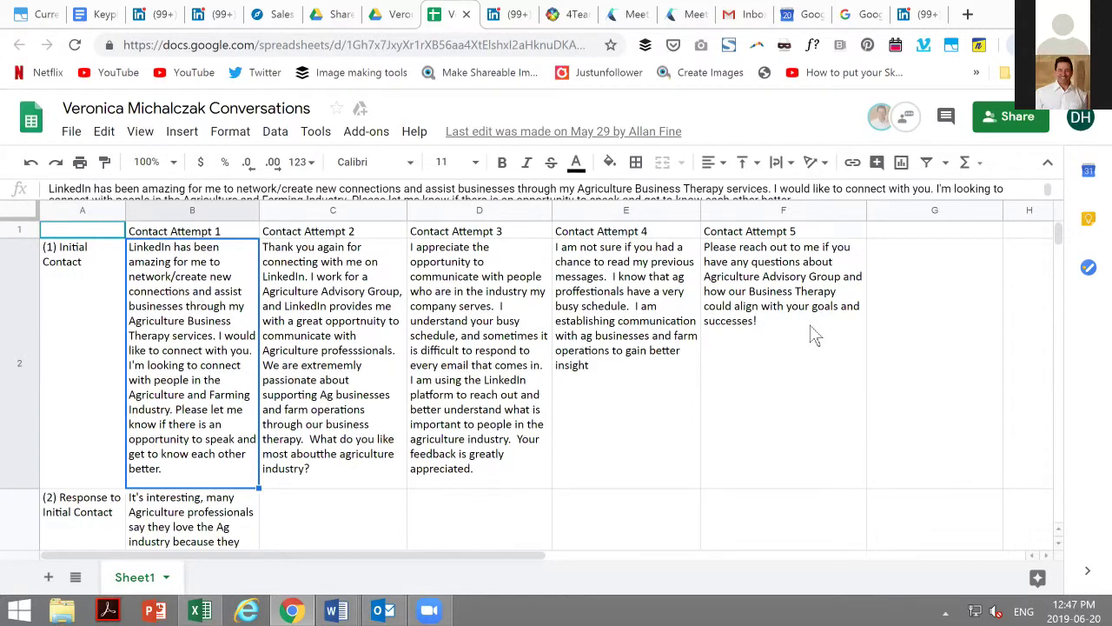
scroll(827, 388, "down", 5)
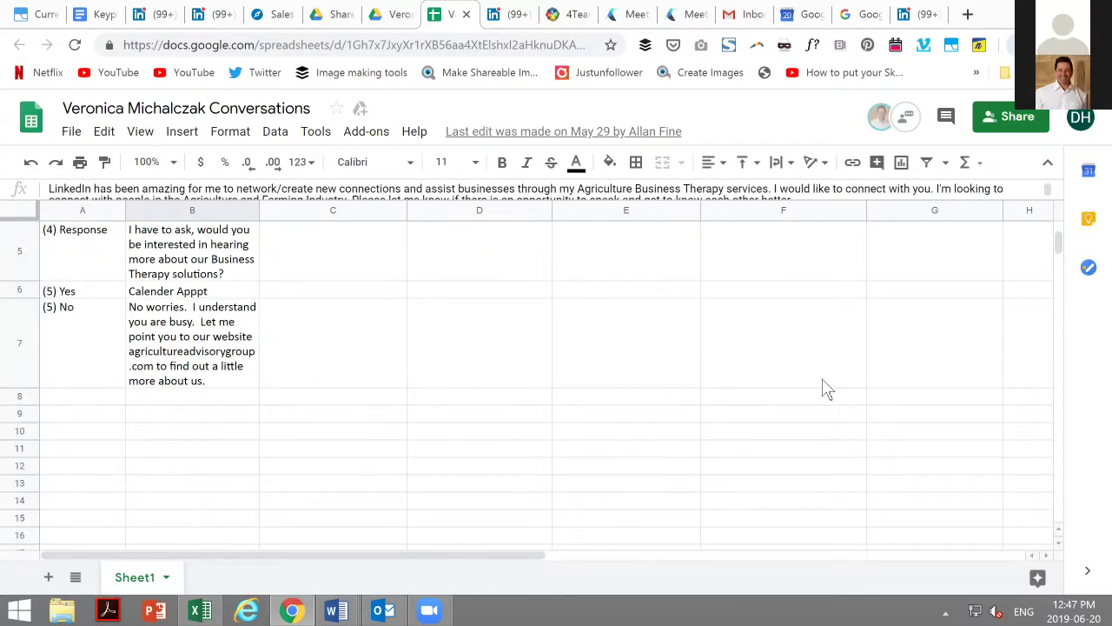
scroll(826, 388, "up", 3)
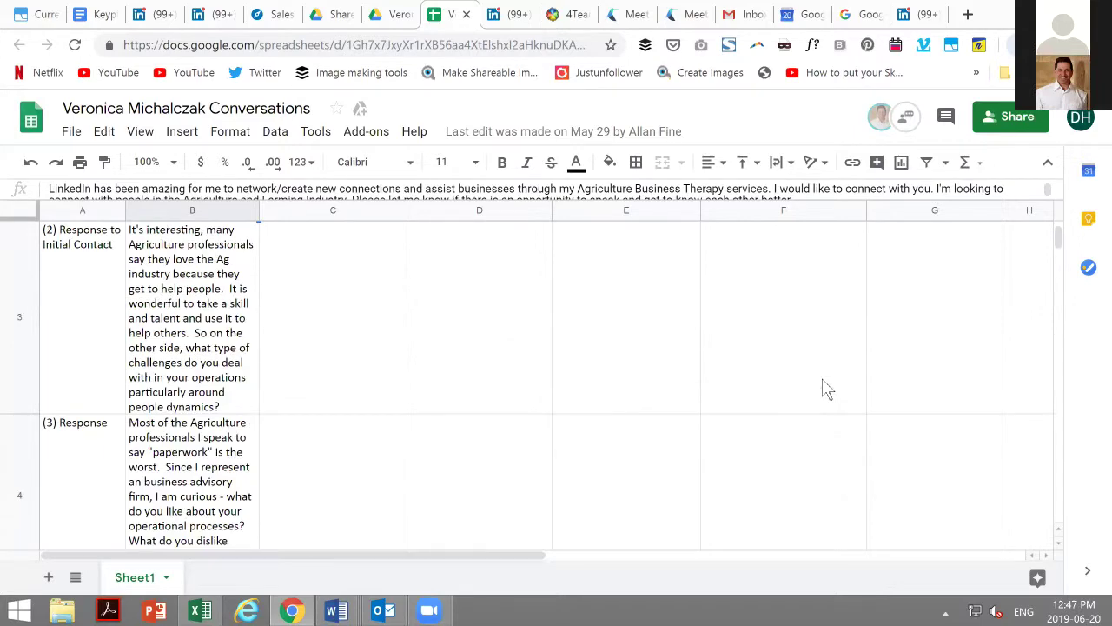
scroll(827, 388, "up", 2)
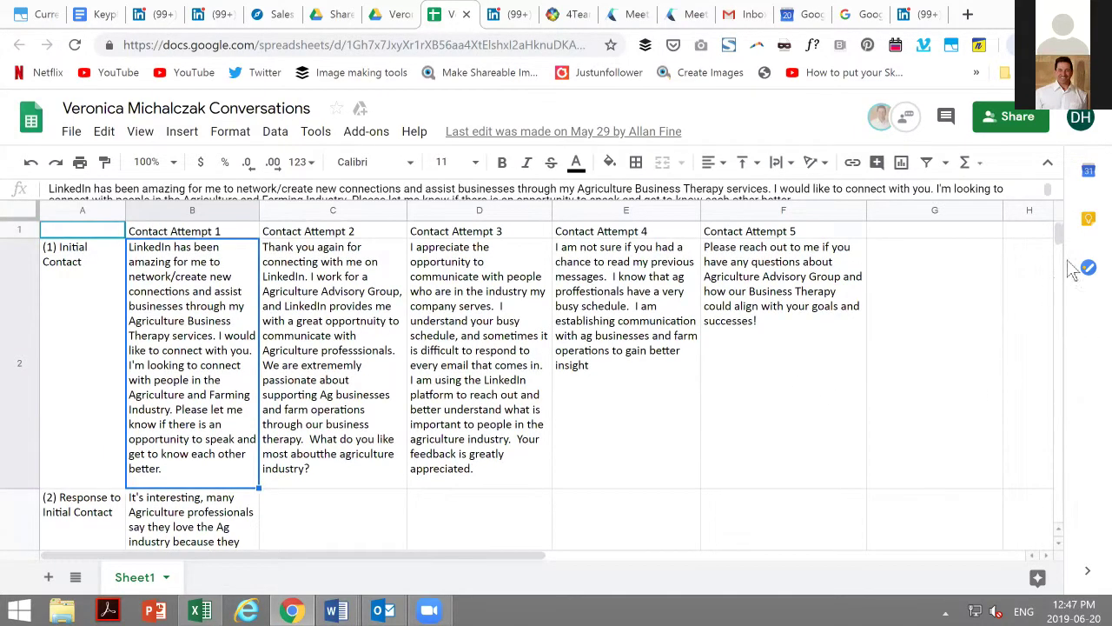
mouse_move(1061, 235)
left_mouse_down()
mouse_move(1062, 262)
mouse_move(1062, 246)
left_mouse_up()
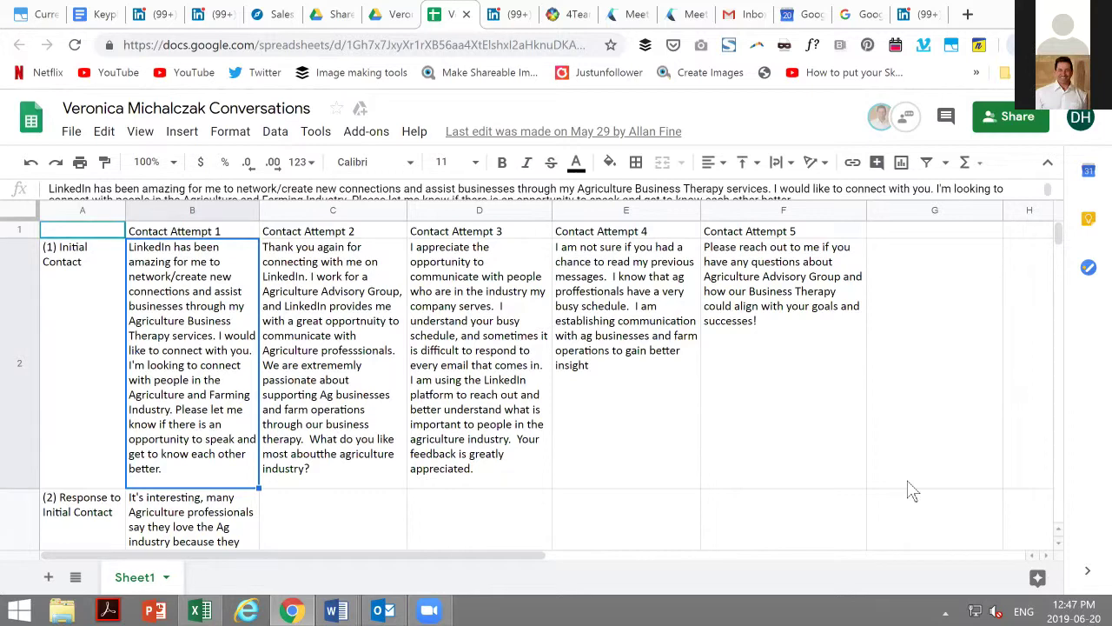
Step: Go from LinkedIn's Work menu to Groups and start creating a new group
left_click(924, 17)
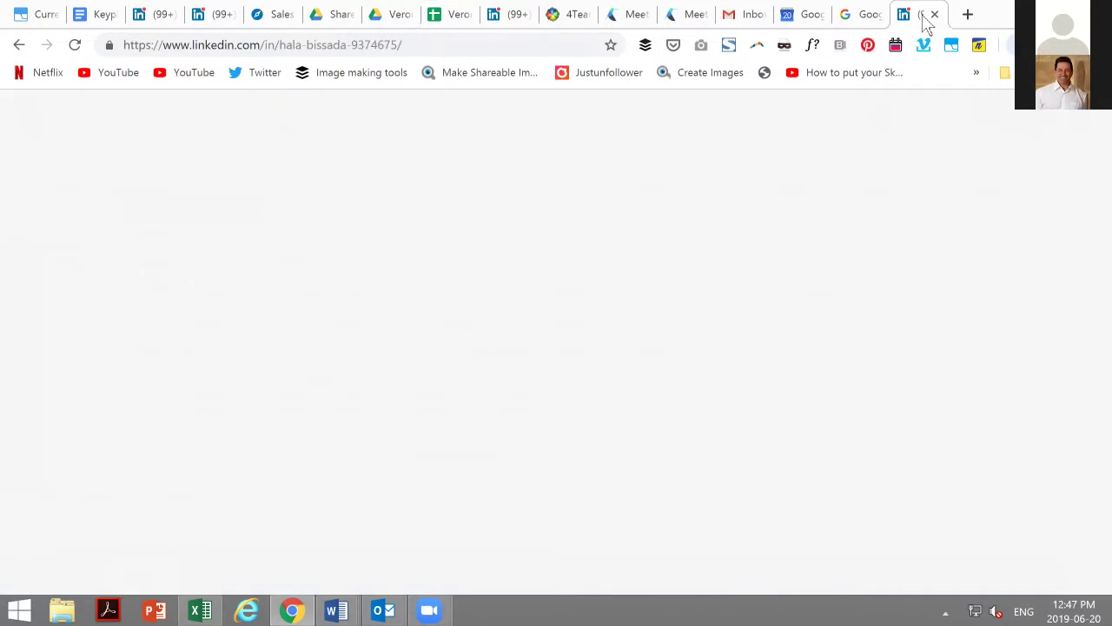
left_click(947, 124)
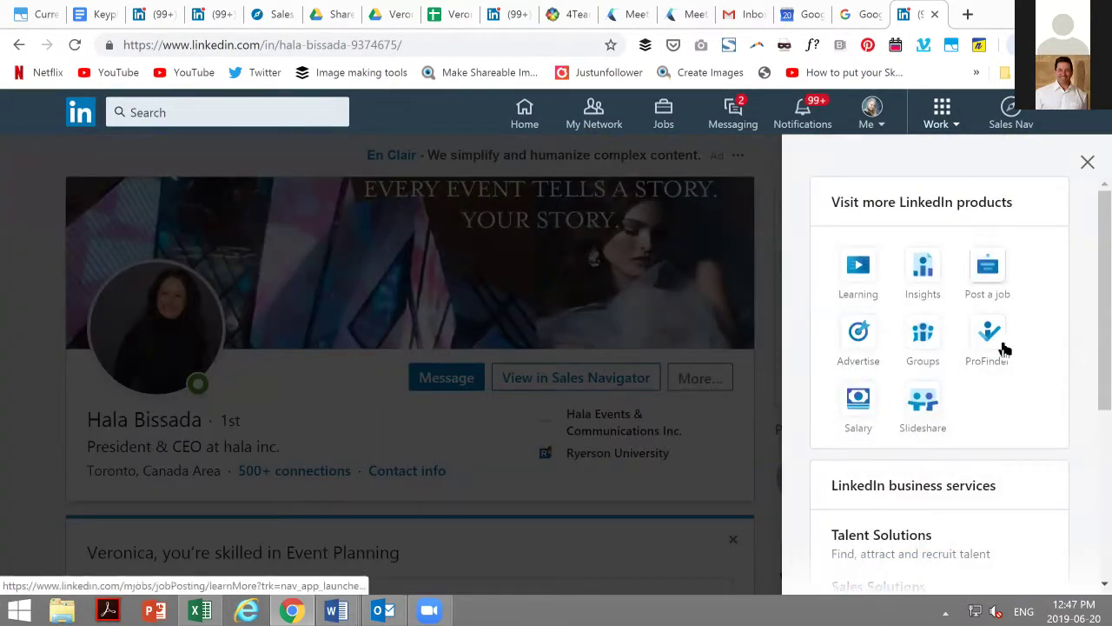
left_click(925, 337)
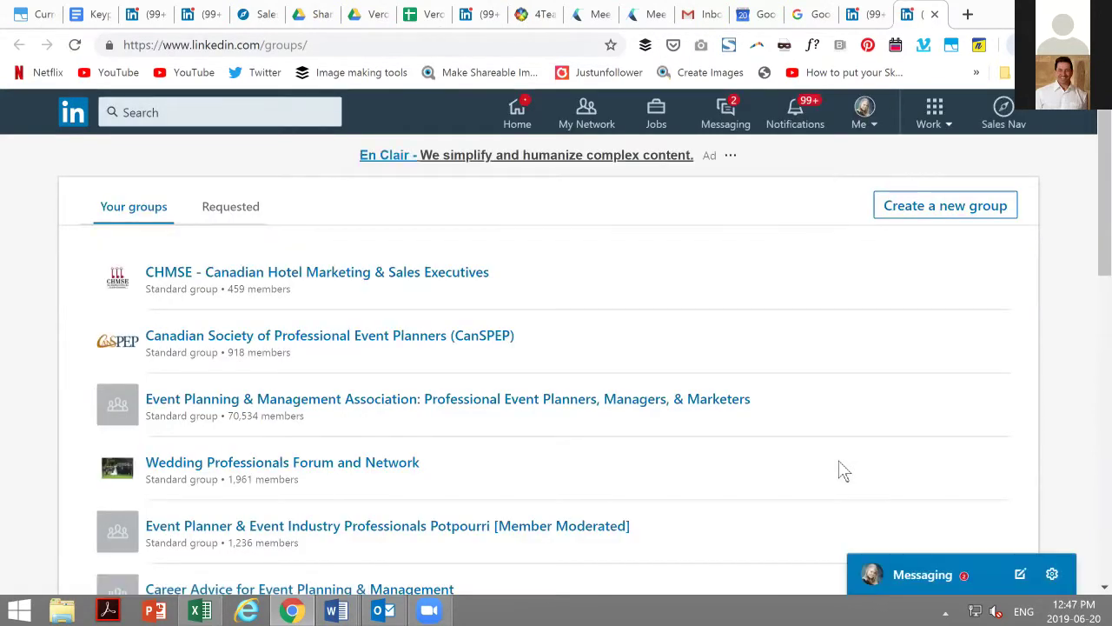
left_click(986, 208)
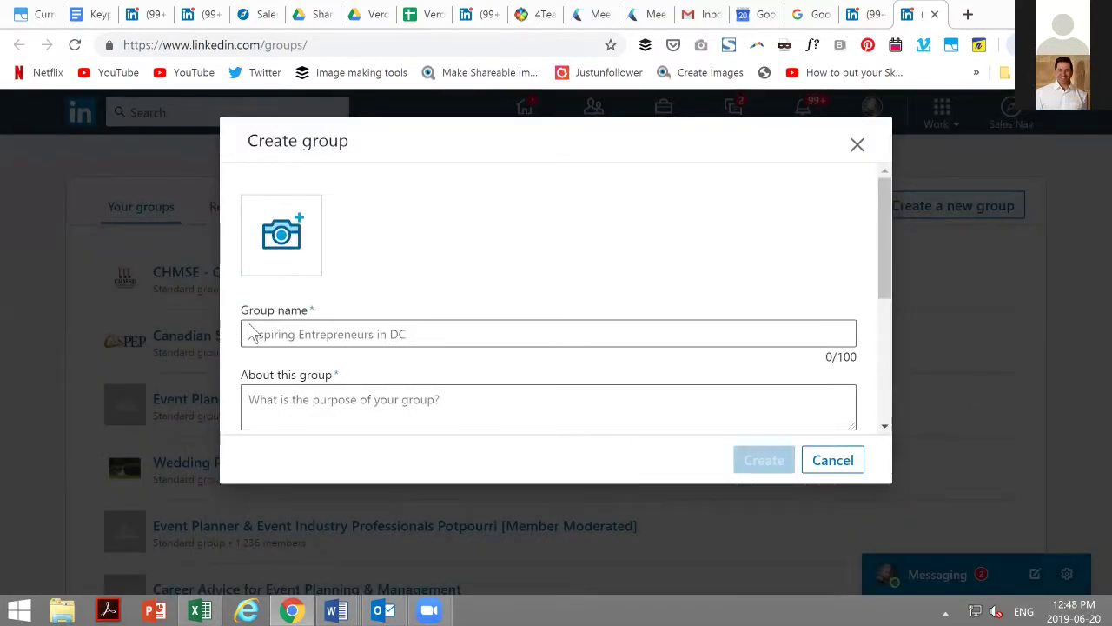
Step: Draft the group name 'Millennial & Gen X', fixing its spelling, then clear it
left_click(322, 339)
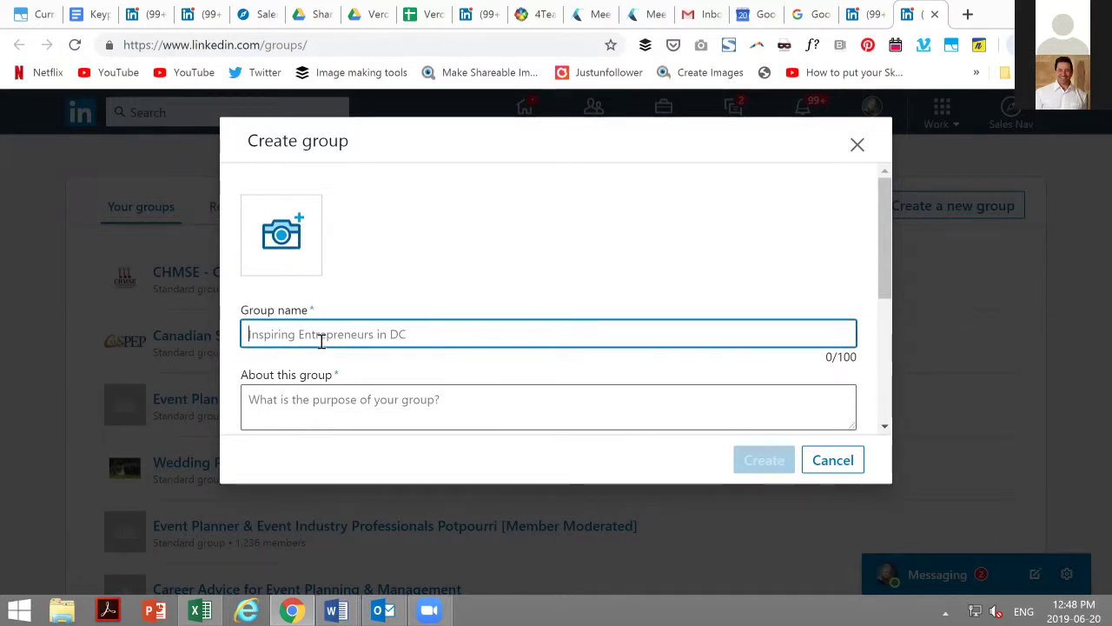
type("M")
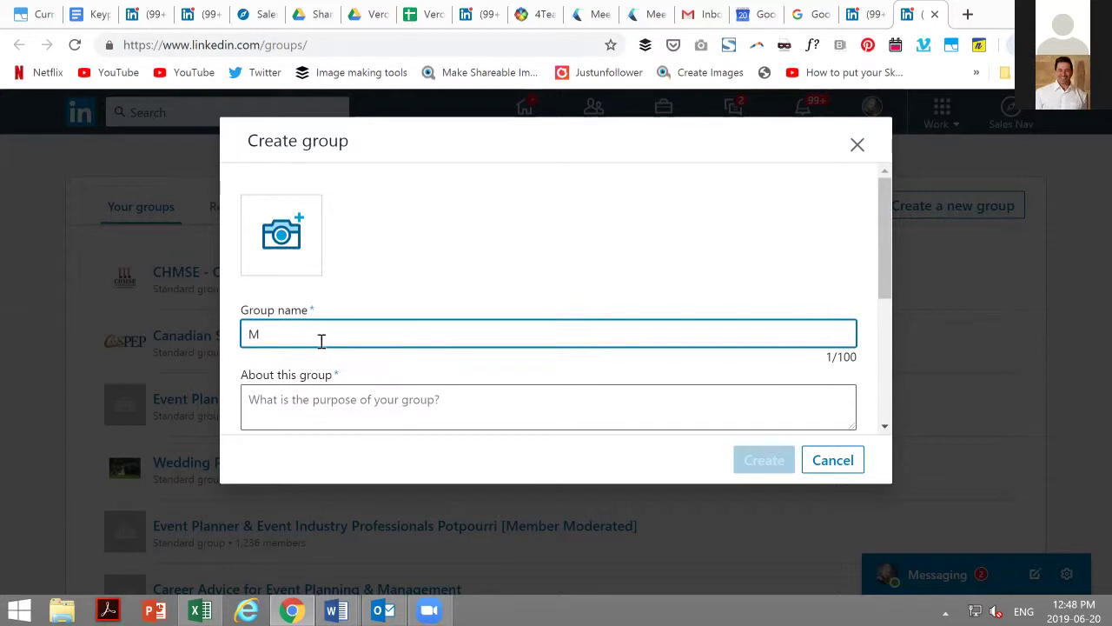
type("illenial &")
right_click(260, 332)
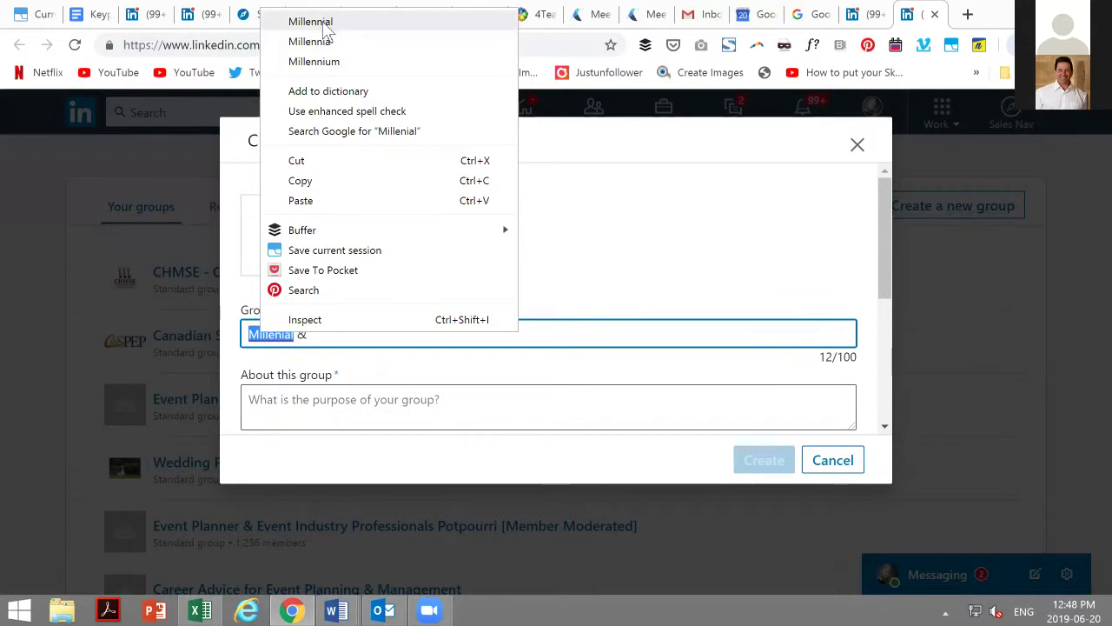
left_click(323, 25)
type("Gen x")
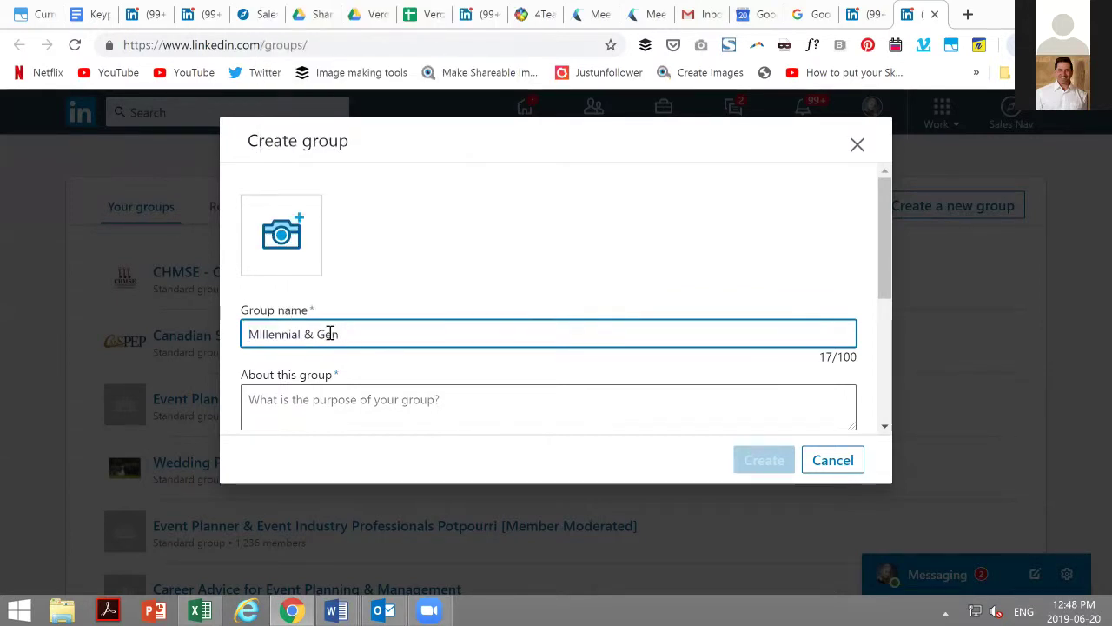
key("BackSpace")
type("X")
key("BackSpace")
type("X")
key("BackSpace")
key("BackSpace")
key("BackSpace")
key("BackSpace")
key("BackSpace")
key("BackSpace")
key("BackSpace")
key("BackSpace")
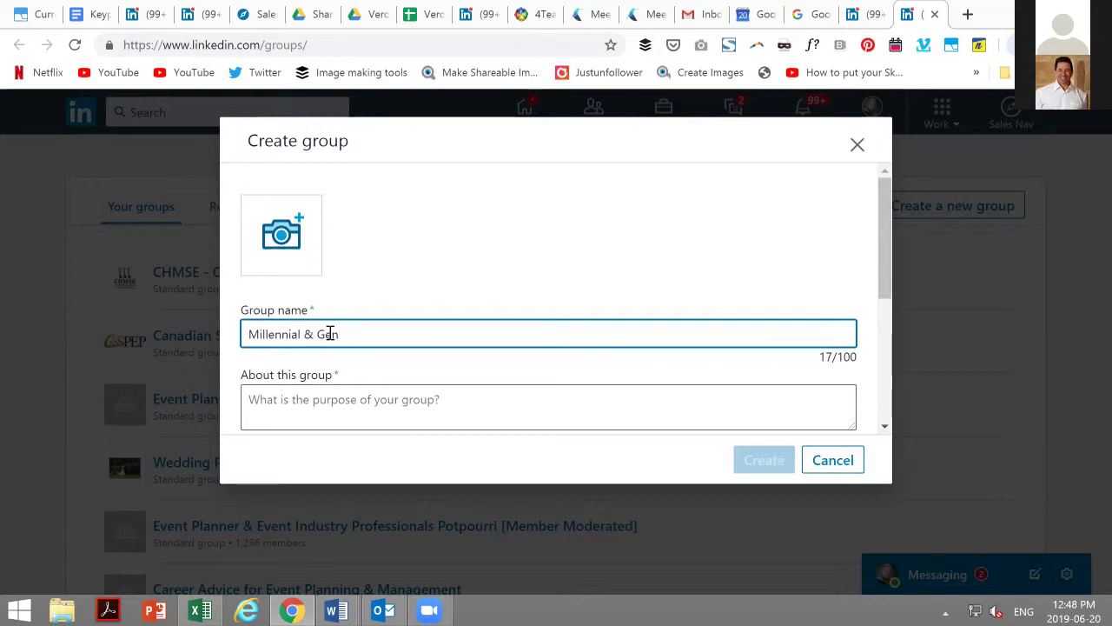
key("BackSpace")
key("BackSpace")
key("BackSpace")
key("BackSpace")
key("BackSpace")
key("BackSpace")
key("BackSpace")
key("BackSpace")
key("BackSpace")
key("BackSpace")
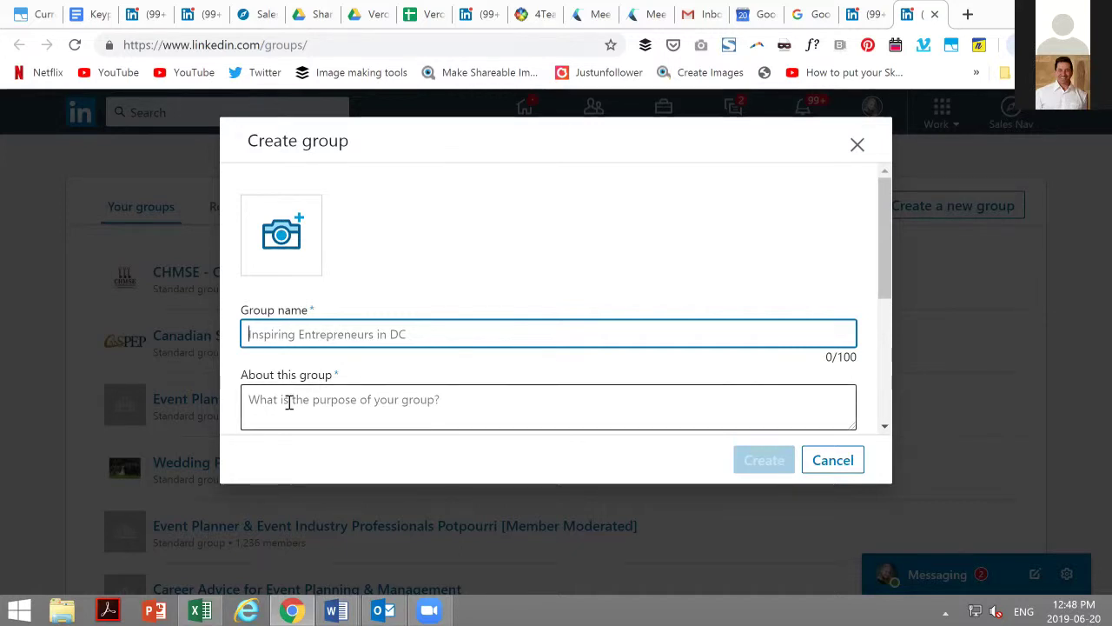
Step: Enter 'Event Professionals in Ontario' as the group name
type("Ontarios")
key("BackSpace")
key("BackSpace")
key("BackSpace")
key("BackSpace")
key("BackSpace")
key("BackSpace")
key("BackSpace")
type("event P")
key("BackSpace")
key("BackSpace")
key("BackSpace")
key("BackSpace")
key("BackSpace")
key("BackSpace")
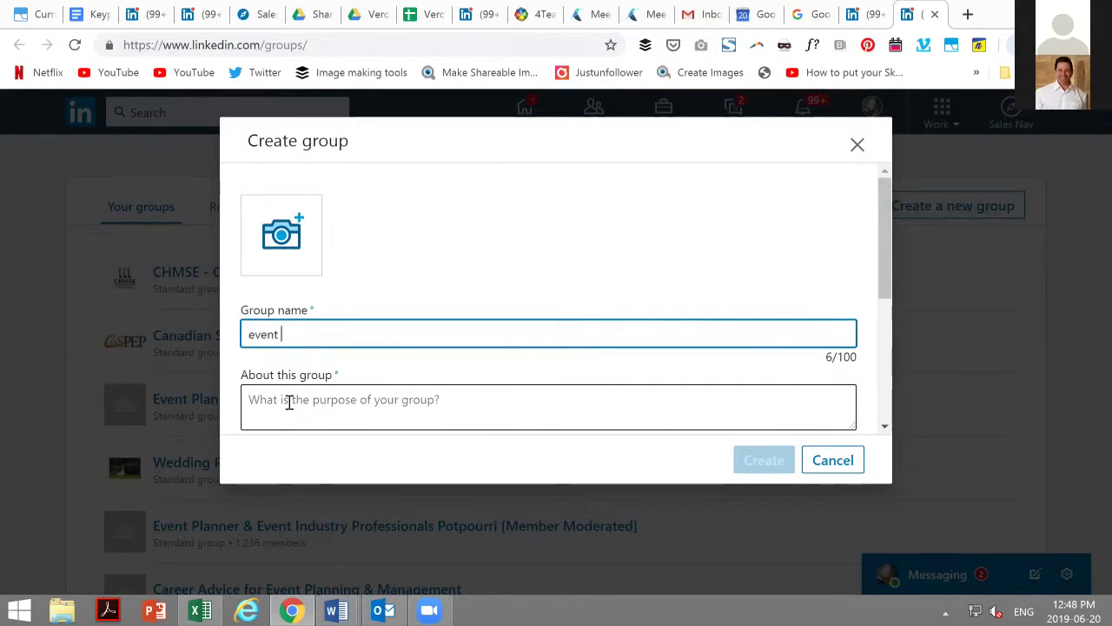
type("vent Pr")
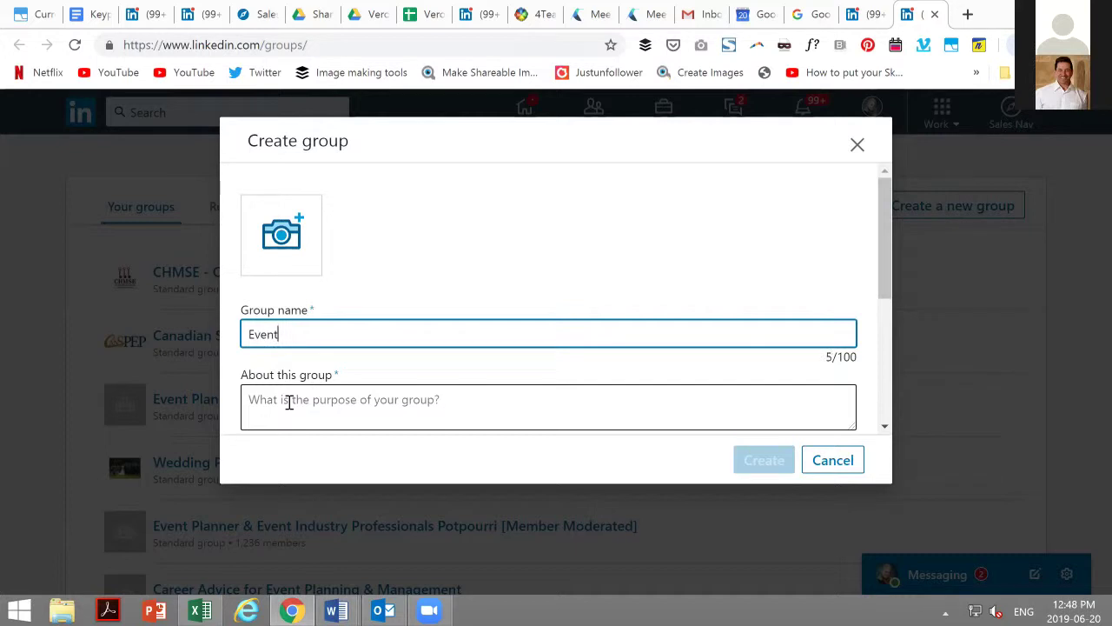
type("ofessionals in Ontario")
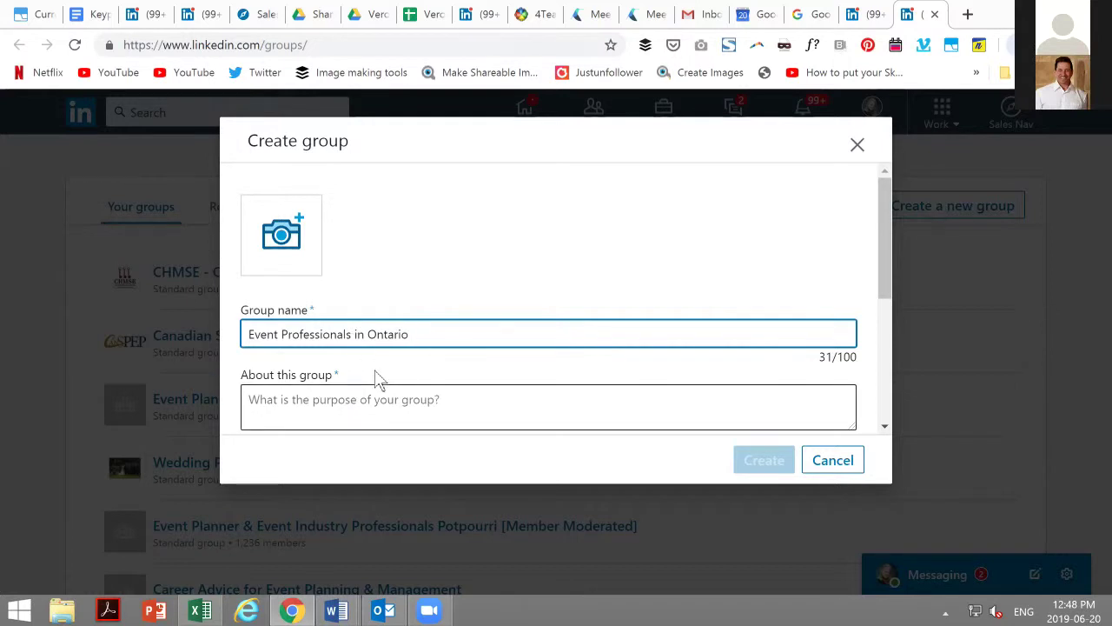
Step: Insert '& Marketing' after 'Event' in the group name
left_click(284, 402)
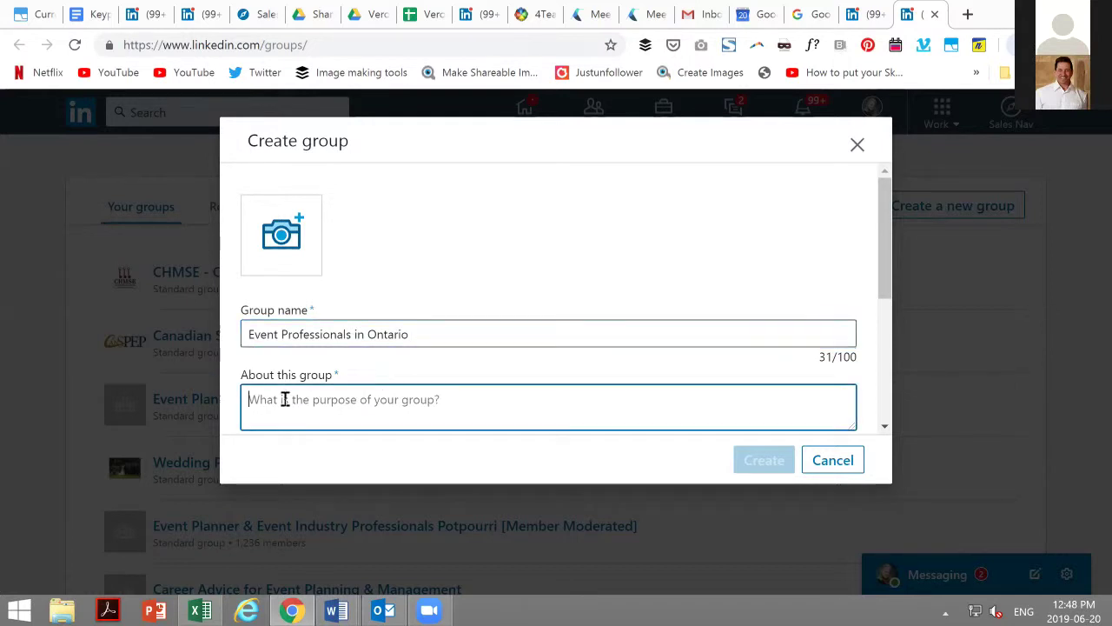
left_click(279, 335)
type("& Marketing")
Step: Begin the description: 'A great place to discuss, connect and share inspiration, stories and challenges'
left_click(346, 405)
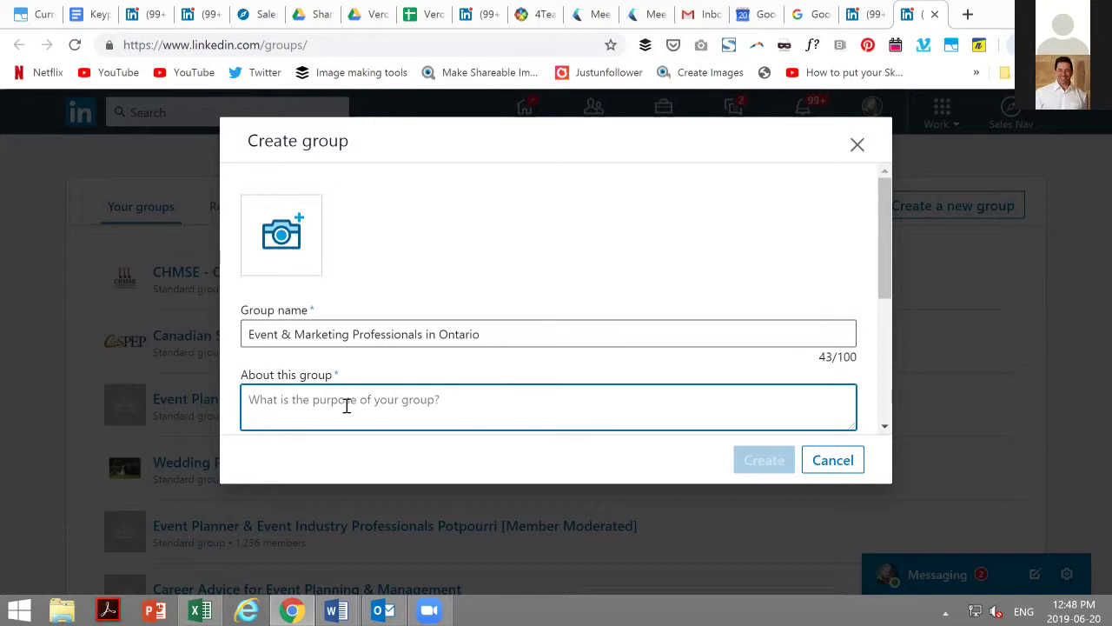
type("Buildin")
key("BackSpace")
key("BackSpace")
key("BackSpace")
key("BackSpace")
key("BackSpace")
key("BackSpace")
key("BackSpace")
type("Connecting")
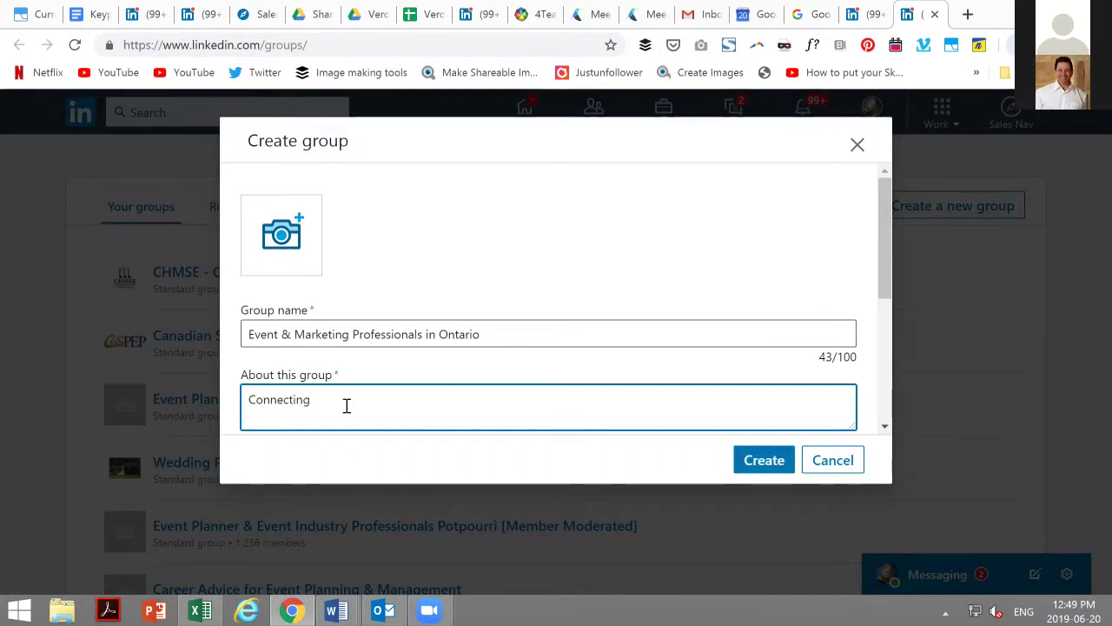
key("ctrl+a")
type("A great")
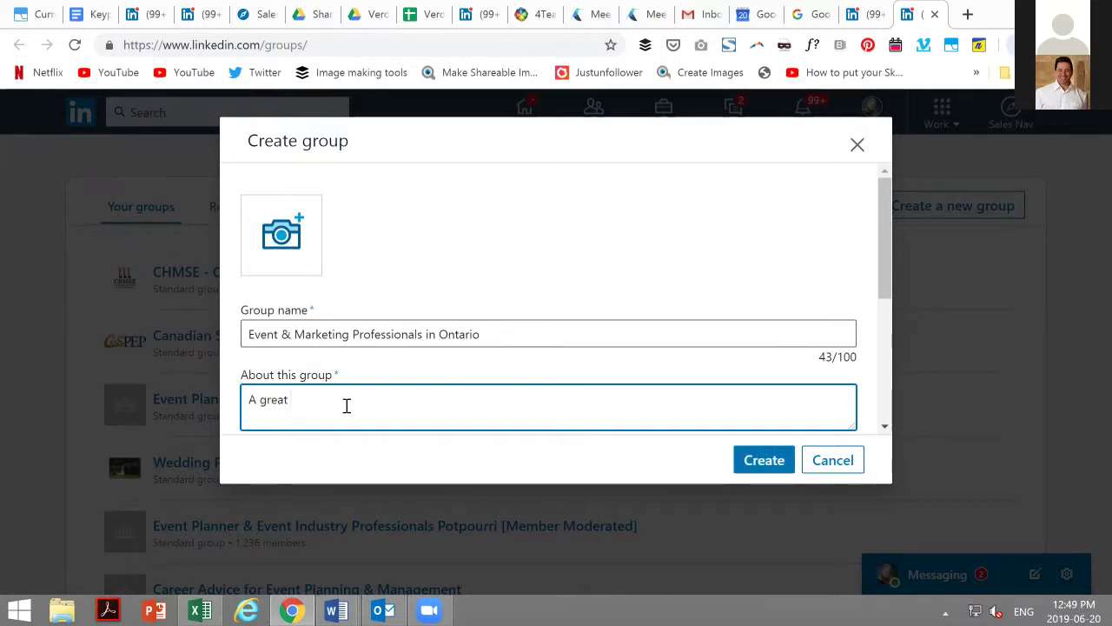
type(" place to disc")
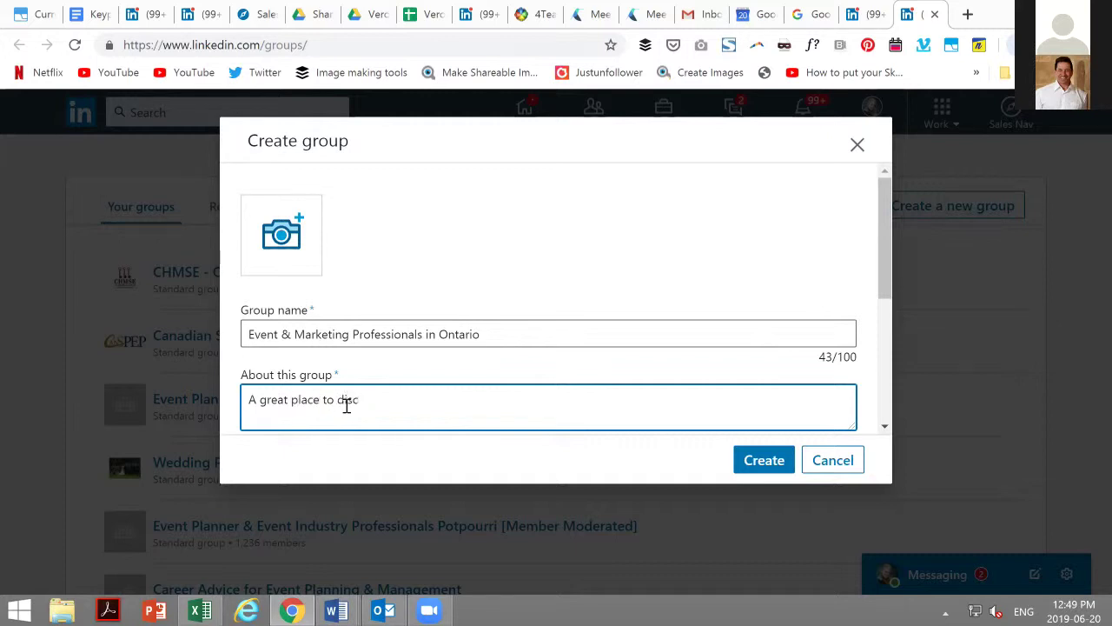
type("uss, connect and sh")
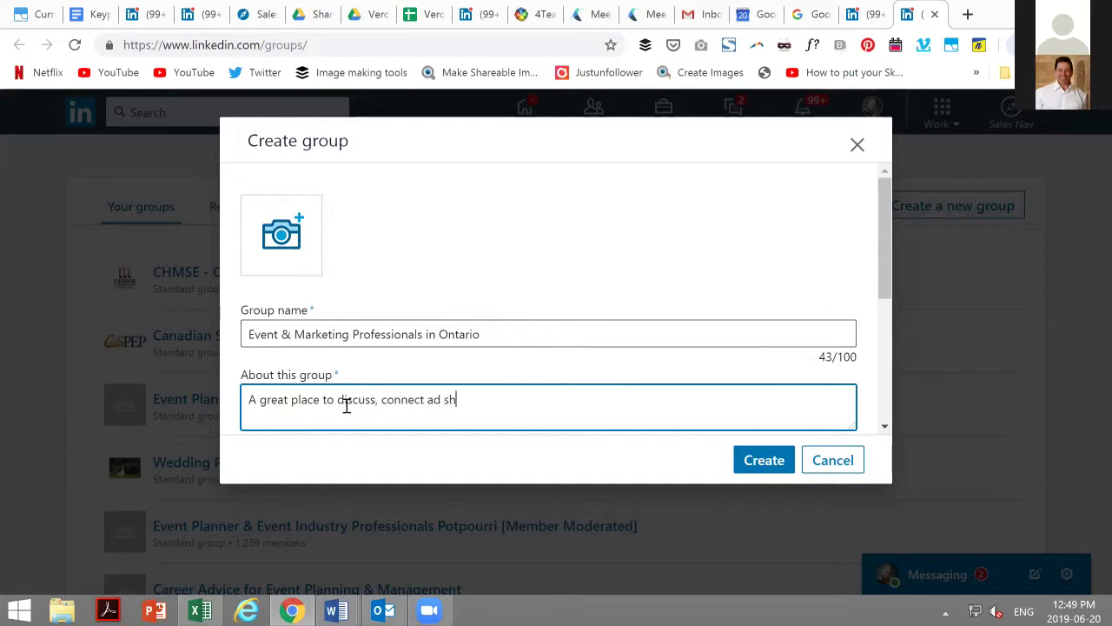
key("BackSpace")
key("BackSpace")
key("BackSpace")
type("nd share inspiration f")
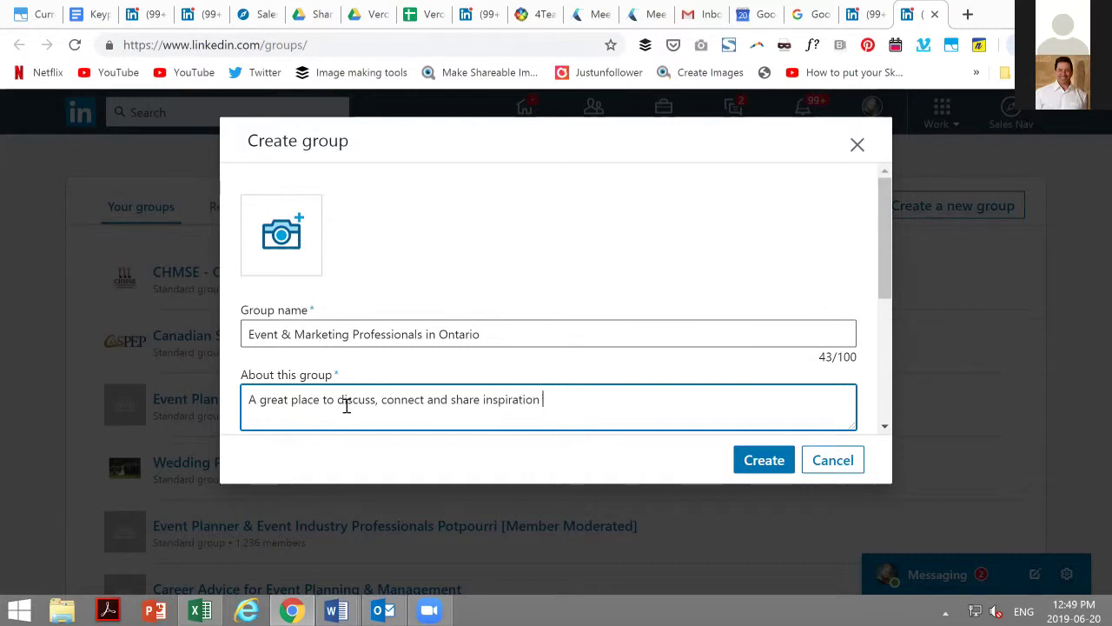
type("betw")
type(" and")
key("BackSpace")
key("BackSpace")
key("BackSpace")
key("BackSpace")
type(", stories and challenge")
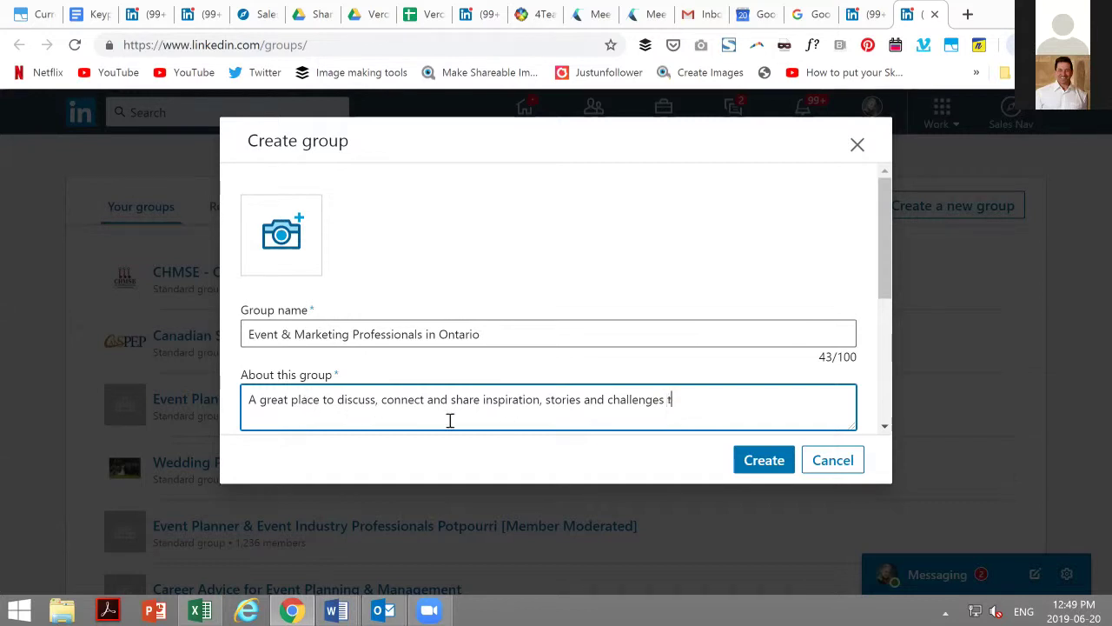
Step: Complete it with 'for professionals in the special event and marketing industry in Ontario.'
type("s for inividual sin the")
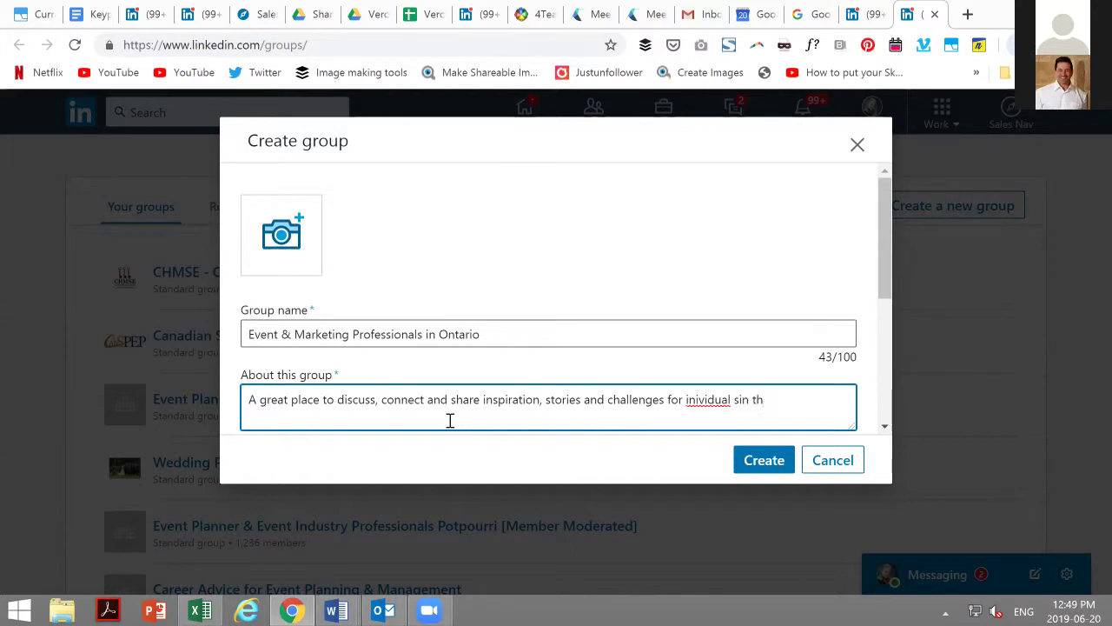
key("BackSpace")
key("BackSpace")
key("BackSpace")
key("BackSpace")
key("BackSpace")
key("BackSpace")
key("BackSpace")
key("BackSpace")
key("BackSpace")
type("proes")
key("BackSpace")
type("fessionsl")
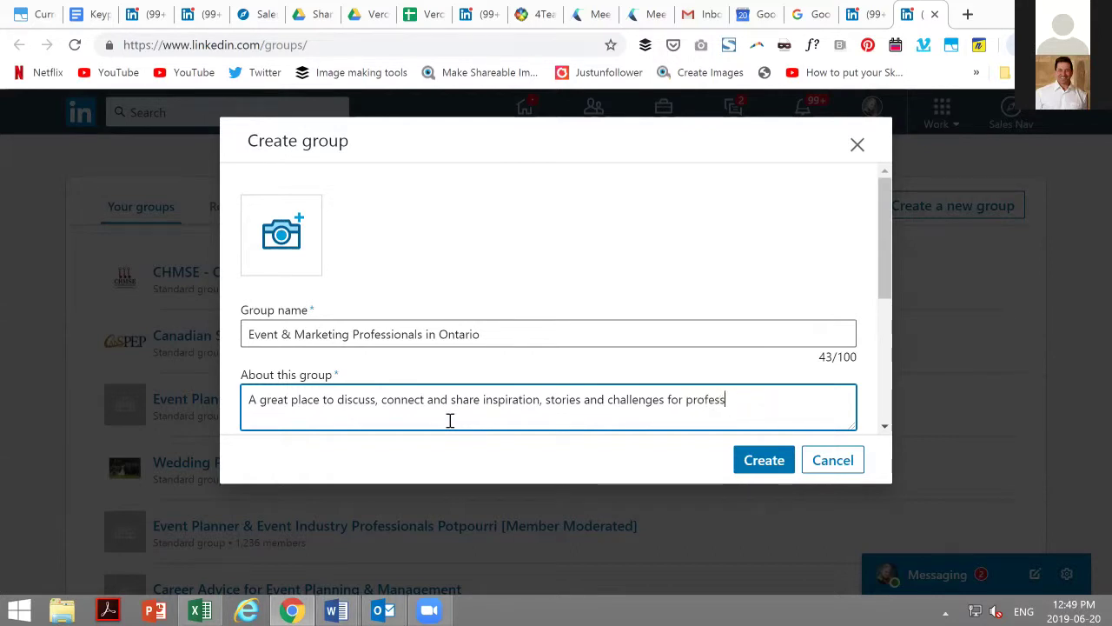
key("BackSpace")
key("BackSpace")
type("als in the event a")
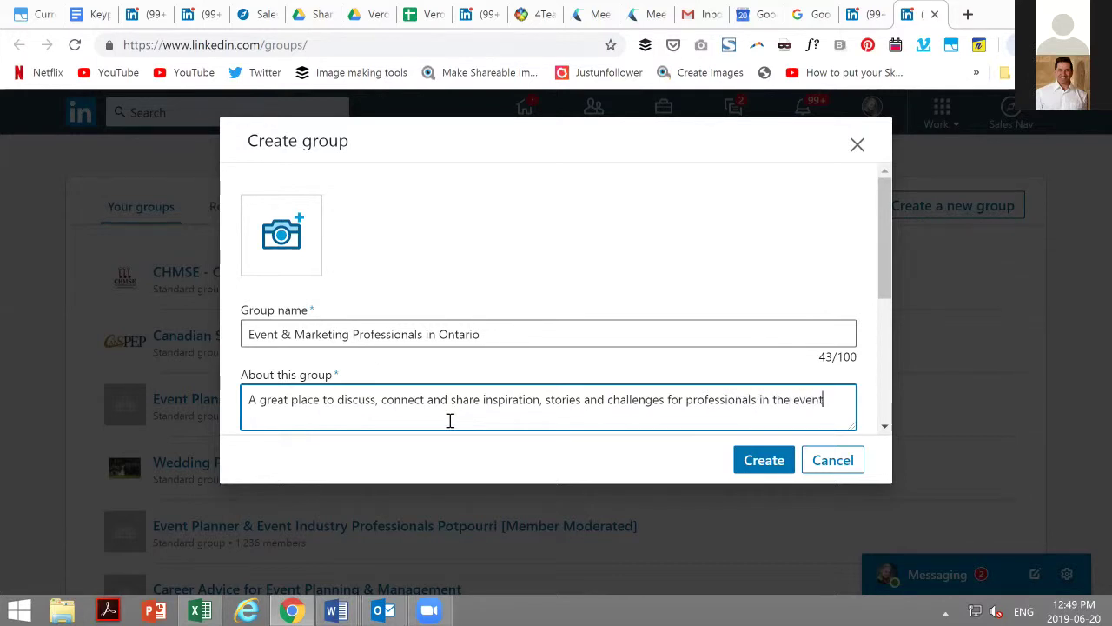
key("BackSpace")
key("BackSpace")
key("BackSpace")
key("BackSpace")
key("BackSpace")
key("BackSpace")
type("special event and mar")
type("keting")
type(" inds")
type("dus")
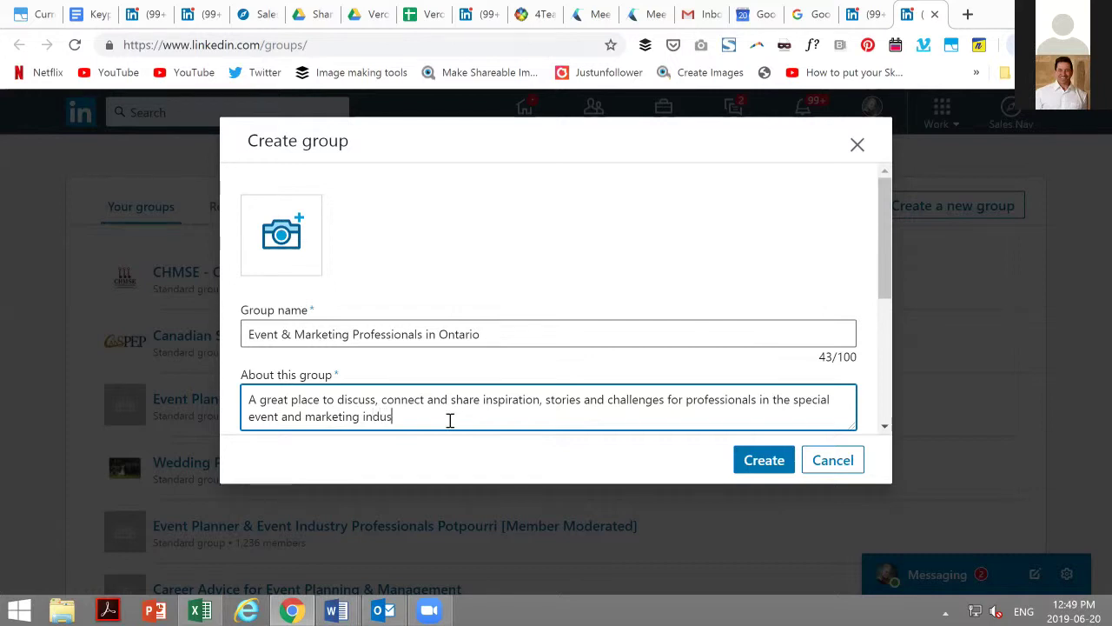
type("try in Ontario.")
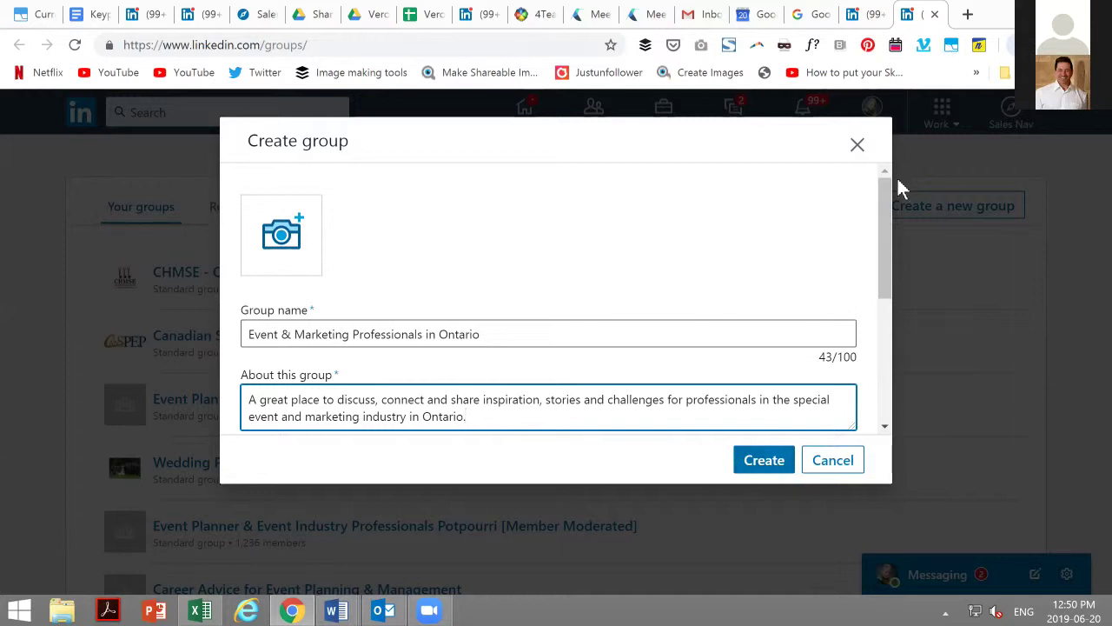
Step: Write the rule 'No spamming or advertising of any kind will be permitted.'
scroll(878, 248, "down", 2)
left_click(591, 311)
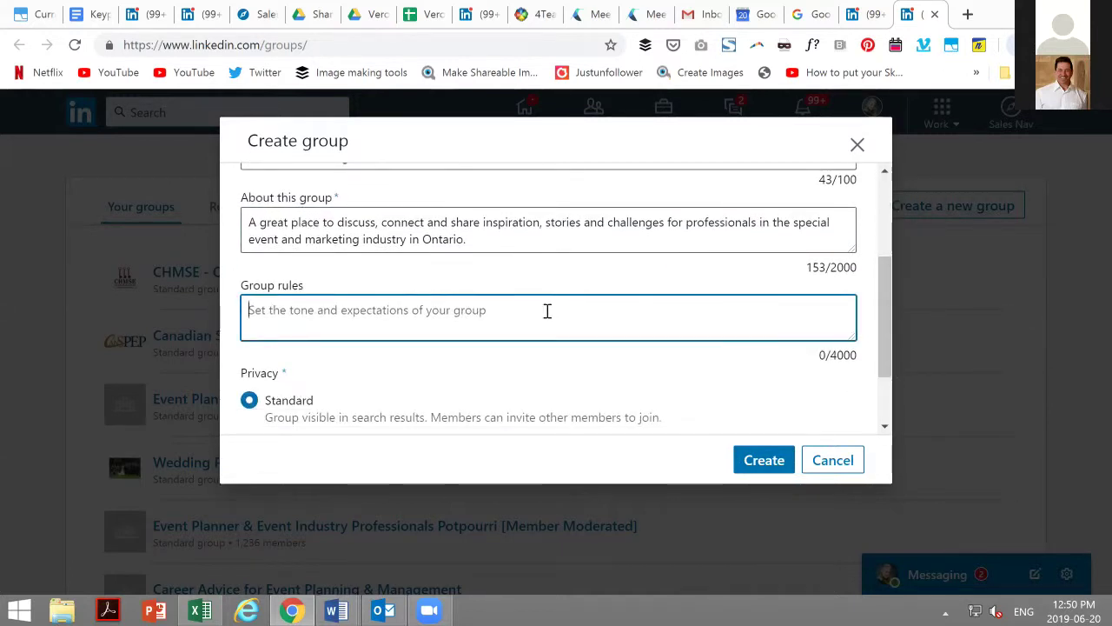
type("No ad")
type("pamming or adv")
type("ertising of any kind")
type(" will be ")
type("p")
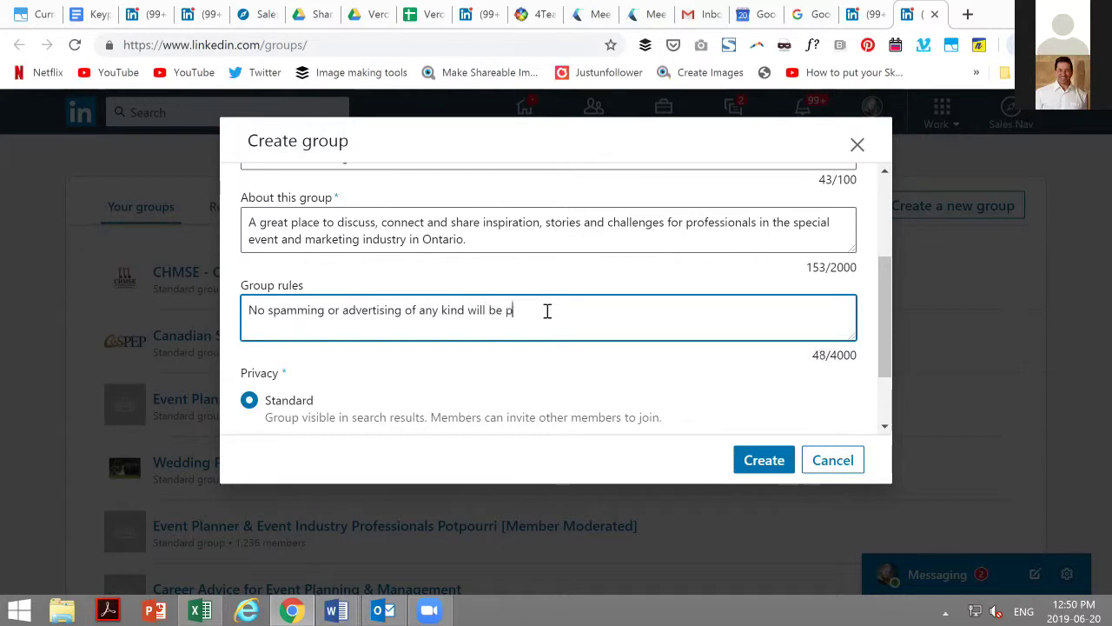
type("ermitted. Please")
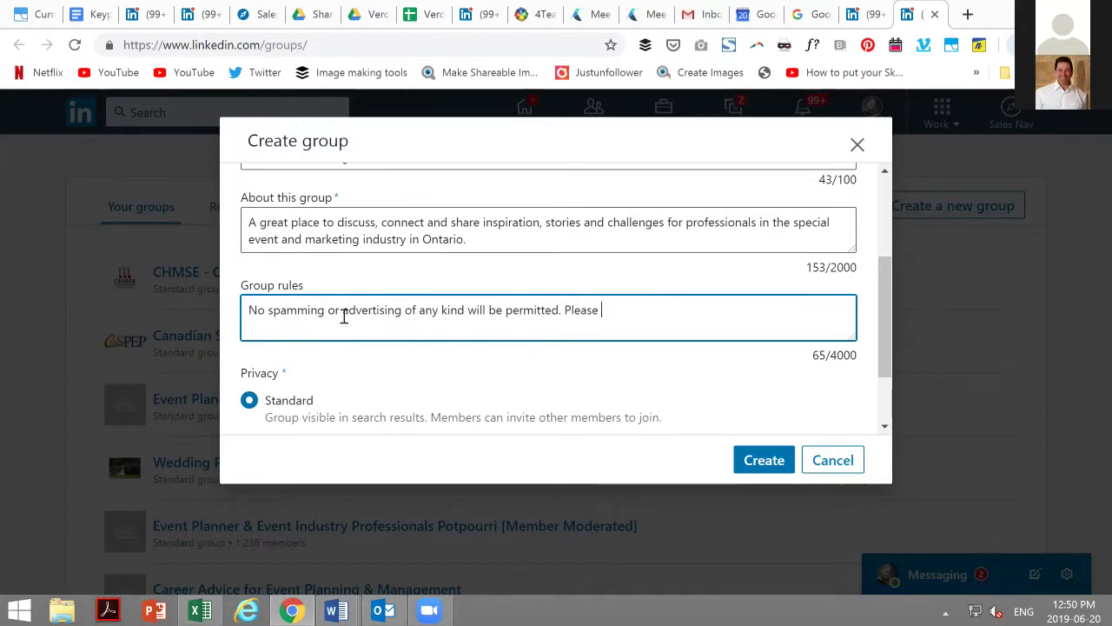
Step: Extend the rule with 'without permission from the group leads.' and drop the unfinished extra sentence
left_click(563, 311)
type("without permission from t")
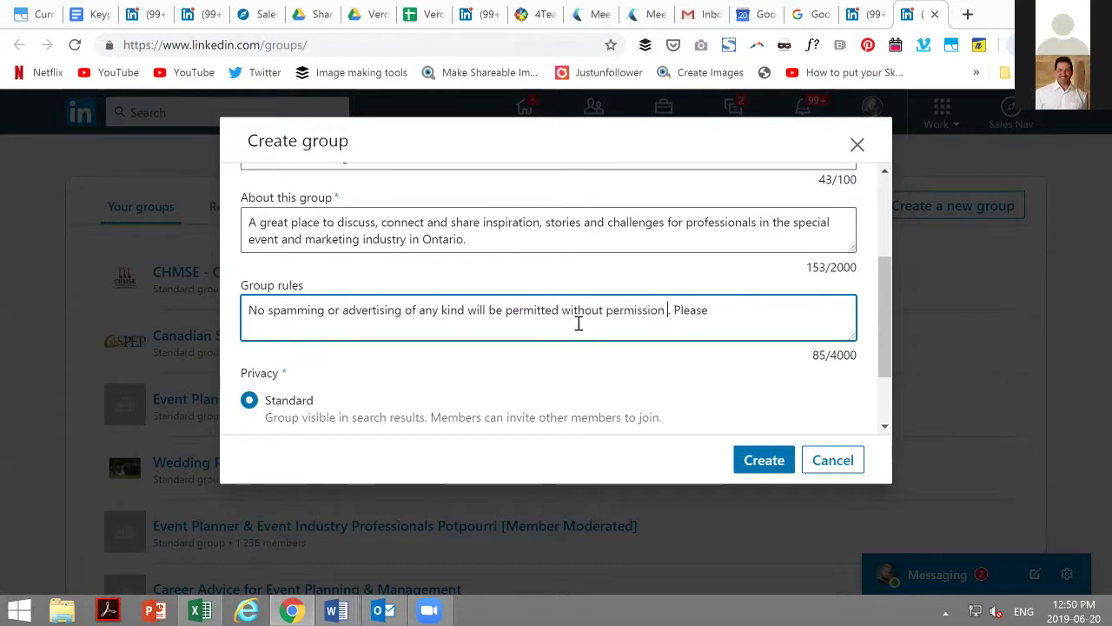
type("he lead")
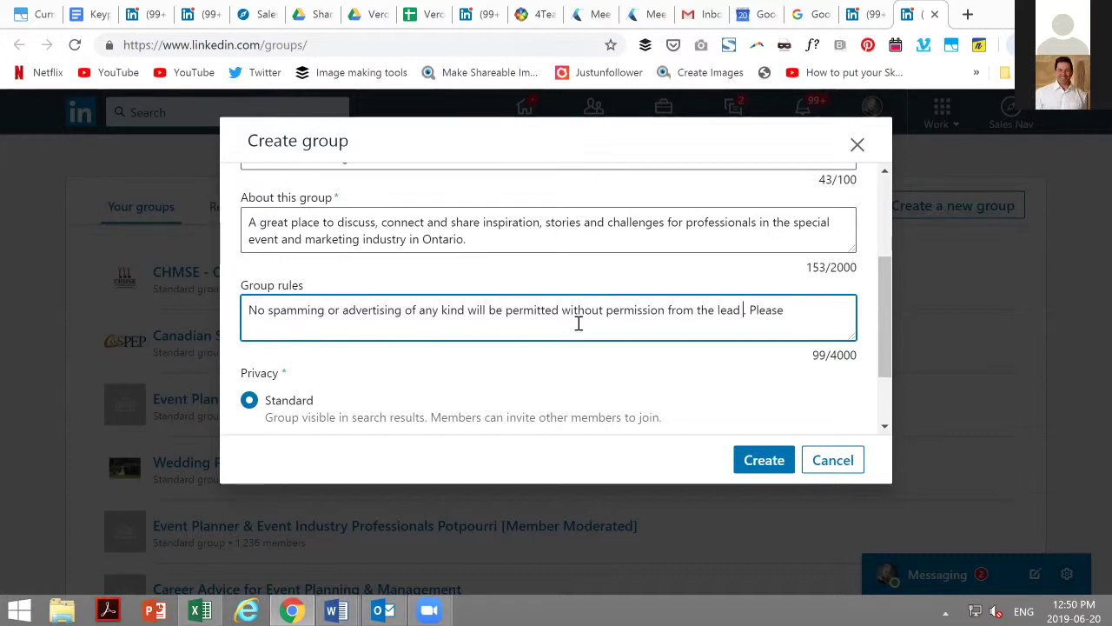
key("BackSpace")
key("BackSpace")
key("BackSpace")
key("BackSpace")
key("BackSpace")
type("groups.")
key("BackSpace")
key("BackSpace")
key("BackSpace")
type(". lead")
type("ers")
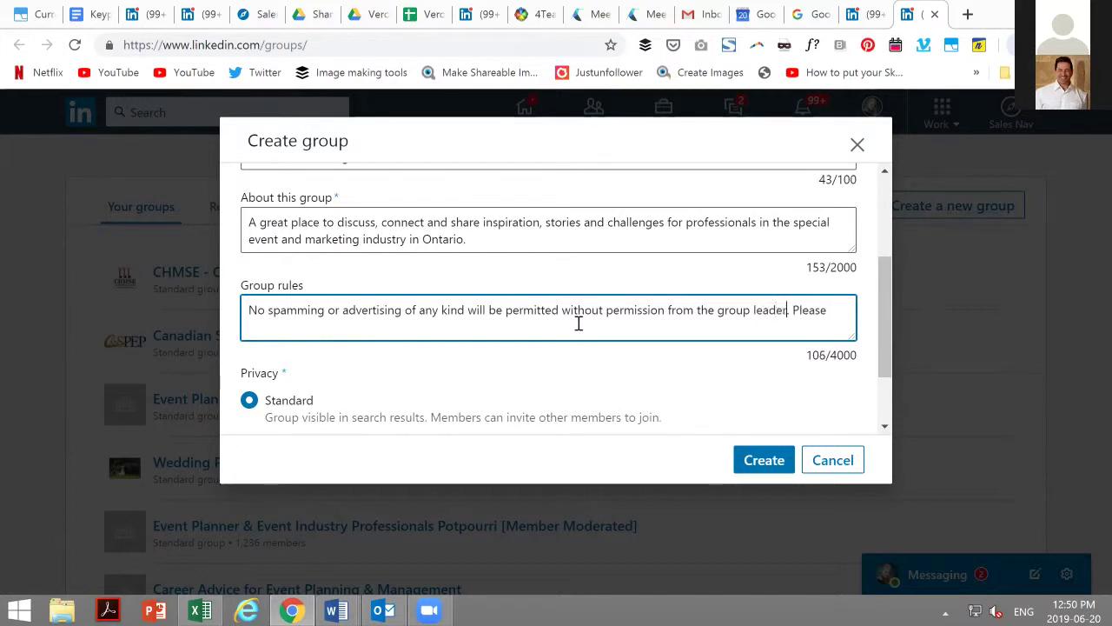
key("BackSpace")
key("BackSpace")
key("BackSpace")
type("s")
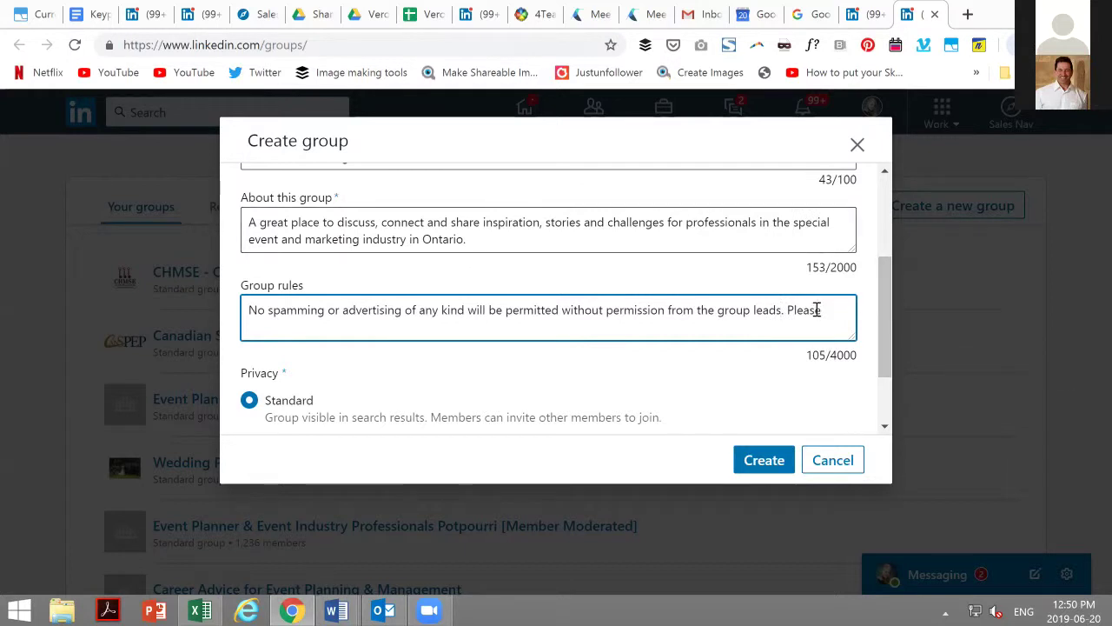
key("BackSpace")
key("BackSpace")
key("BackSpace")
key("BackSpace")
key("BackSpace")
key("BackSpace")
key("BackSpace")
type("Thi")
key("BackSpace")
key("BackSpace")
key("BackSpace")
key("BackSpace")
key("BackSpace")
key("BackSpace")
Step: Start the rules with 'This should be used primarily as a forum to'
left_click(250, 311)
type("This is")
key("BackSpace")
key("BackSpace")
type("is")
key("BackSpace")
key("BackSpace")
key("BackSpace")
type("should be used primarily f")
key("BackSpace")
type("as a forum to i")
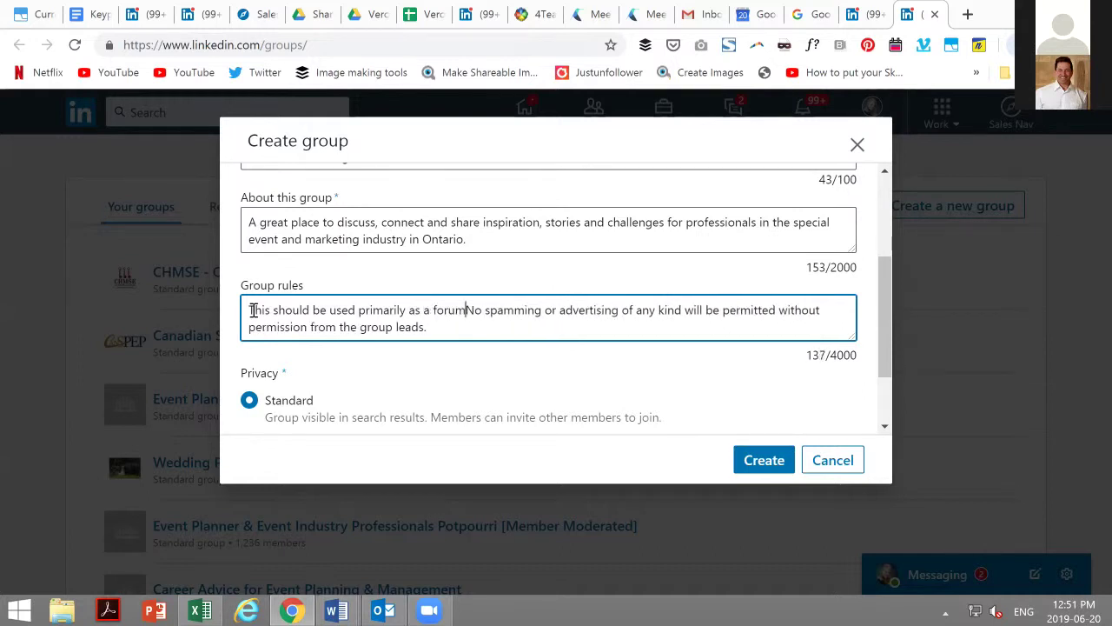
key("BackSpace")
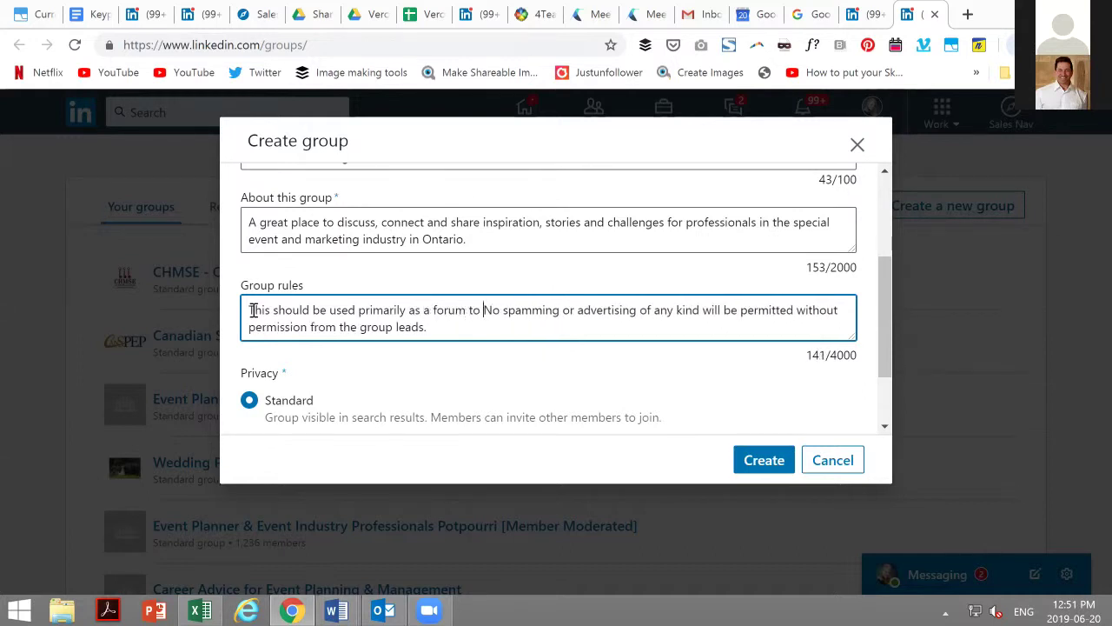
Step: Continue that sentence with 'develope new connect and build personal development'
type("develope ne")
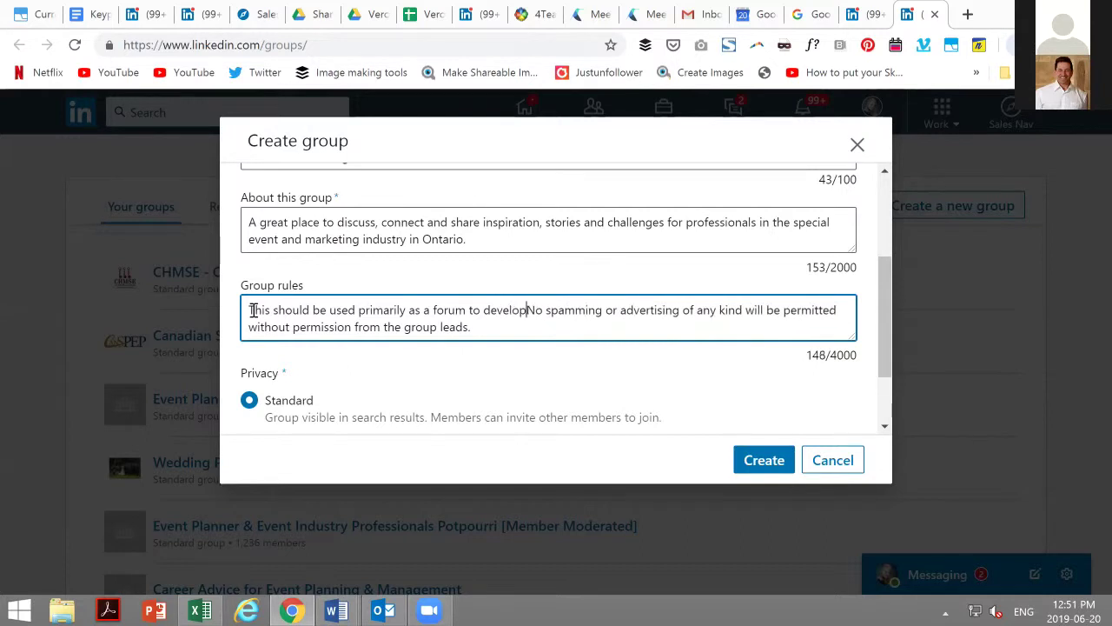
type("w conne")
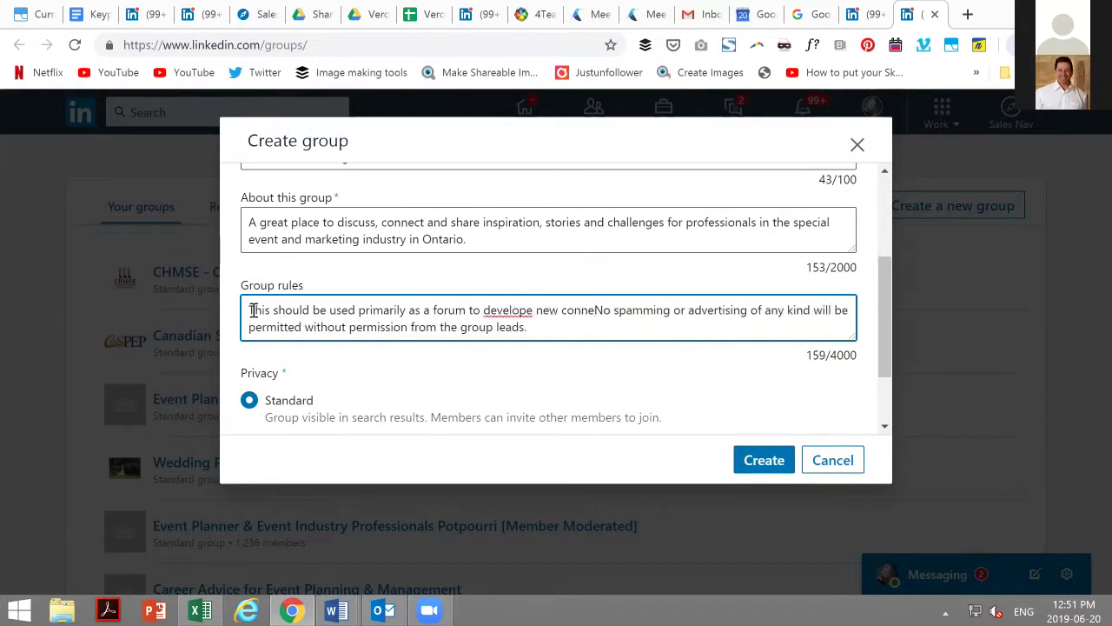
key("BackSpace")
key("BackSpace")
key("BackSpace")
key("BackSpace")
key("BackSpace")
key("BackSpace")
key("BackSpace")
key("BackSpace")
key("BackSpace")
key("BackSpace")
key("BackSpace")
key("BackSpace")
key("BackSpace")
type("ope ne")
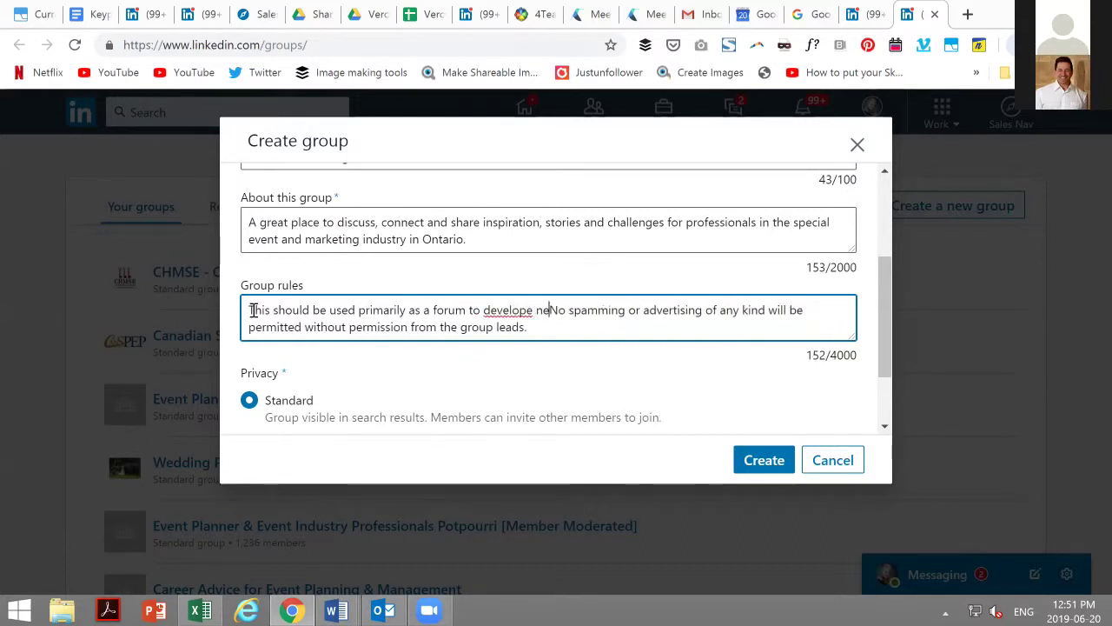
type("pr")
type("ofessionalk")
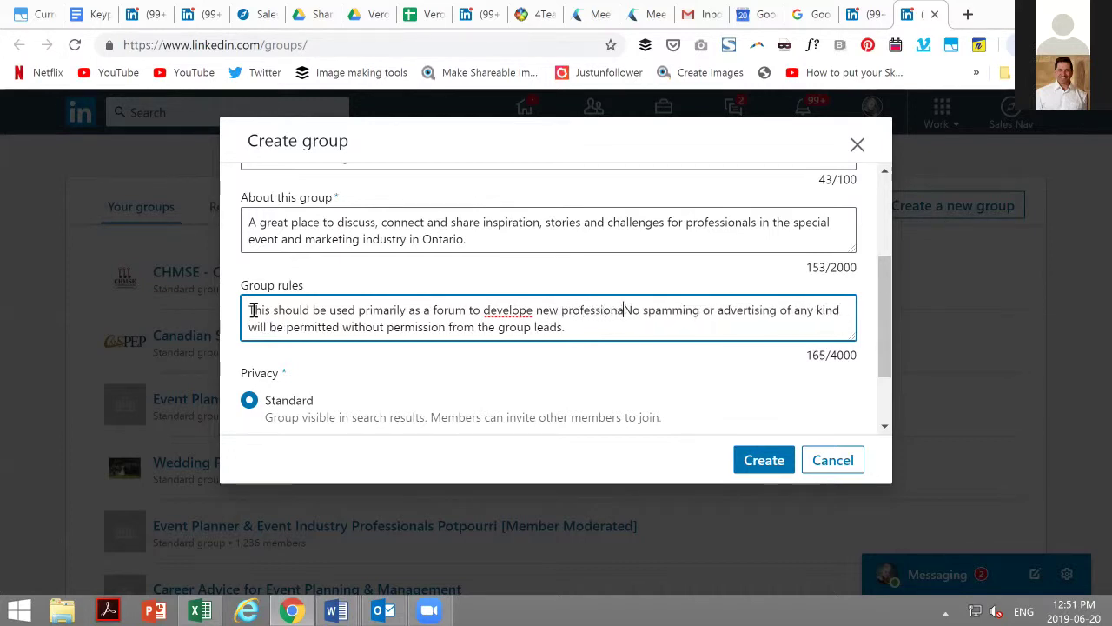
key("BackSpace")
key("BackSpace")
key("BackSpace")
key("BackSpace")
key("BackSpace")
key("BackSpace")
key("BackSpace")
key("BackSpace")
key("BackSpace")
key("BackSpace")
key("BackSpace")
key("BackSpace")
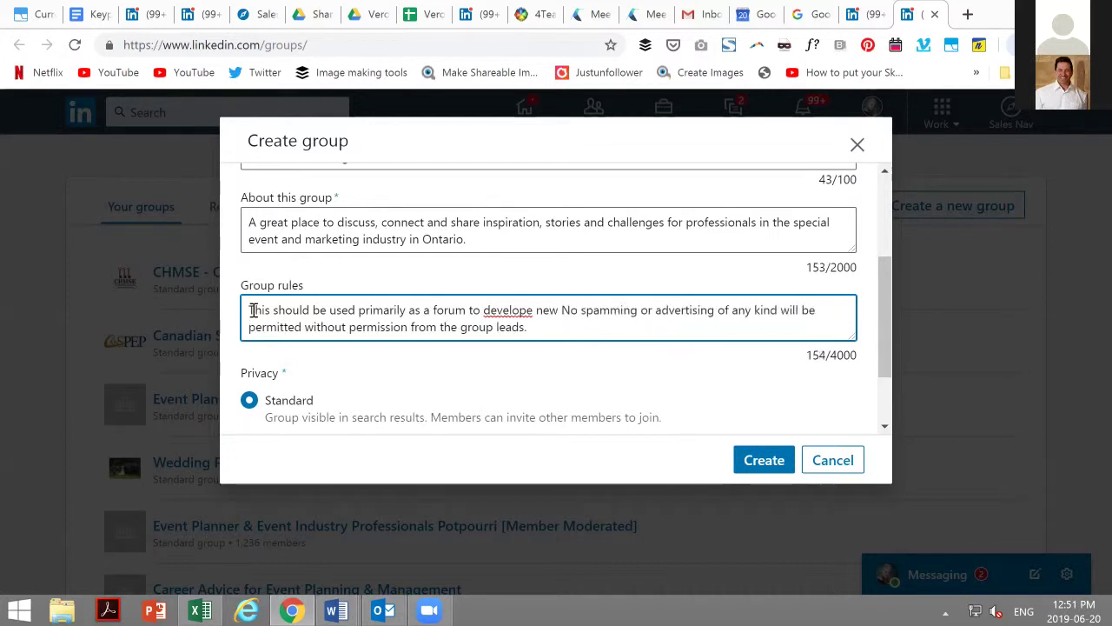
type("connect and ")
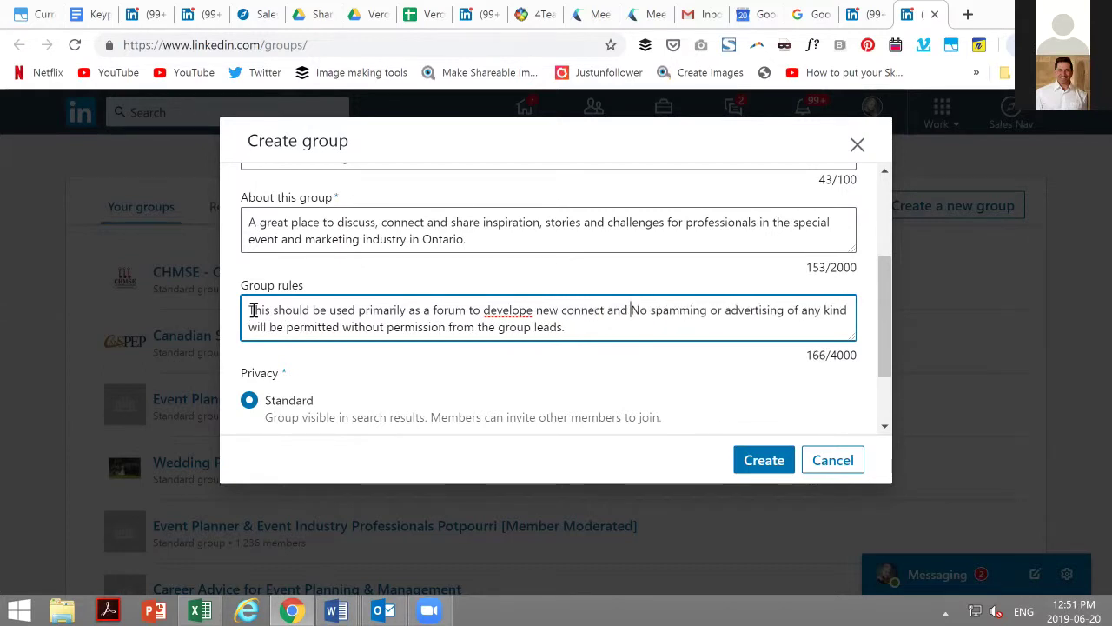
type("build perso")
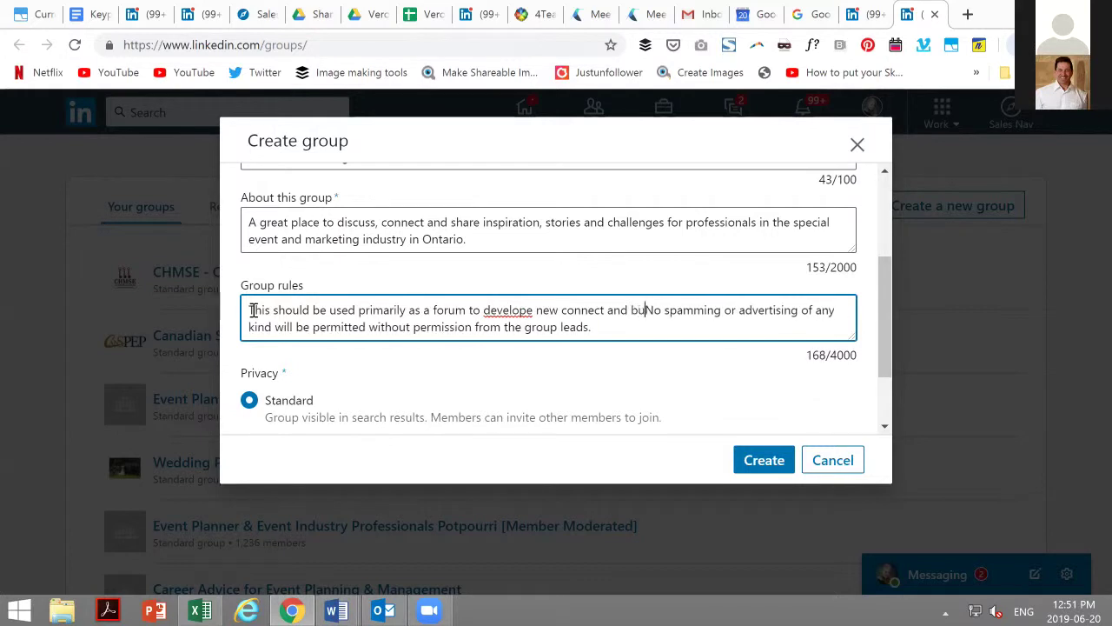
type("nal development ")
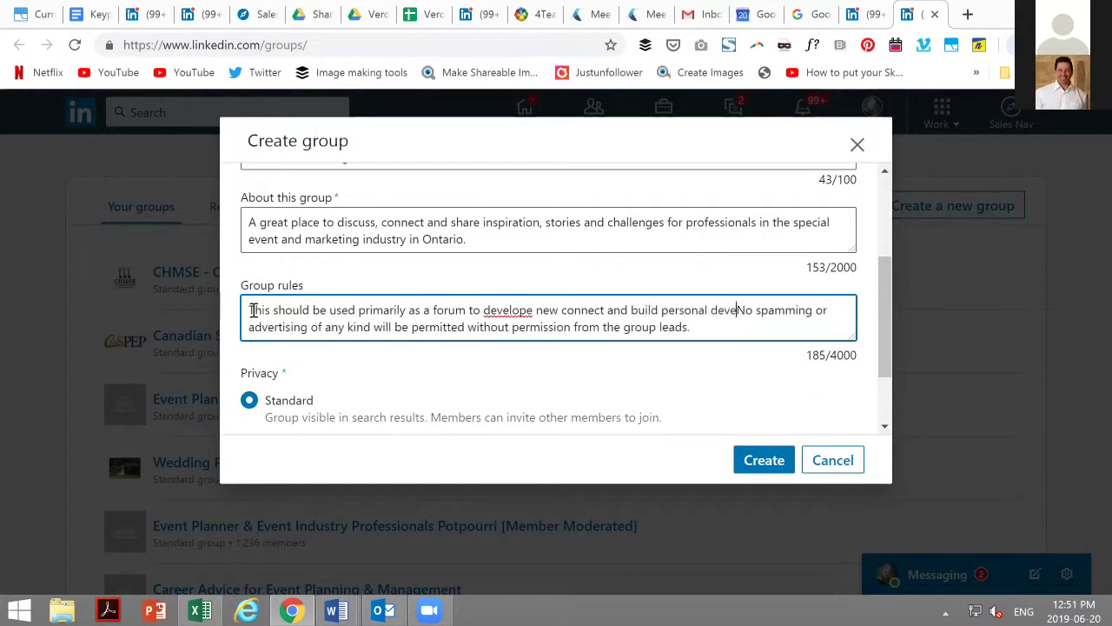
type("in the")
key("BackSpace")
key("BackSpace")
key("BackSpace")
key("BackSpace")
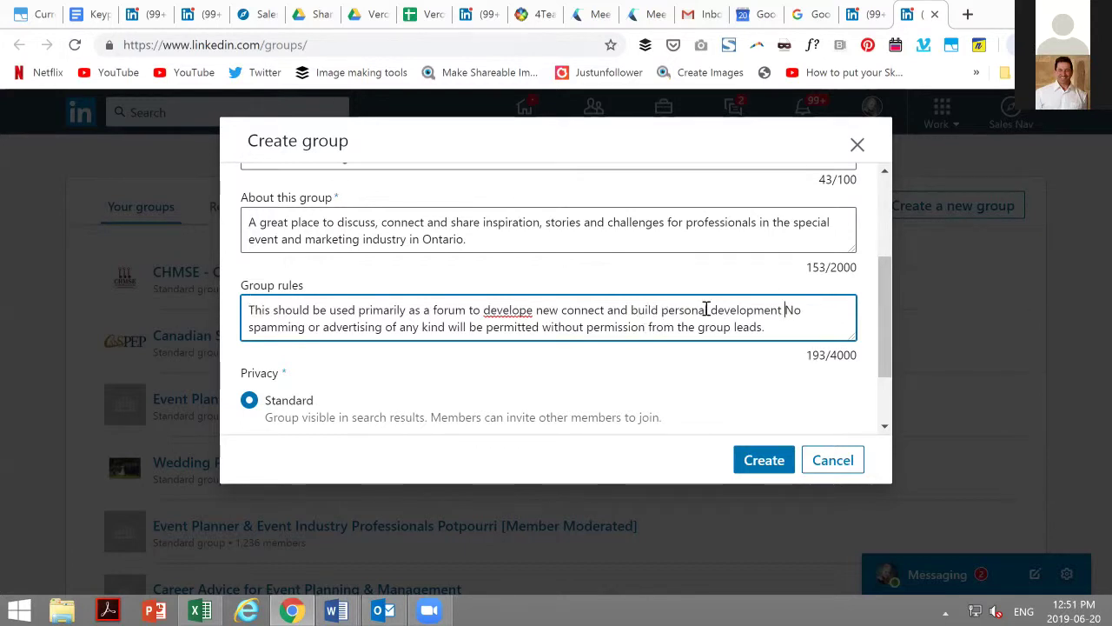
Step: Remove 'develope new connect and' and add 'relationship and' before 'development'
left_click_drag(628, 310, 484, 310)
key("BackSpace")
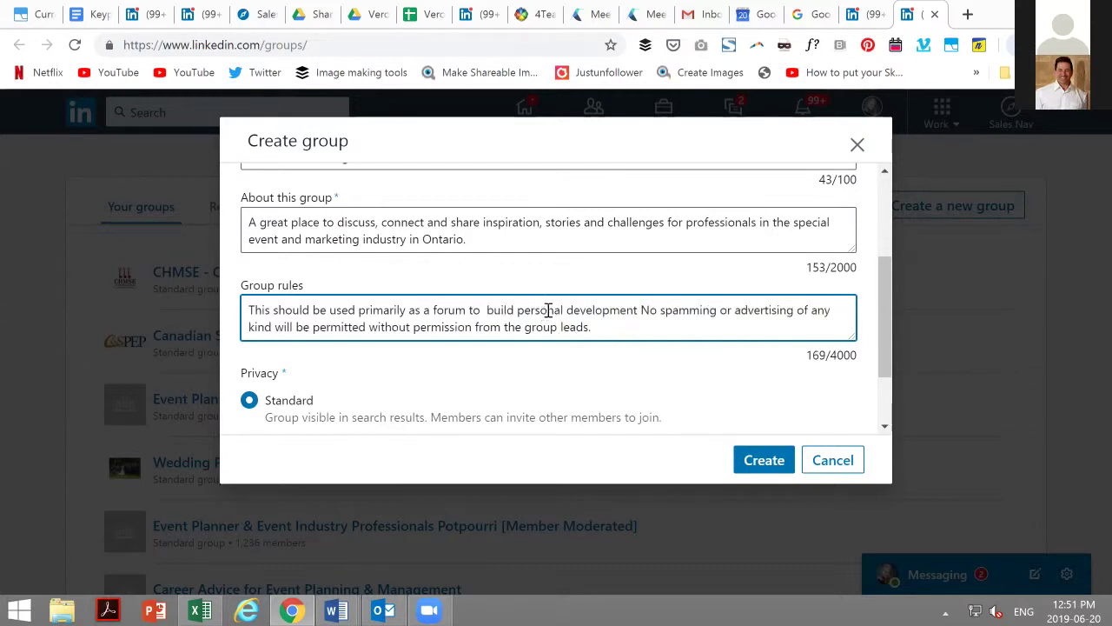
key("BackSpace")
left_click(565, 310)
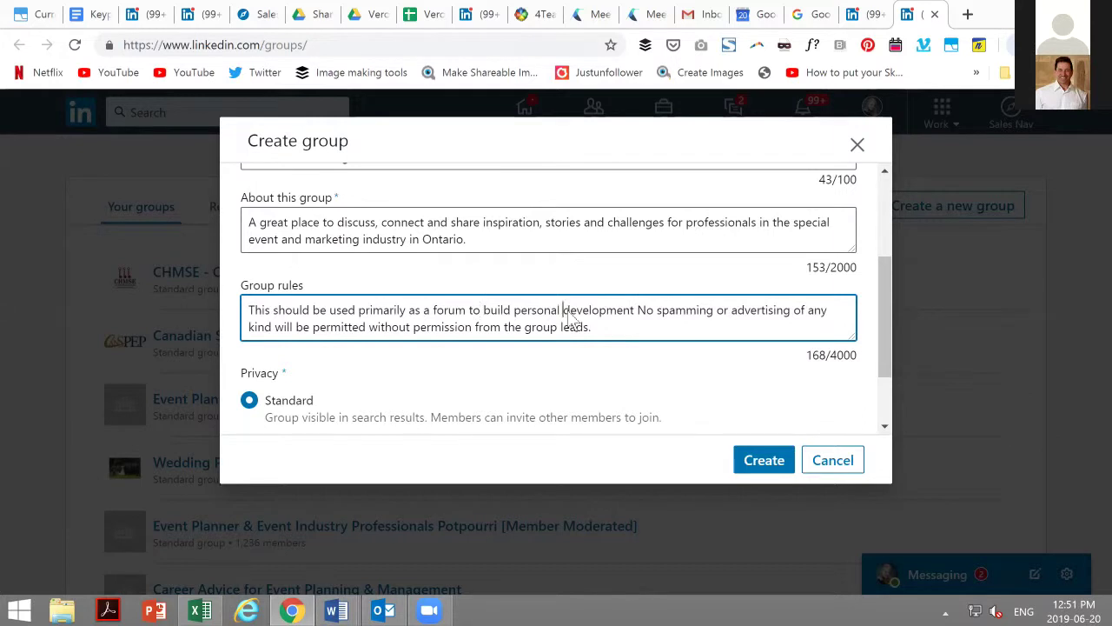
type("relationship and gain")
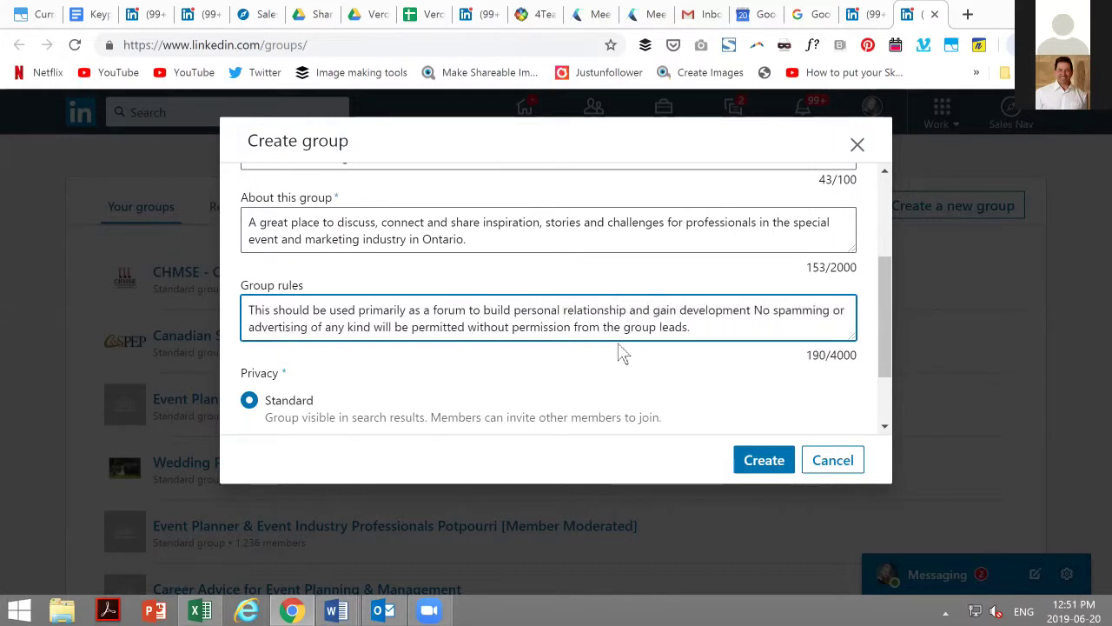
key("BackSpace")
key("BackSpace")
key("BackSpace")
key("BackSpace")
key("BackSpace")
type("used towards personal")
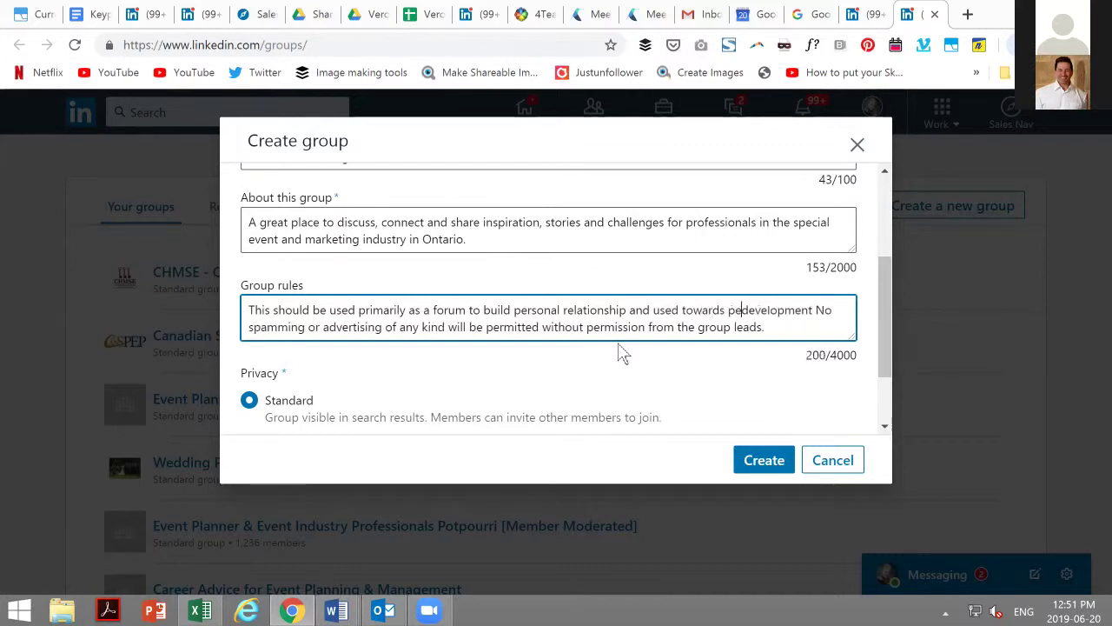
Step: Drop the duplicate 'personal' and 'used towards', pluralise 'relationships', and add a period
left_click_drag(564, 310, 513, 310)
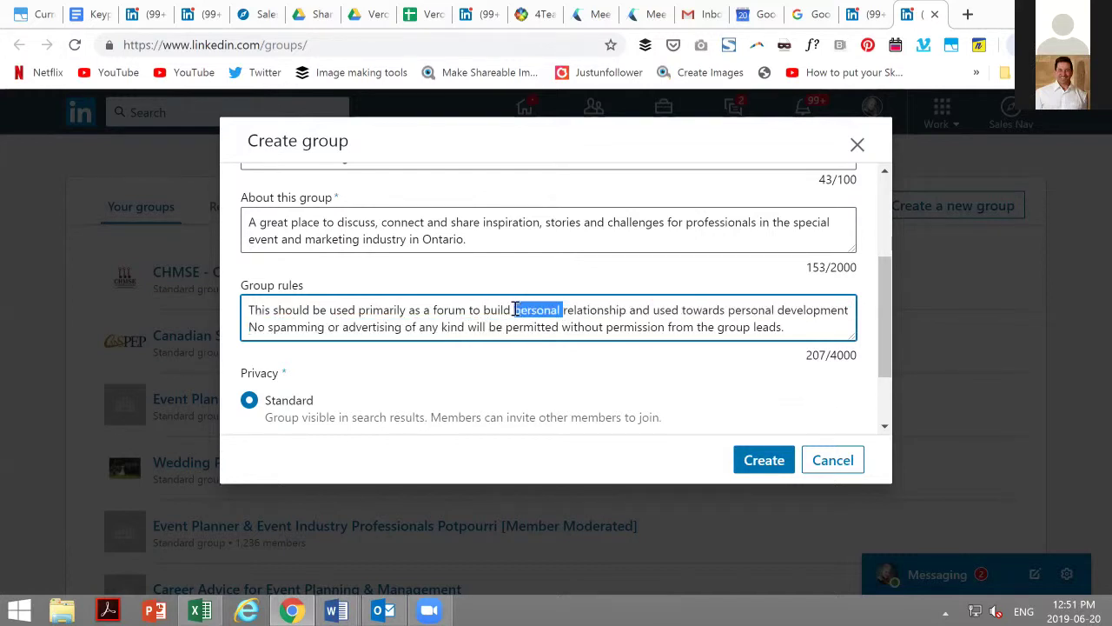
key("BackSpace")
type("s")
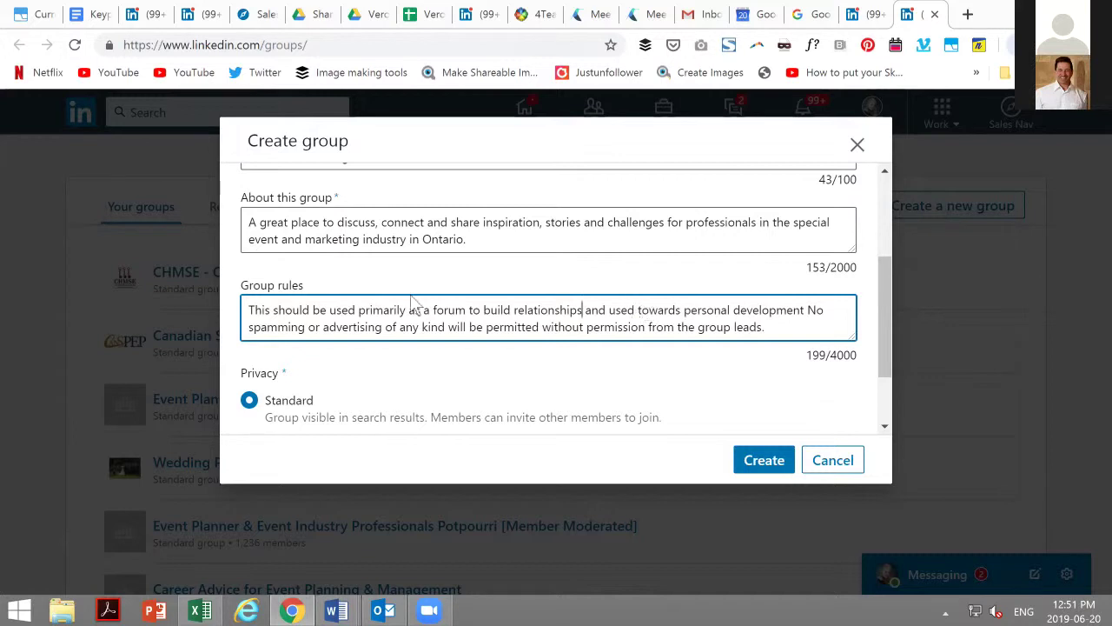
left_click_drag(638, 310, 609, 311)
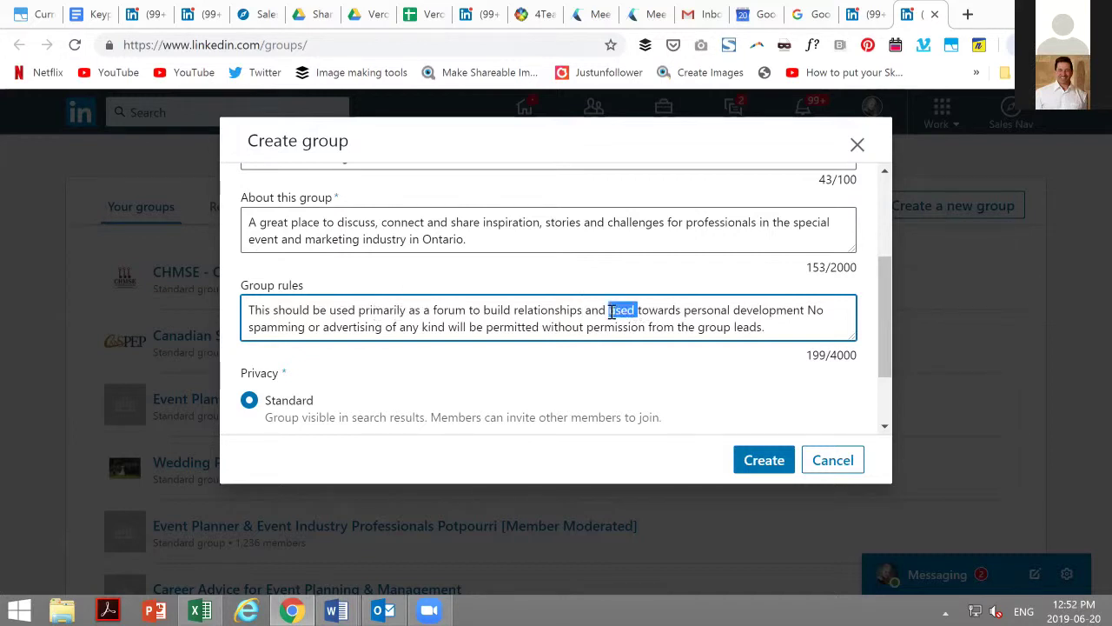
left_click_drag(682, 310, 609, 311)
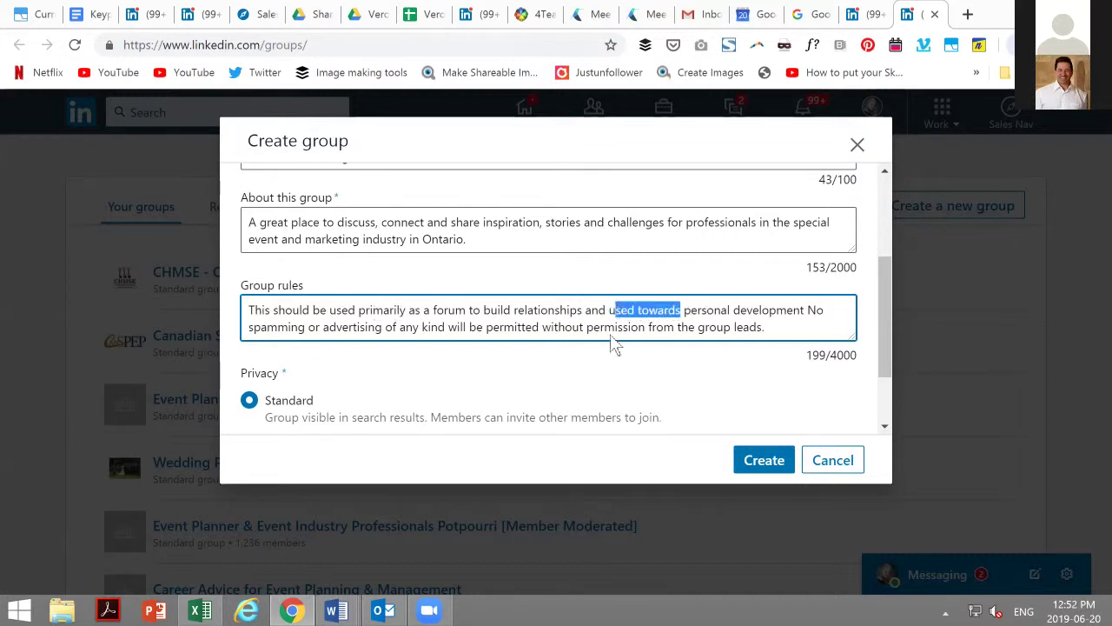
key("BackSpace")
key("BackSpace")
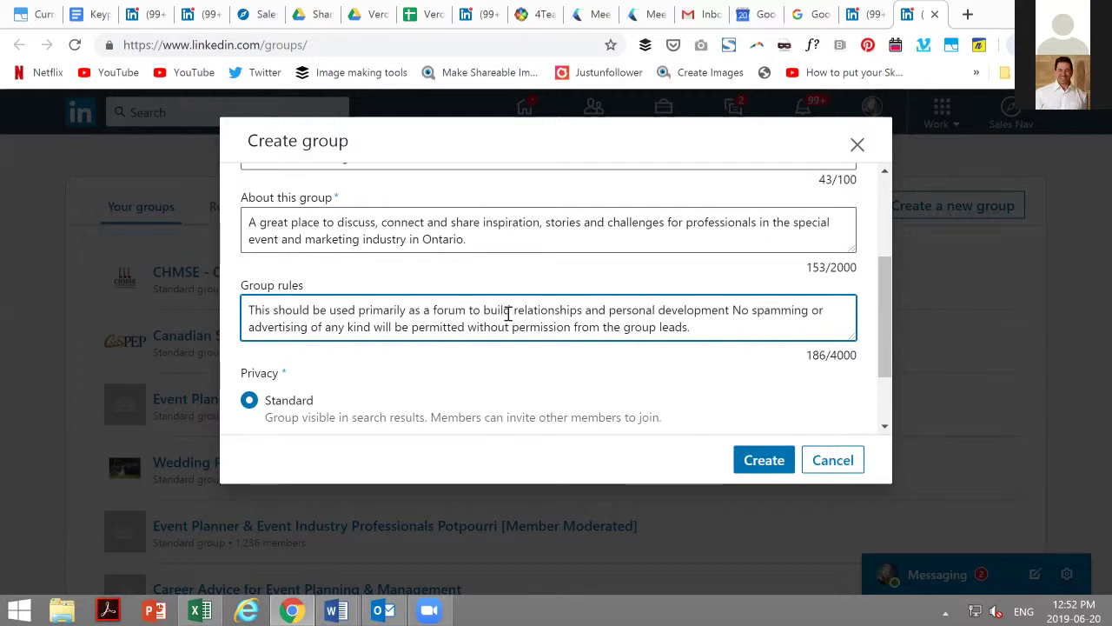
left_click(731, 311)
type(".")
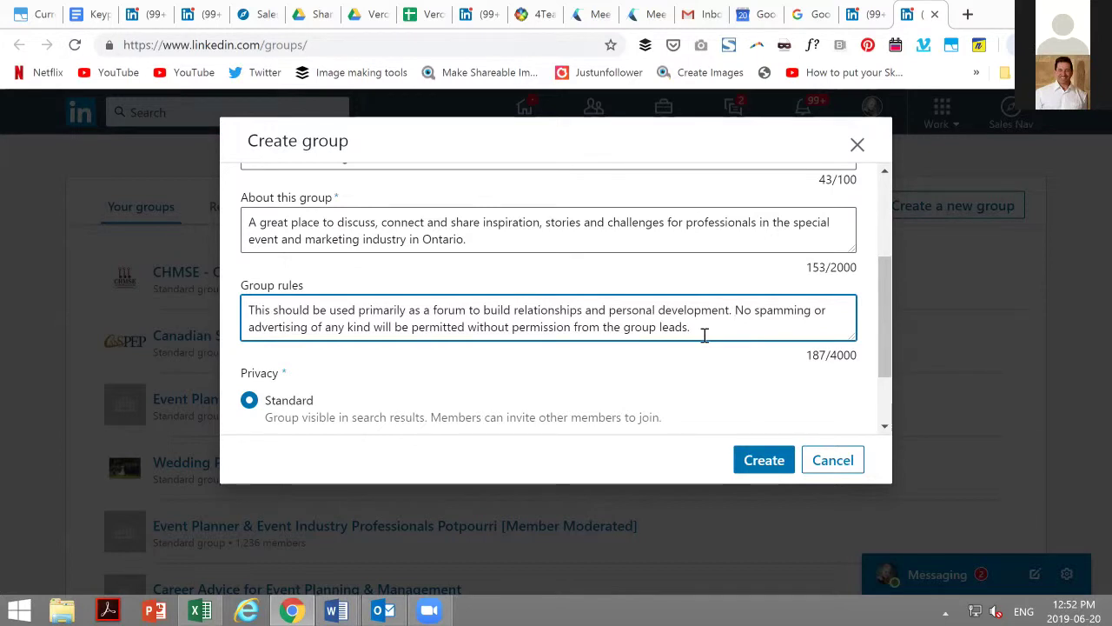
Step: Publish the 'Event & Marketing Professionals in Ontario' group and copy its page URL
scroll(715, 354, "down", 2)
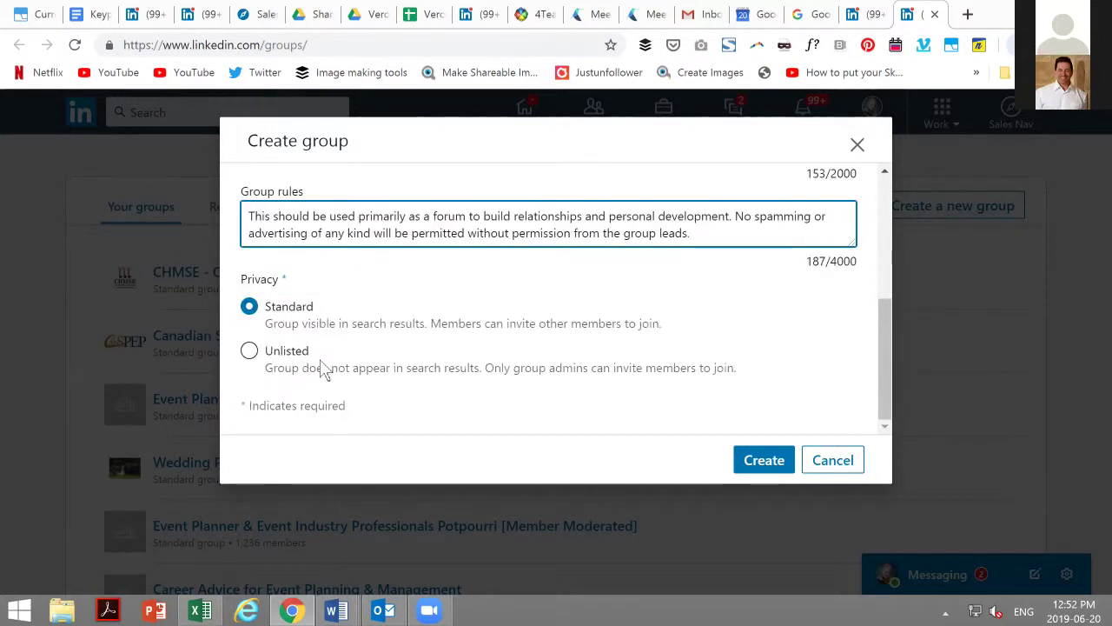
left_click(766, 458)
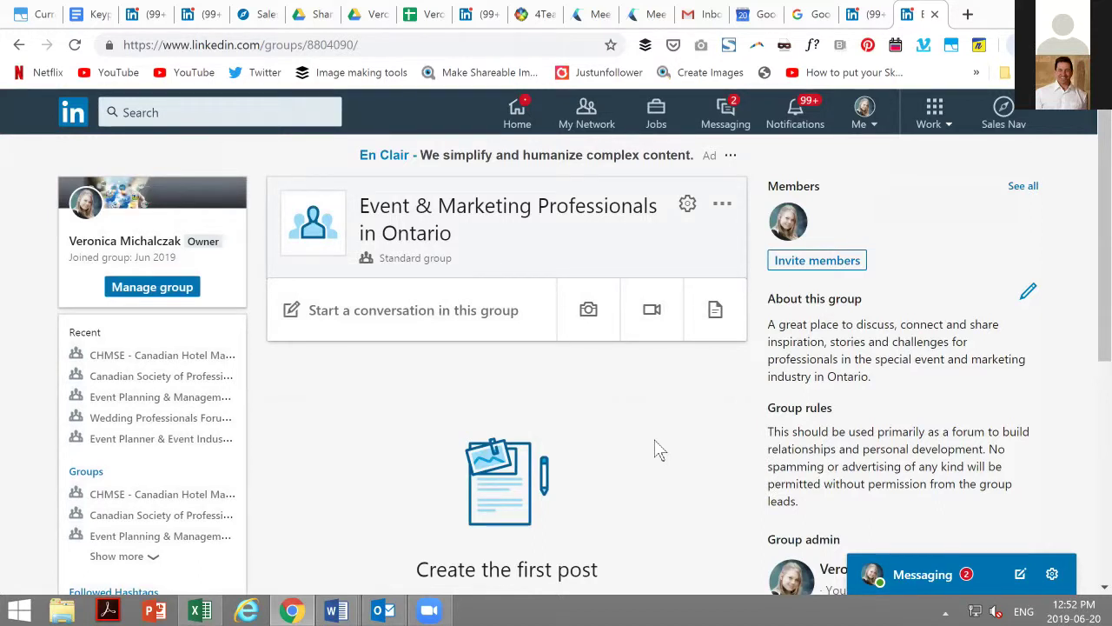
right_click(312, 40)
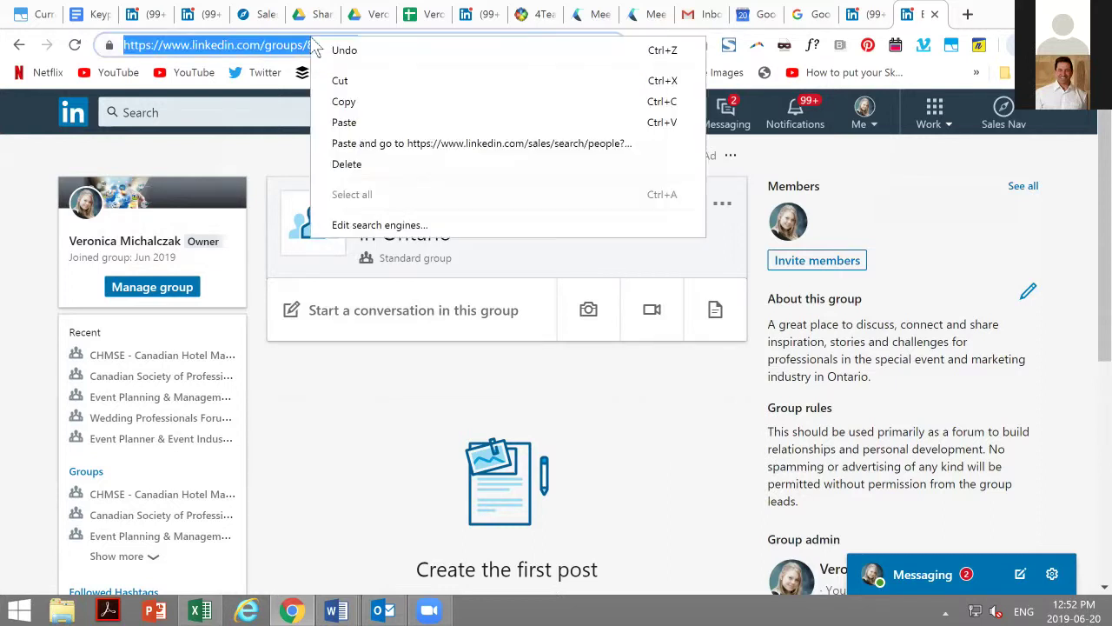
left_click(347, 101)
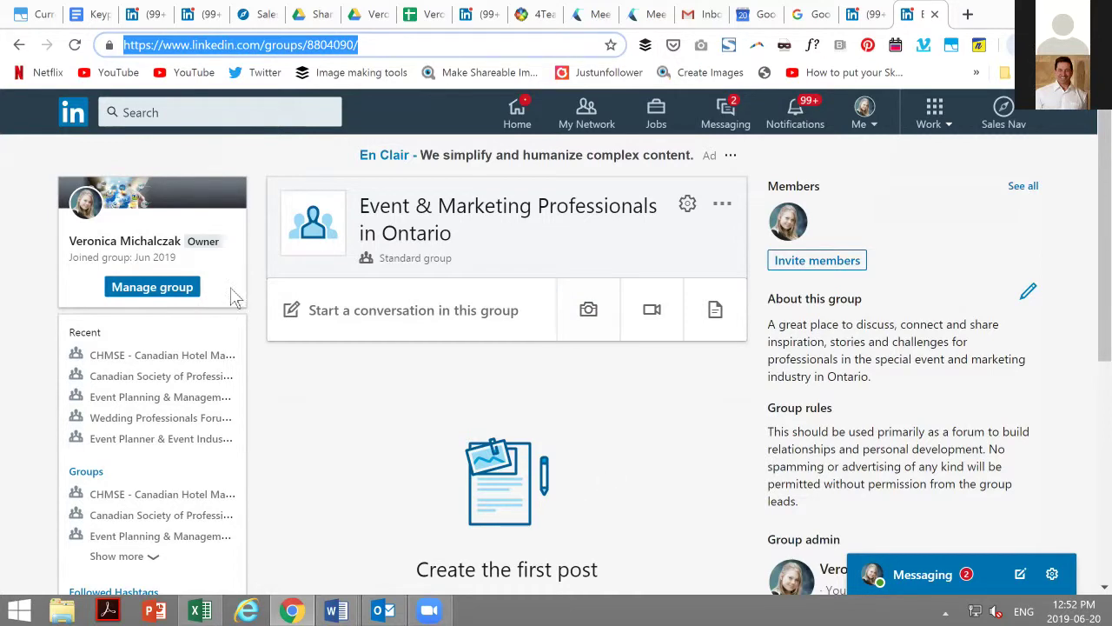
Step: Go to the keyphrases Google Doc's First Follow up message and place the cursor after 'Ontario.'
key("ctrl+2")
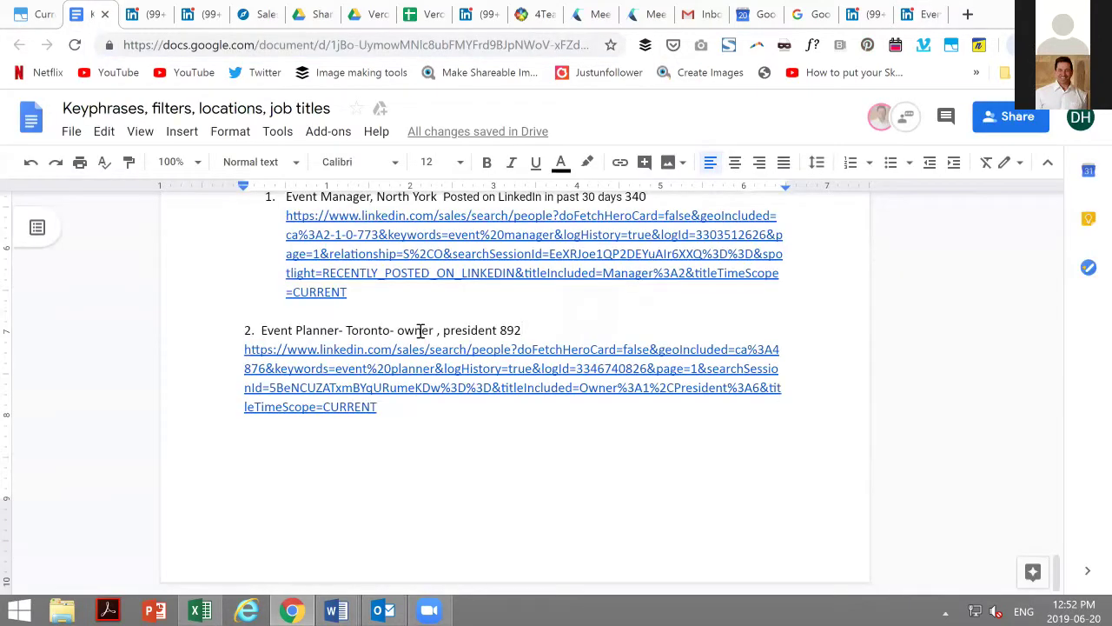
scroll(1069, 558, "up", 1)
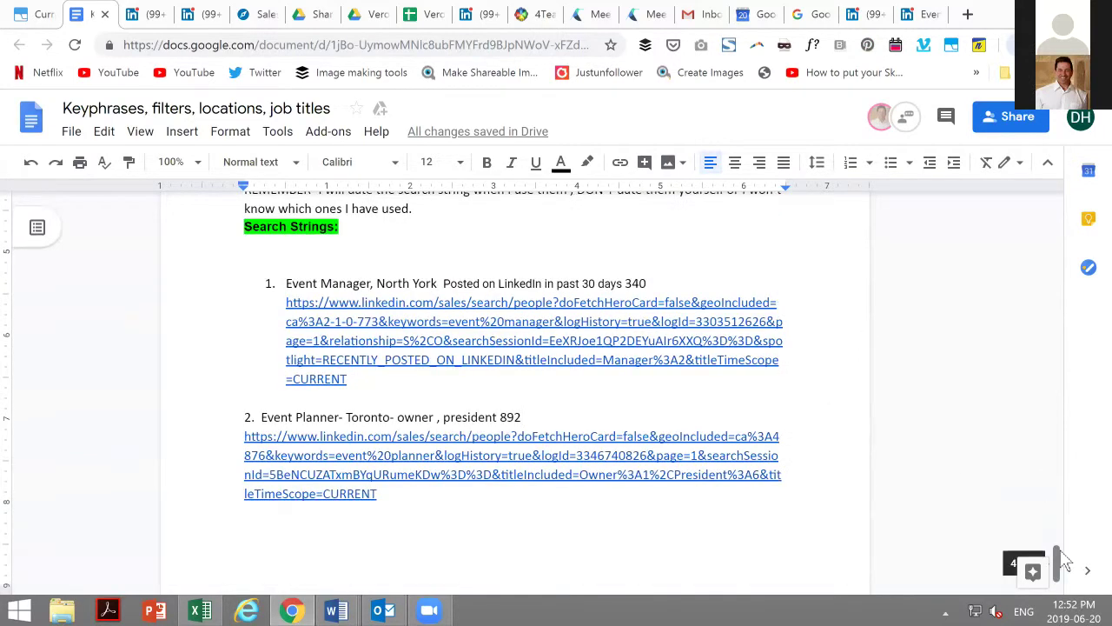
left_click_drag(1063, 531, 1043, 457)
double_click(469, 405)
left_click(453, 376)
left_click_drag(1055, 478, 1062, 505)
left_click(392, 243)
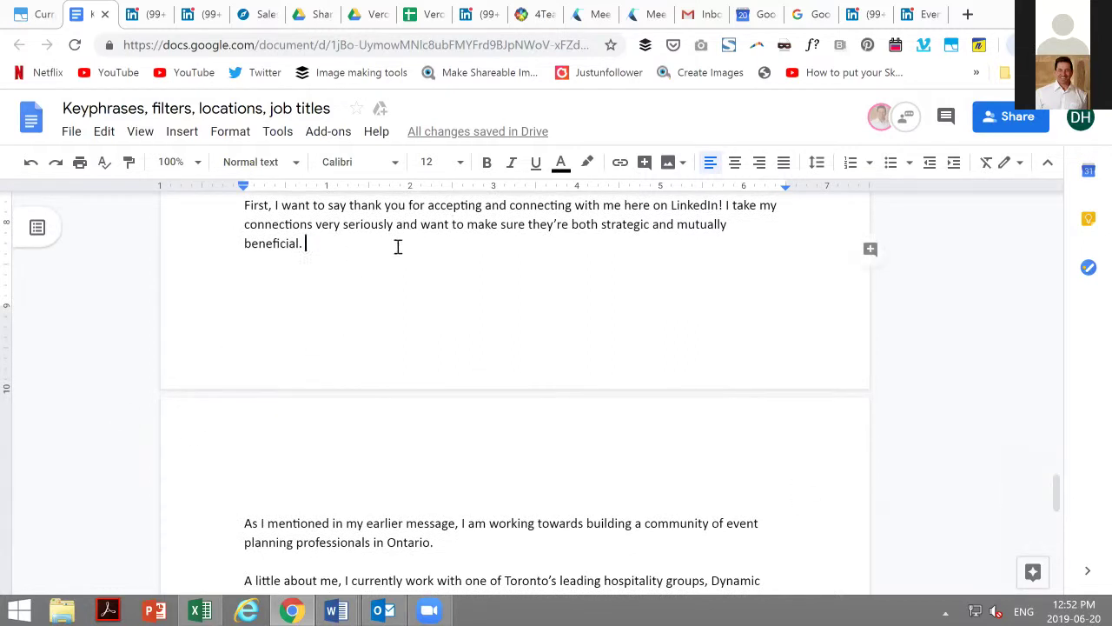
left_click(446, 543)
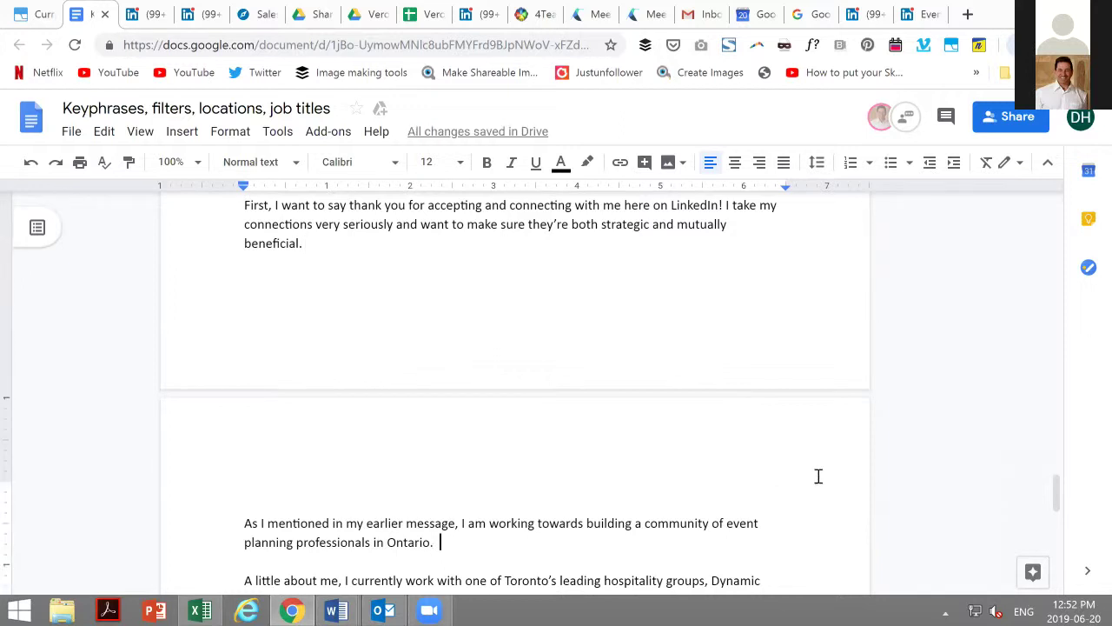
Step: Write 'I am currently building a community in a LinkedIn group to connec' after 'Ontario.'
type("I ")
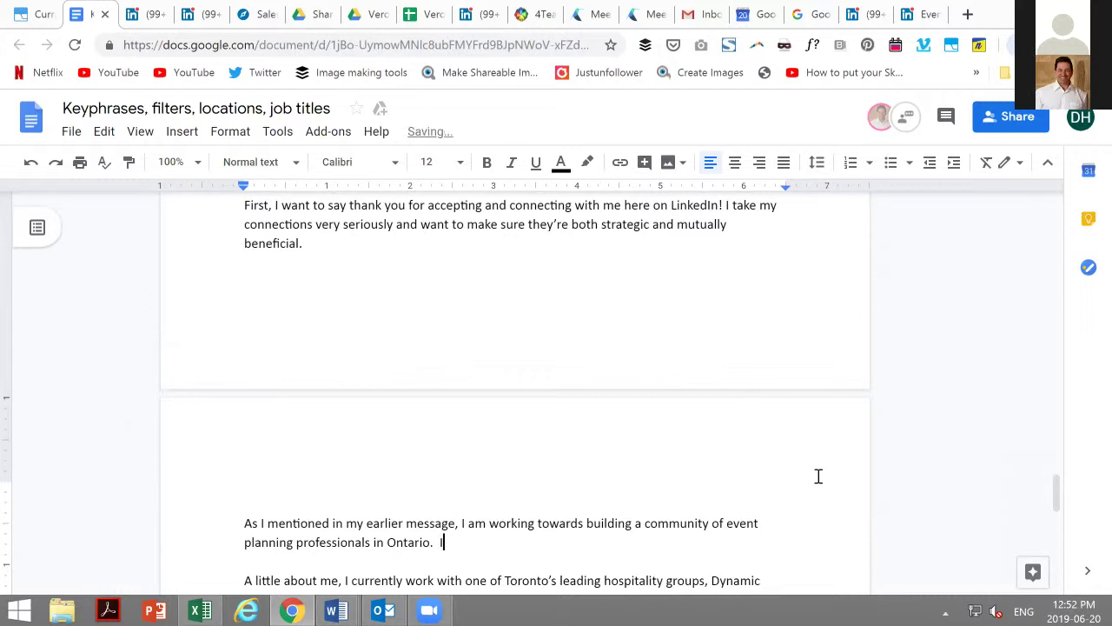
type("invite you to join m")
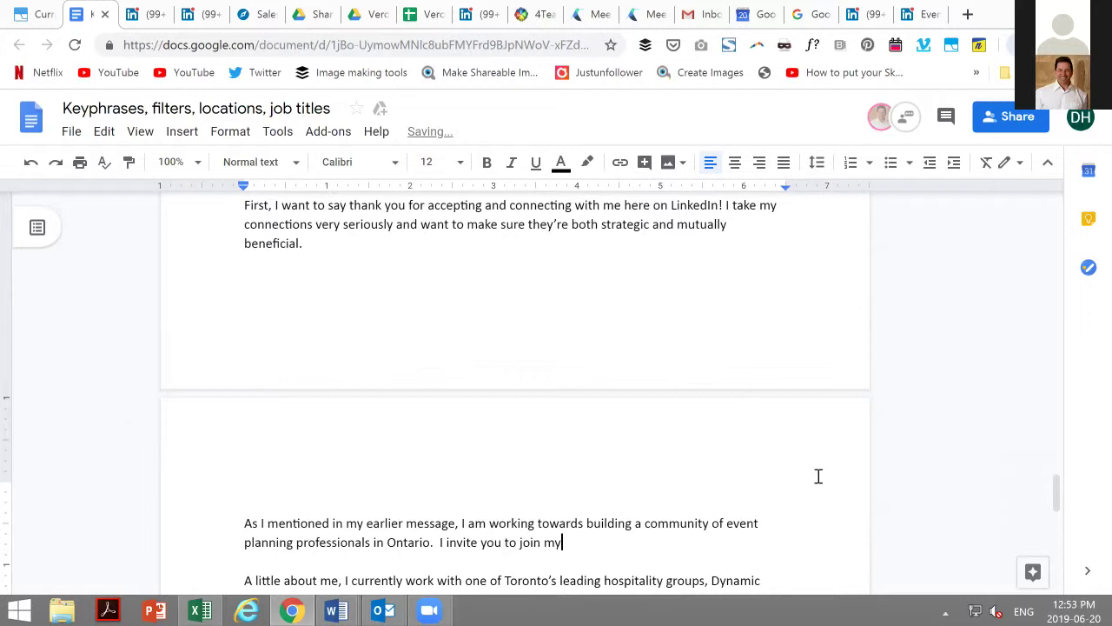
type("y")
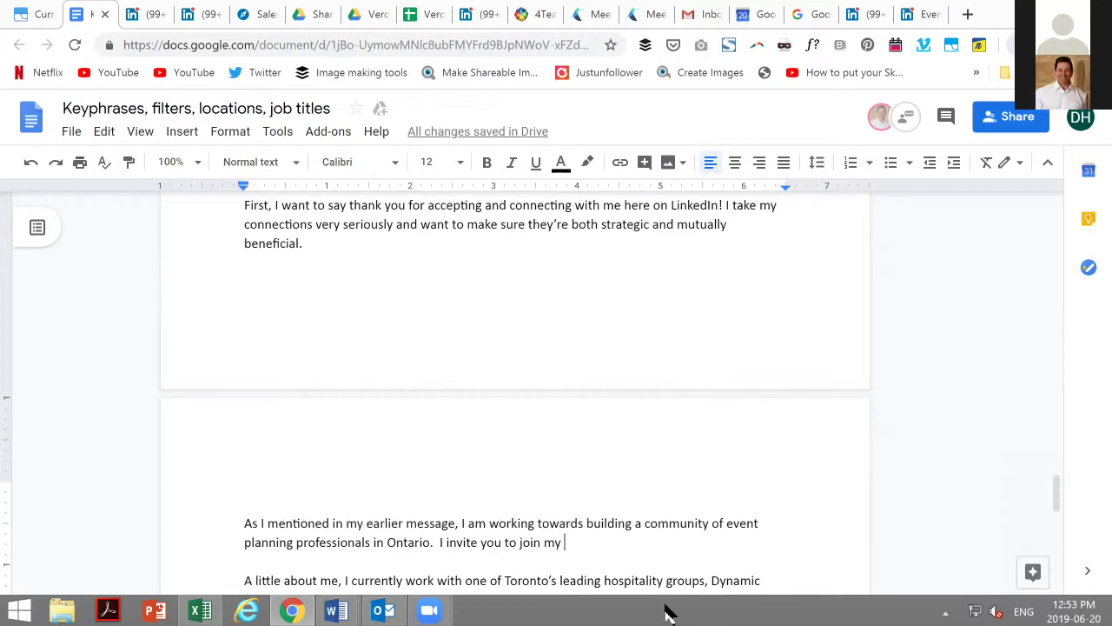
left_click(452, 548, "shift")
type("I ")
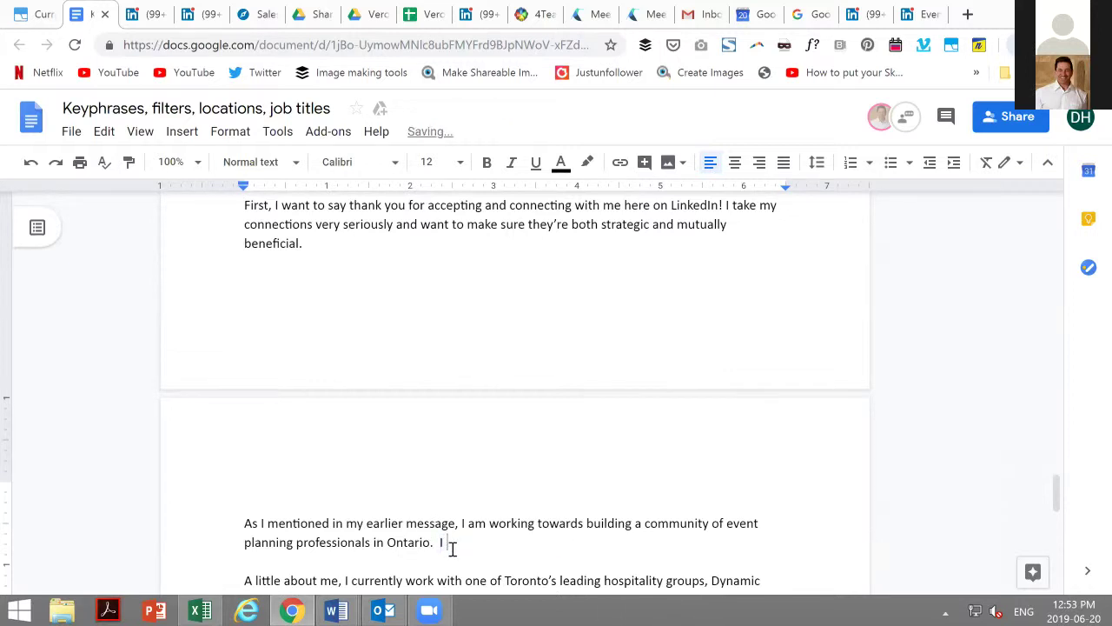
type("am currenltly bu")
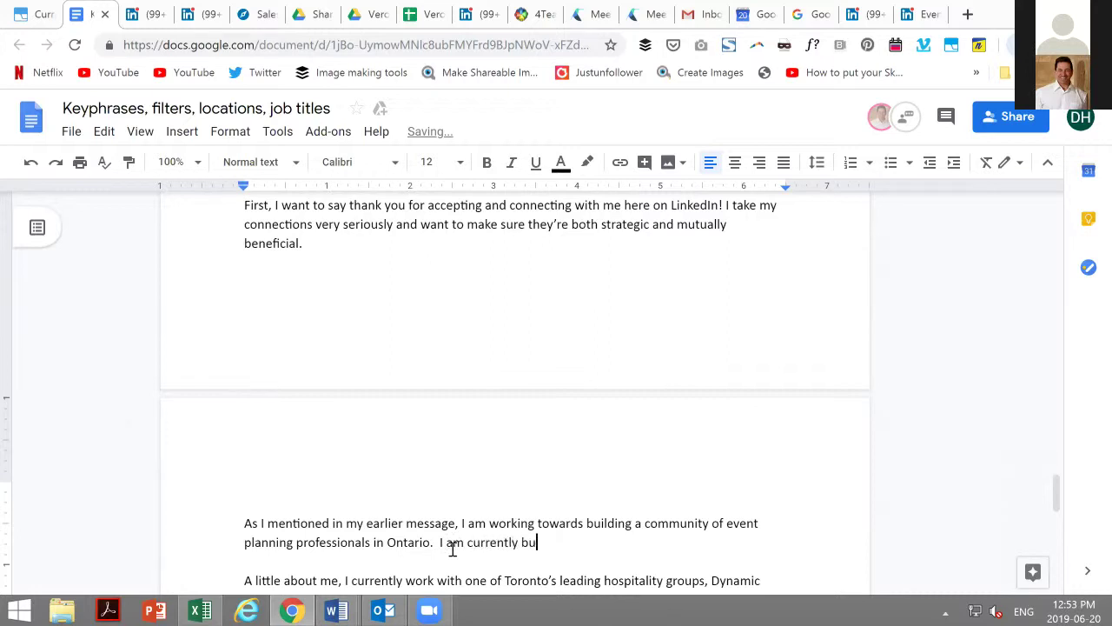
type("ilding a communiy")
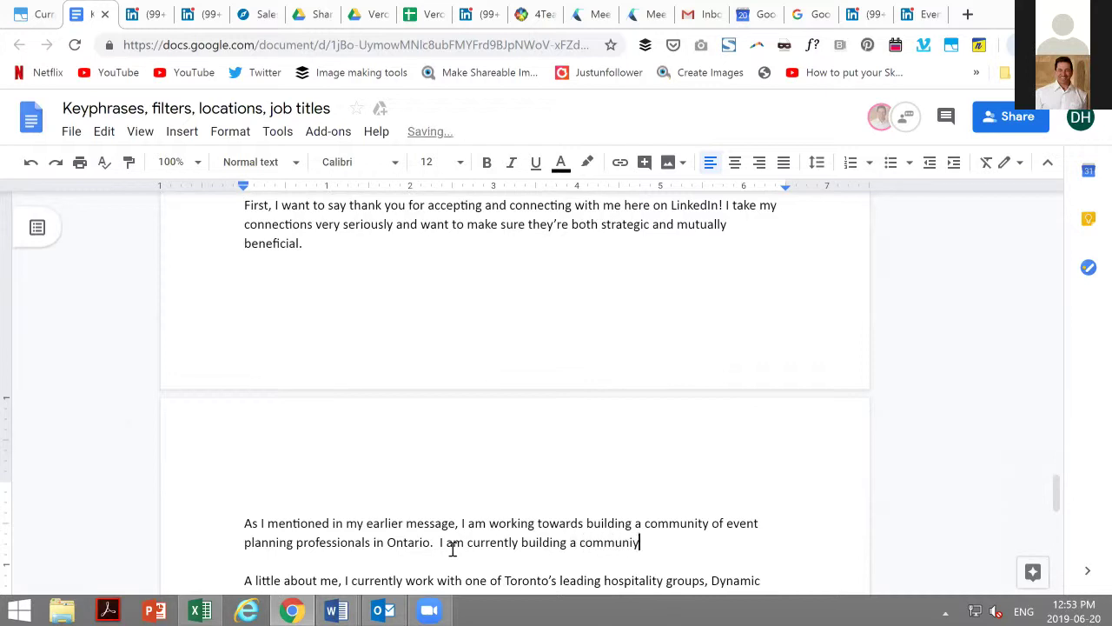
type("ty on this")
key("BackSpace")
key("BackSpace")
key("BackSpace")
key("BackSpace")
key("BackSpace")
key("BackSpace")
key("BackSpace")
key("BackSpace")
key("BackSpace")
type("a Linkedin")
key("BackSpace")
type("N group t")
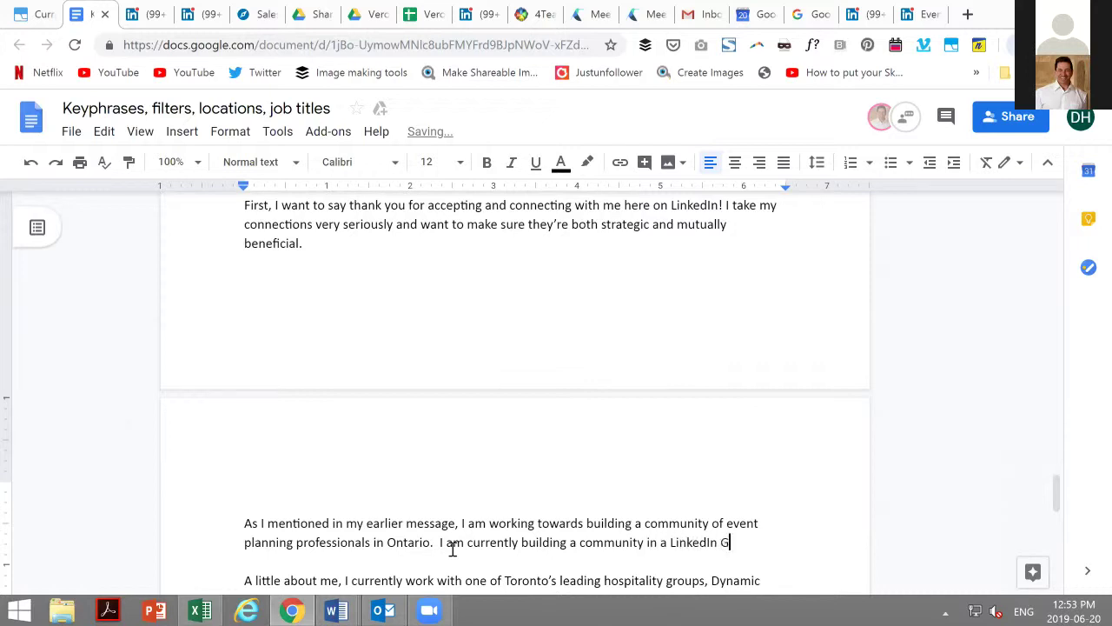
type("to")
type(" connect")
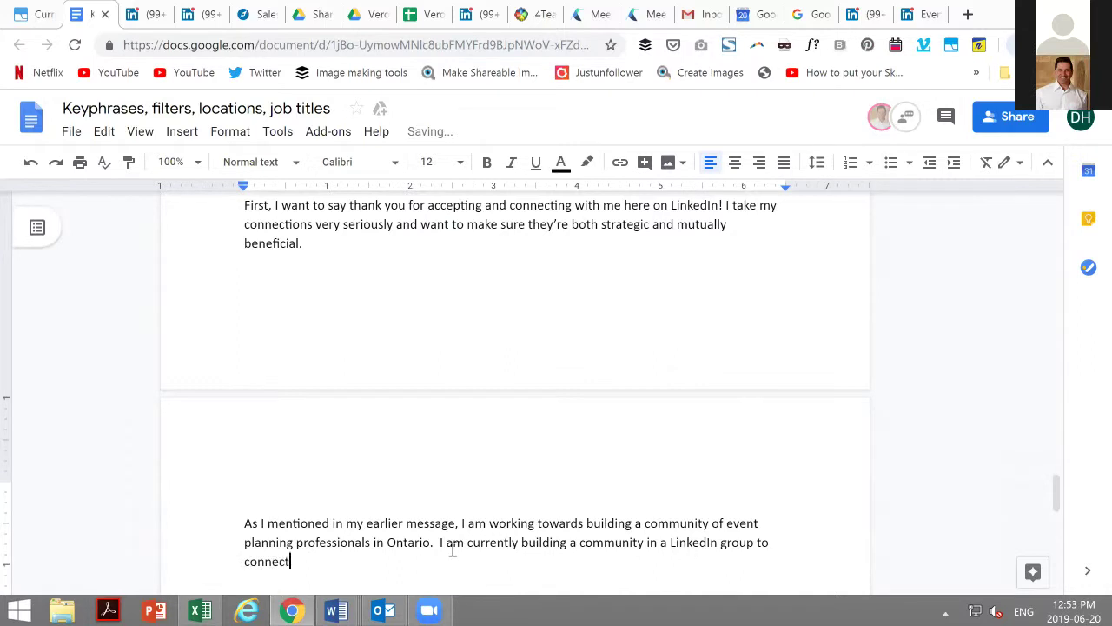
type("w")
key("BackSpace")
key("BackSpace")
key("BackSpace")
key("BackSpace")
key("BackSpace")
key("BackSpace")
key("BackSpace")
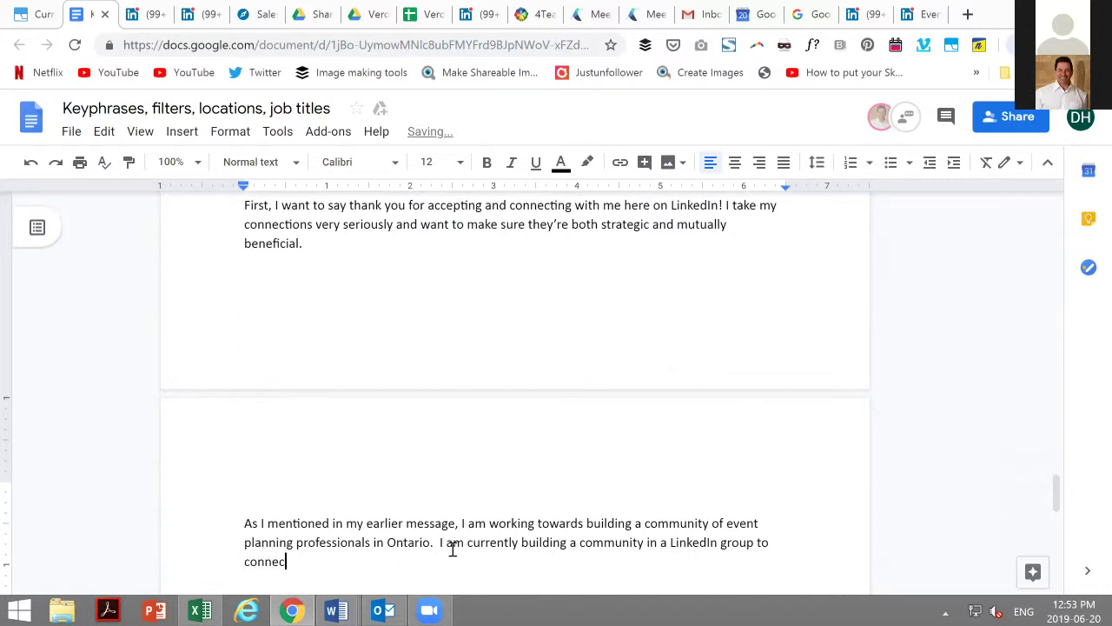